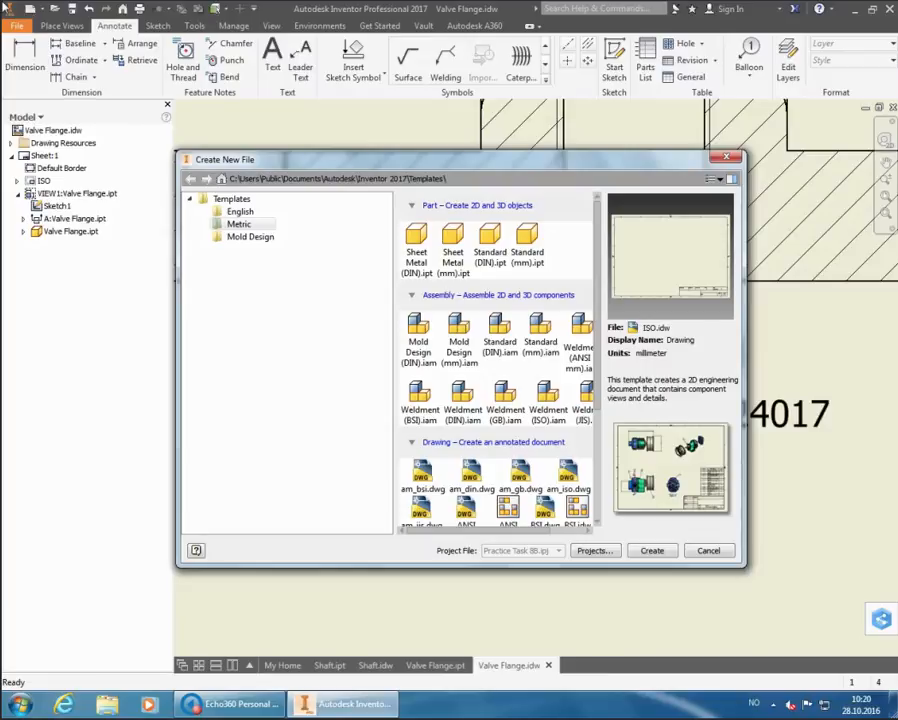
# - Create a metric part from the Standard (mm).ipt template and start a 2D sketch on the XZ plane
pyautogui.click(527, 240)
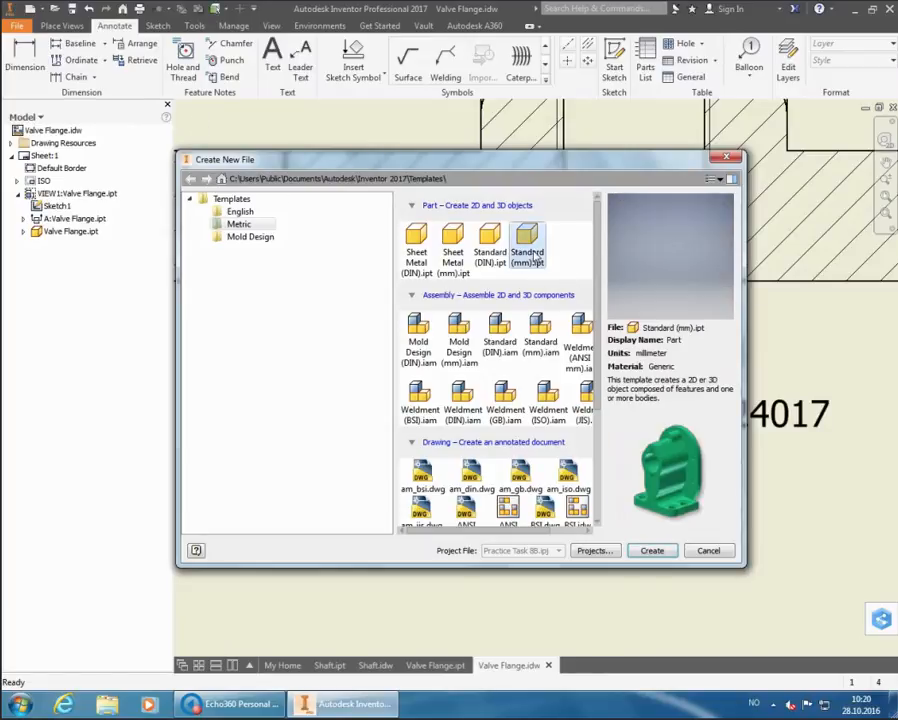
pyautogui.click(651, 550)
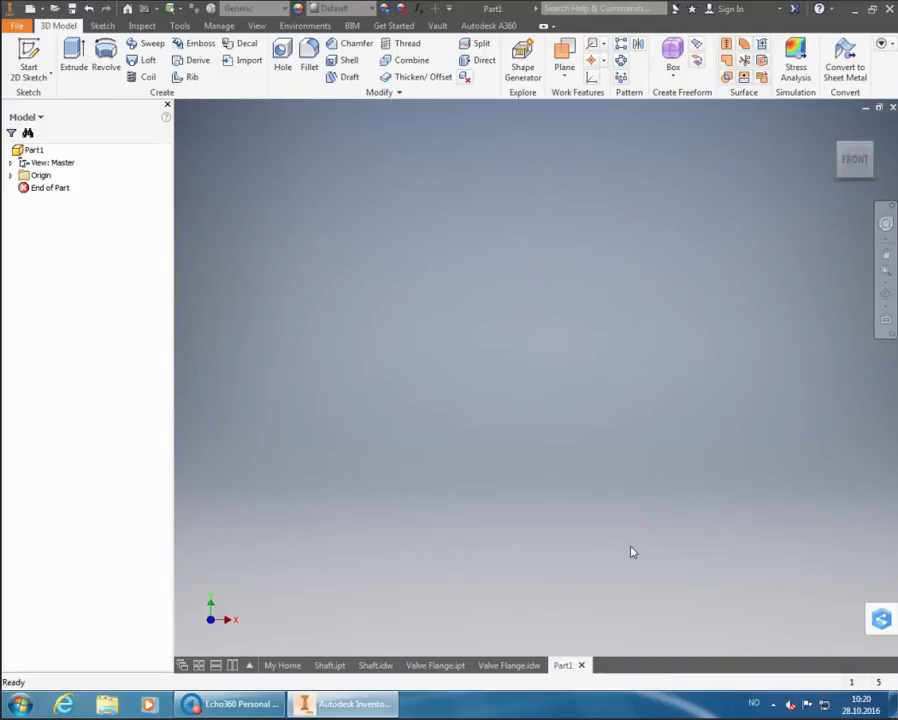
pyautogui.click(28, 62)
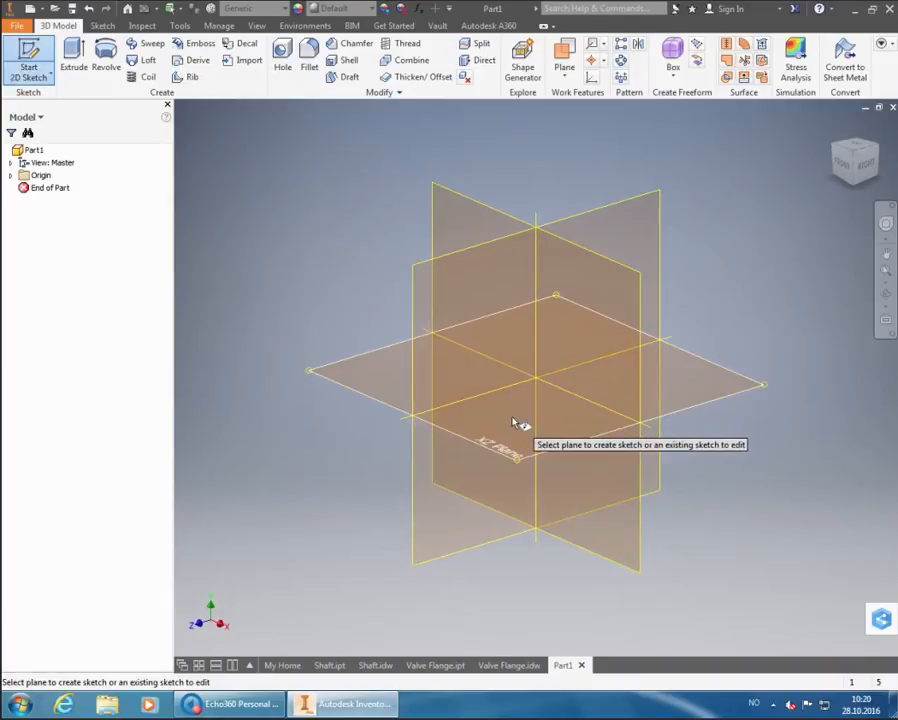
pyautogui.click(518, 424)
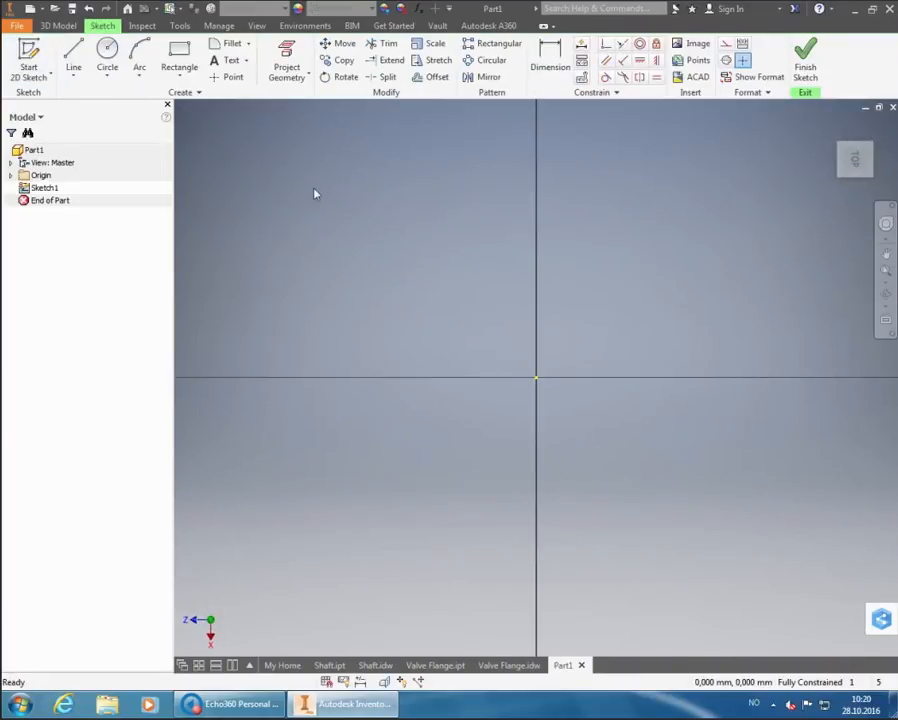
# - Draw a circle centred on the origin with a diameter of 2*36 mm and finish the sketch
pyautogui.click(106, 52)
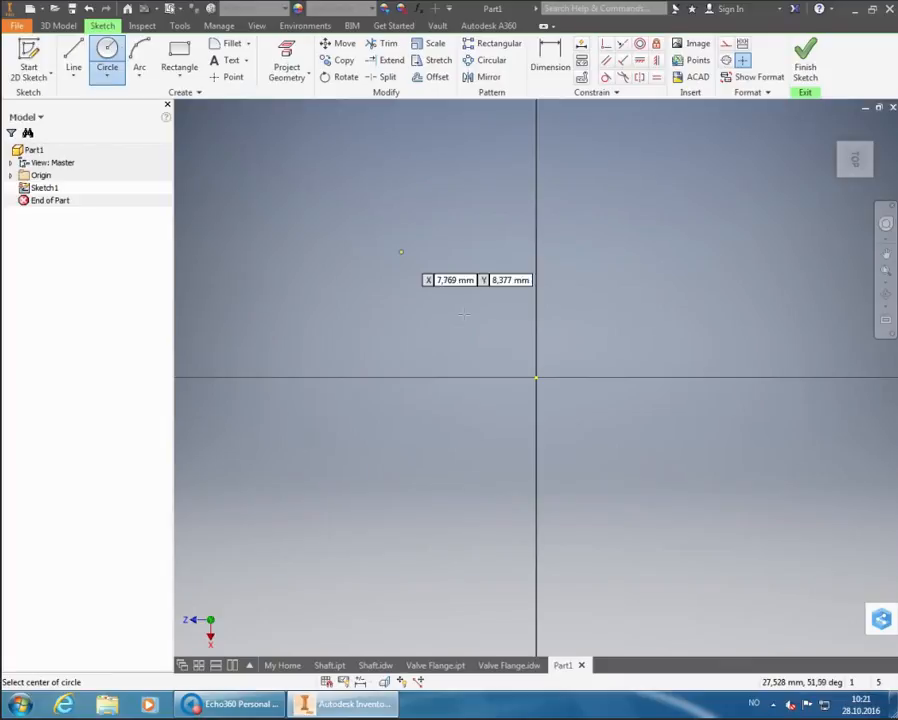
pyautogui.click(536, 377)
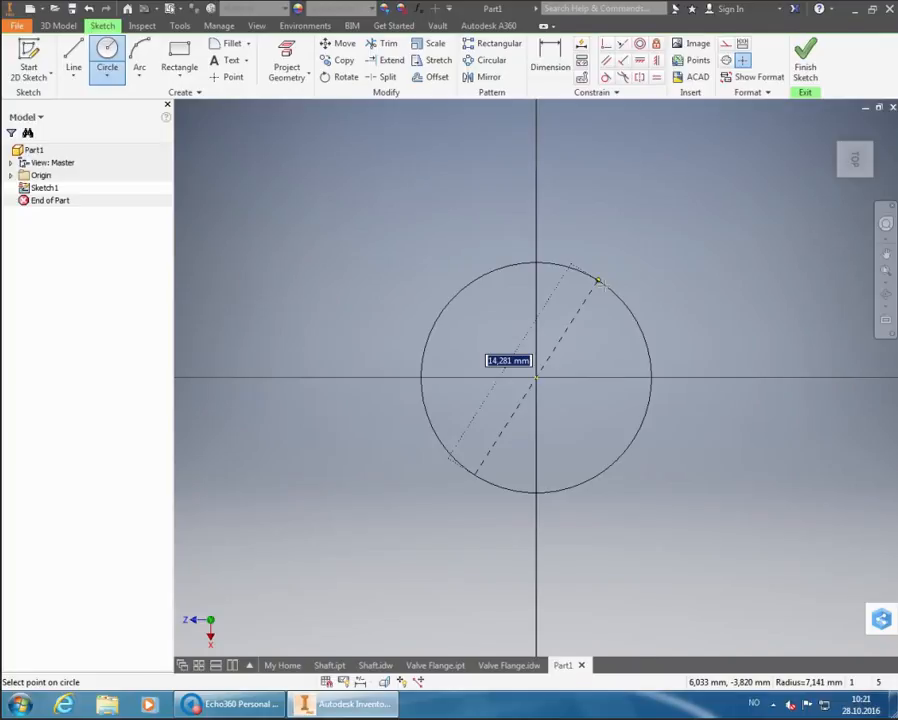
pyautogui.write('2*36')
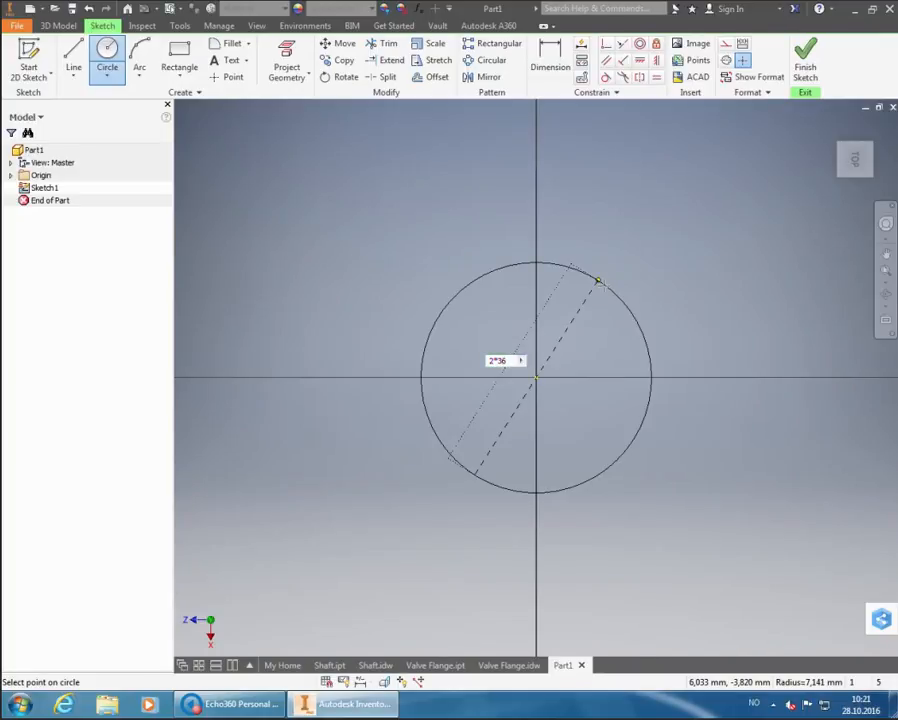
pyautogui.press('Return')
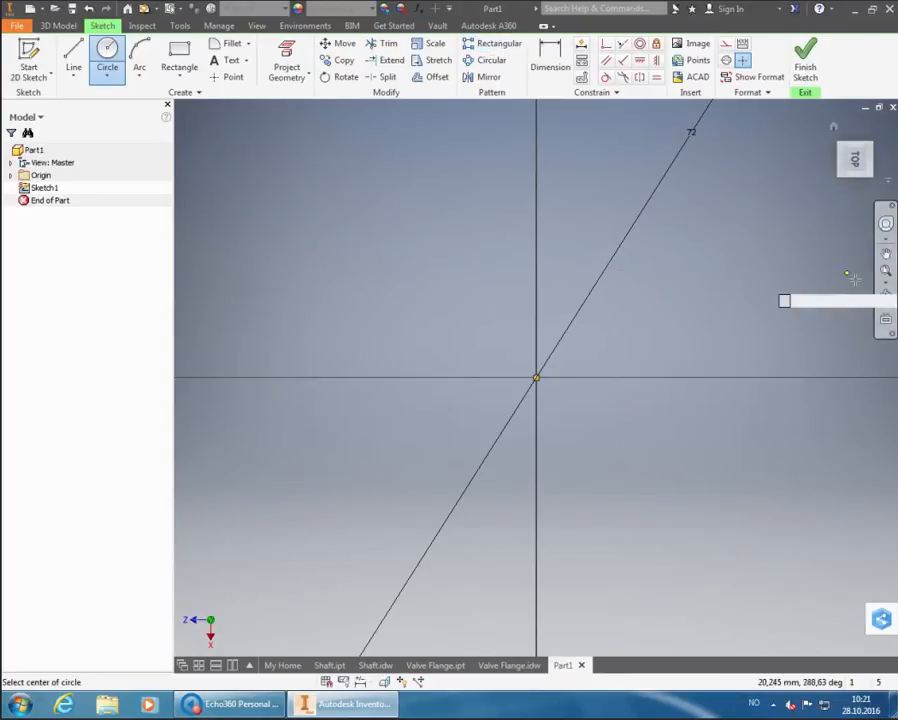
pyautogui.click(886, 283)
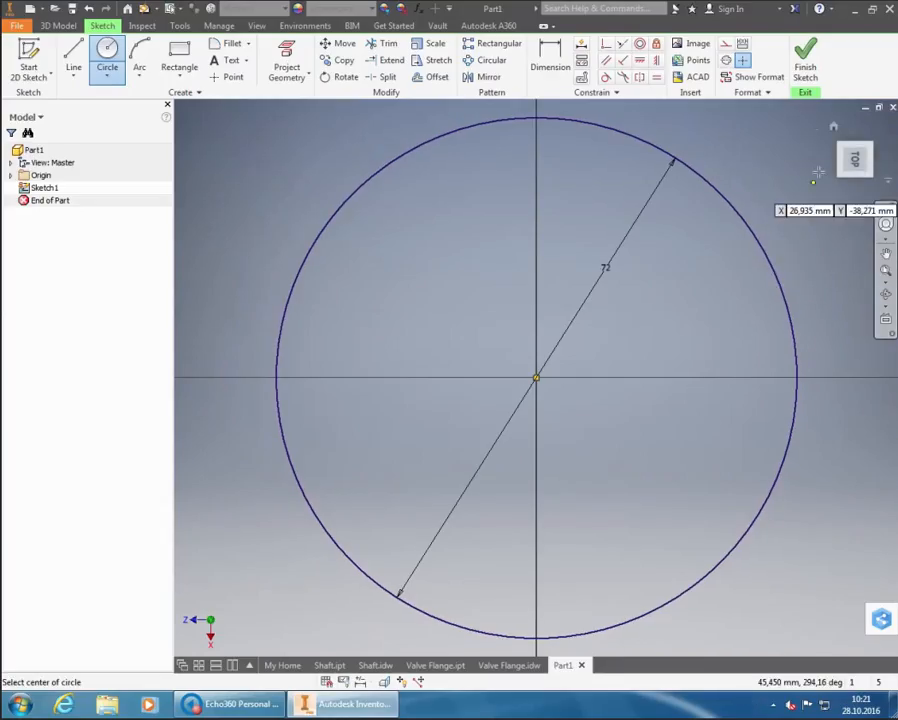
pyautogui.click(812, 55)
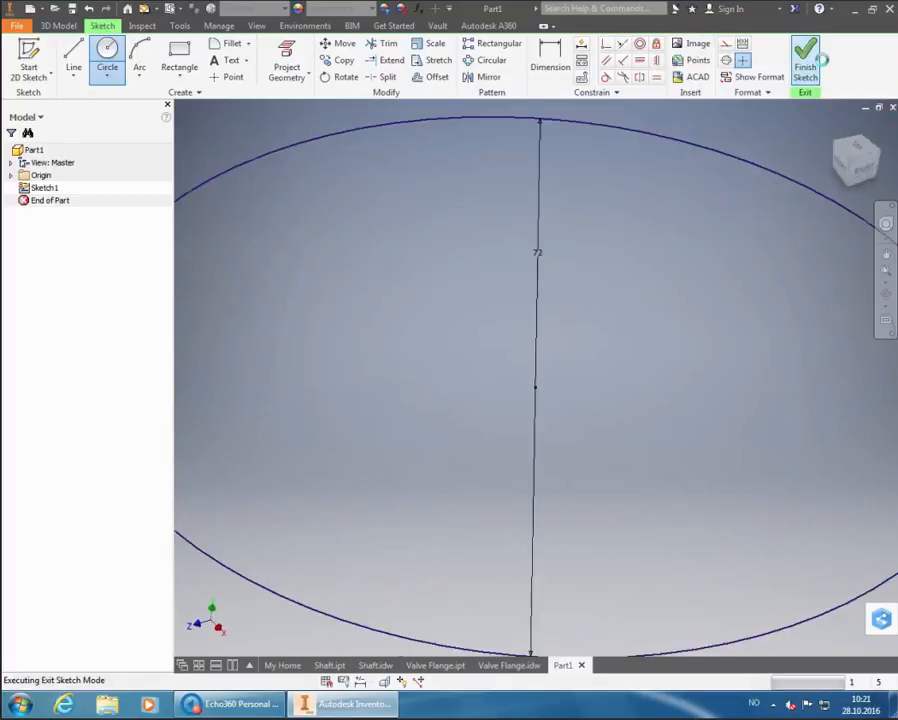
# - Extrude the circle upward by 12,5 mm into a solid disc
pyautogui.click(886, 271)
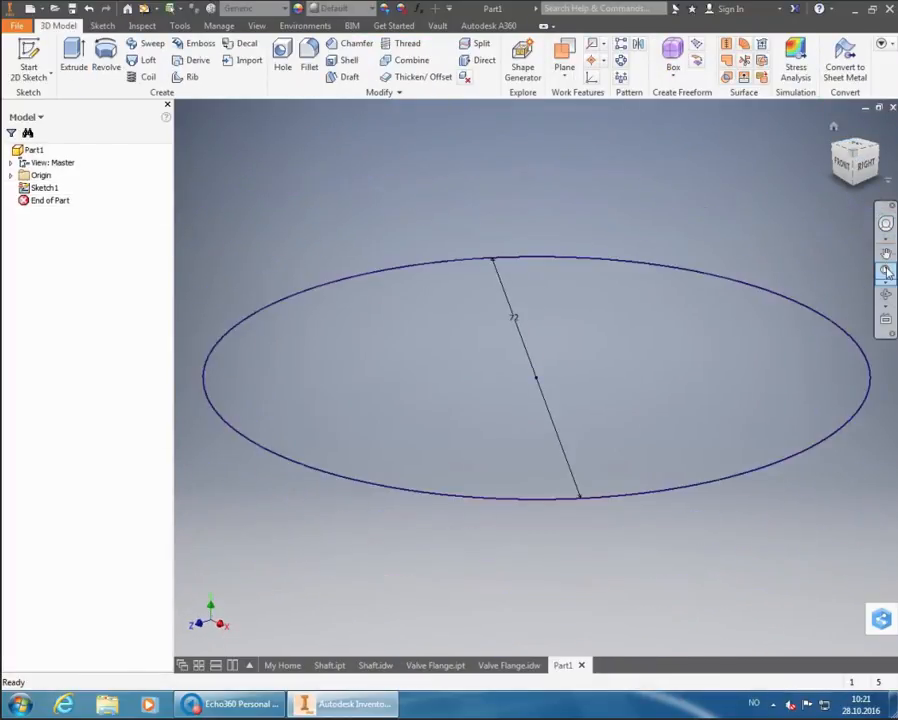
pyautogui.click(76, 58)
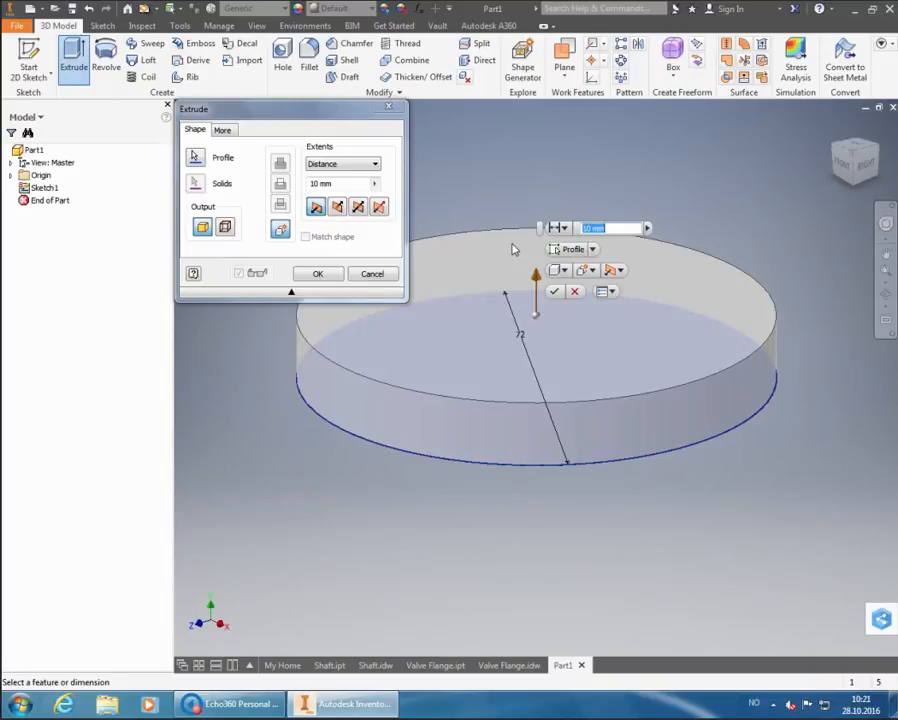
pyautogui.write('12,5')
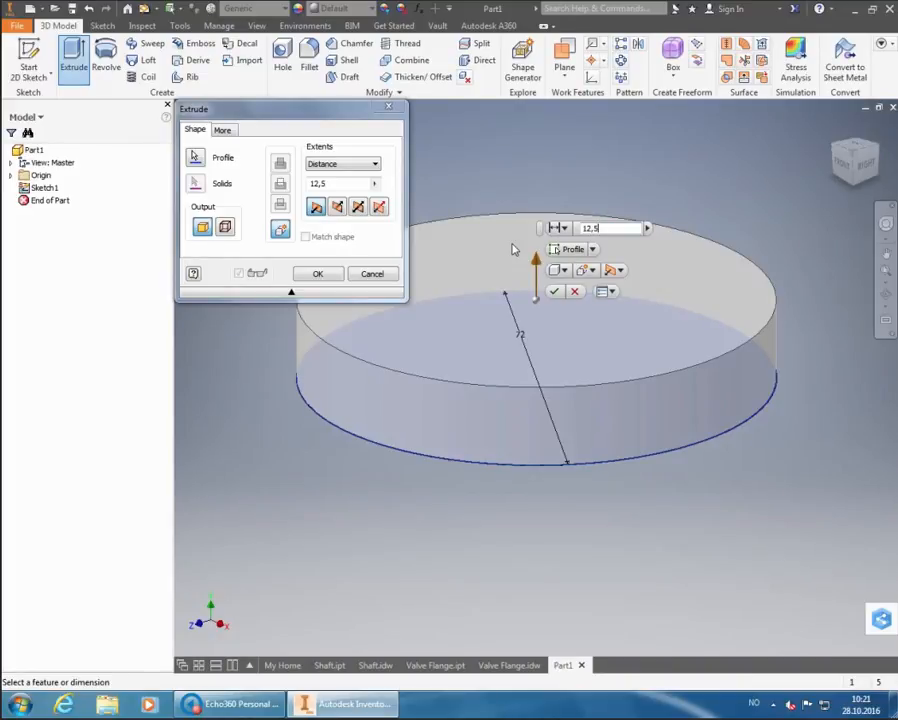
pyautogui.press('Return')
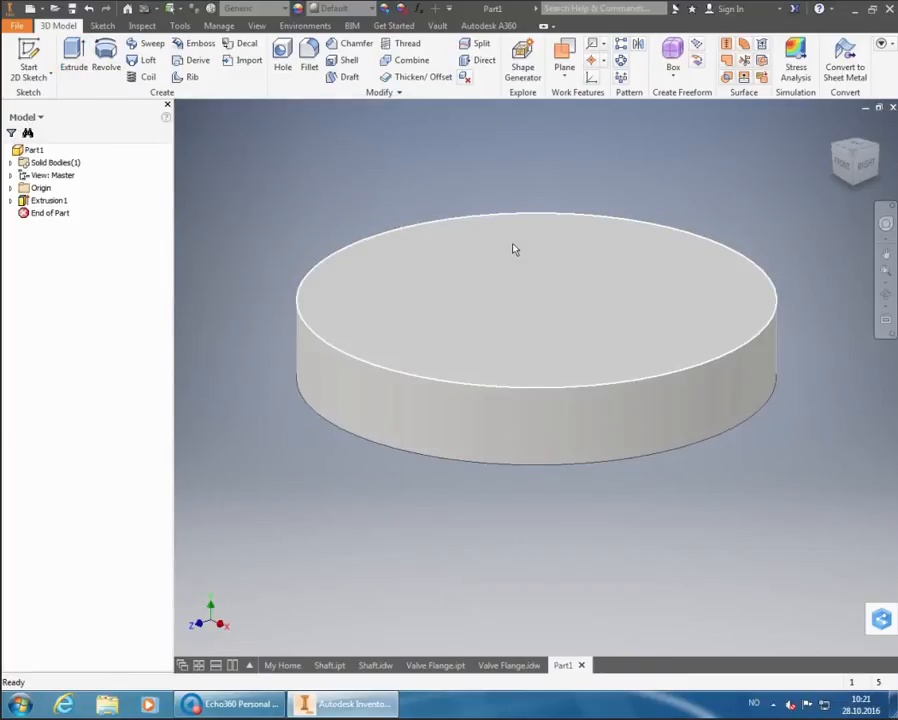
# - Start a sketch on the disc's top face and draw a 146 mm diameter circle centred on the origin
pyautogui.moveTo(536, 266)
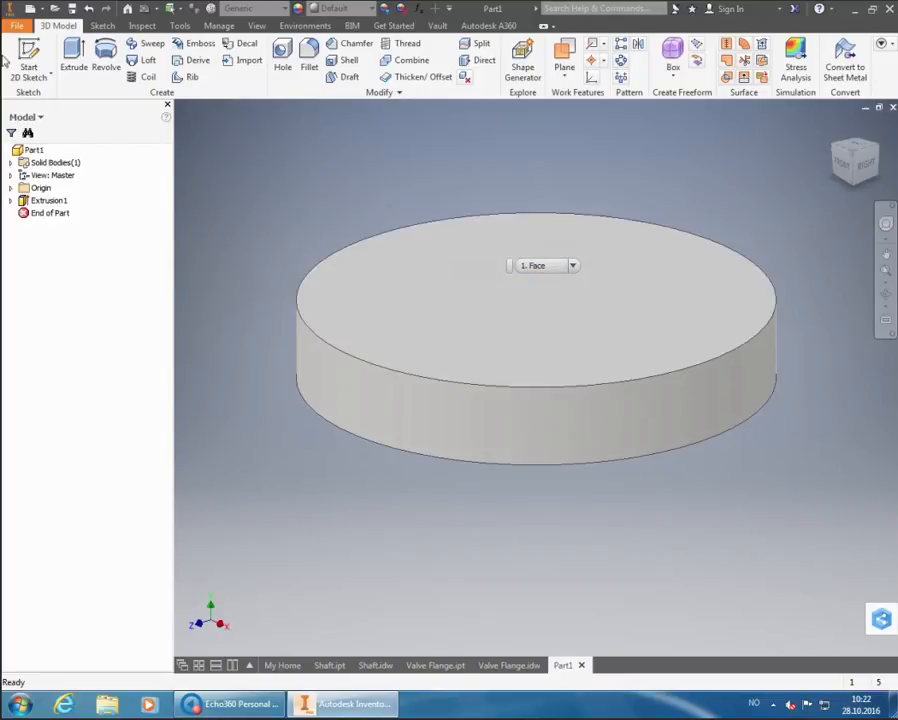
pyautogui.press('s')
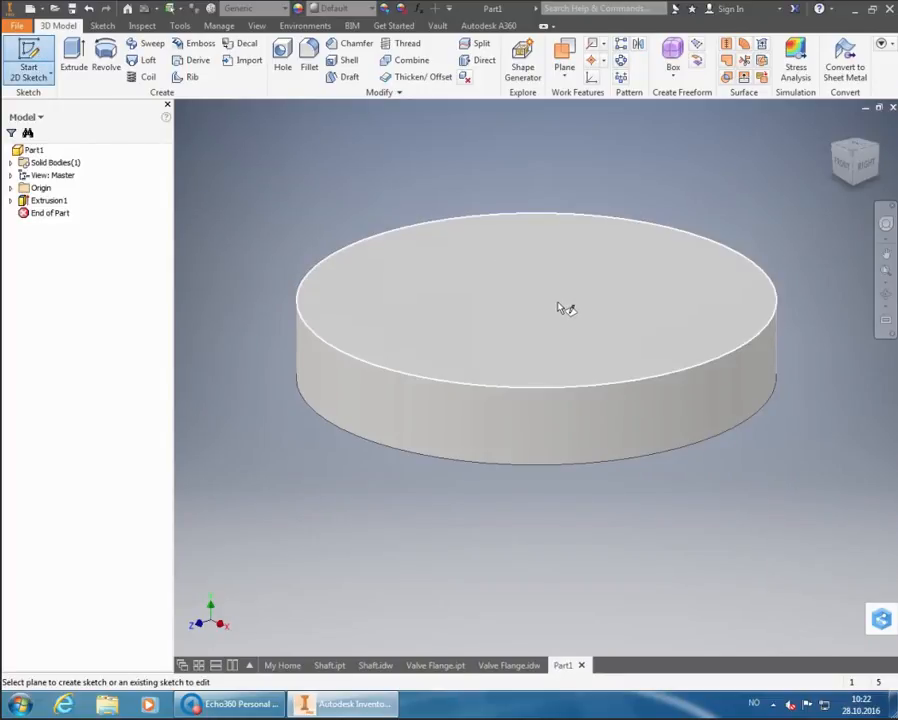
pyautogui.click(557, 303)
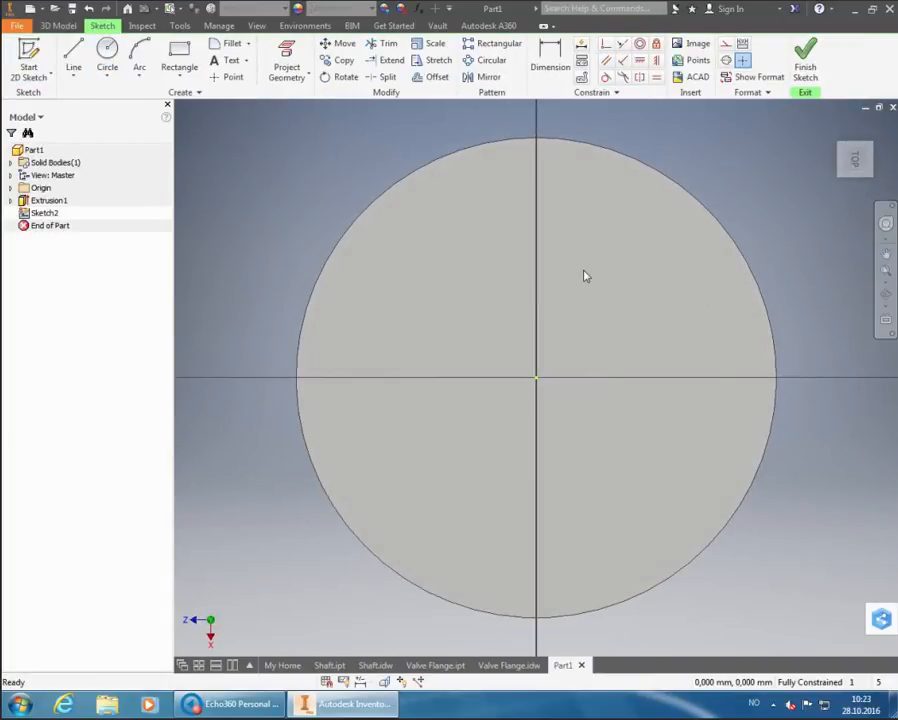
pyautogui.scroll(-3, 584, 275)
pyautogui.scroll(1, 586, 276)
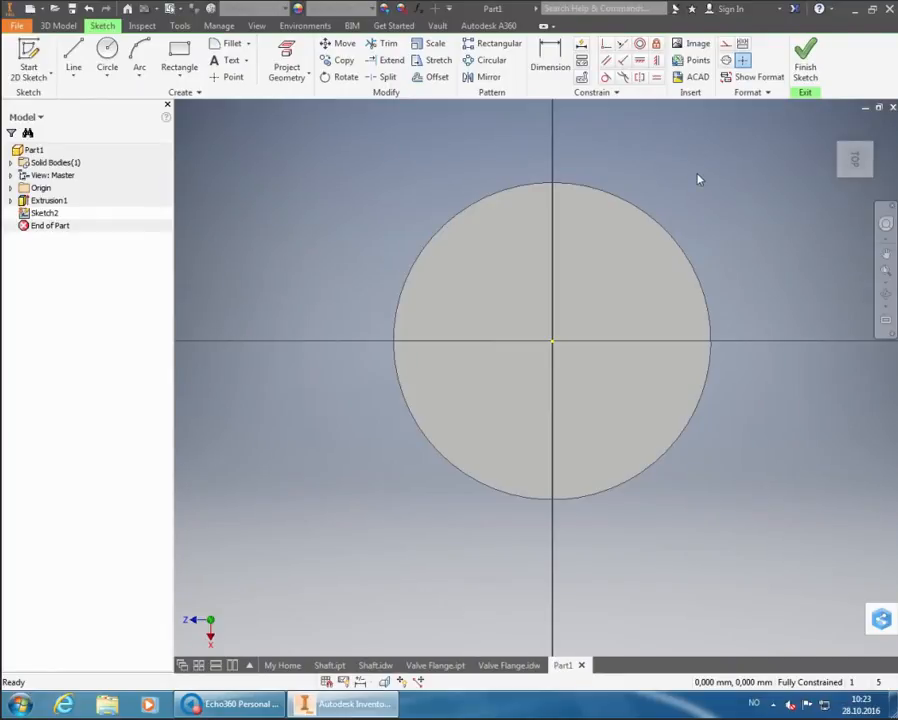
pyautogui.click(107, 55)
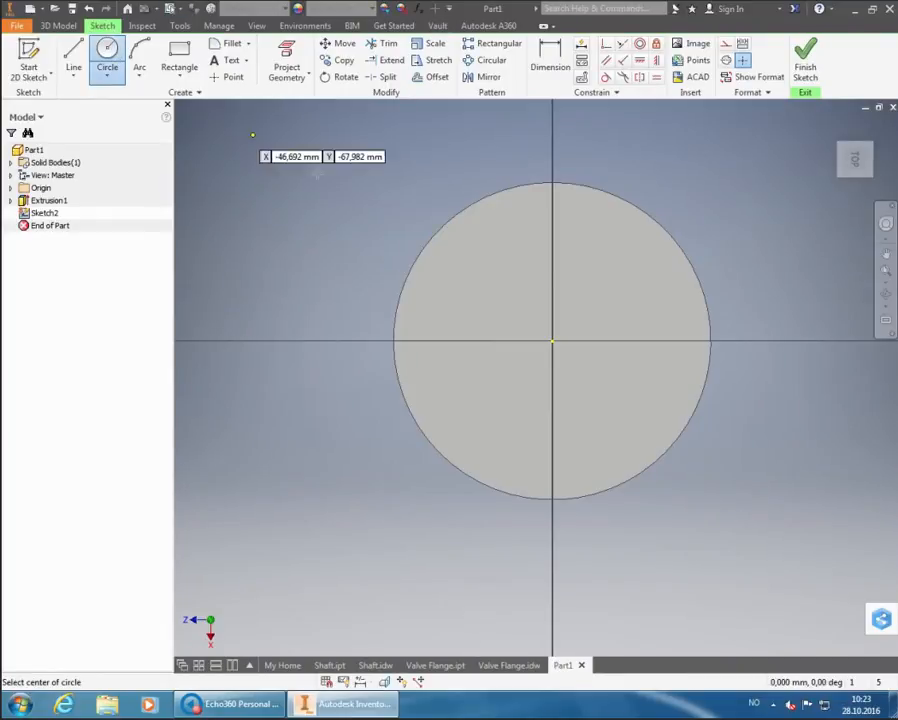
pyautogui.click(552, 341)
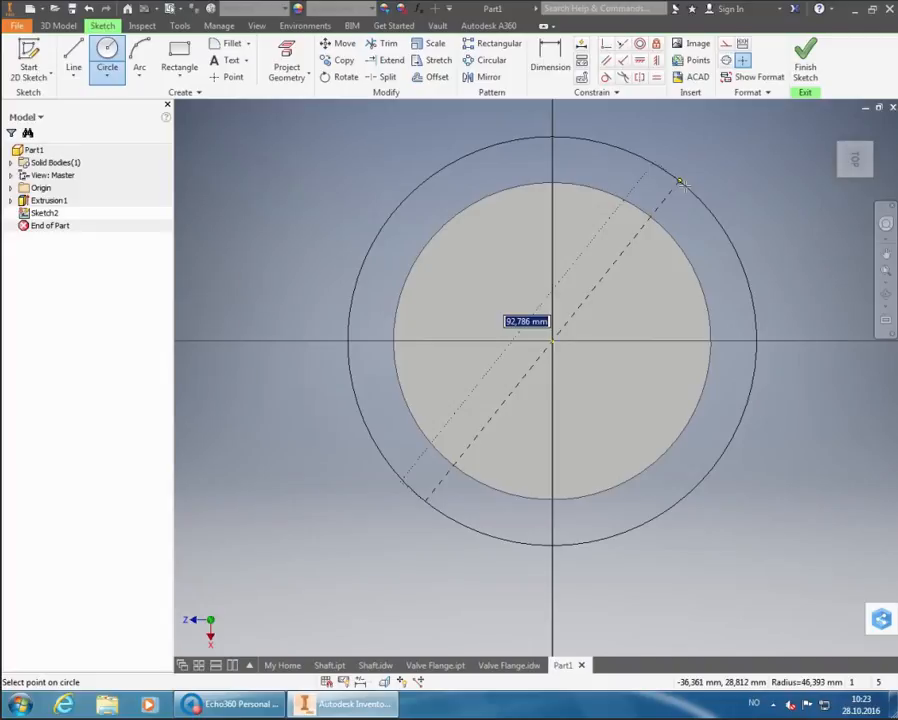
pyautogui.write('146')
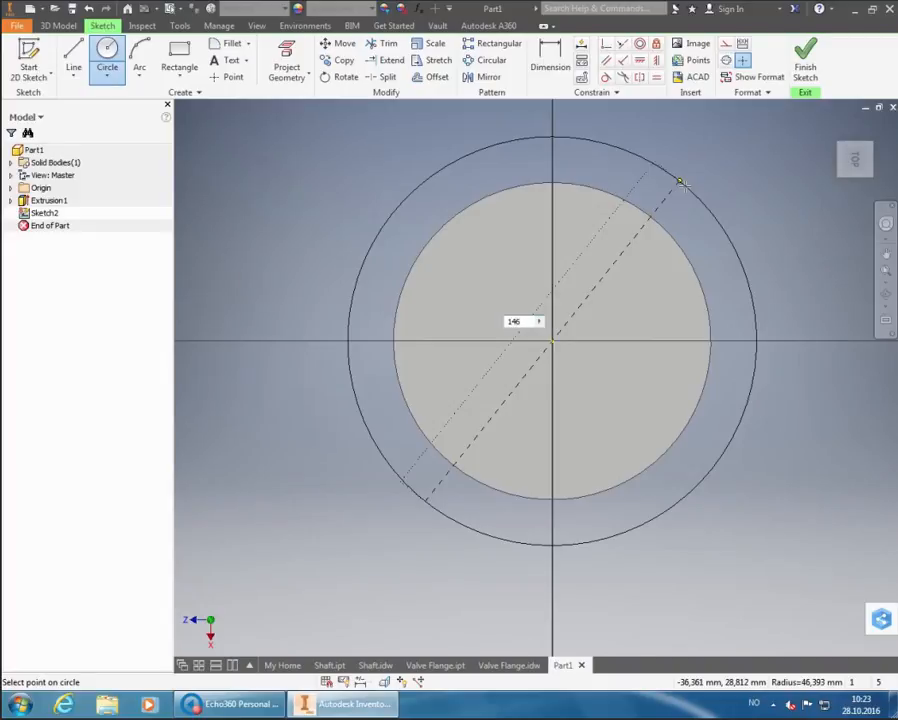
pyautogui.press('Return')
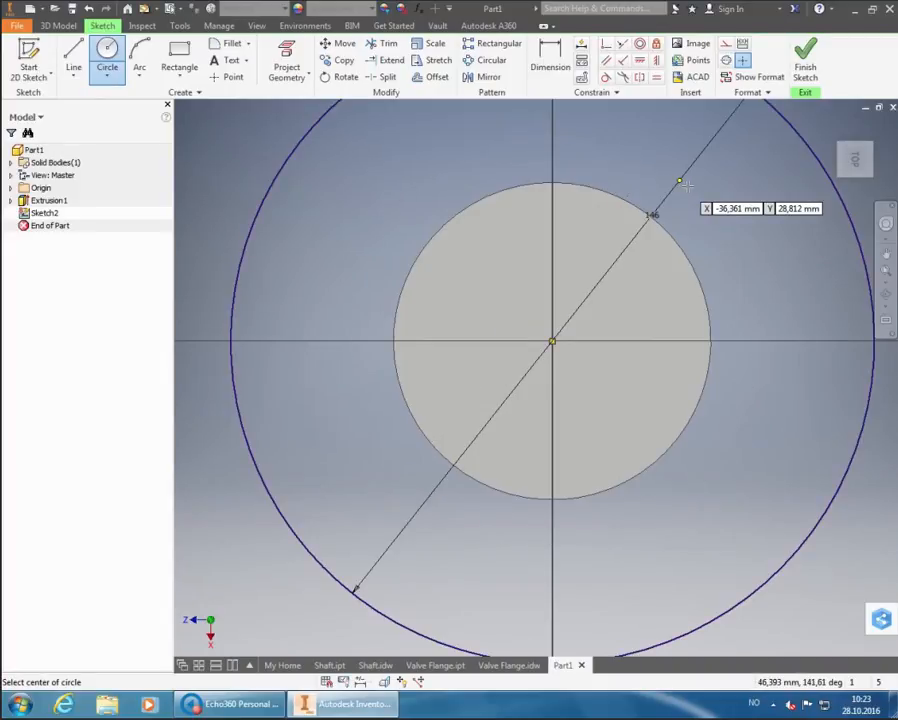
pyautogui.click(886, 271)
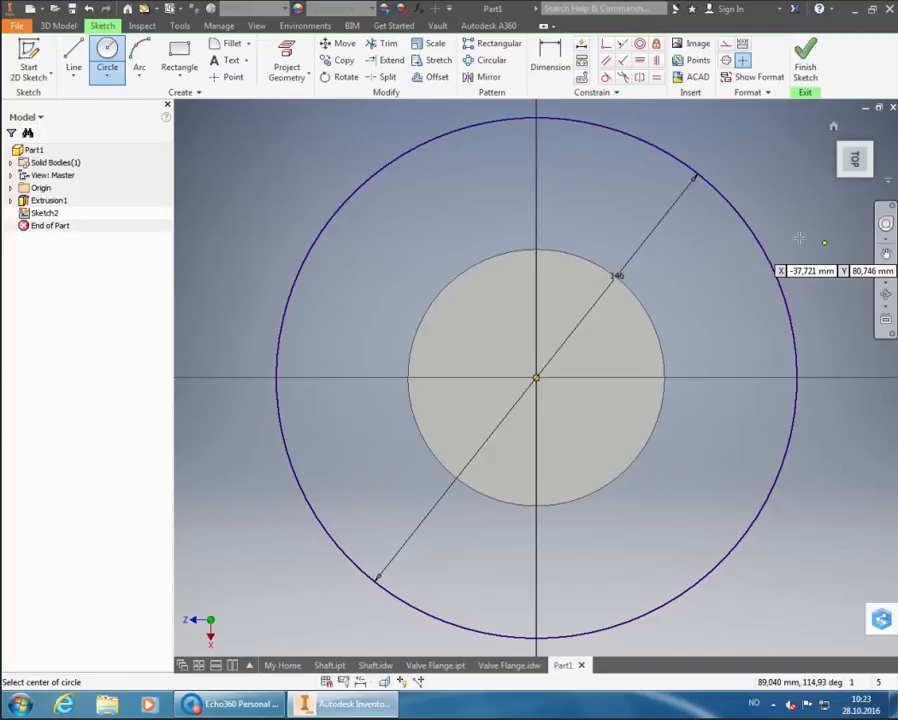
# - Add a concentric circle with a diameter of 2*86,5 mm around the 146 mm circle and finish the sketch
pyautogui.click(536, 378)
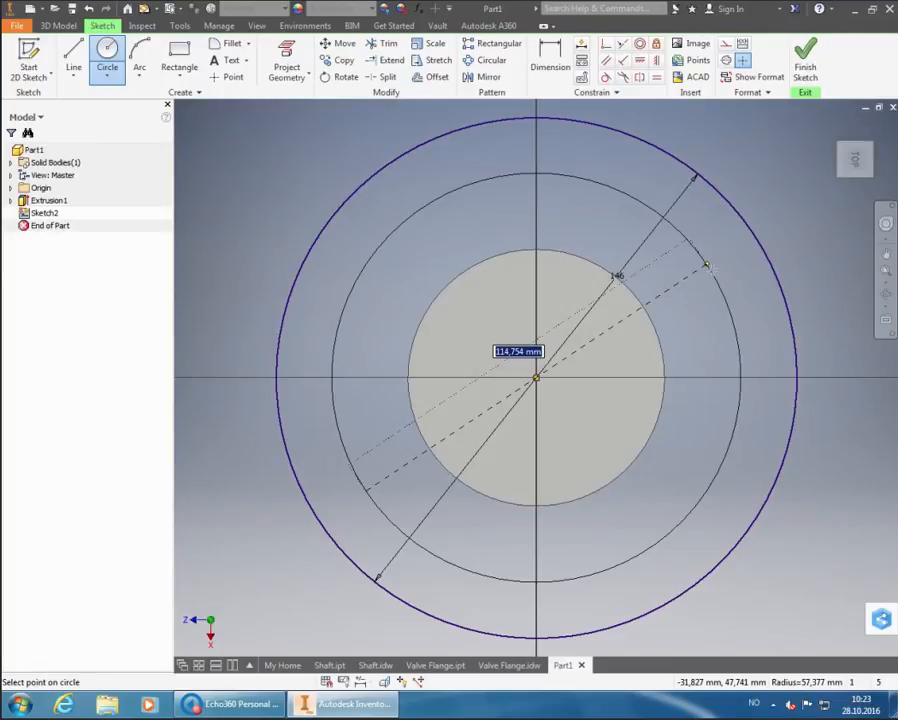
pyautogui.write('2')
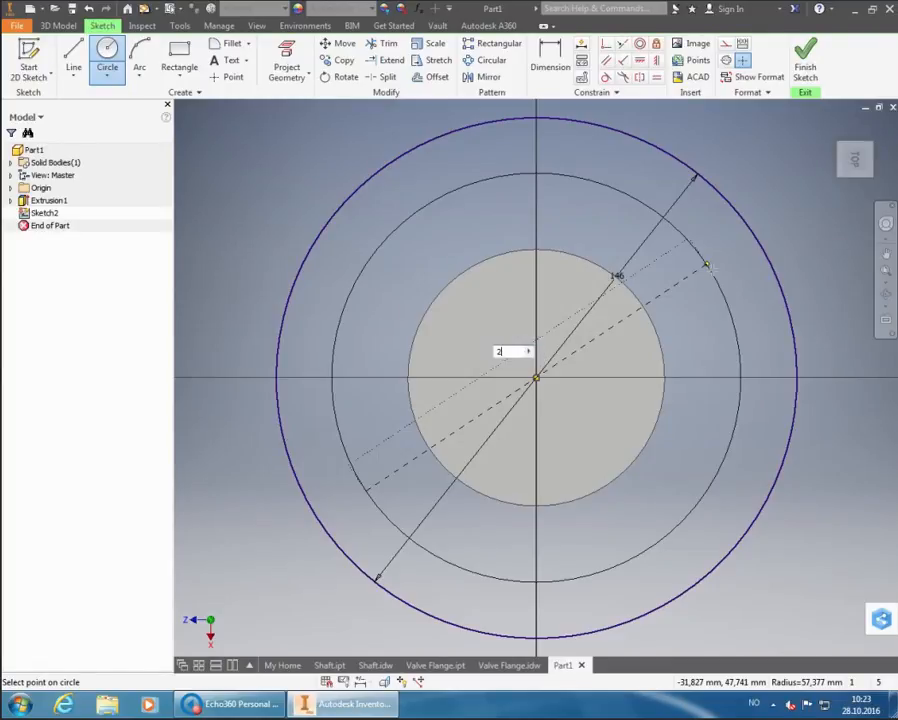
pyautogui.write('*86,5')
pyautogui.press('Return')
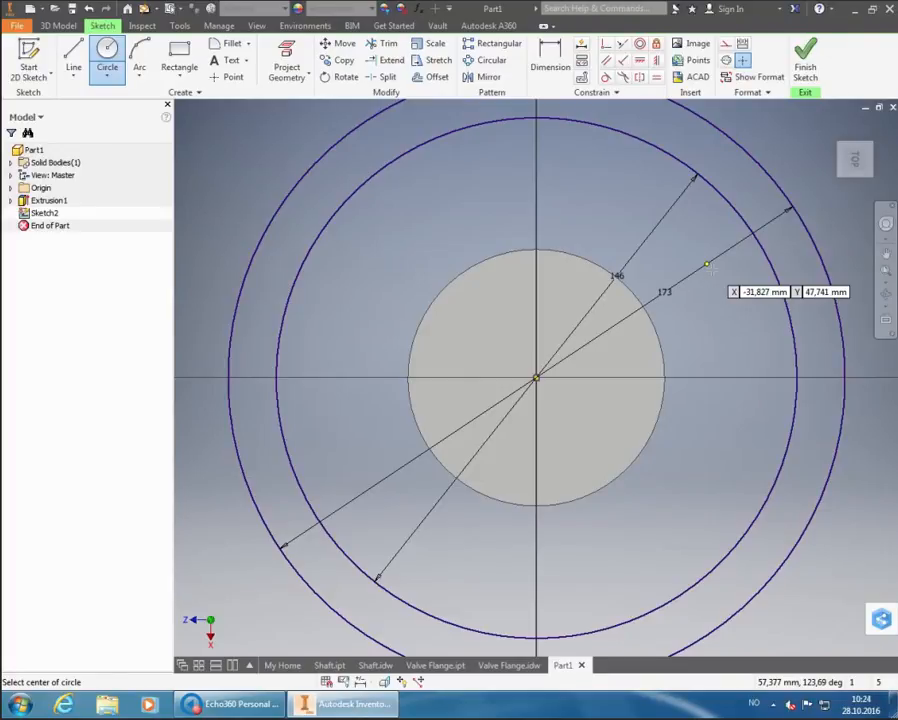
pyautogui.click(885, 271)
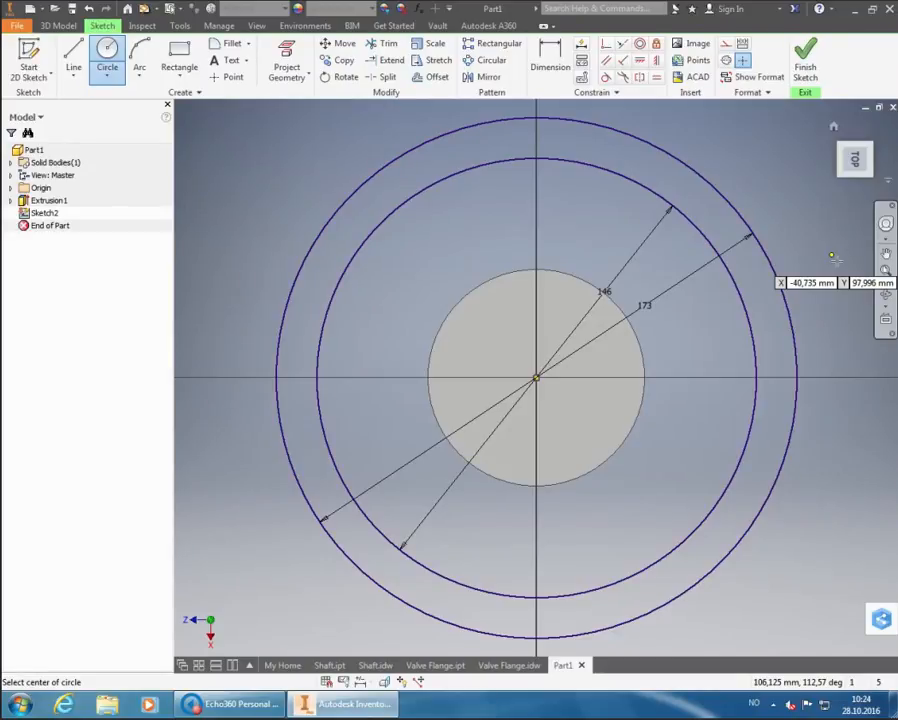
pyautogui.click(810, 66)
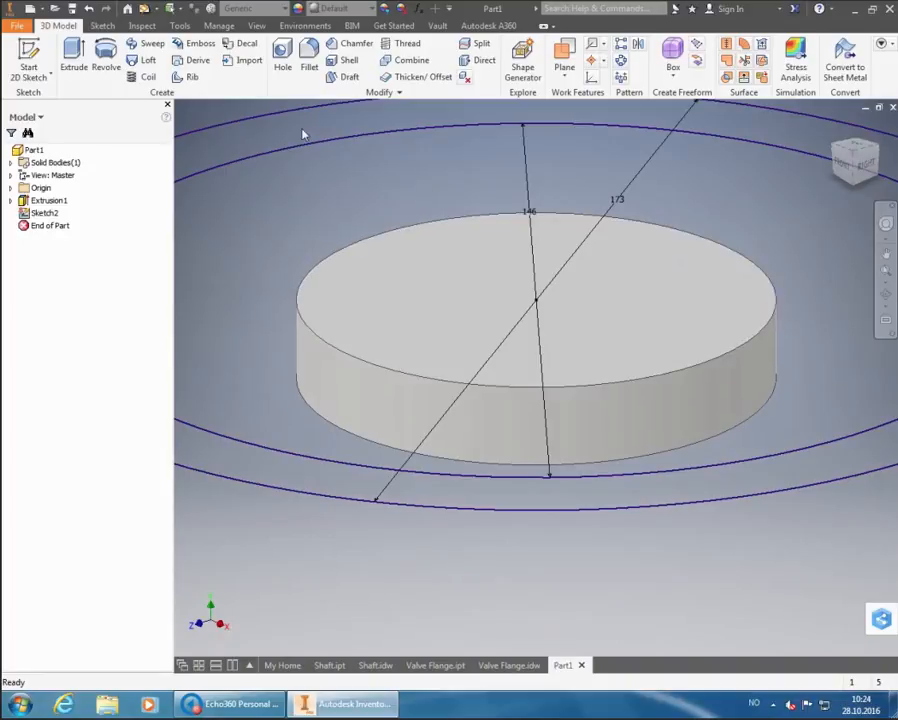
# - Extrude the ring between the 146 mm and 173 mm circles upward by 19 mm
pyautogui.click(74, 58)
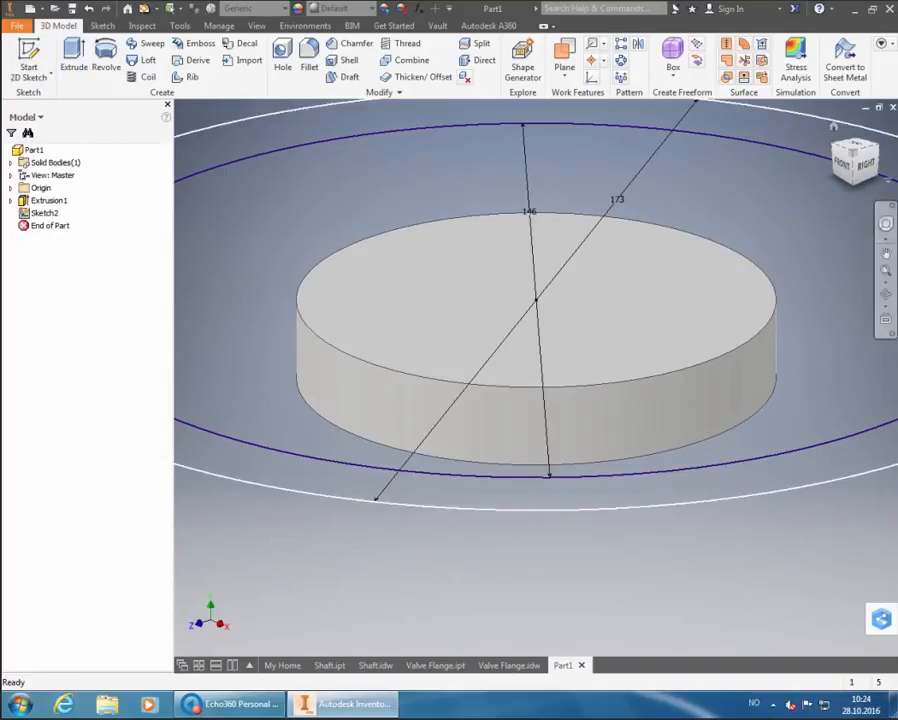
pyautogui.scroll(-5, 717, 208)
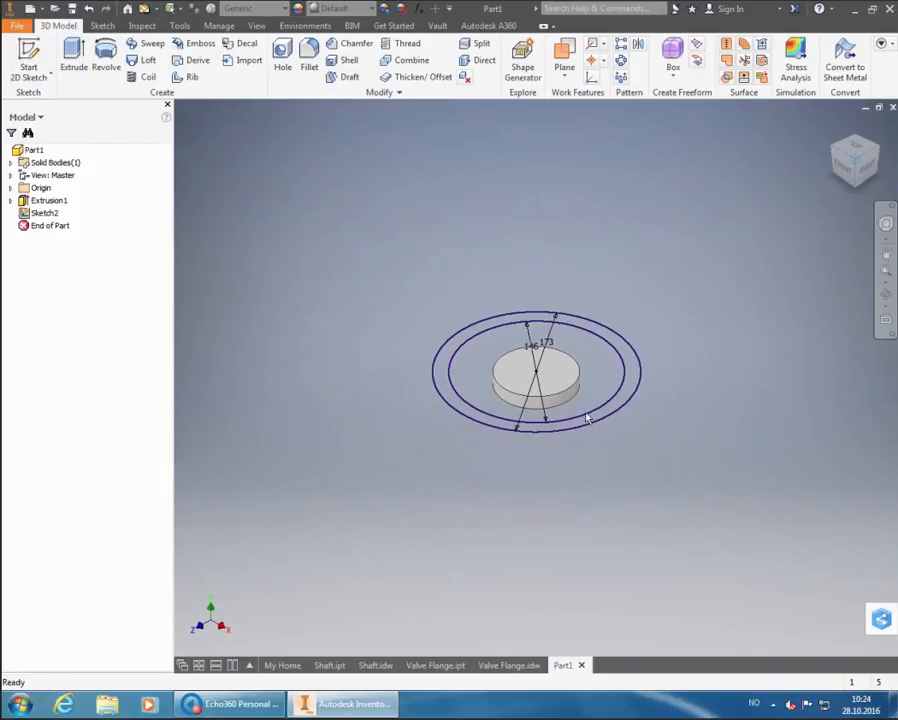
pyautogui.click(74, 58)
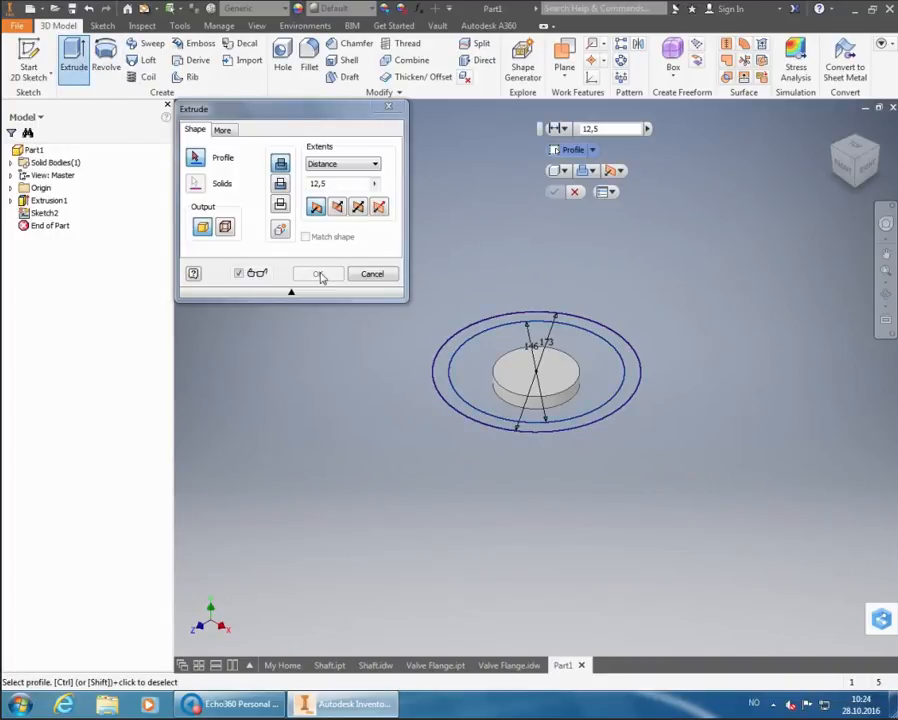
pyautogui.click(638, 373)
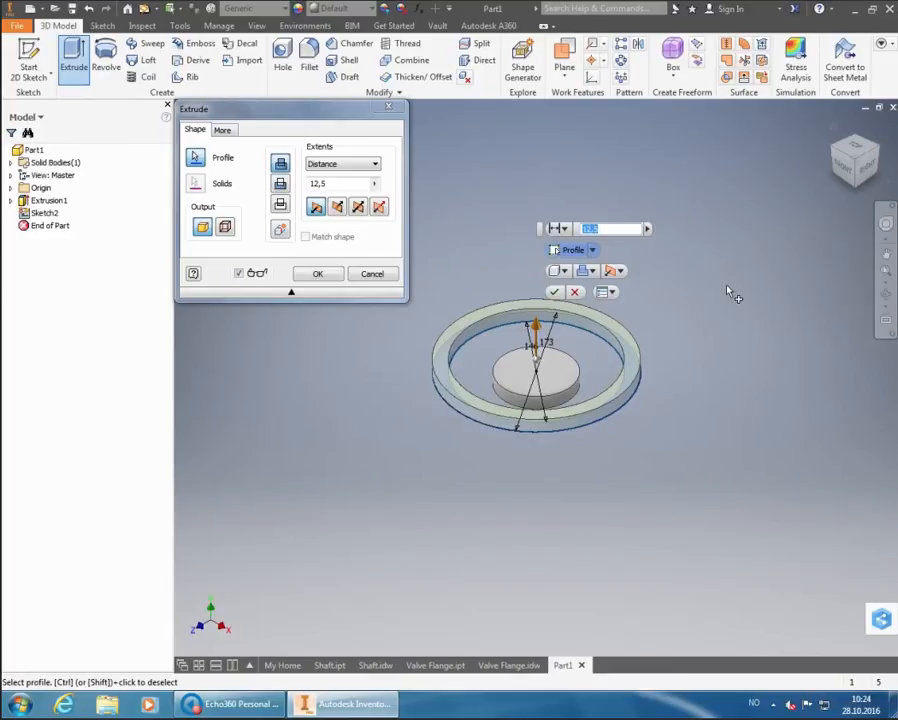
pyautogui.click(850, 176)
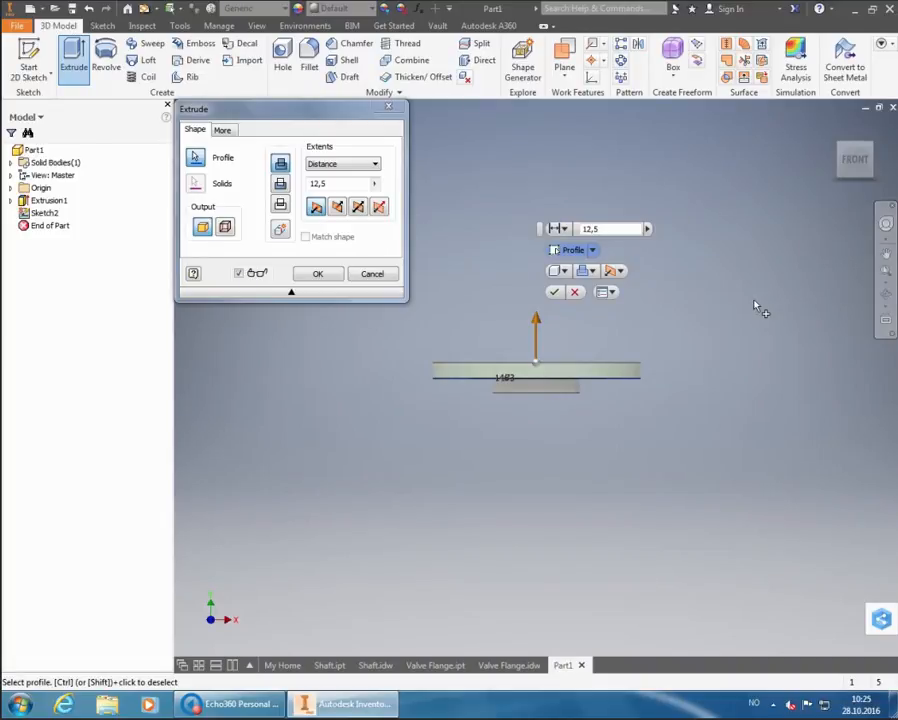
pyautogui.doubleClick(592, 229)
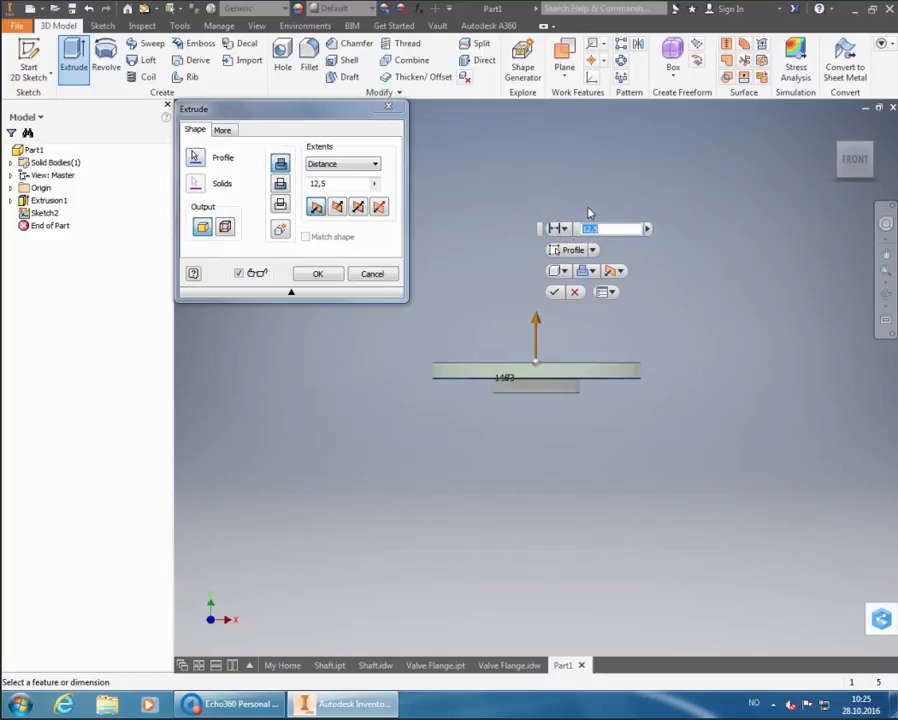
pyautogui.write('19')
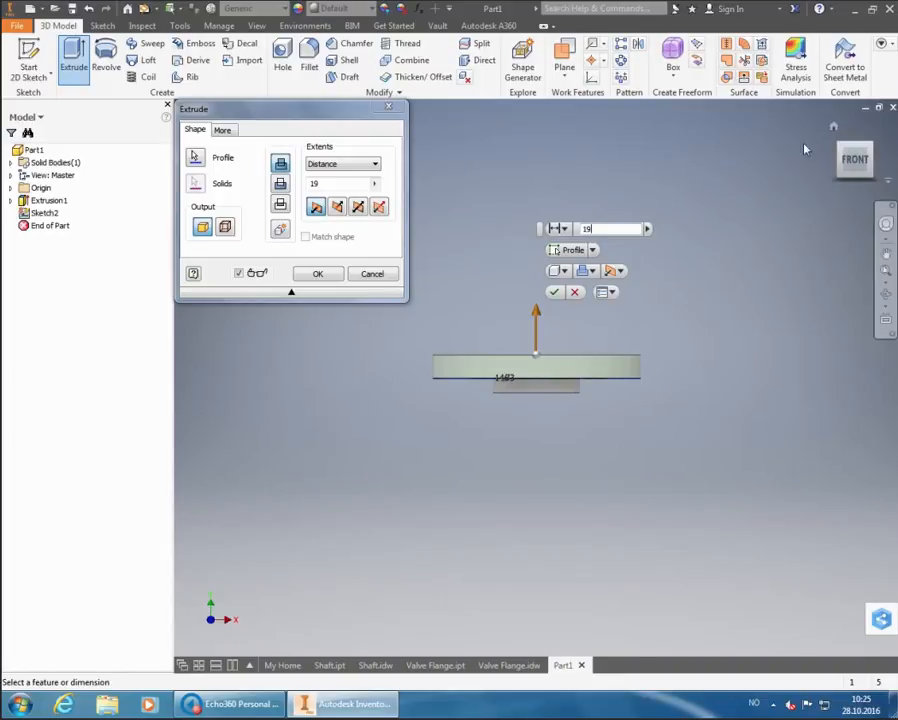
pyautogui.click(879, 150)
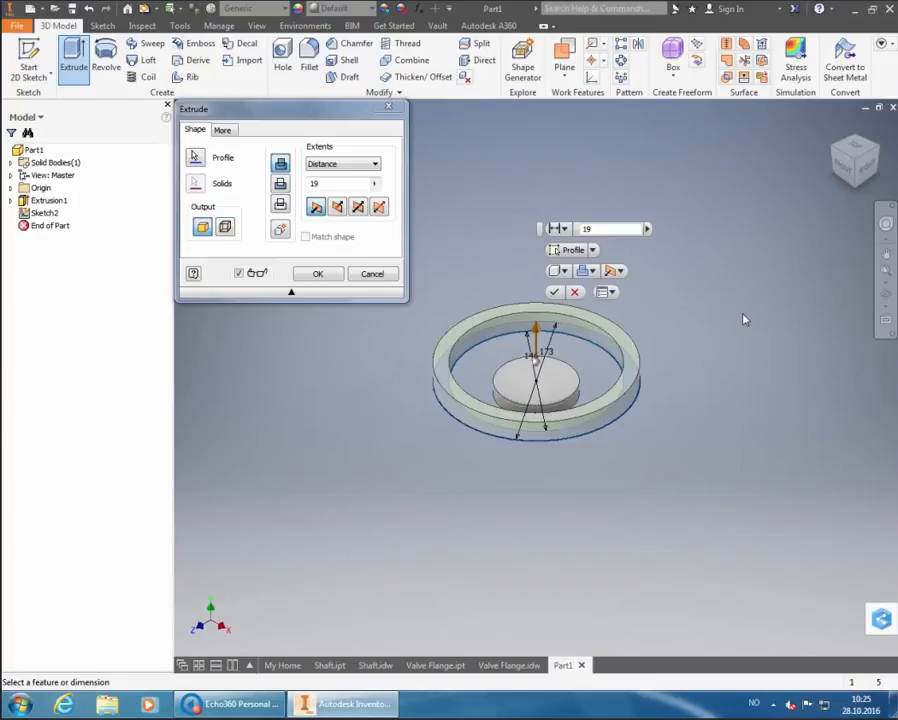
pyautogui.press('Return')
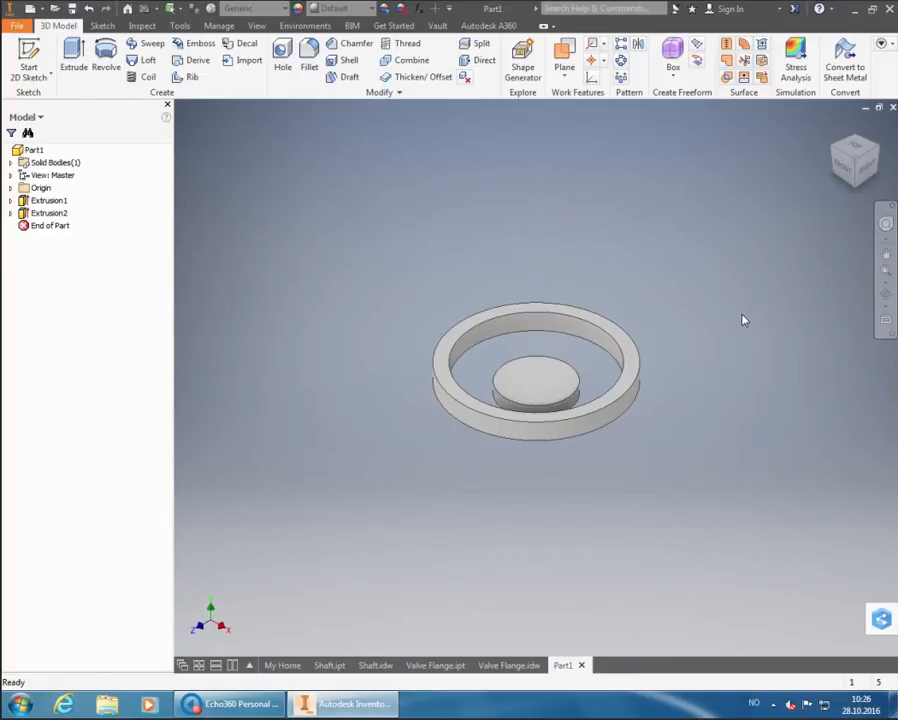
# - Start a sketch on the YZ plane and slice the model graphics at the sketch plane
pyautogui.click(11, 188)
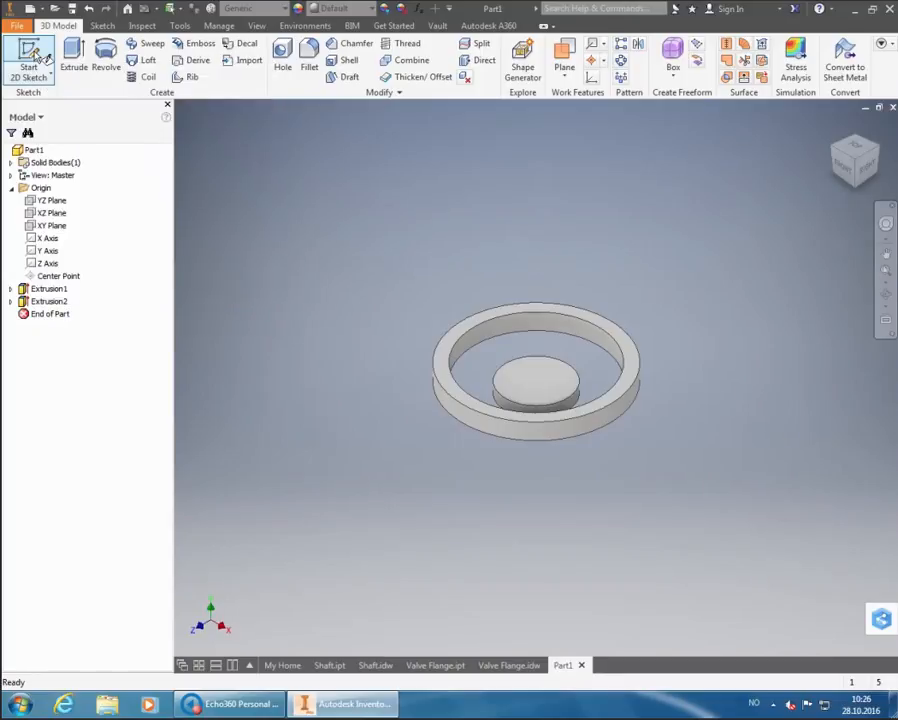
pyautogui.click(40, 58)
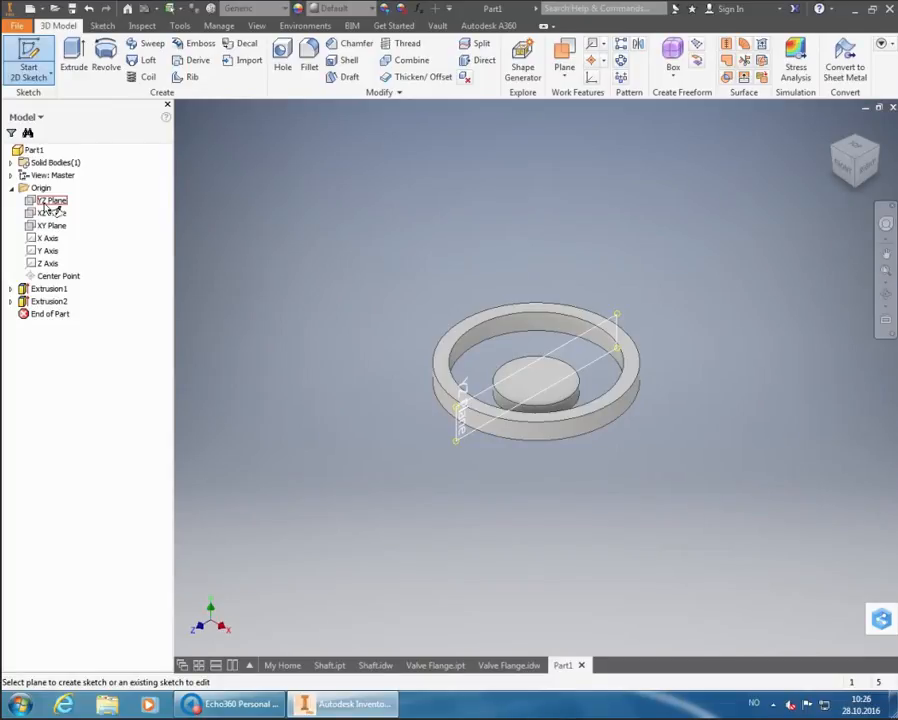
pyautogui.click(44, 204)
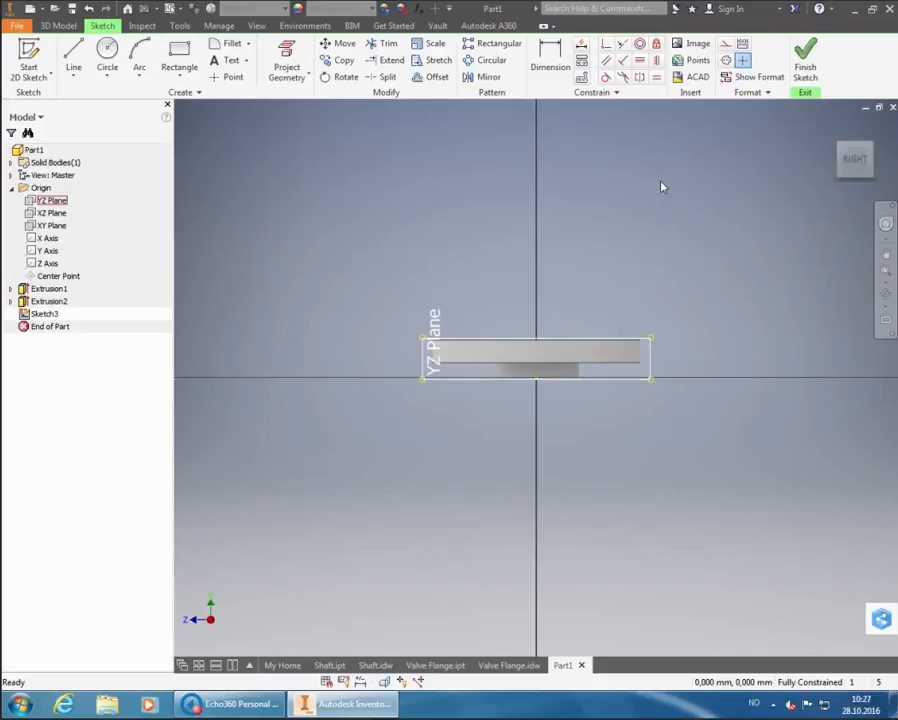
pyautogui.press('F7')
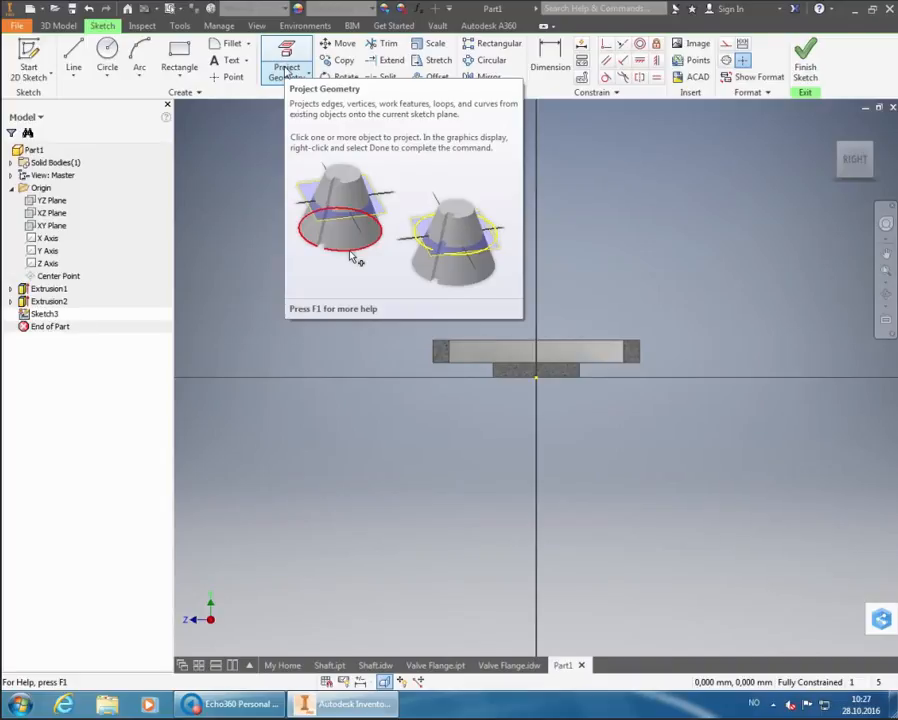
# - Project the cut edges of the sliced disc and ring into the sketch and check them in an angled view
pyautogui.click(287, 70)
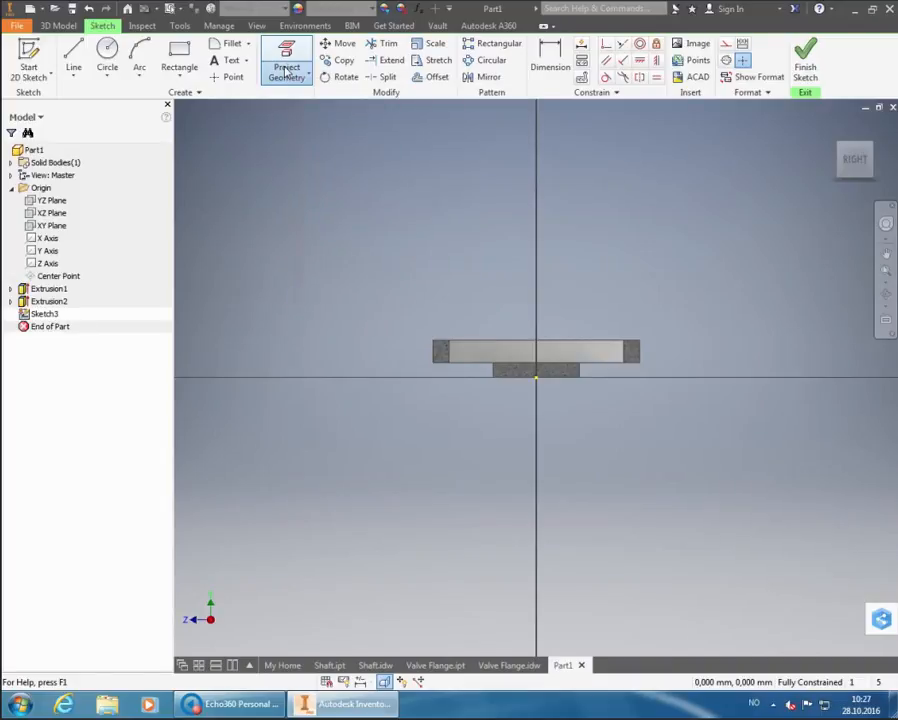
pyautogui.click(287, 74)
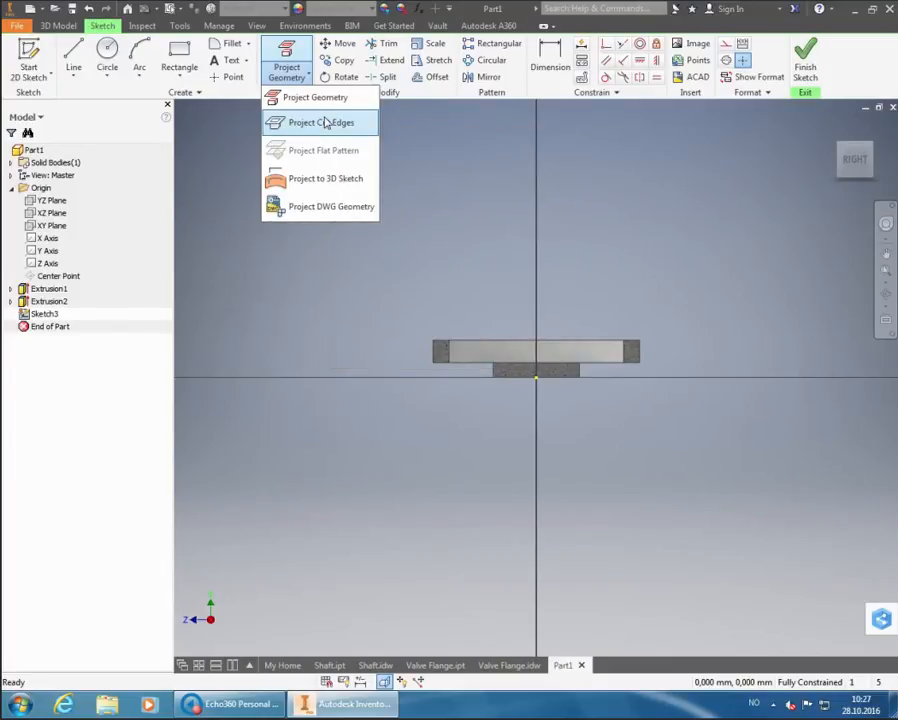
pyautogui.click(321, 122)
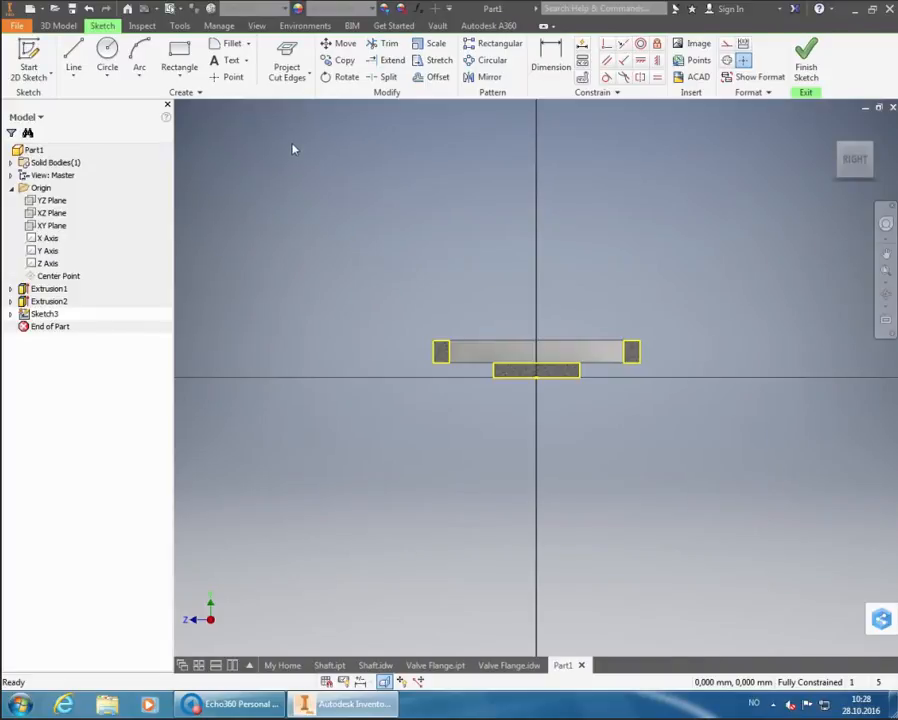
pyautogui.click(873, 149)
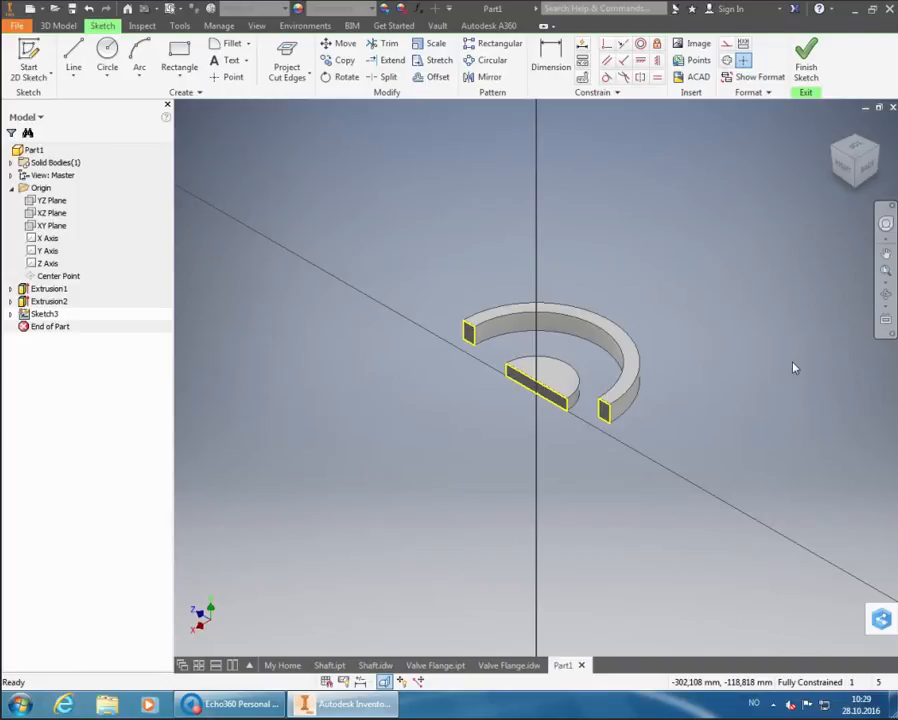
pyautogui.click(852, 173)
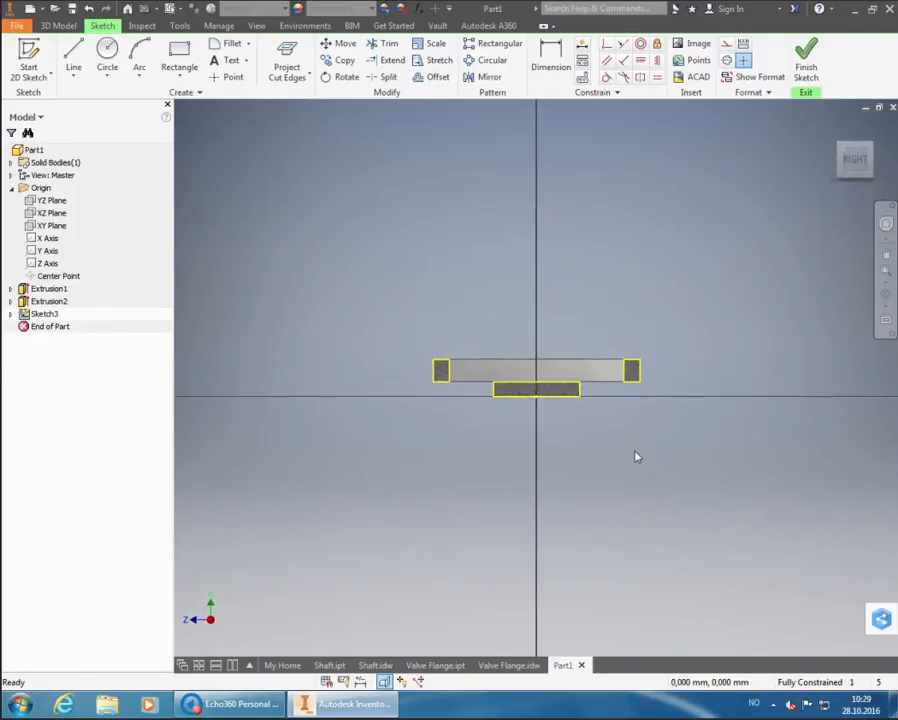
# - Draw a vertical line about 10 mm long inside the disc's edge and a sloping line about 41 mm long up to the ring's inner edge
pyautogui.scroll(5, 605, 390)
pyautogui.scroll(5, 510, 416)
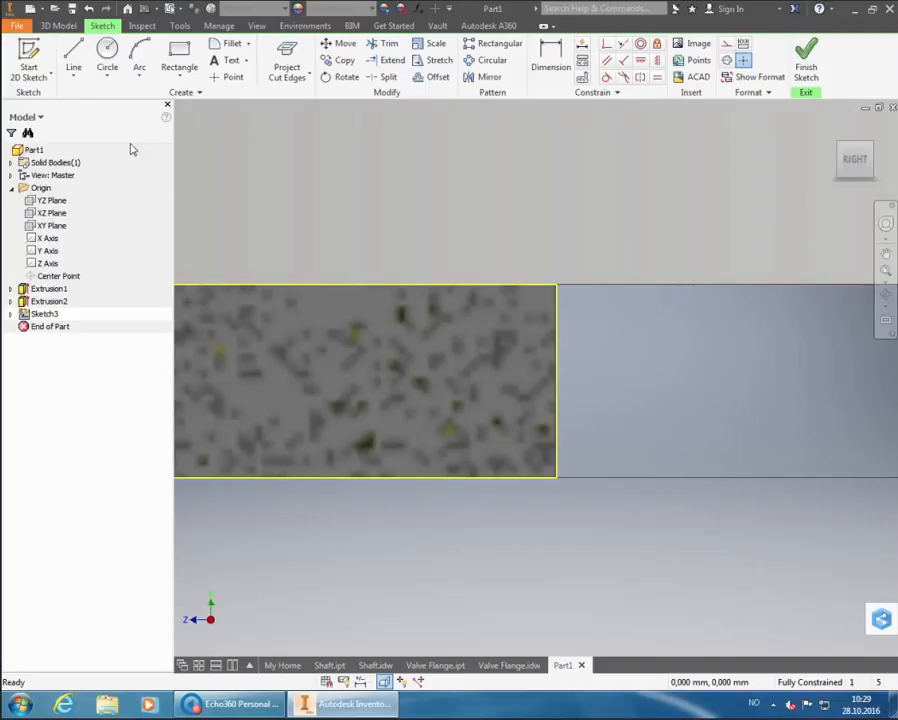
pyautogui.click(73, 55)
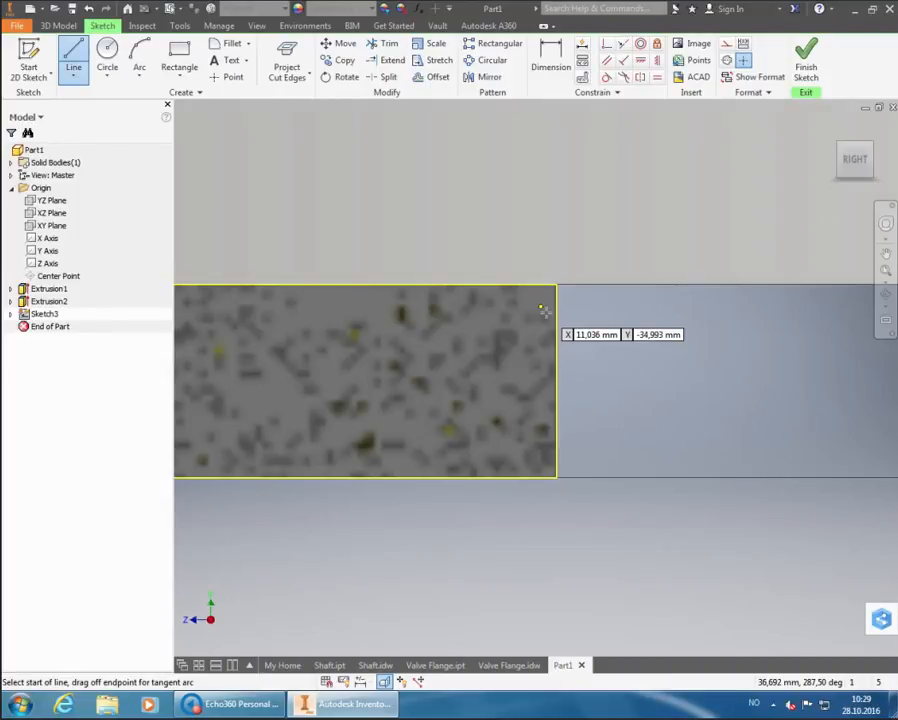
pyautogui.click(530, 302)
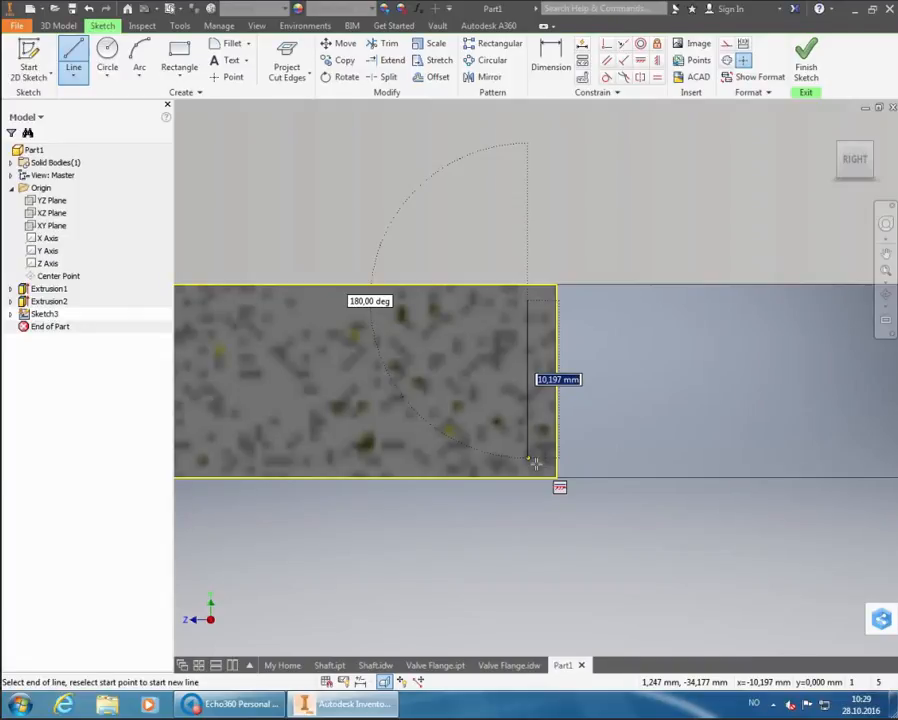
pyautogui.click(533, 461)
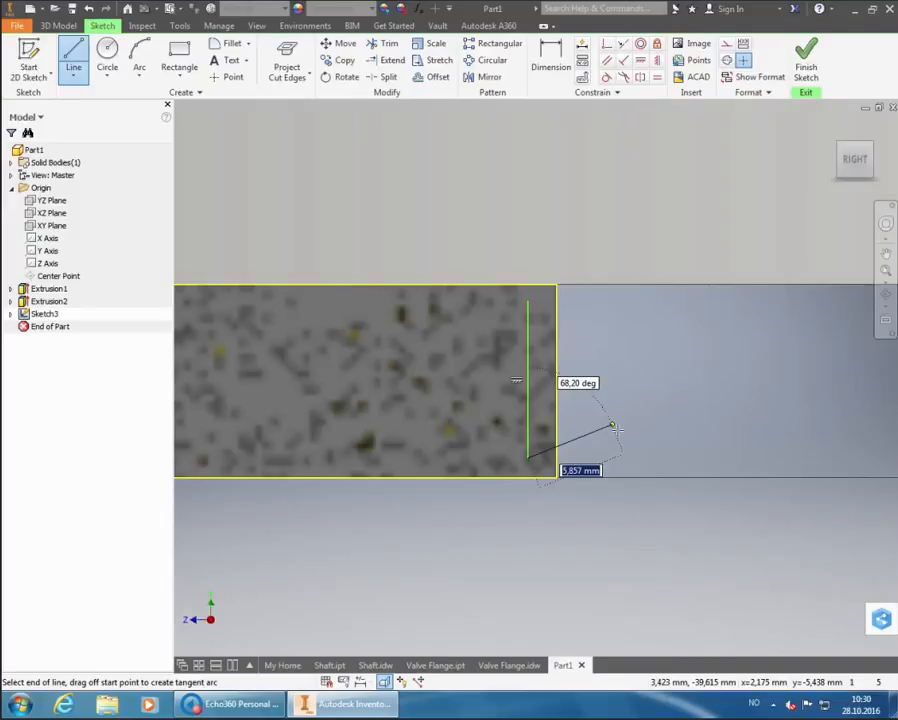
pyautogui.scroll(2, 610, 426)
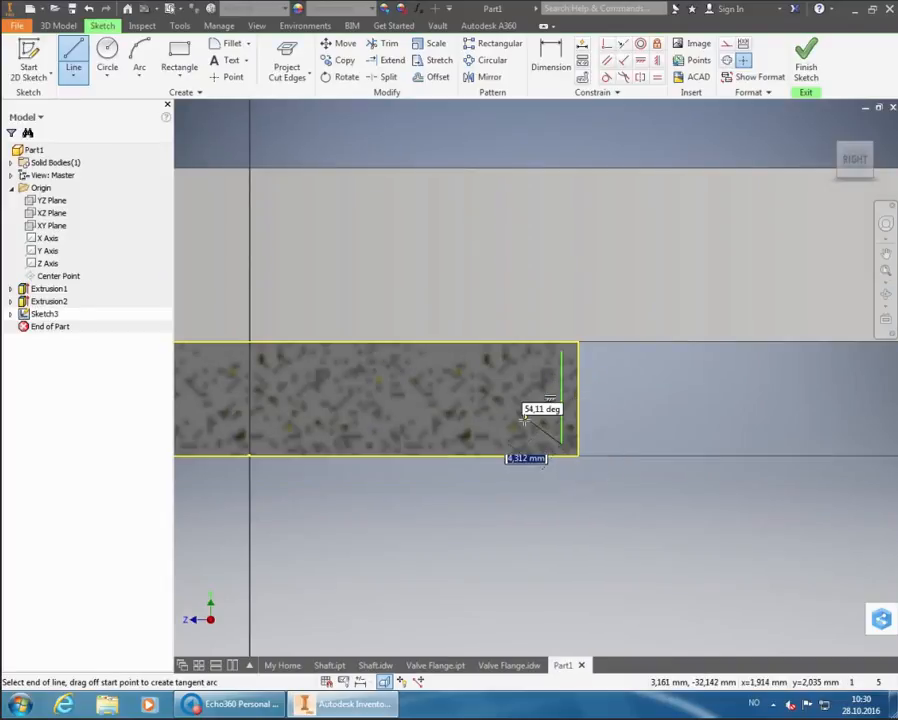
pyautogui.scroll(2, 530, 415)
pyautogui.scroll(-3, 795, 315)
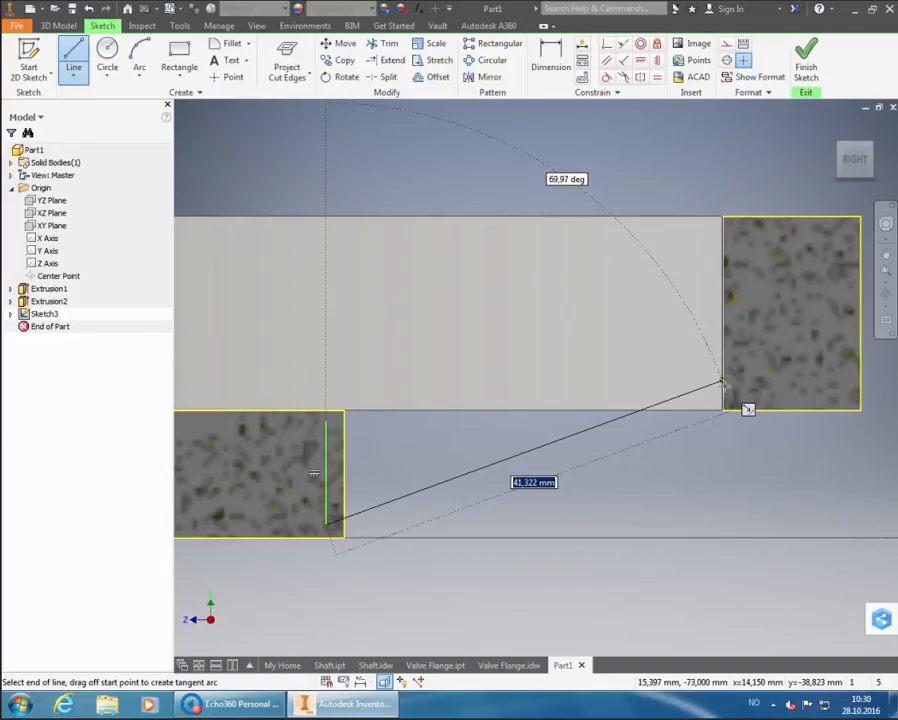
pyautogui.press('Escape')
pyautogui.click(723, 382)
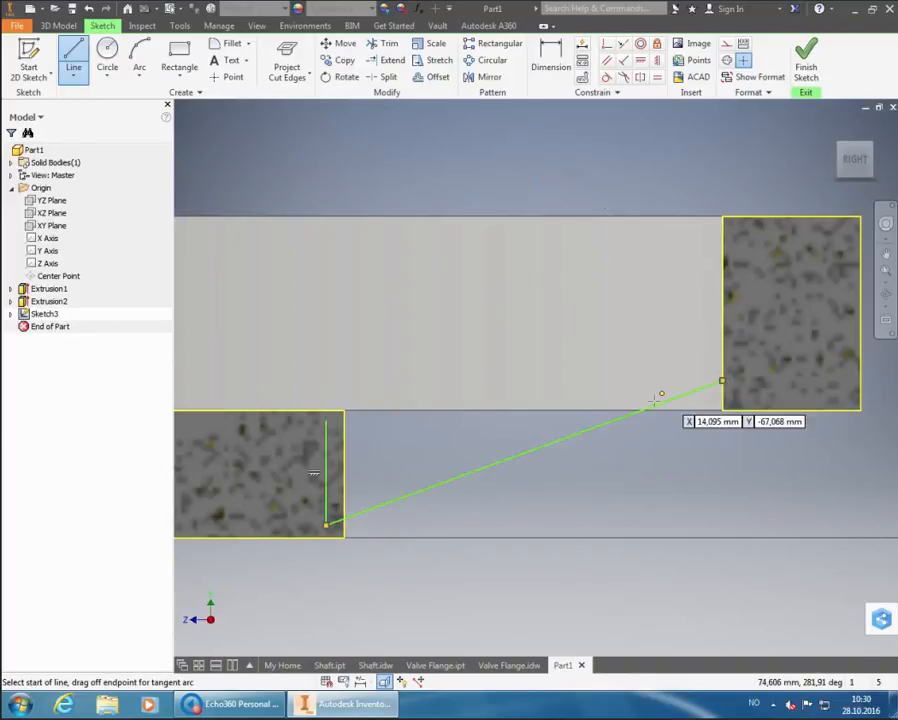
# - Close the web profile with an upper sloping line to the ring's inner edge and a vertical line down to the lower sloping line's end
pyautogui.click(331, 427)
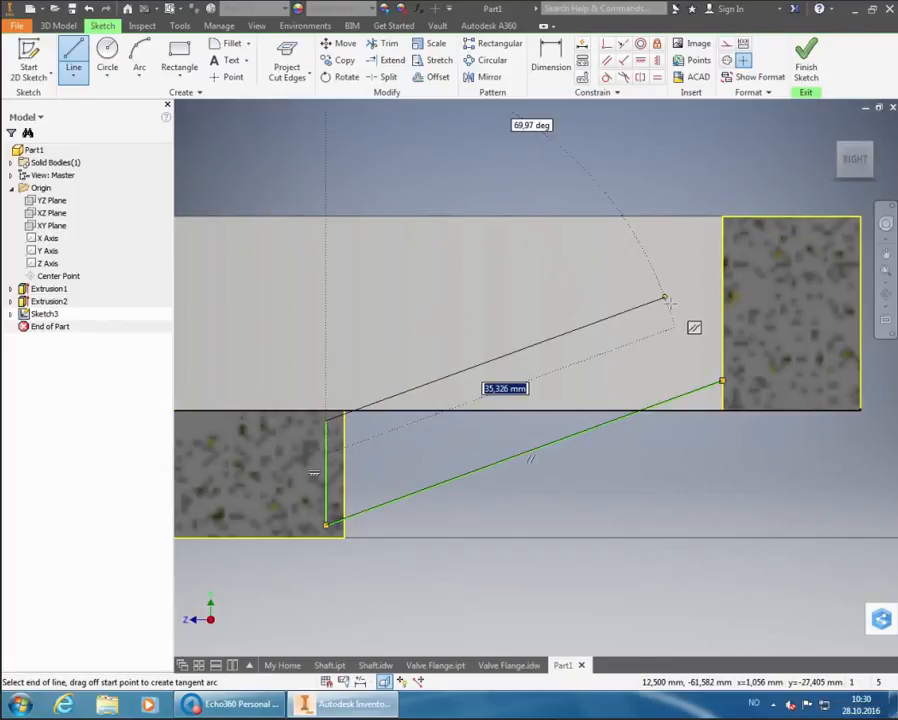
pyautogui.click(729, 243)
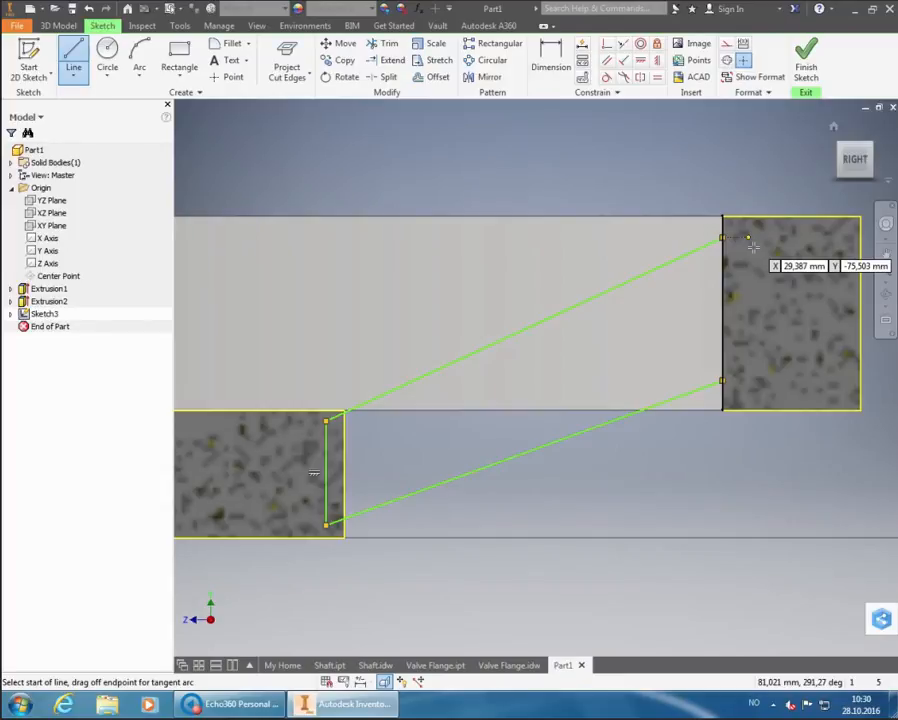
pyautogui.click(722, 238)
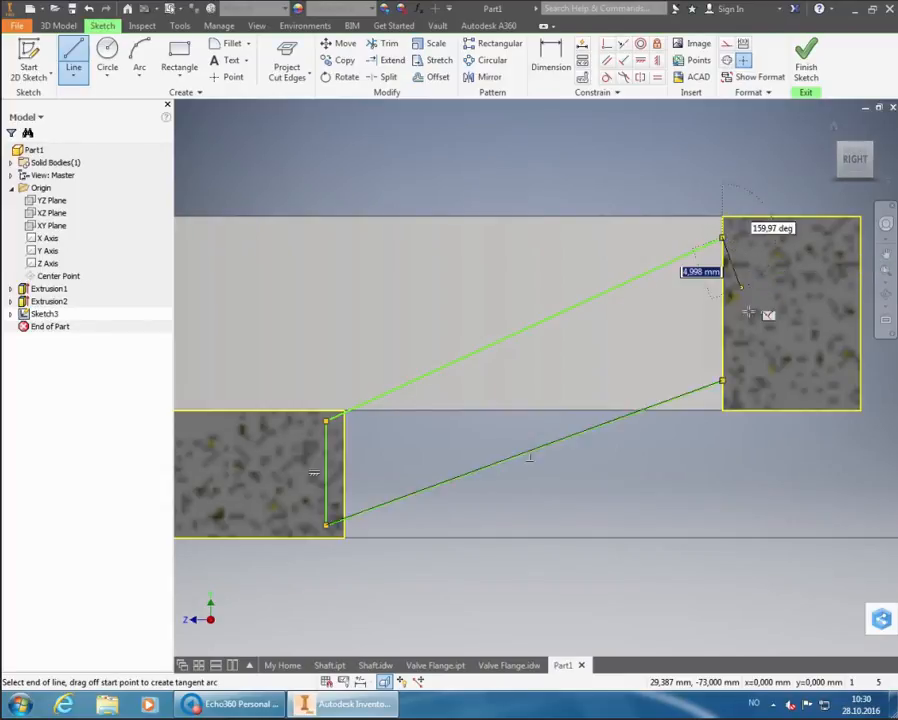
pyautogui.click(723, 381)
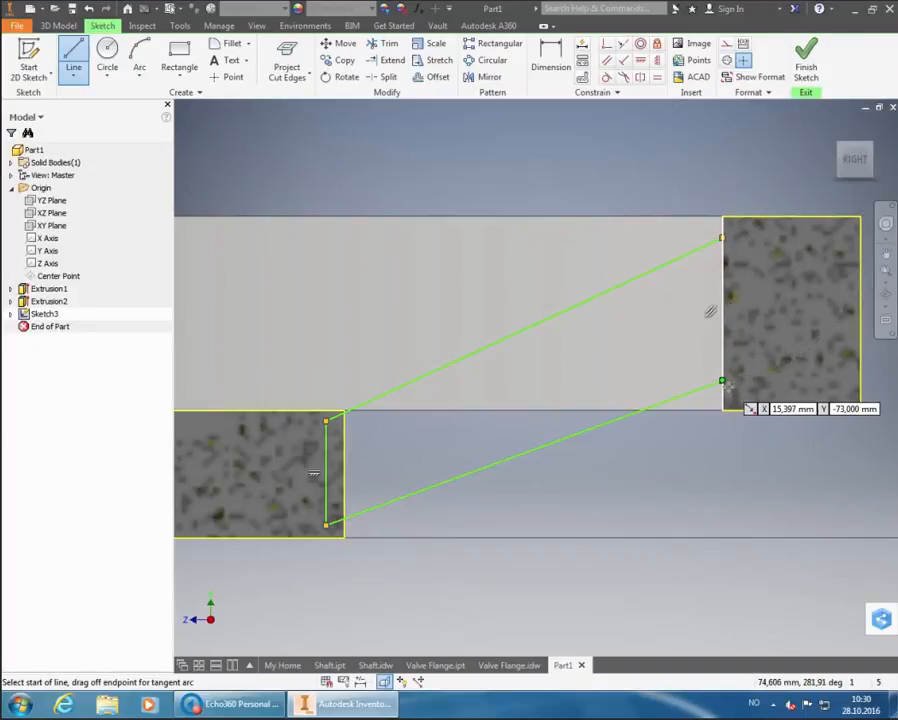
pyautogui.rightClick(722, 478)
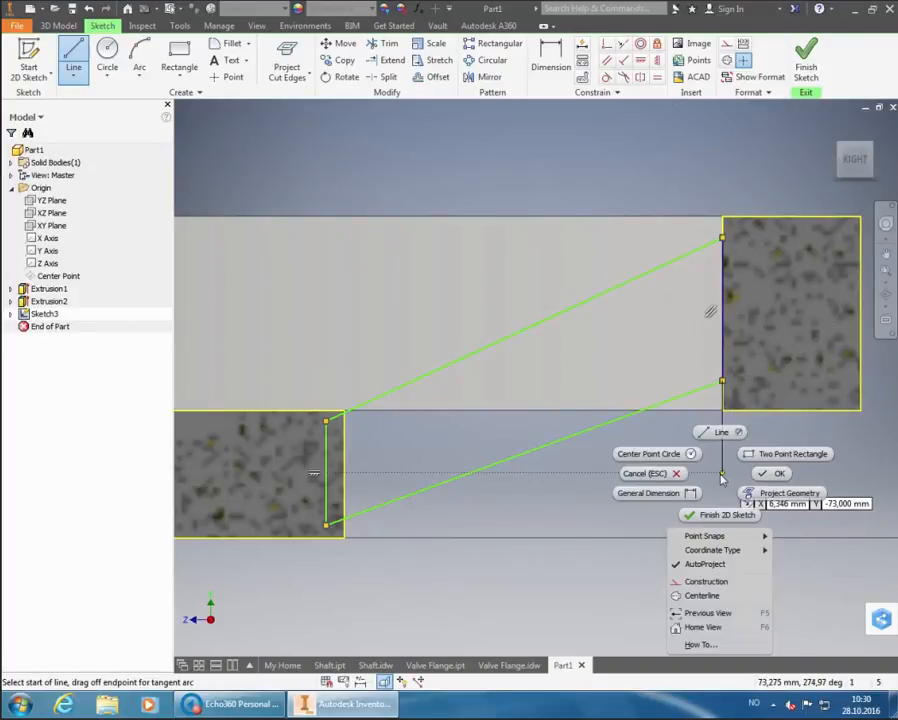
pyautogui.click(756, 474)
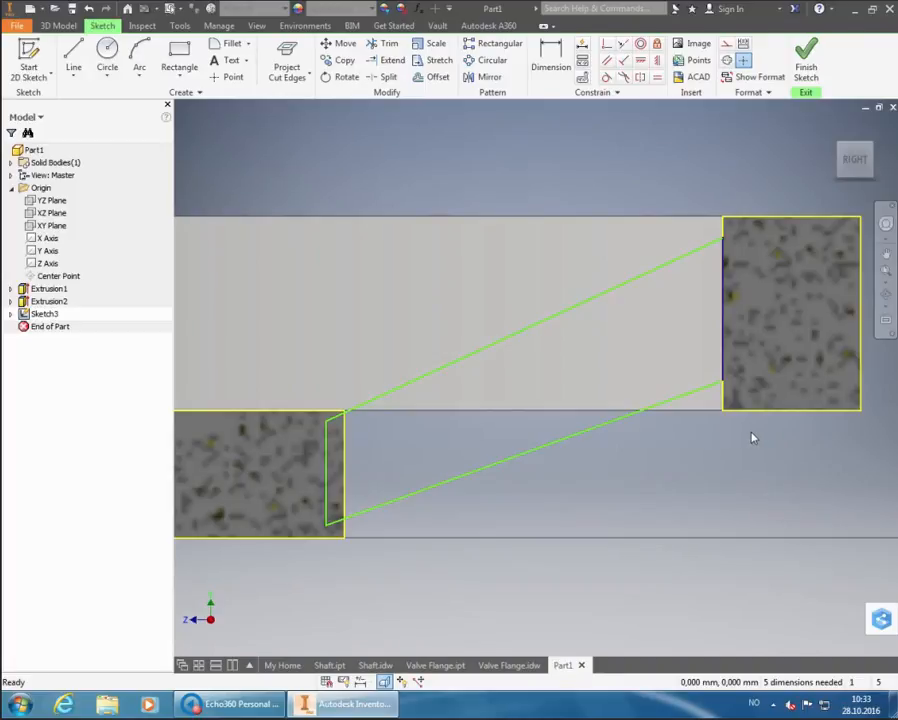
# - Dimension the upper sloping line's end at the ring 2 mm below the ring section's top edge
pyautogui.click(550, 62)
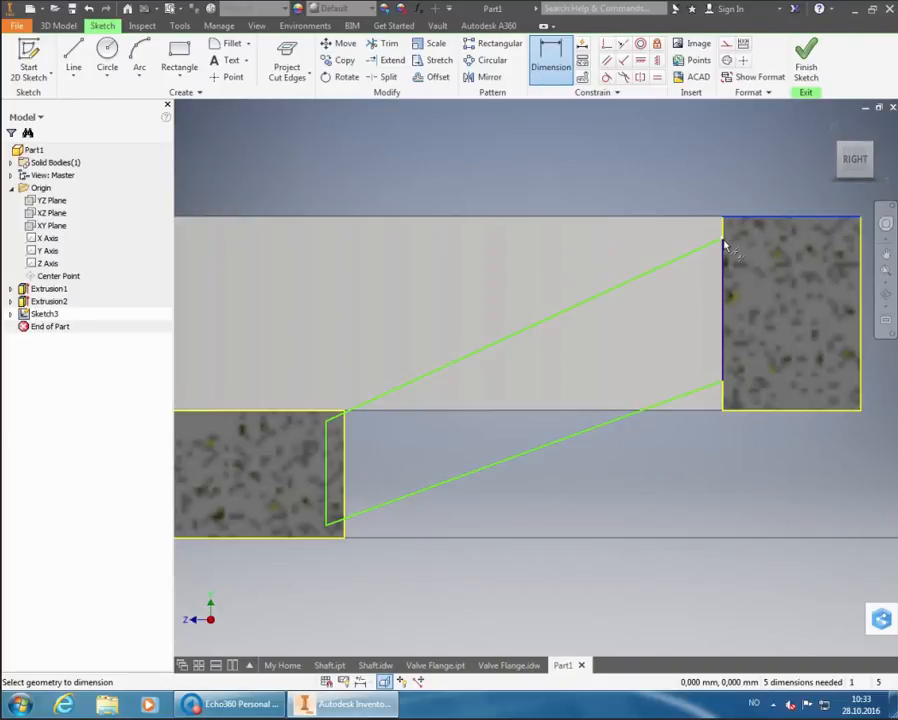
pyautogui.moveTo(746, 267)
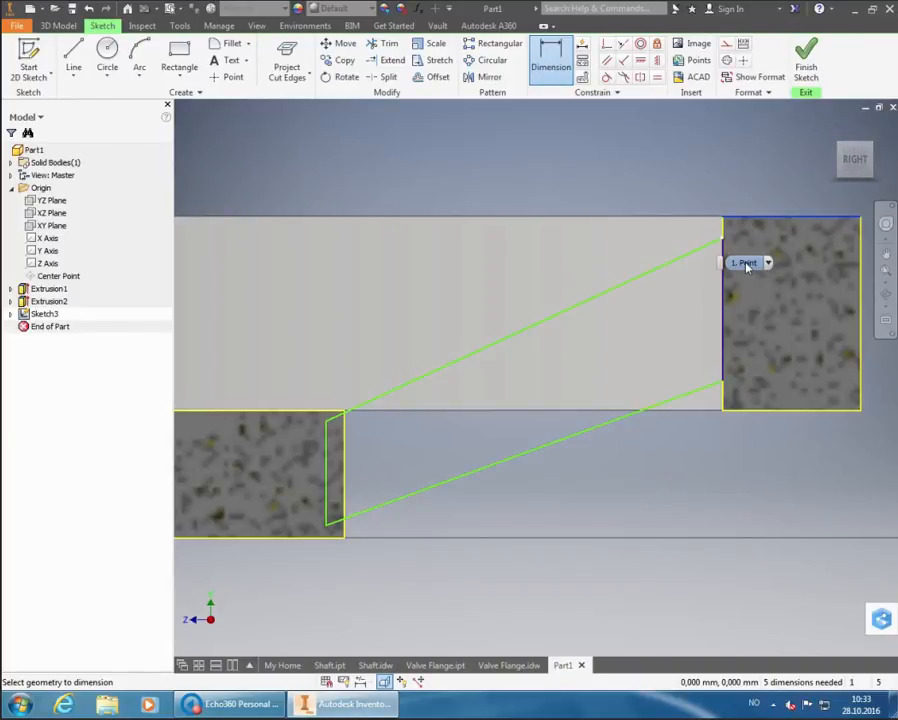
pyautogui.click(746, 265)
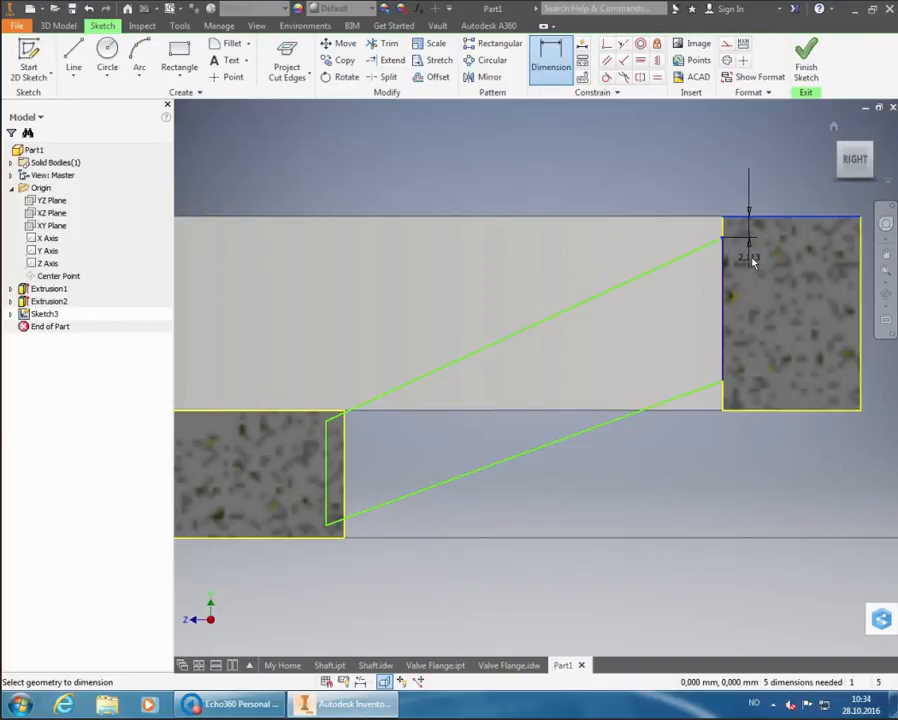
pyautogui.click(752, 243)
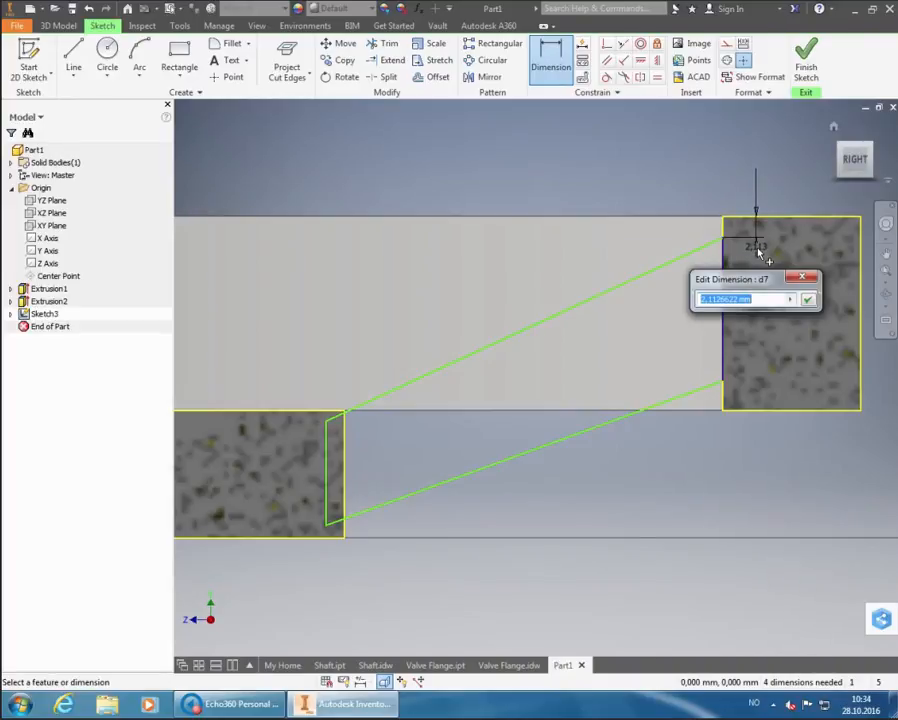
pyautogui.write('0')
pyautogui.press('Return')
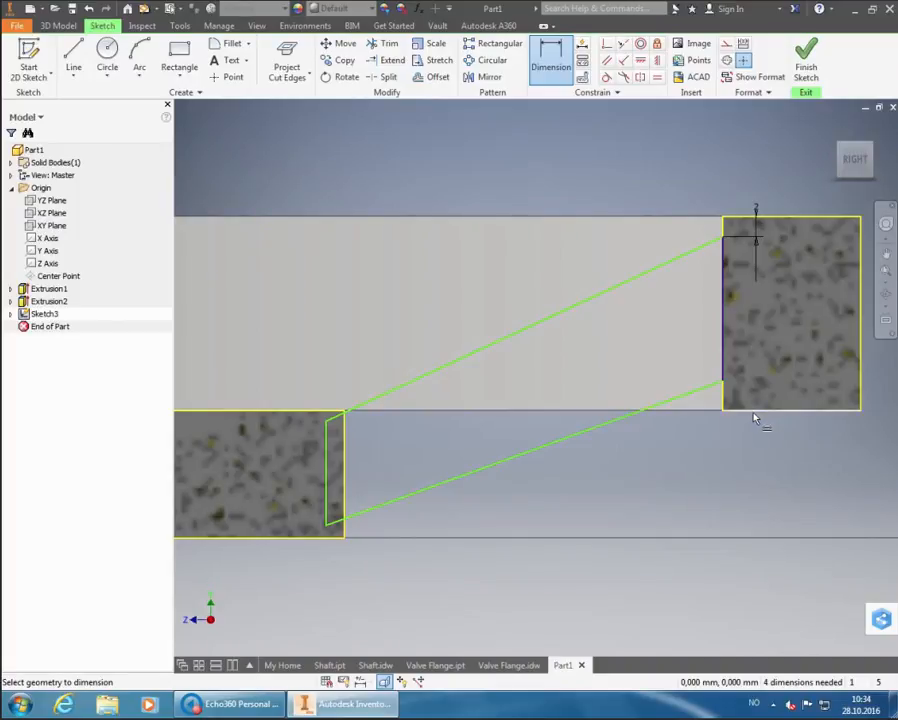
# - Dimension the lower sloping line's end at the ring 2 mm above the ring section's bottom edge
pyautogui.moveTo(776, 439)
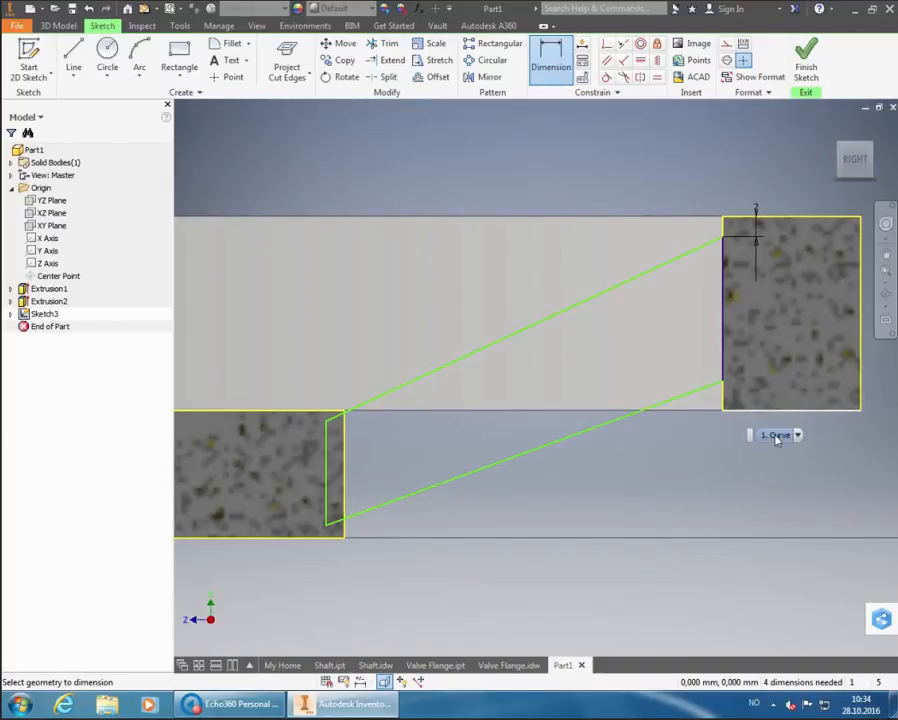
pyautogui.click(776, 437)
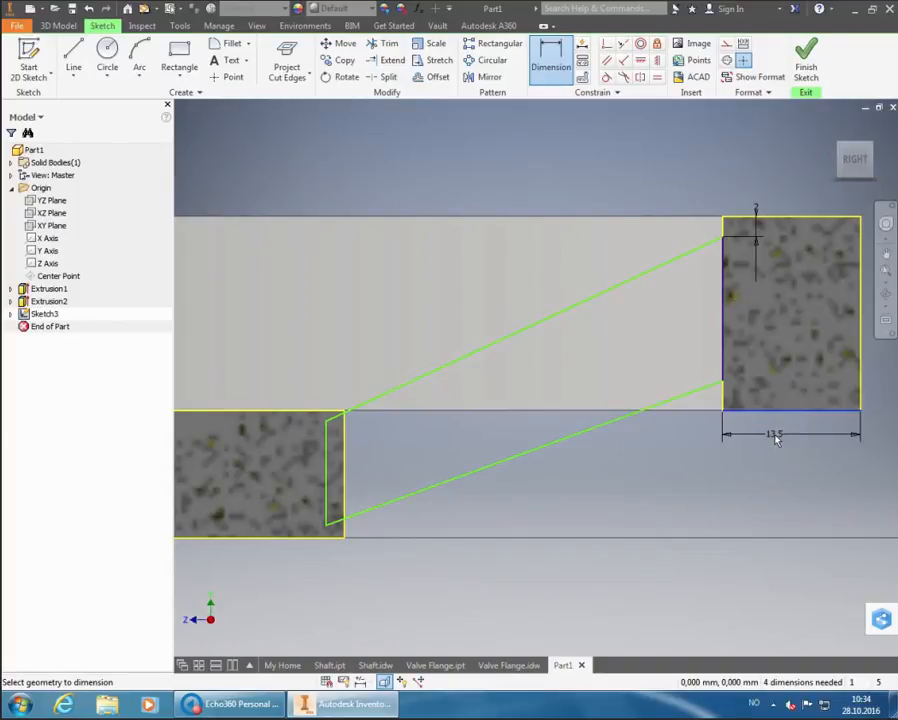
pyautogui.click(722, 382)
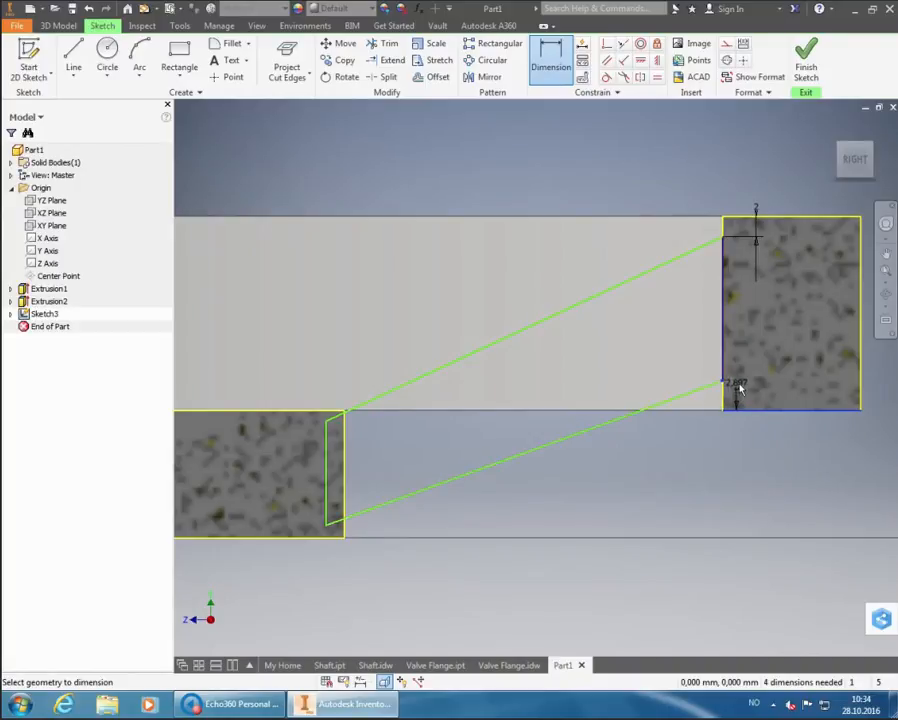
pyautogui.click(752, 393)
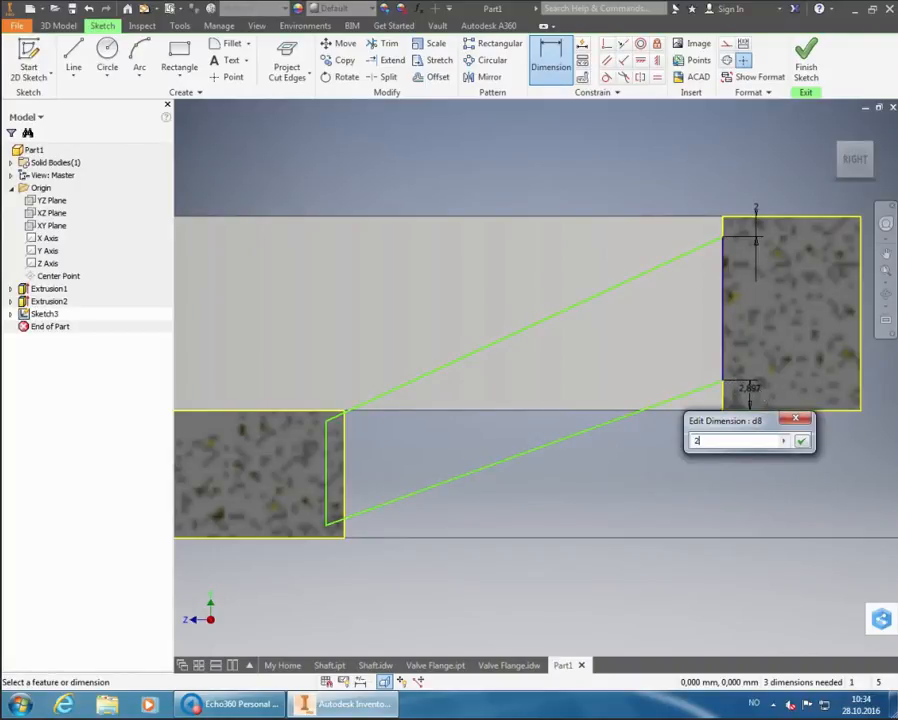
pyautogui.press('Return')
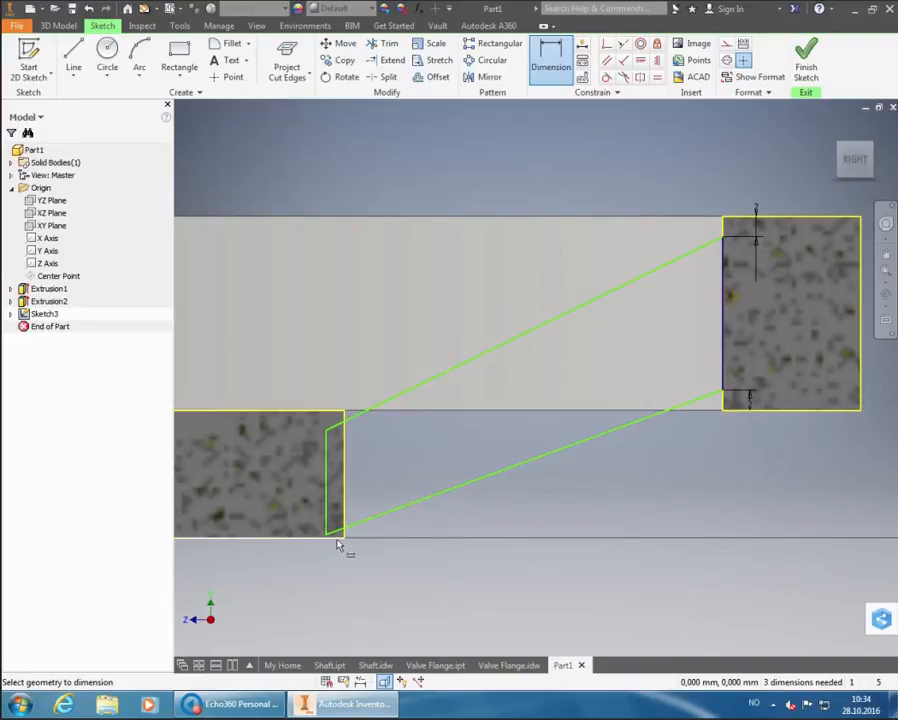
# - Dimension the web profile's lower corner inside the disc 2 mm above the disc's bottom edge
pyautogui.moveTo(339, 546)
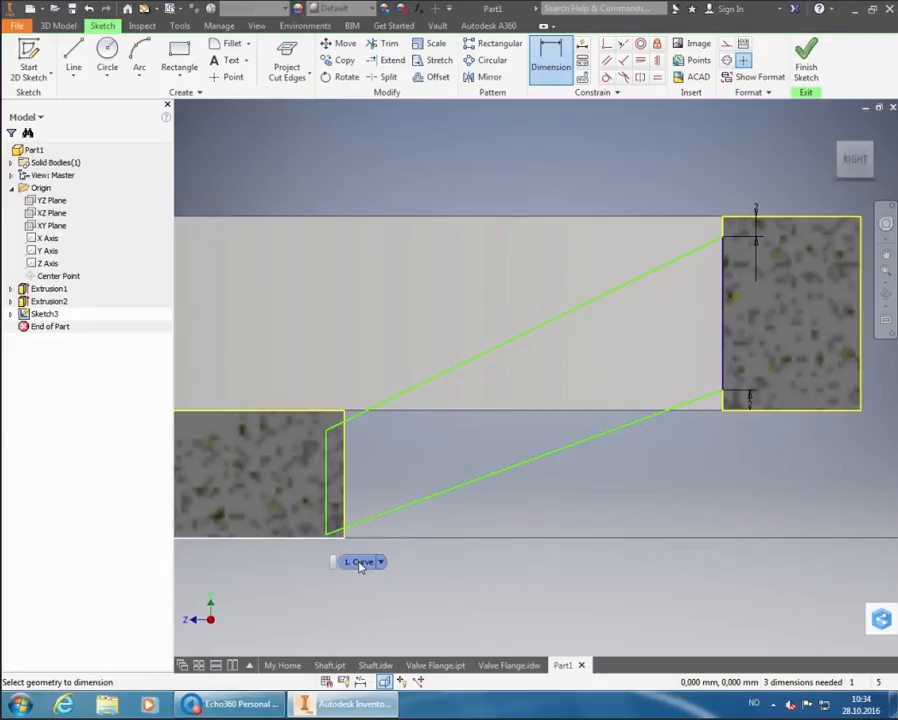
pyautogui.click(360, 563)
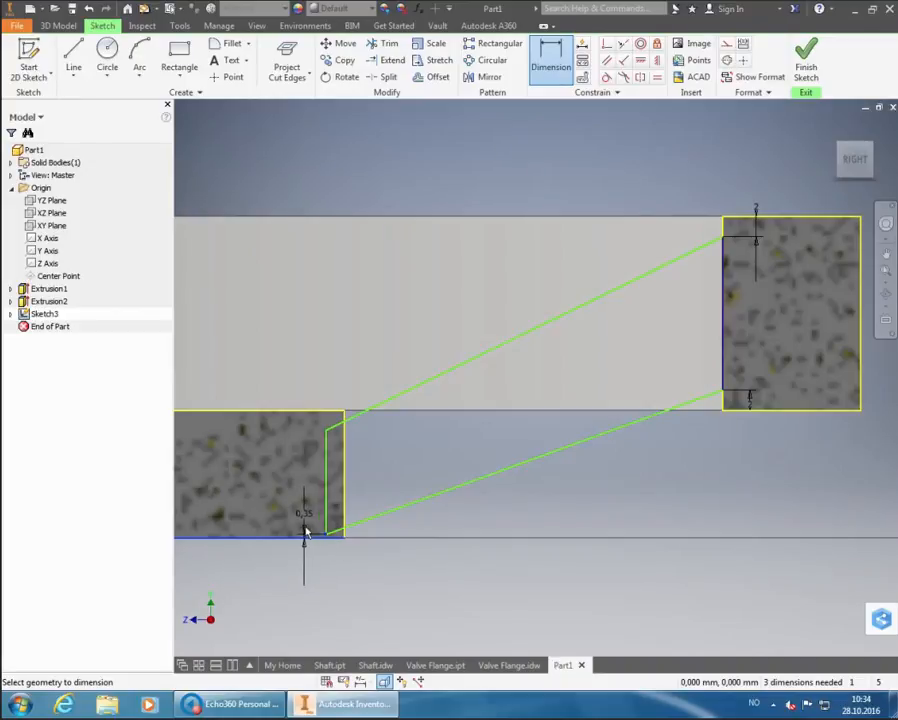
pyautogui.click(293, 527)
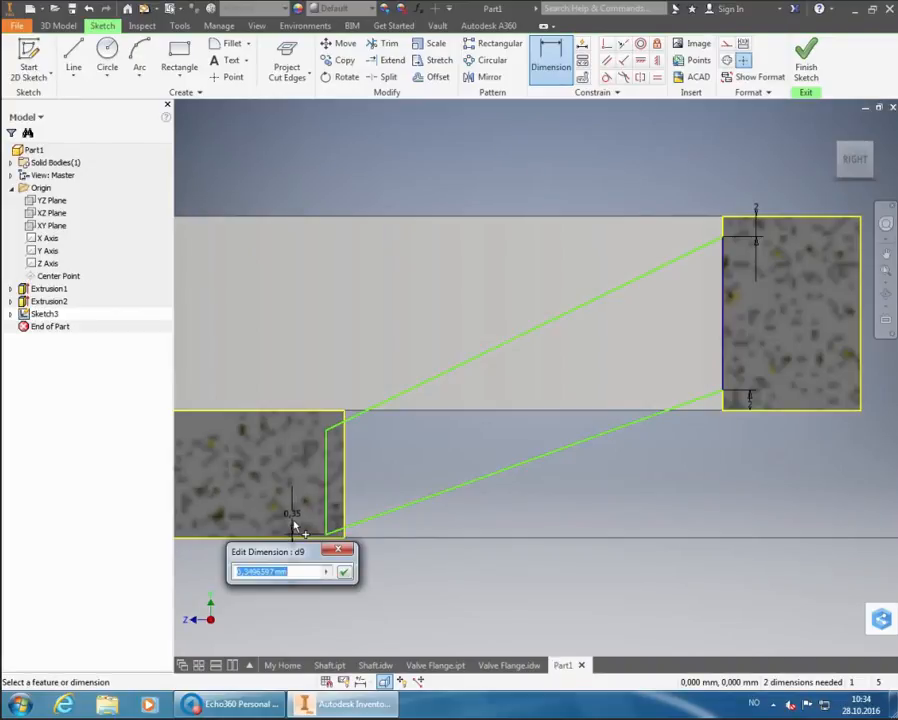
pyautogui.write('2')
pyautogui.press('Return')
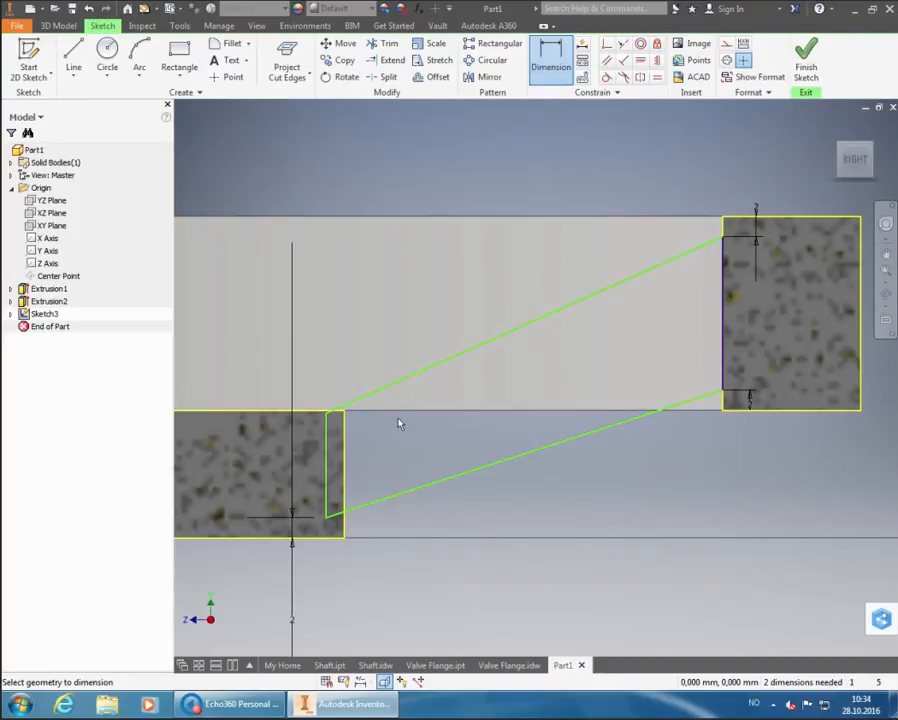
pyautogui.press('Escape')
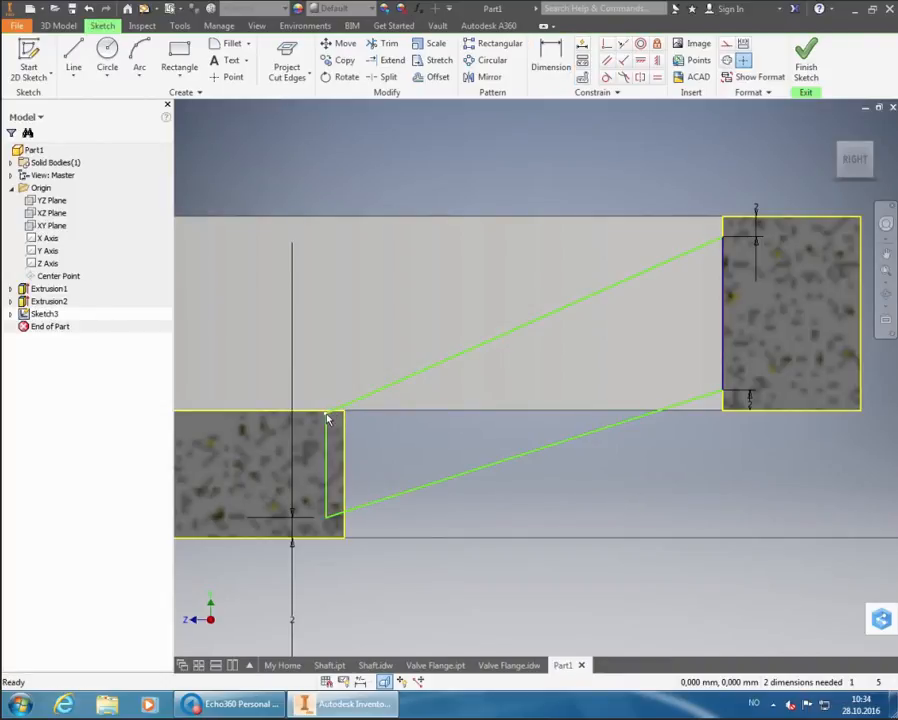
# - Test the web profile's freedom by moving its upper corner inside the disc below and above the disc's top edge
pyautogui.moveTo(329, 418); pyautogui.dragTo(332, 452)
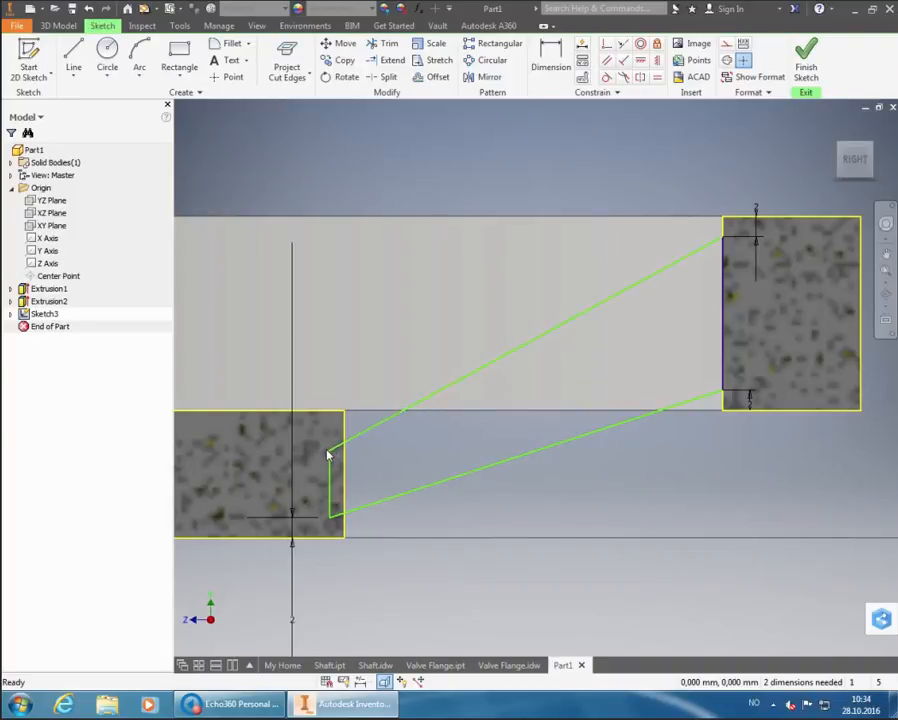
pyautogui.moveTo(331, 455); pyautogui.dragTo(329, 398)
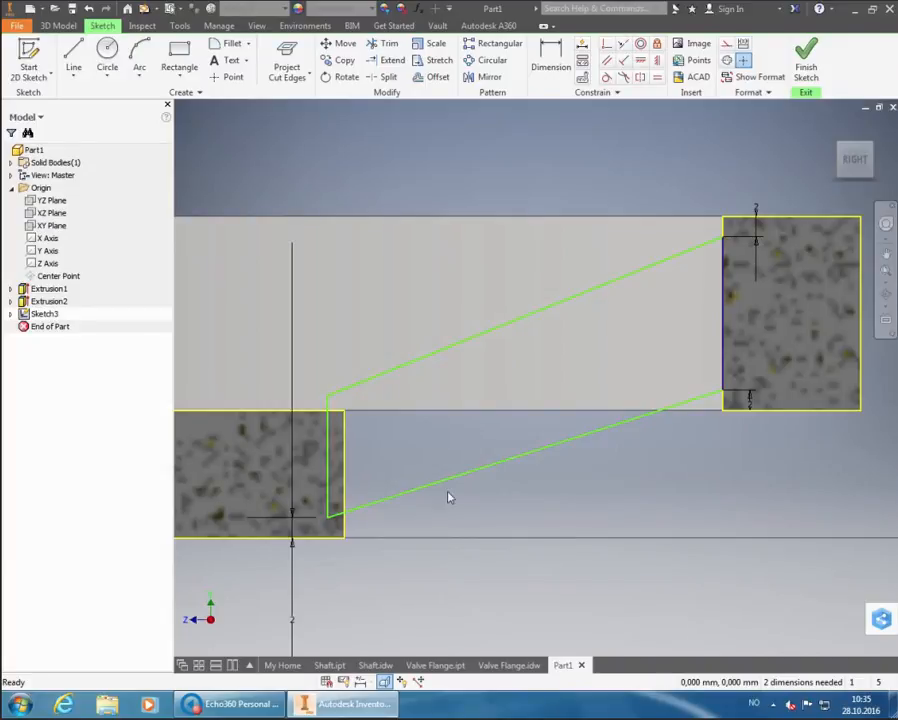
pyautogui.moveTo(329, 399); pyautogui.dragTo(328, 432)
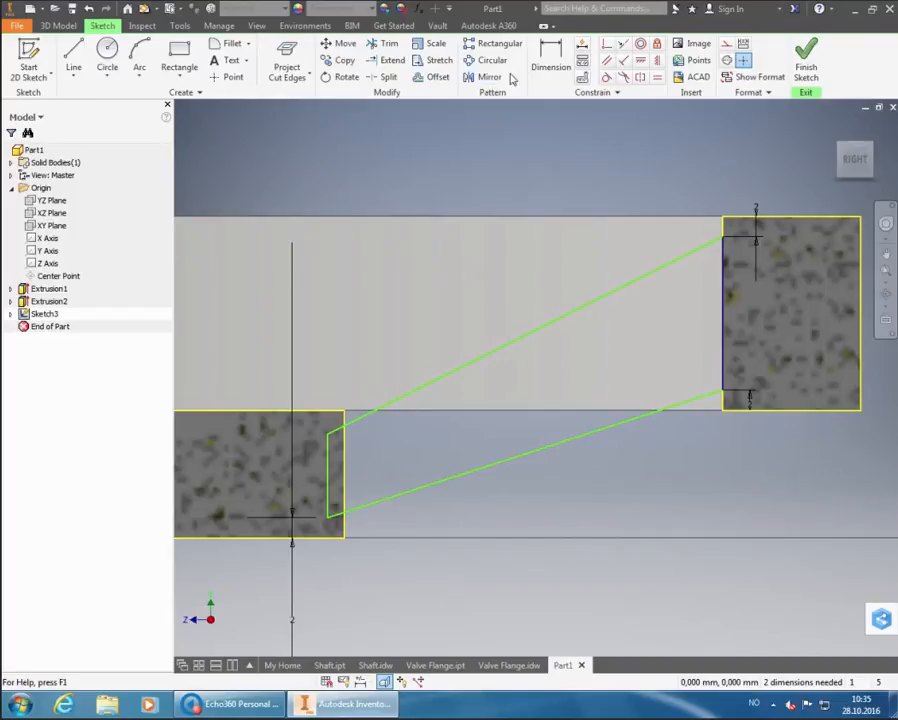
# - Dimension the web profile's upper corner inside the disc 2 mm below the disc's top edge
pyautogui.click(551, 60)
pyautogui.click(321, 411)
pyautogui.click(328, 436)
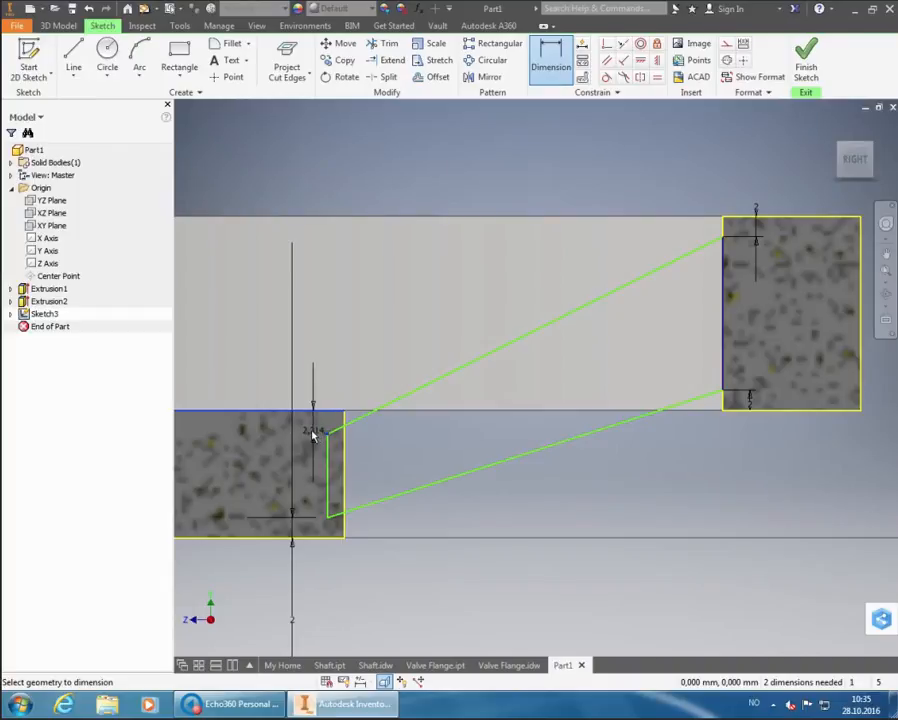
pyautogui.click(306, 430)
pyautogui.press('Escape')
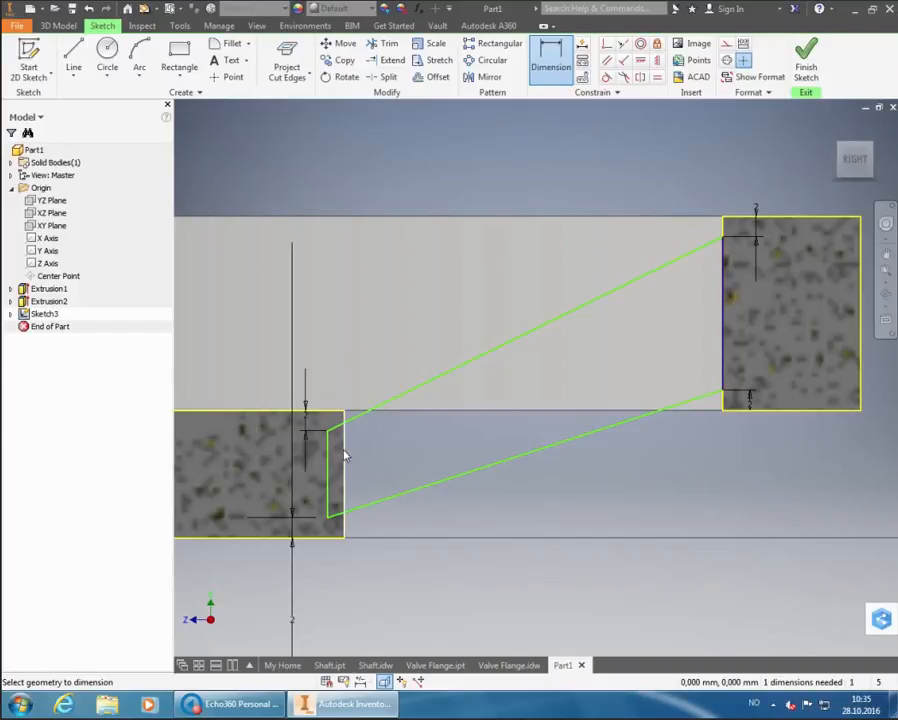
# - Dimension the web's vertical line 0,55 mm inside the disc's outer edge and place that dimension below the disc
pyautogui.click(344, 456)
pyautogui.click(329, 461)
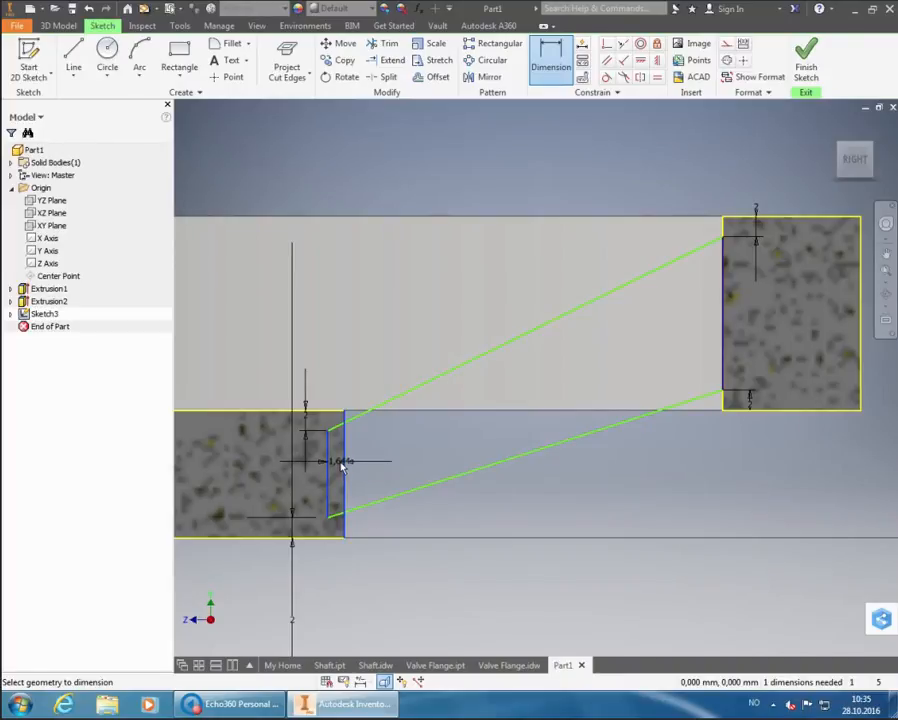
pyautogui.click(342, 466)
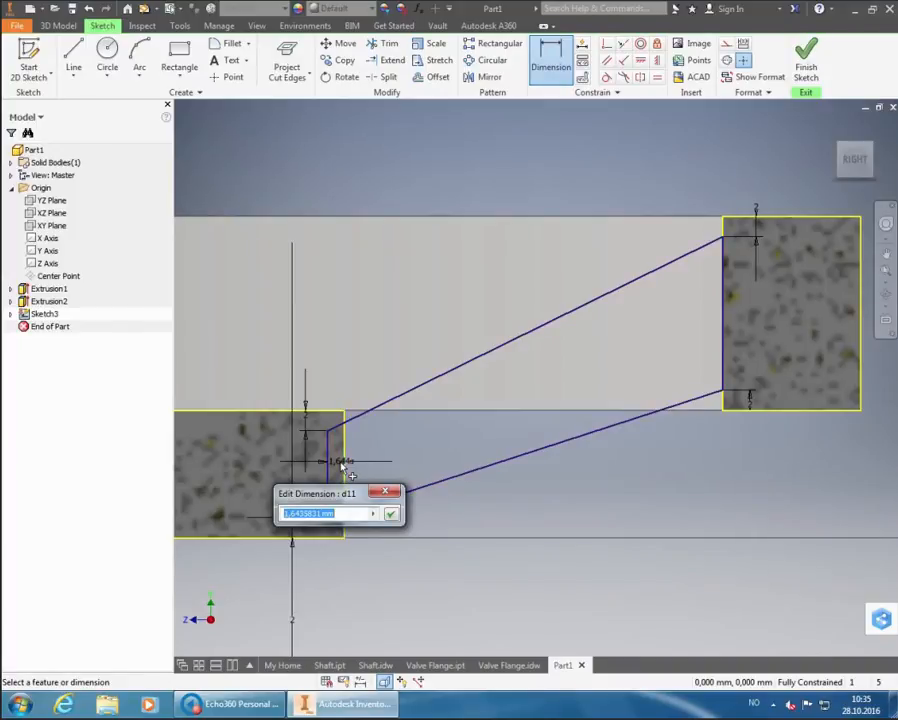
pyautogui.write('0,55')
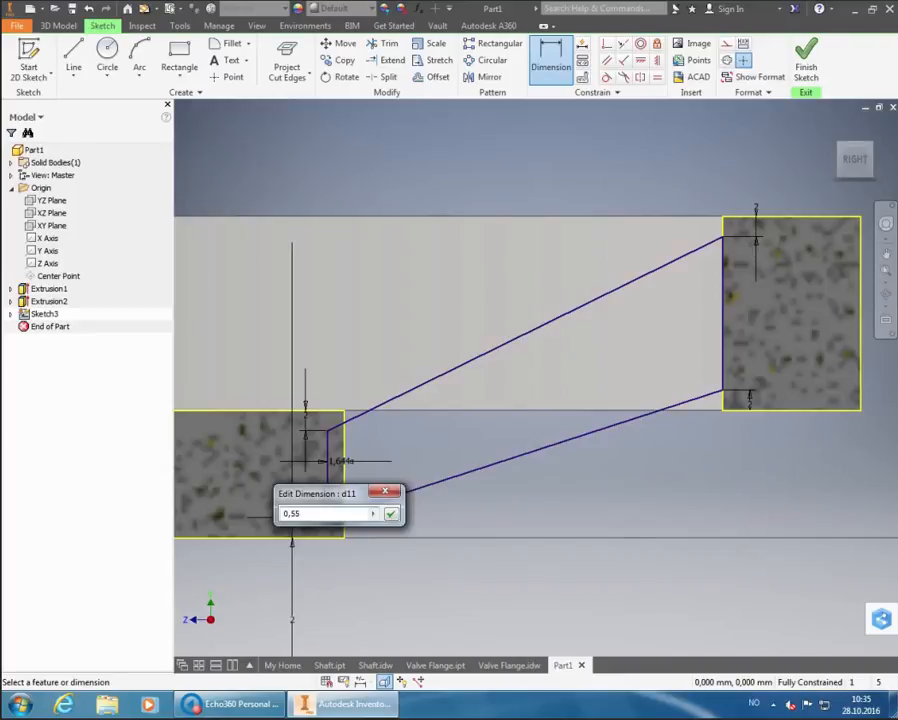
pyautogui.press('Return')
pyautogui.moveTo(365, 488)
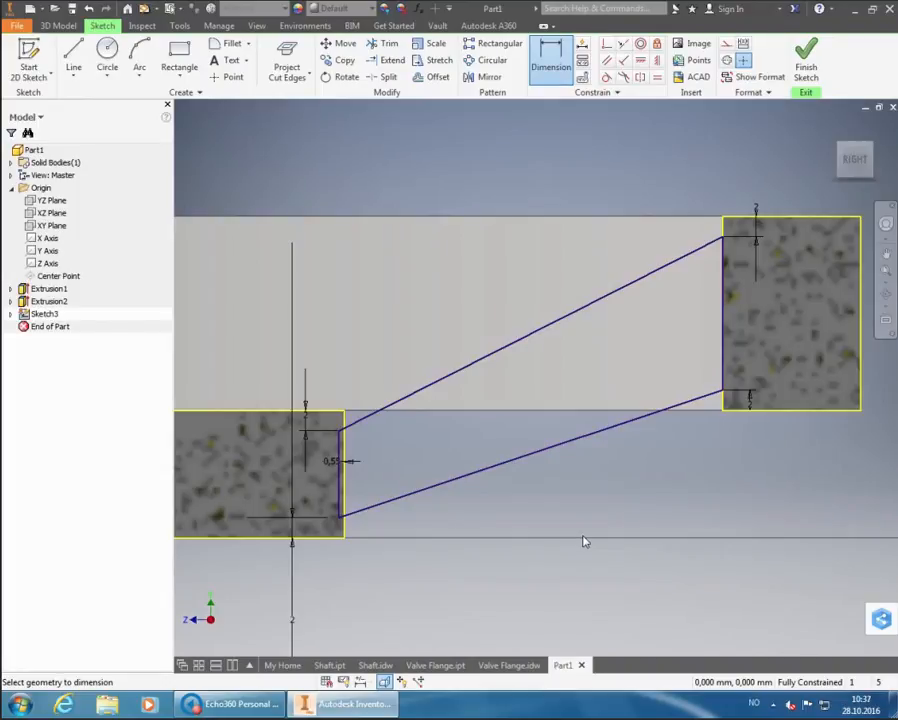
pyautogui.rightClick(585, 542)
pyautogui.click(636, 534)
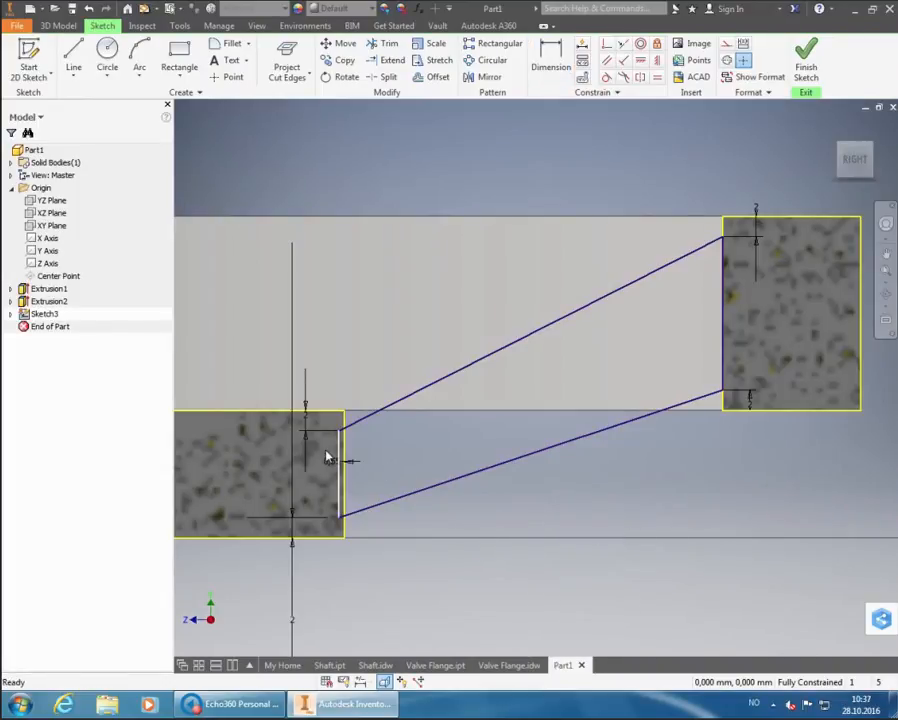
pyautogui.moveTo(332, 460)
pyautogui.mouseDown()
pyautogui.moveTo(370, 464)
pyautogui.moveTo(362, 478)
pyautogui.moveTo(374, 460)
pyautogui.moveTo(366, 456)
pyautogui.mouseUp()
pyautogui.moveTo(352, 458); pyautogui.dragTo(352, 560)
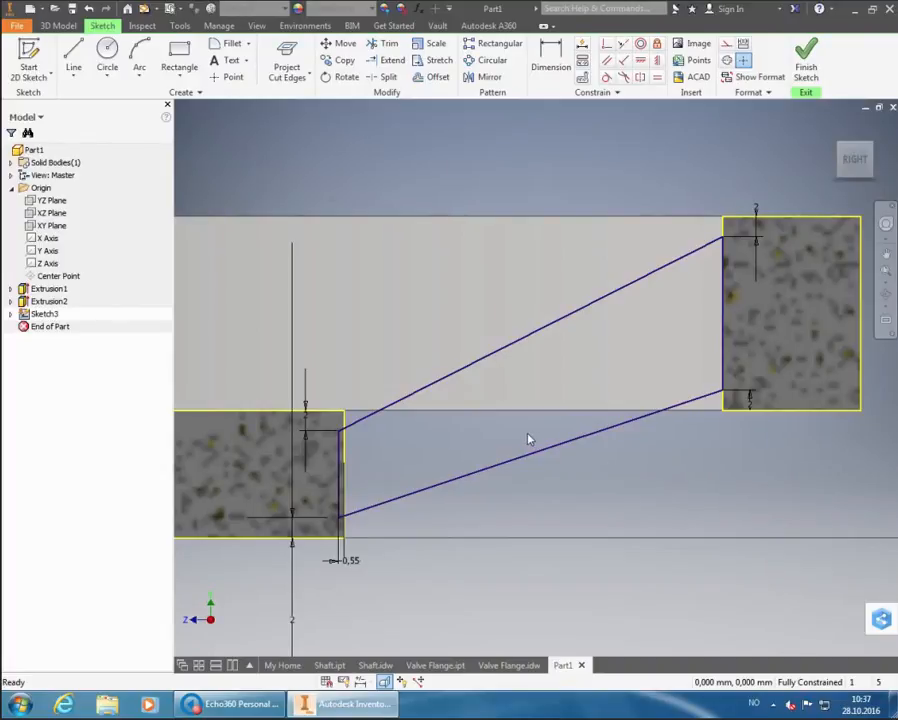
# - Draw a rectangle about 7.9 mm wide and 19 mm high across the ring's outer edge, from its top edge to its bottom level
pyautogui.scroll(-2, 528, 436)
pyautogui.scroll(2, 830, 378)
pyautogui.scroll(2, 716, 370)
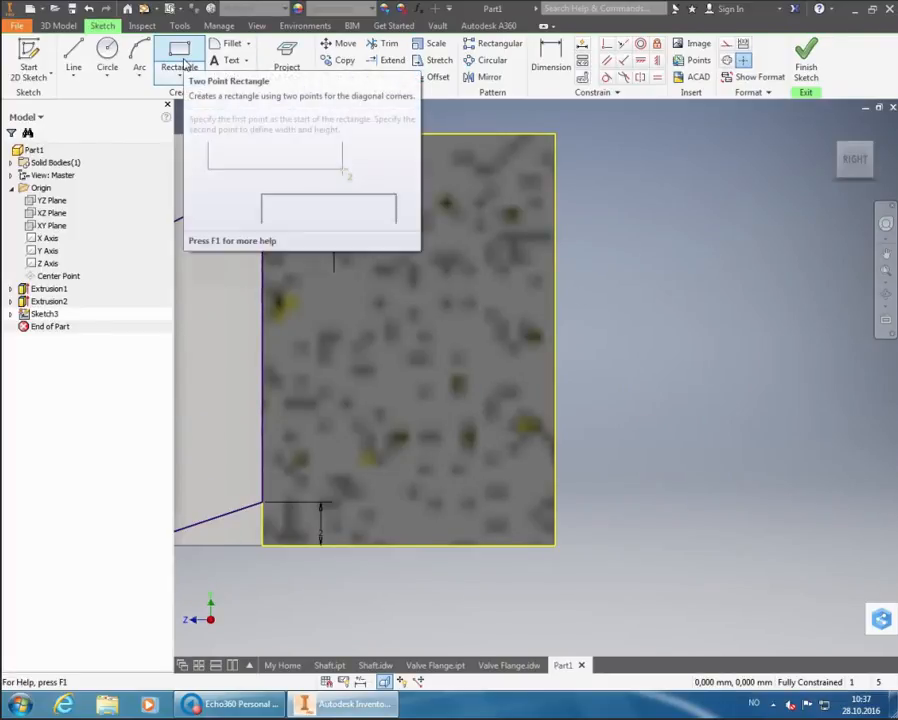
pyautogui.click(182, 60)
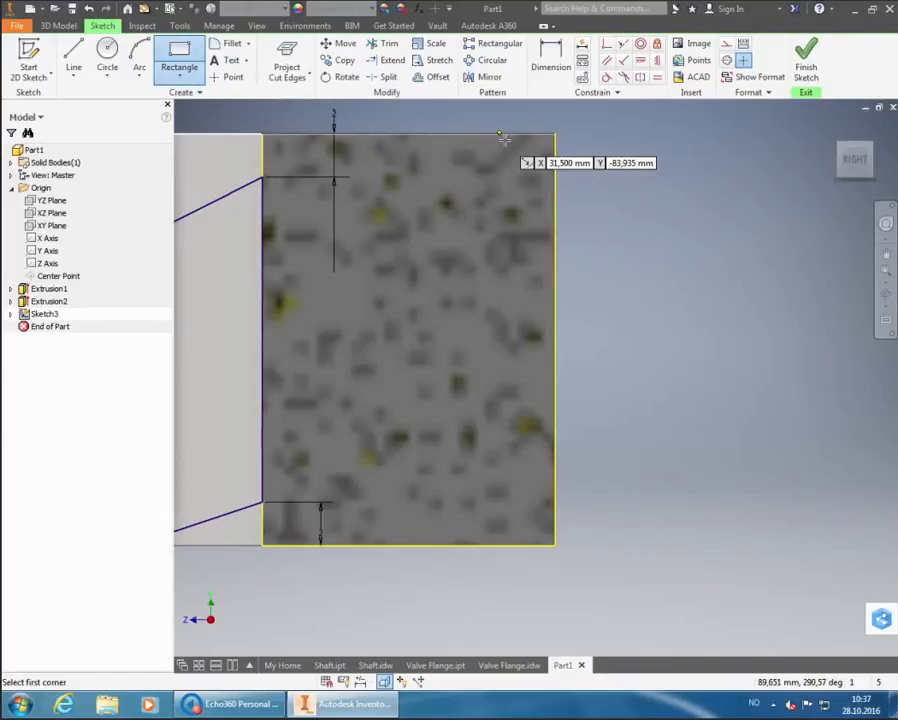
pyautogui.click(503, 139)
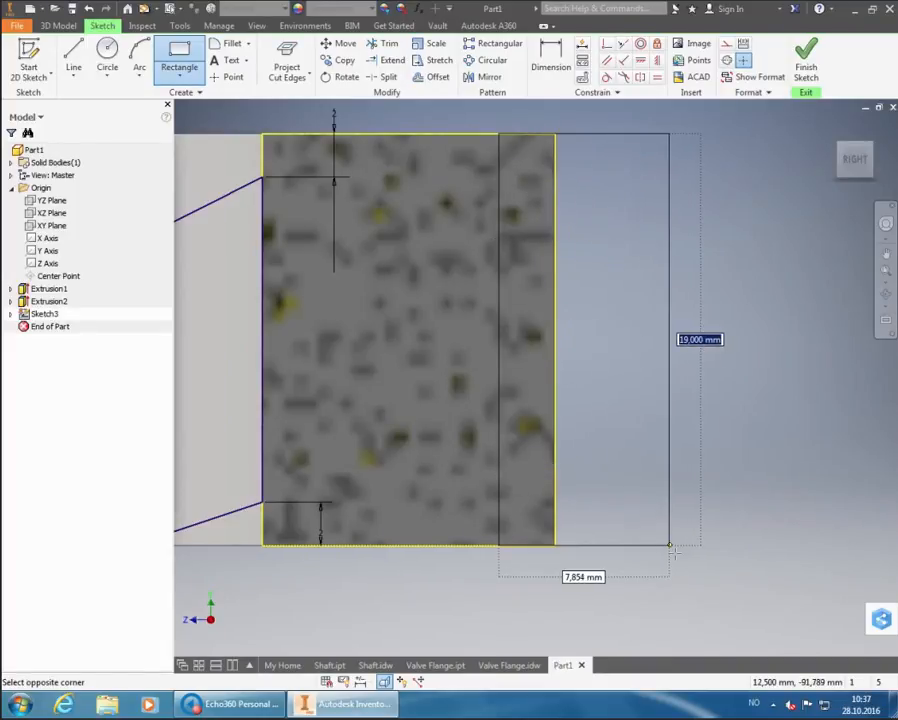
pyautogui.click(670, 546)
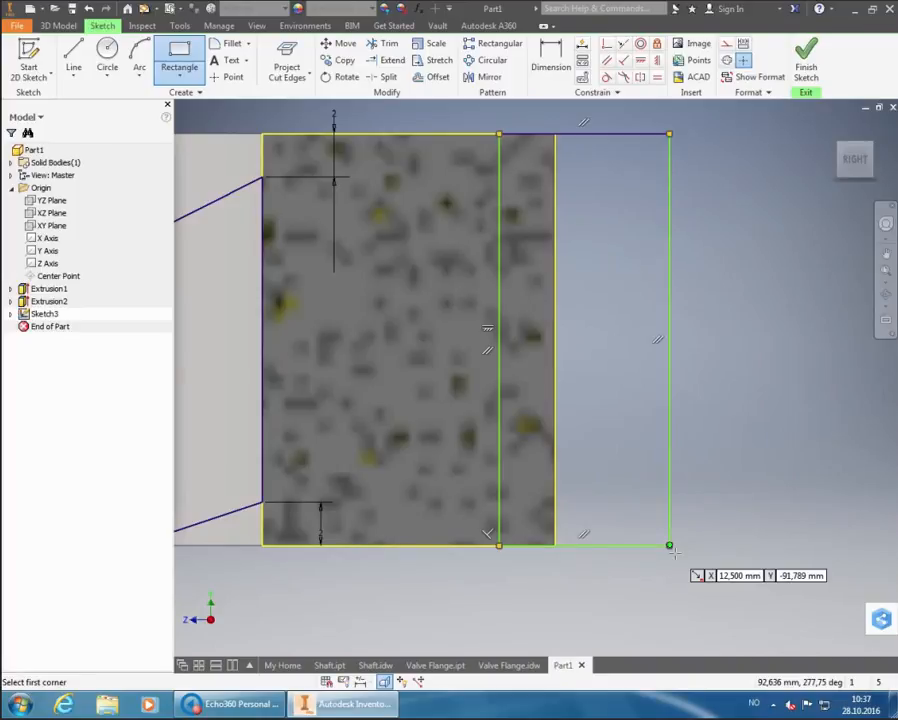
pyautogui.rightClick(742, 397)
pyautogui.click(779, 397)
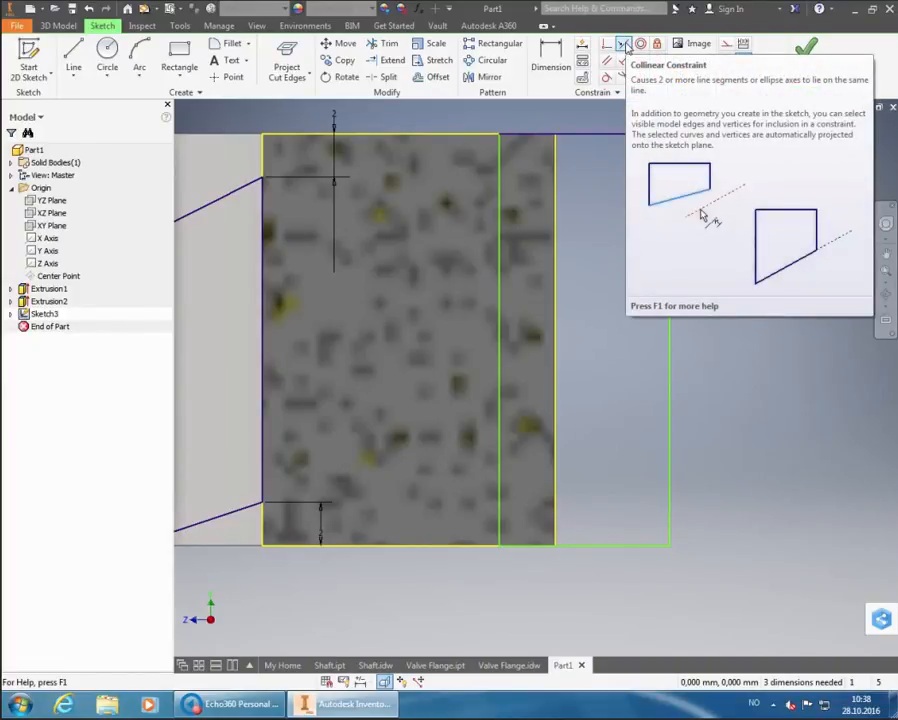
# - Make the rectangle's bottom line collinear with the ring section's bottom edge
pyautogui.click(623, 45)
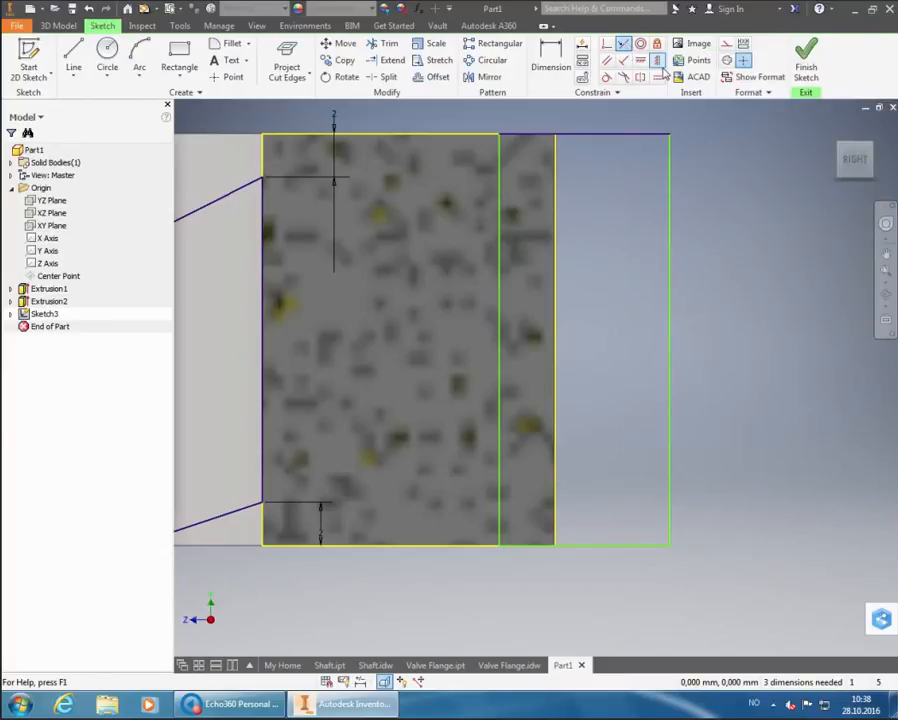
pyautogui.click(421, 547)
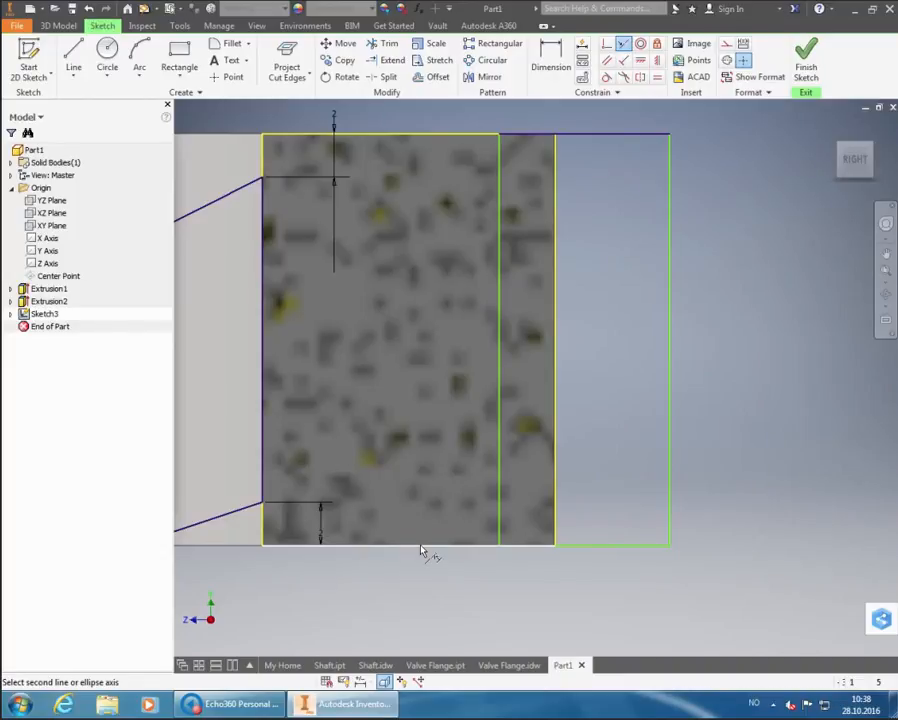
pyautogui.click(612, 546)
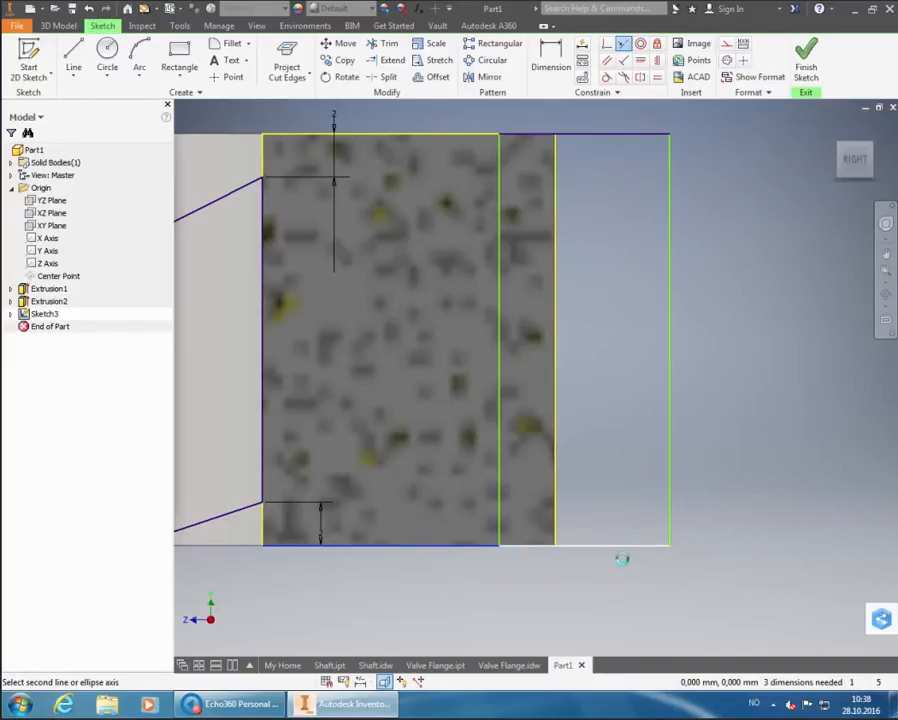
pyautogui.rightClick(757, 311)
pyautogui.click(770, 300)
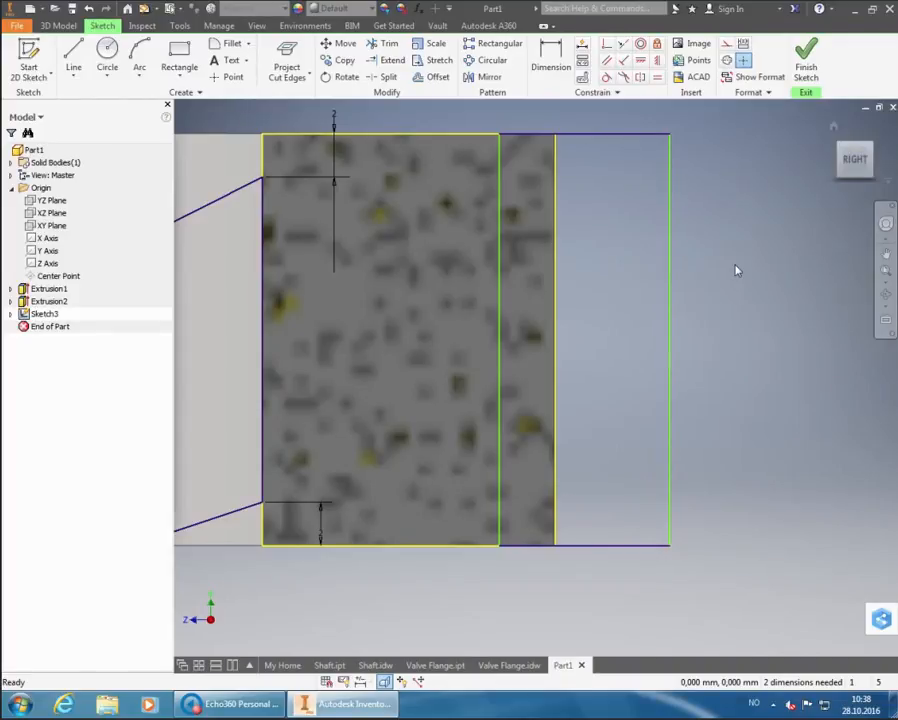
# - Dimension the rectangle's inner vertical line 0,55 mm inside the ring's outer edge
pyautogui.click(553, 62)
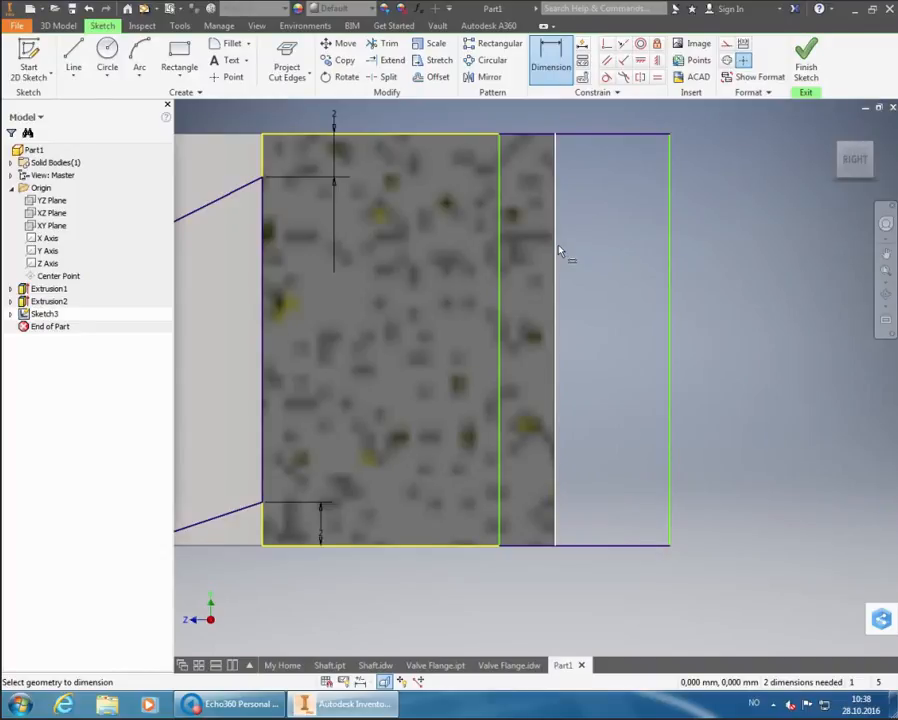
pyautogui.click(557, 250)
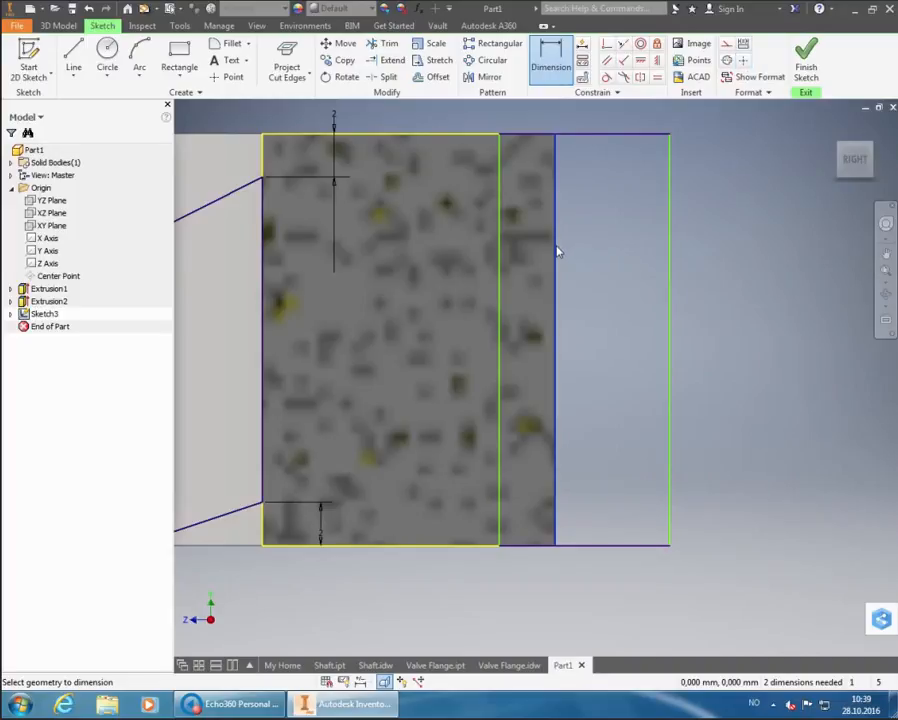
pyautogui.click(502, 252)
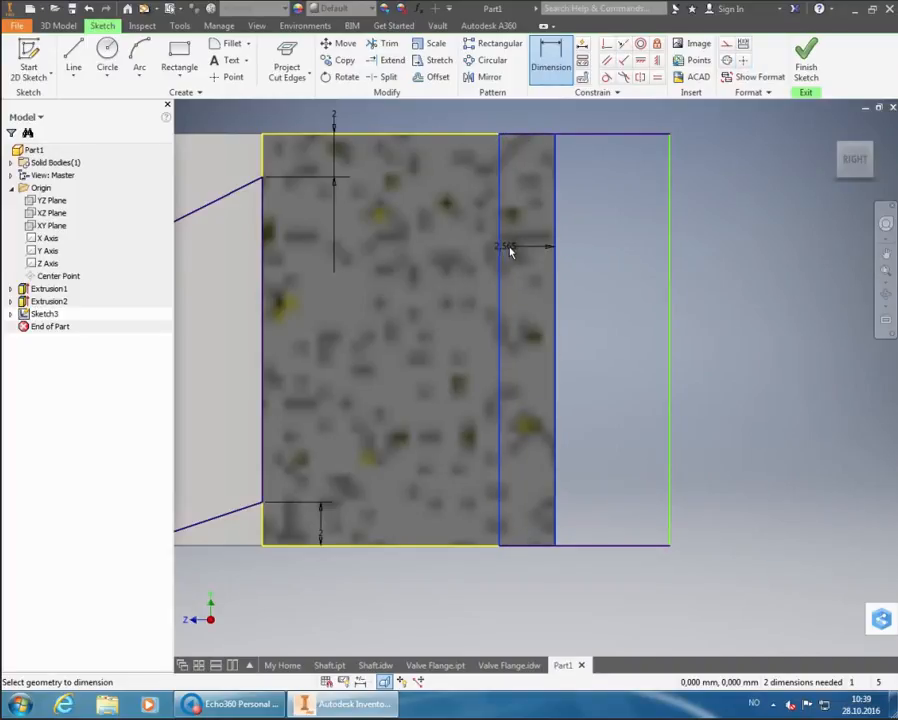
pyautogui.click(527, 250)
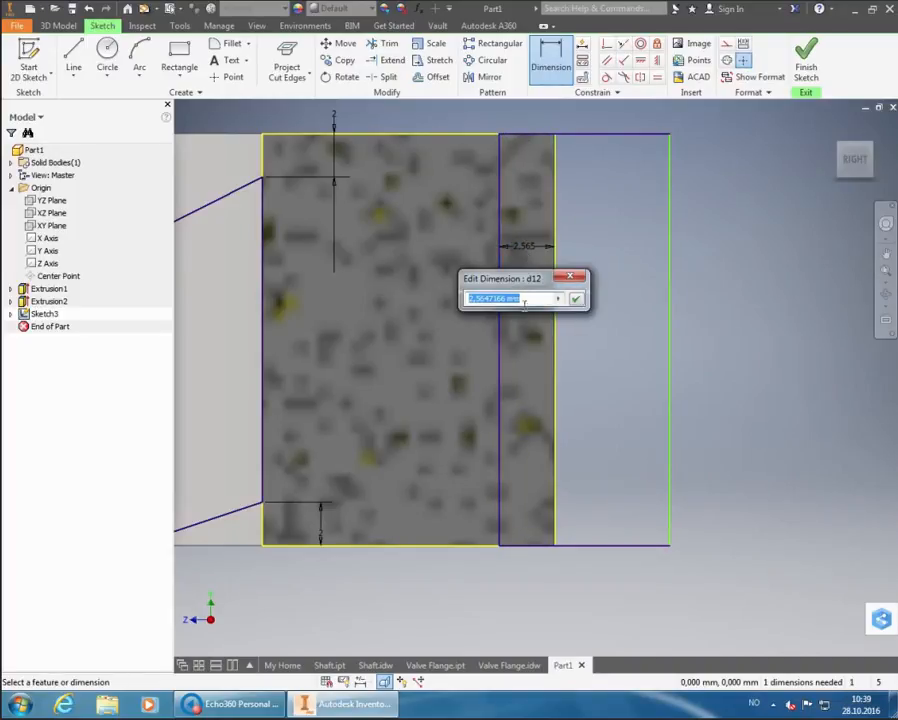
pyautogui.write('0,55')
pyautogui.press('Return')
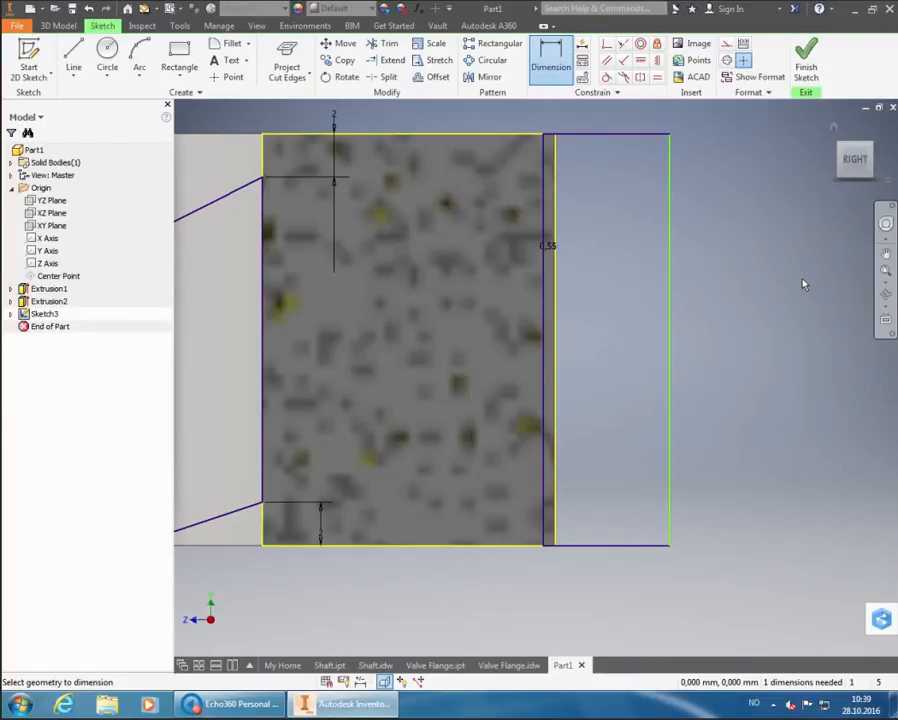
# - Dimension the rectangle's outer vertical line 6 mm outside the ring's outer edge
pyautogui.click(558, 385)
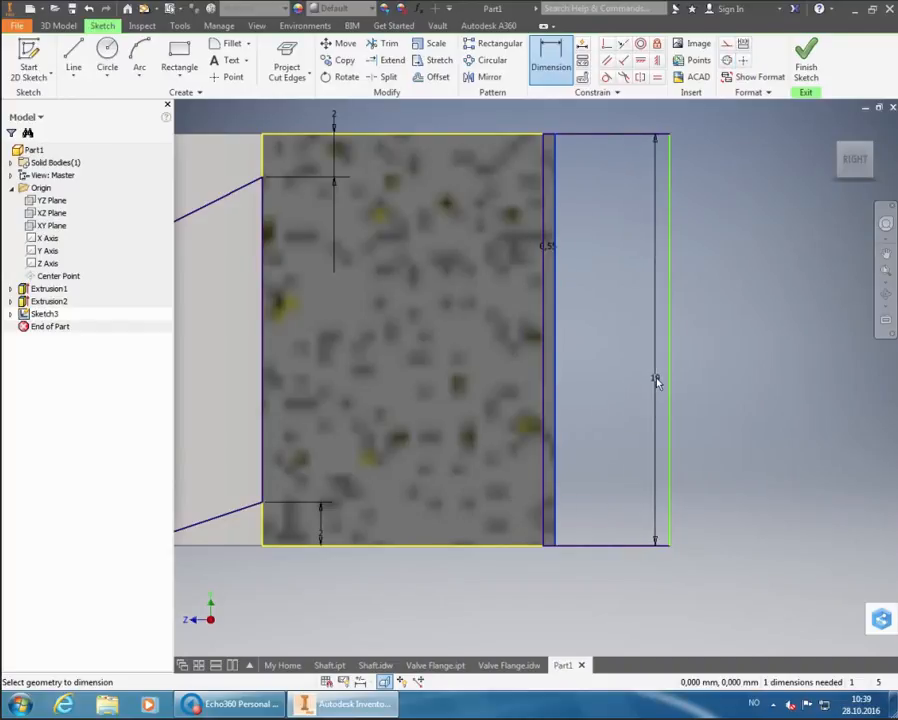
pyautogui.click(670, 385)
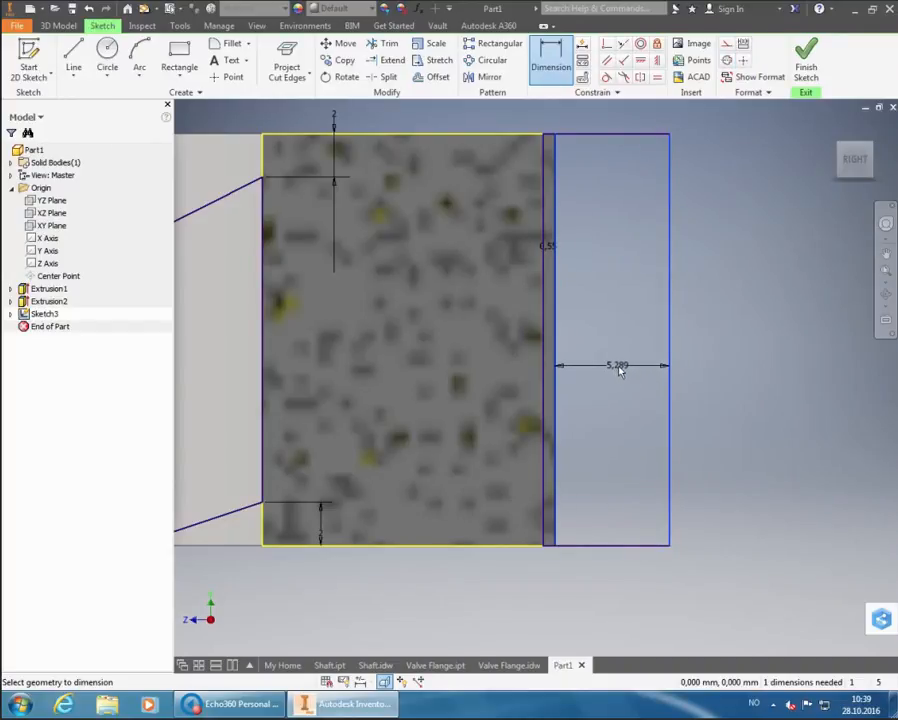
pyautogui.click(619, 367)
pyautogui.write('6')
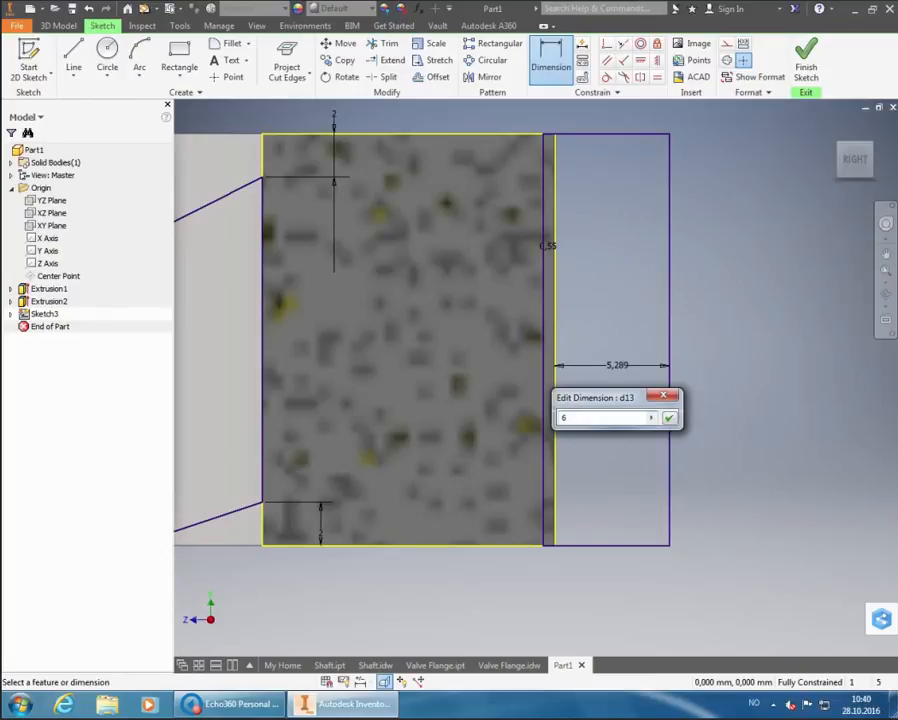
pyautogui.press('Return')
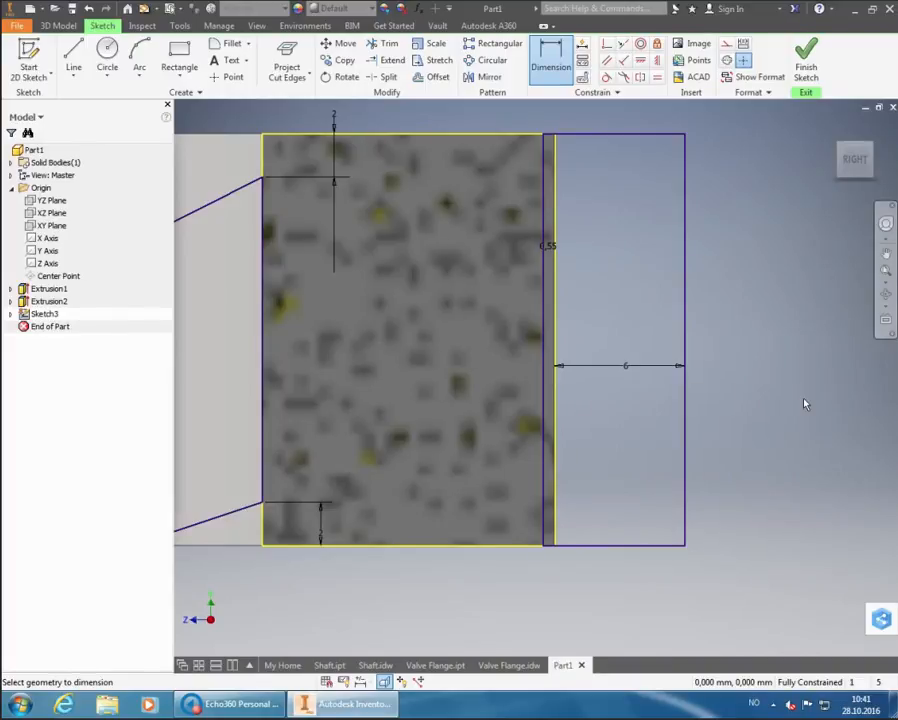
# - Finish the web and rectangle sketch and view the part from its back-right corner
pyautogui.click(807, 62)
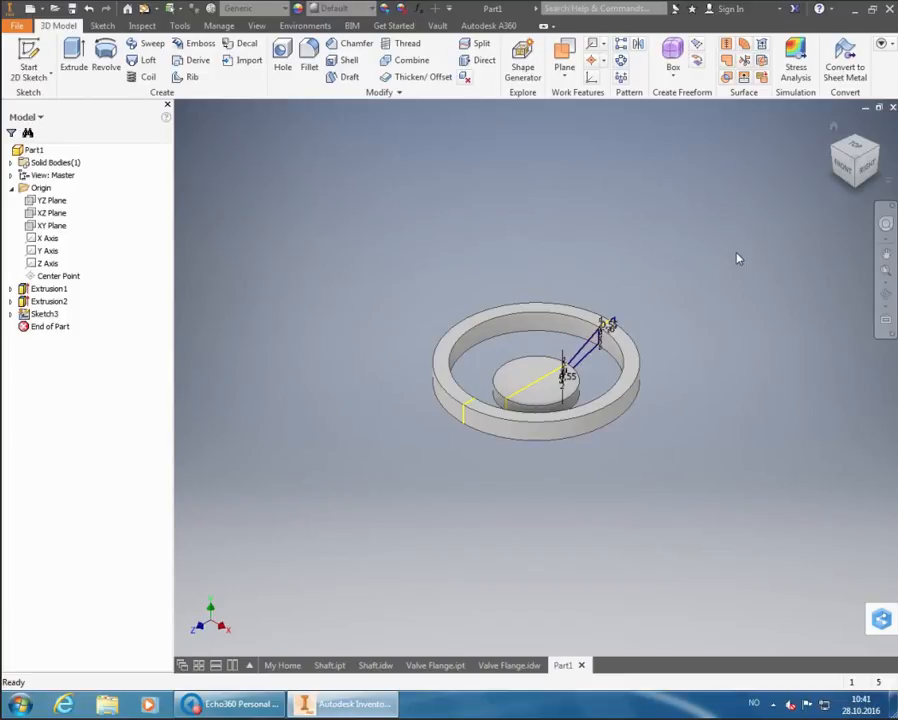
pyautogui.click(883, 157)
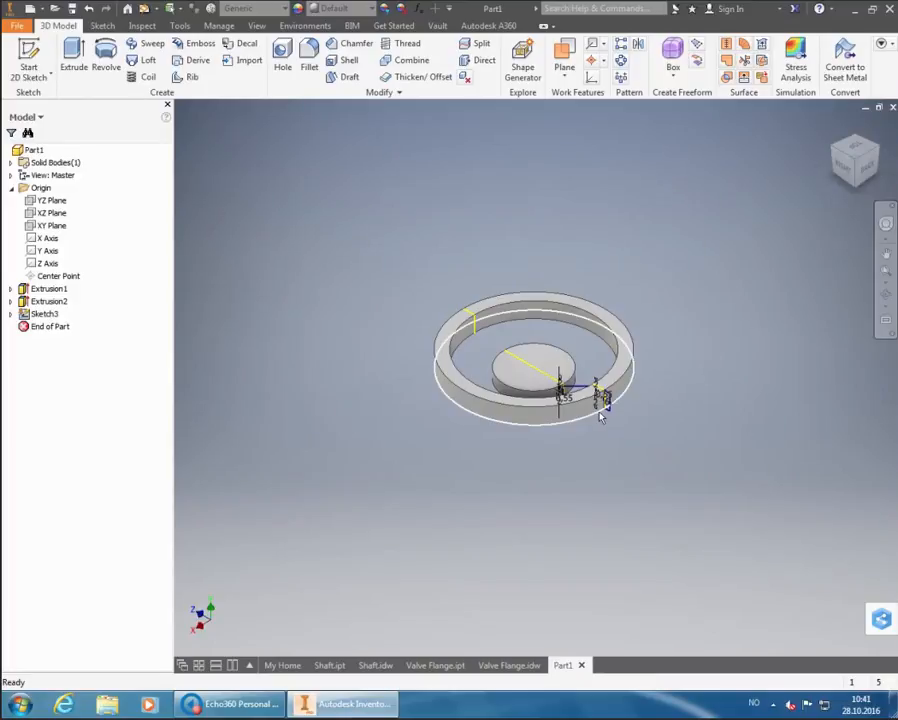
pyautogui.scroll(6, 601, 417)
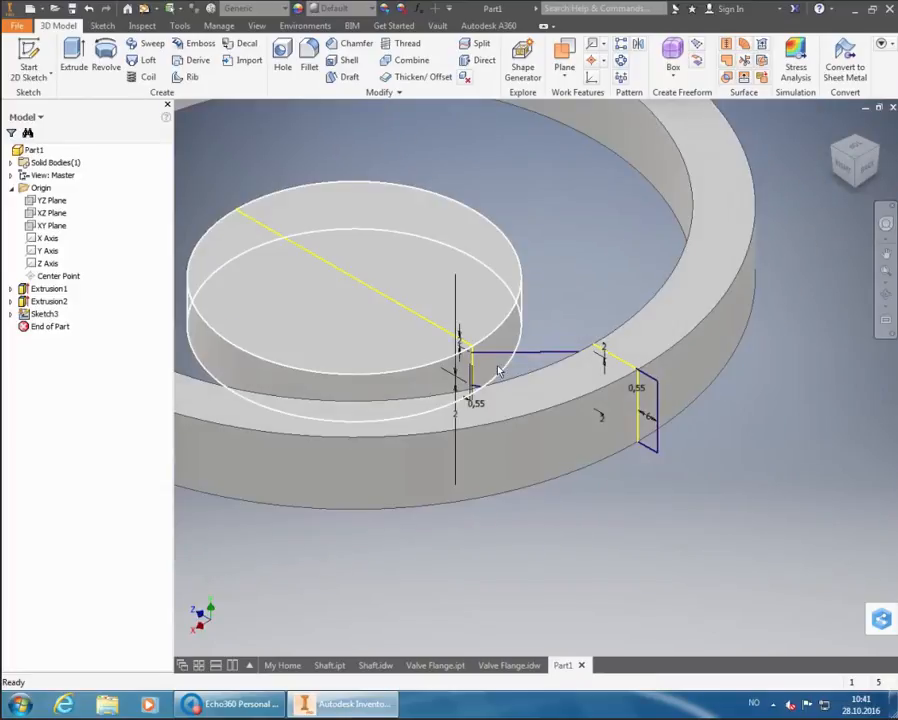
pyautogui.scroll(3, 500, 372)
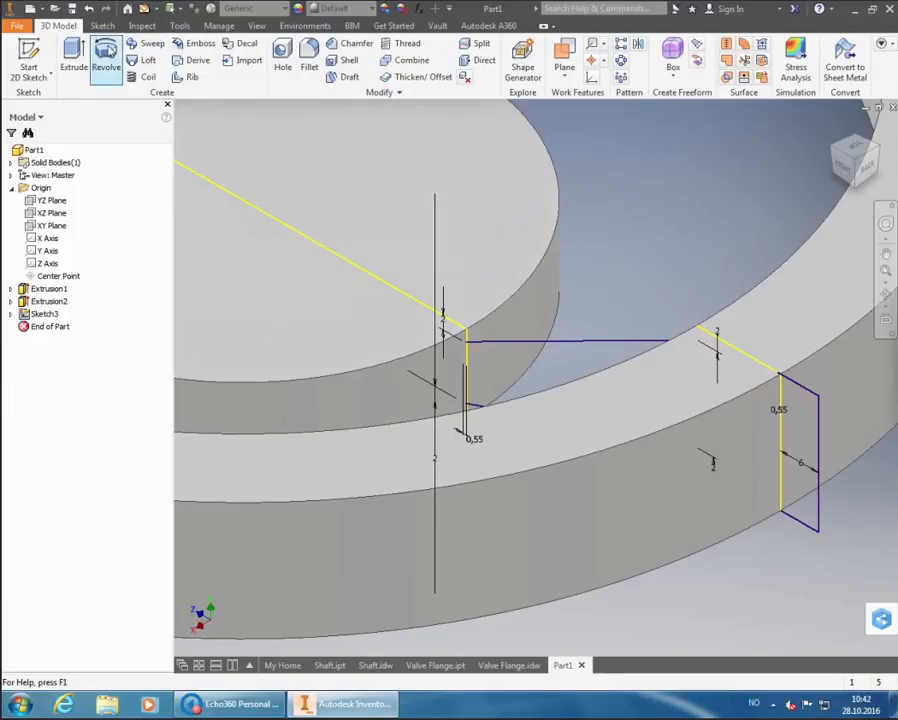
# - Start an extrusion with only the sloping web region between the disc and the ring as its profile
pyautogui.click(74, 55)
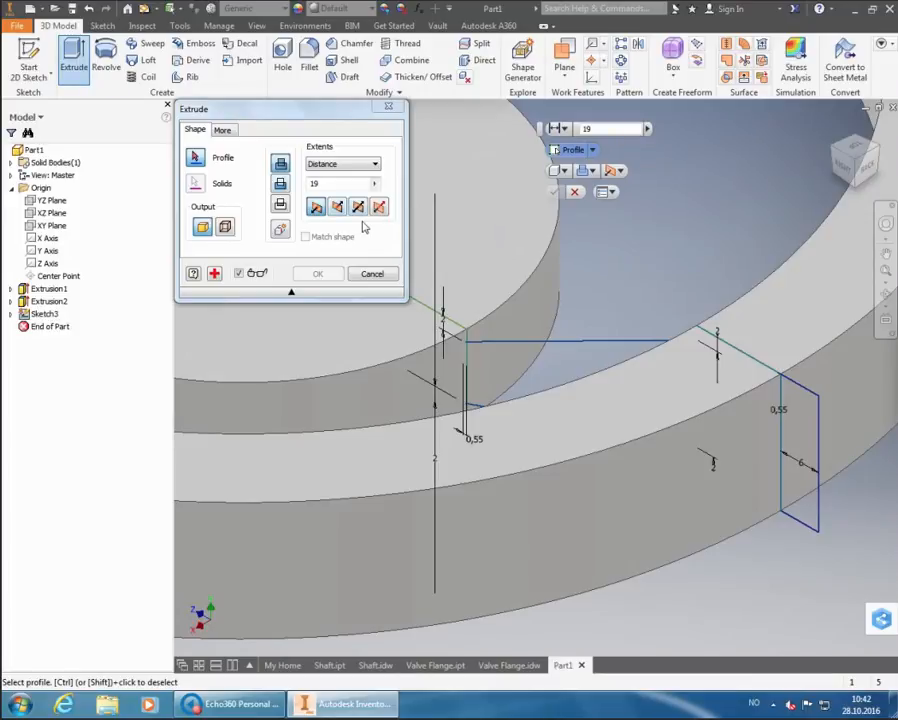
pyautogui.scroll(-2, 645, 266)
pyautogui.scroll(3, 622, 282)
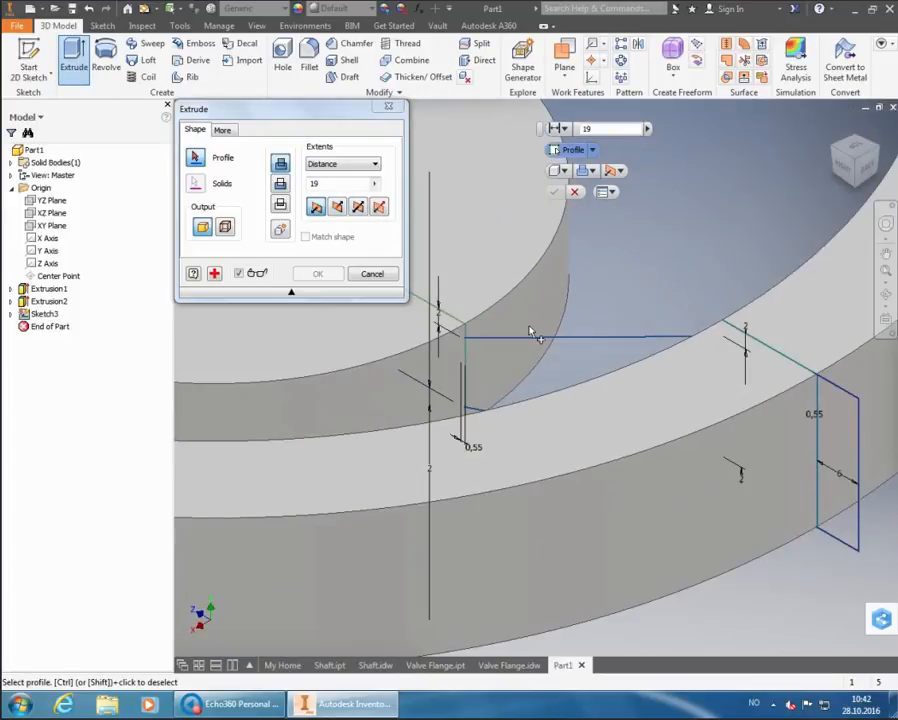
pyautogui.click(585, 357)
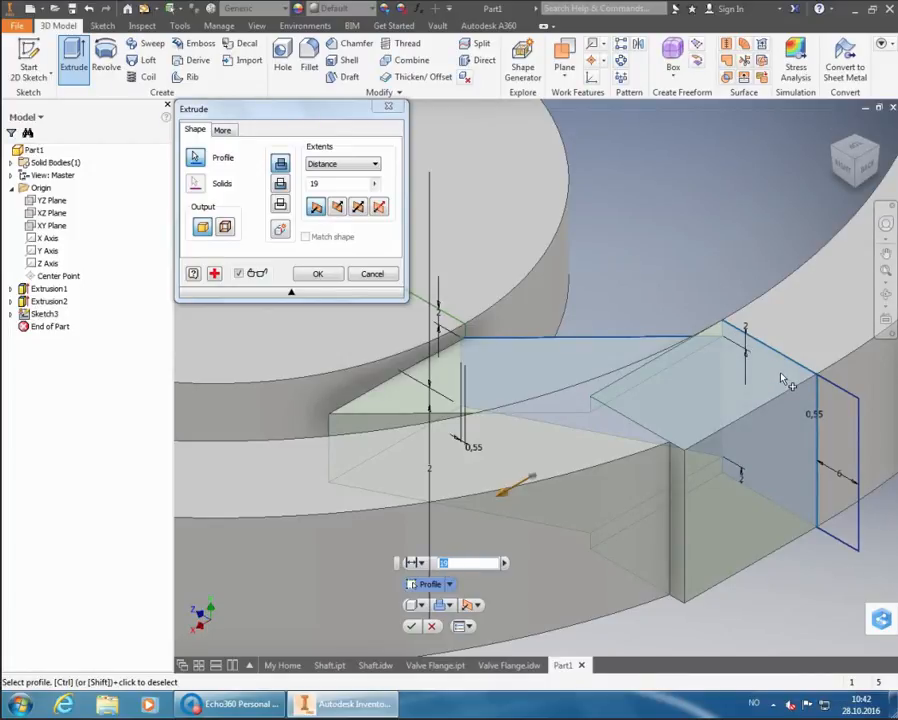
pyautogui.moveTo(803, 400)
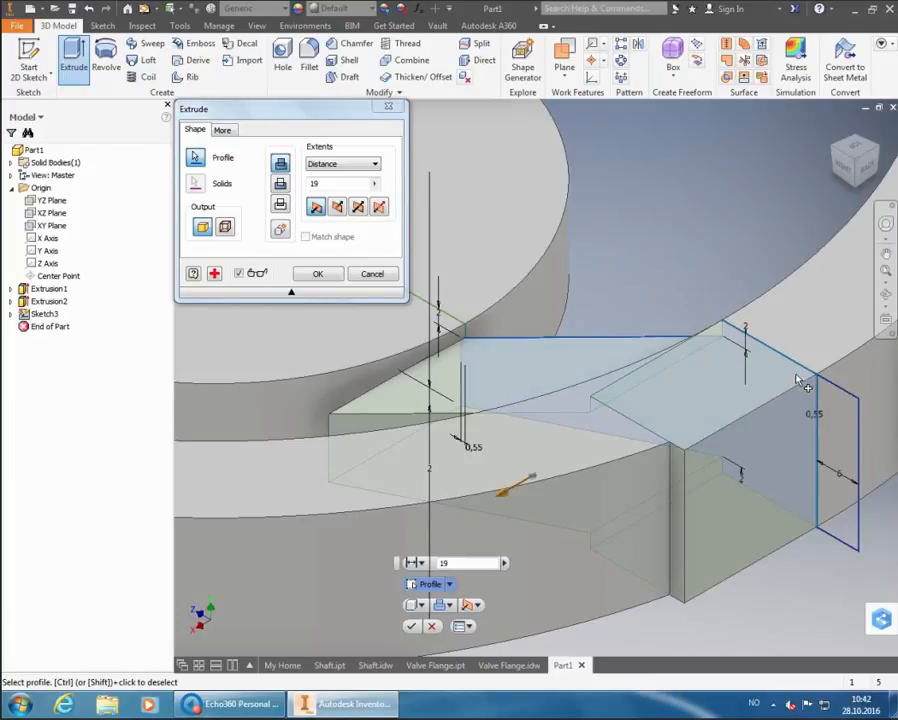
pyautogui.keyDown('ctrl'); pyautogui.click(798, 379); pyautogui.keyUp('ctrl')
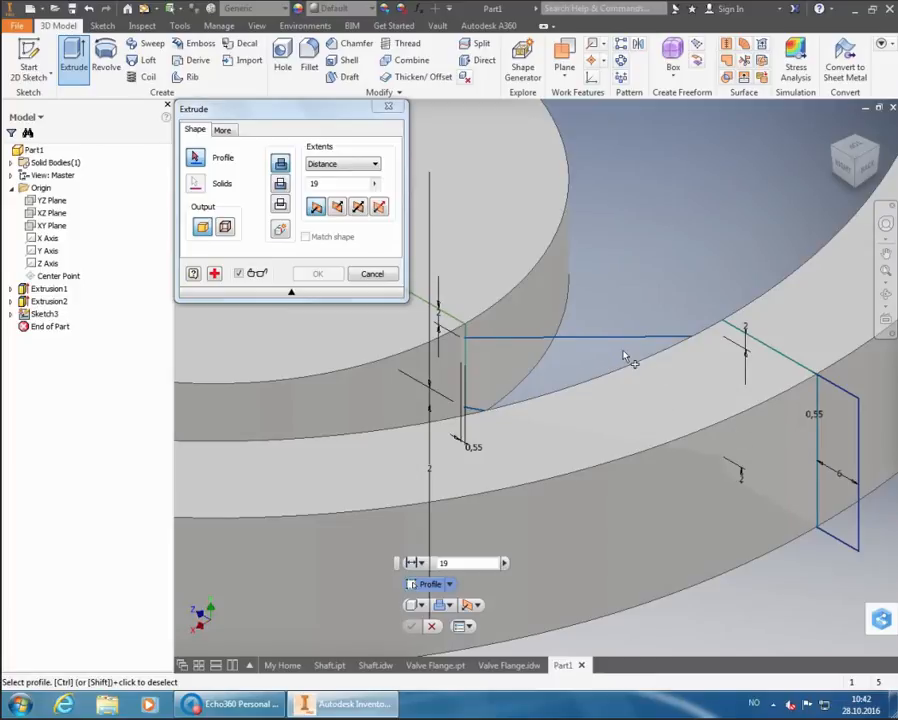
pyautogui.moveTo(647, 377)
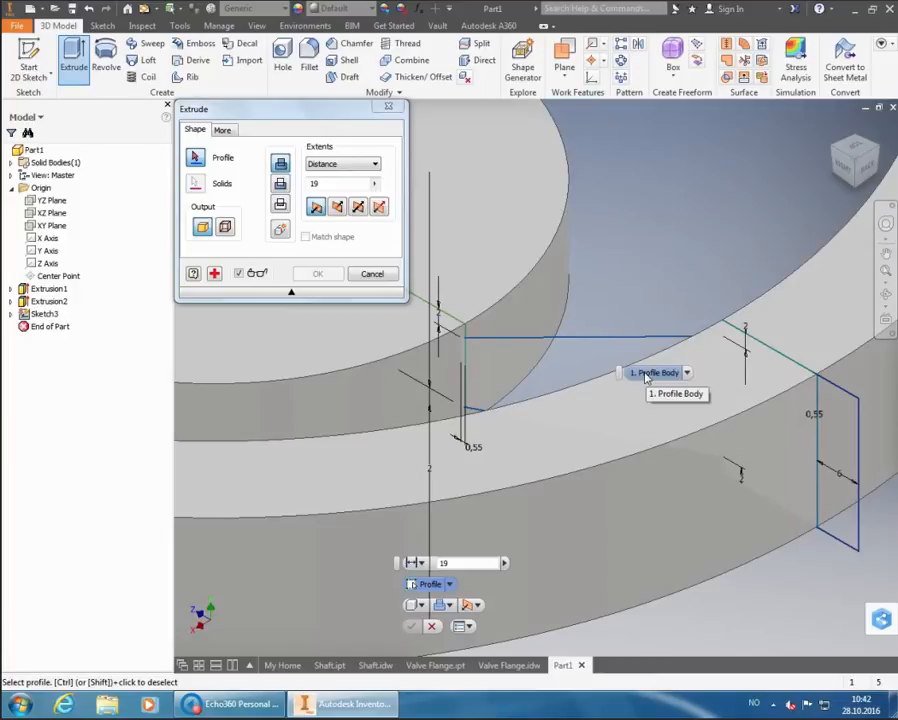
pyautogui.scroll(-1, 645, 377)
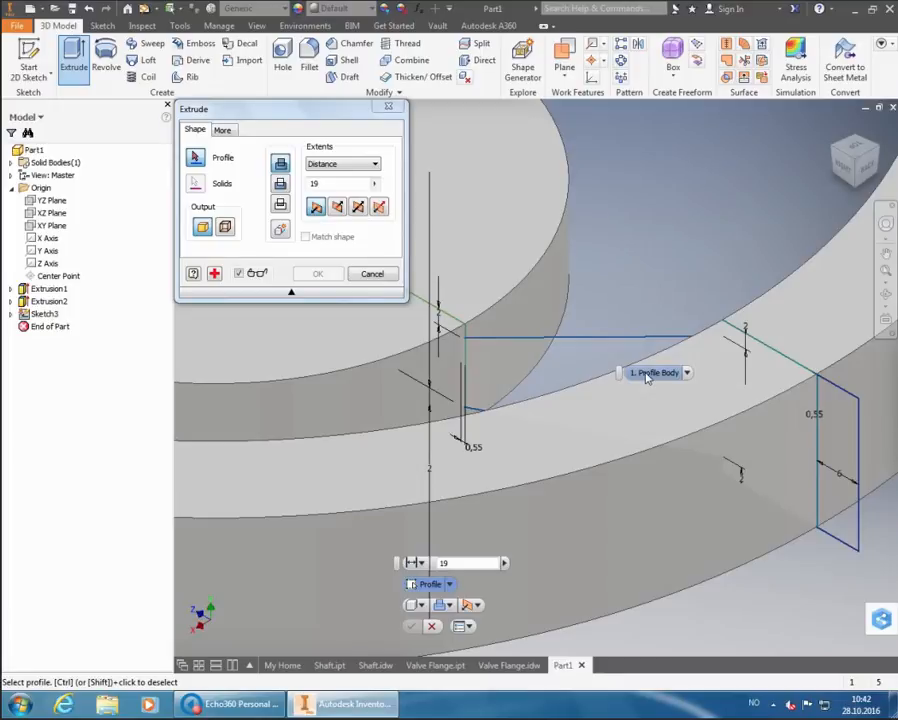
pyautogui.click(686, 372)
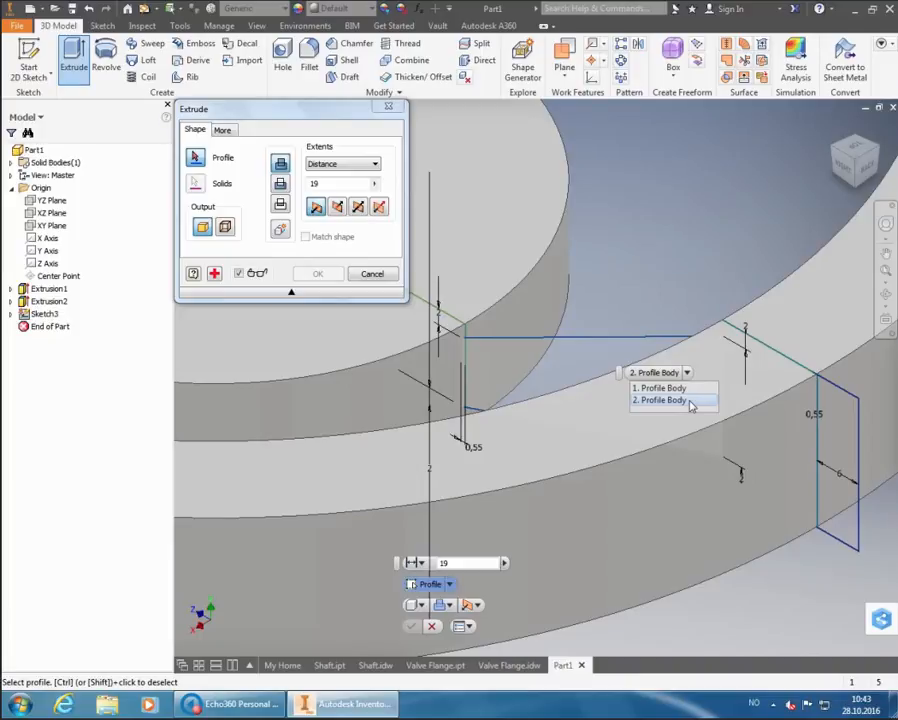
pyautogui.click(689, 400)
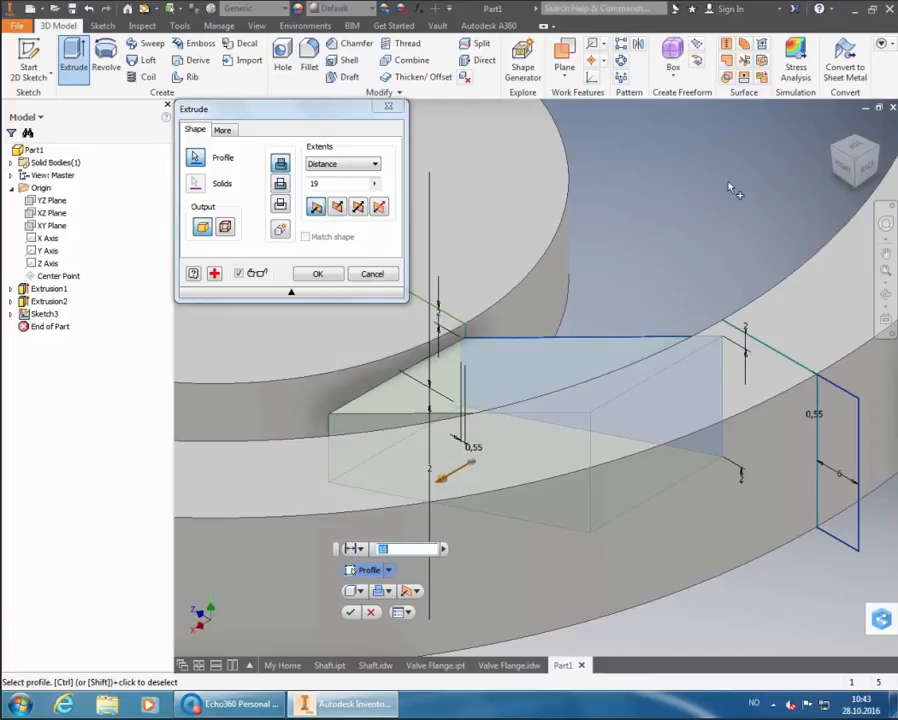
# - Examine from above how the web's extrusion preview meets the disc's curved edge, and return to the back-right corner view
pyautogui.click(857, 150)
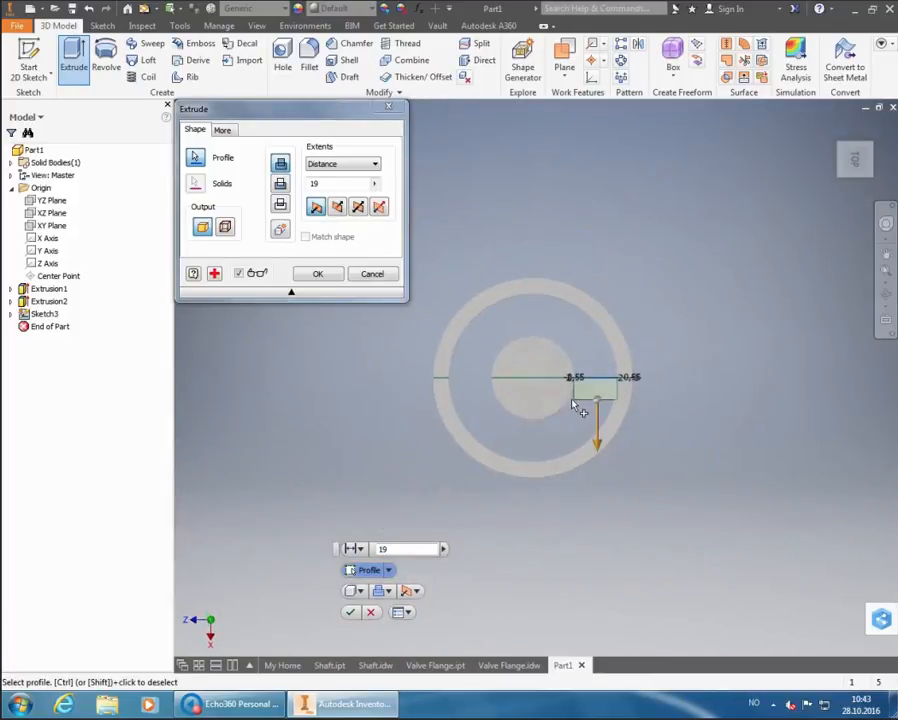
pyautogui.scroll(5, 578, 412)
pyautogui.scroll(3, 578, 418)
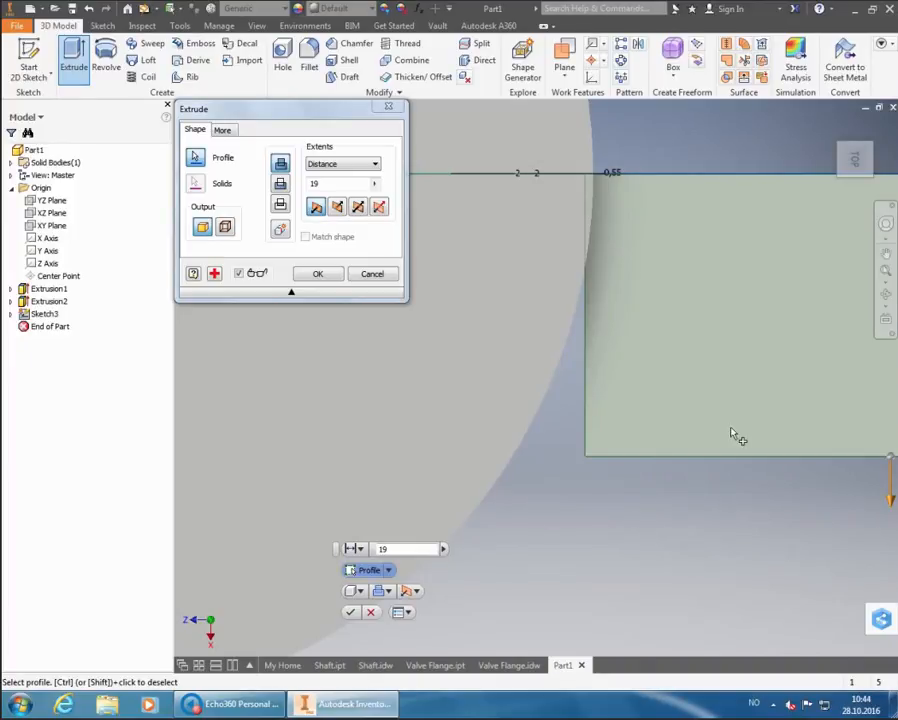
pyautogui.click(875, 181)
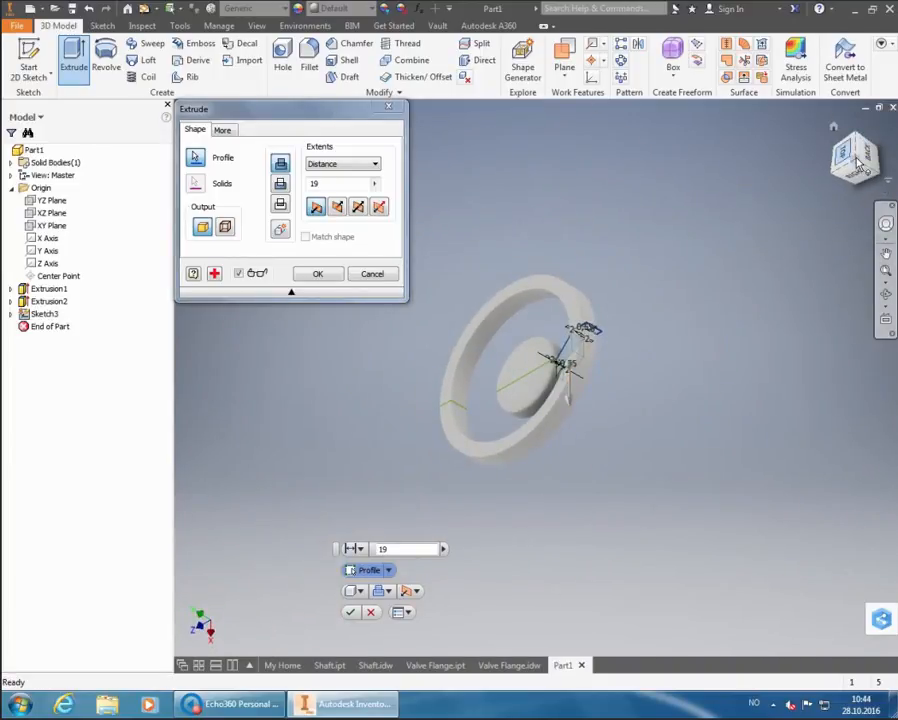
pyautogui.click(866, 150)
pyautogui.click(887, 135)
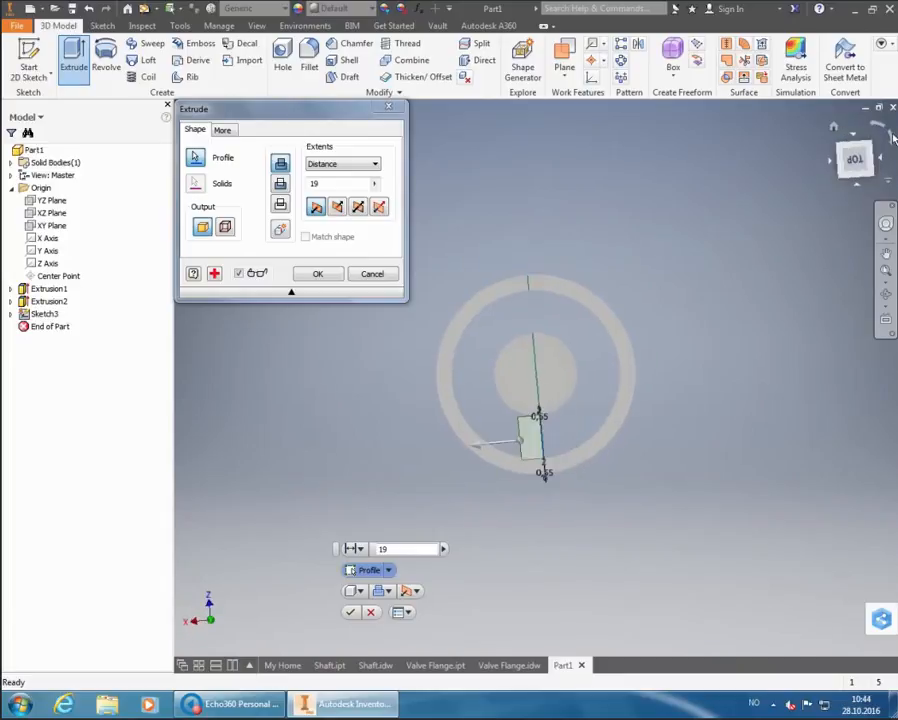
pyautogui.click(856, 175)
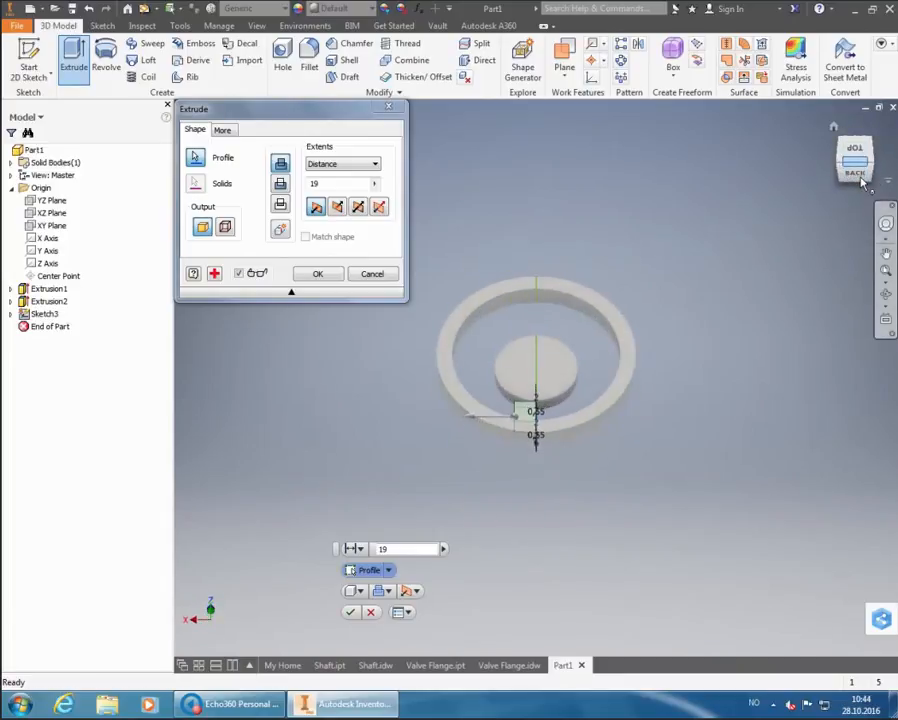
pyautogui.click(846, 162)
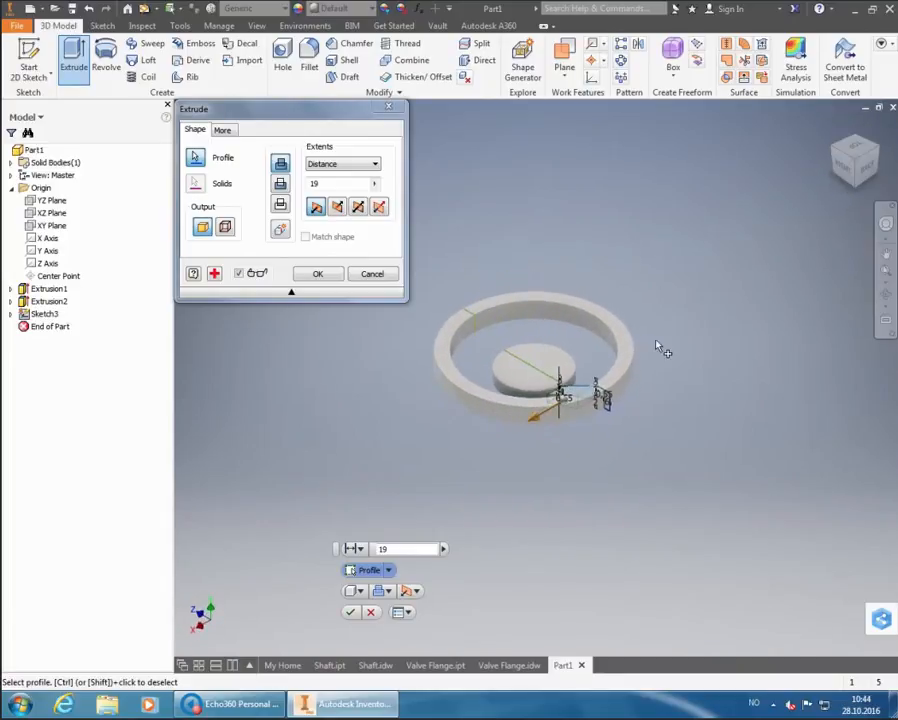
# - Add the rectangle across the ring's outer edge to the extrusion's profile selection
pyautogui.scroll(-4, 617, 410)
pyautogui.scroll(-3, 502, 342)
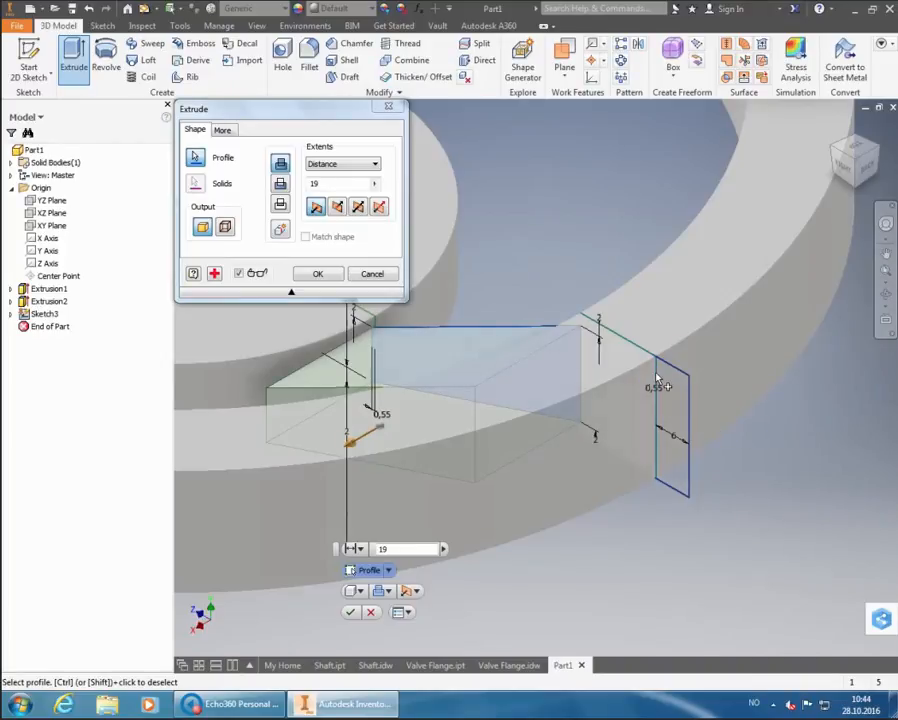
pyautogui.scroll(-4, 657, 384)
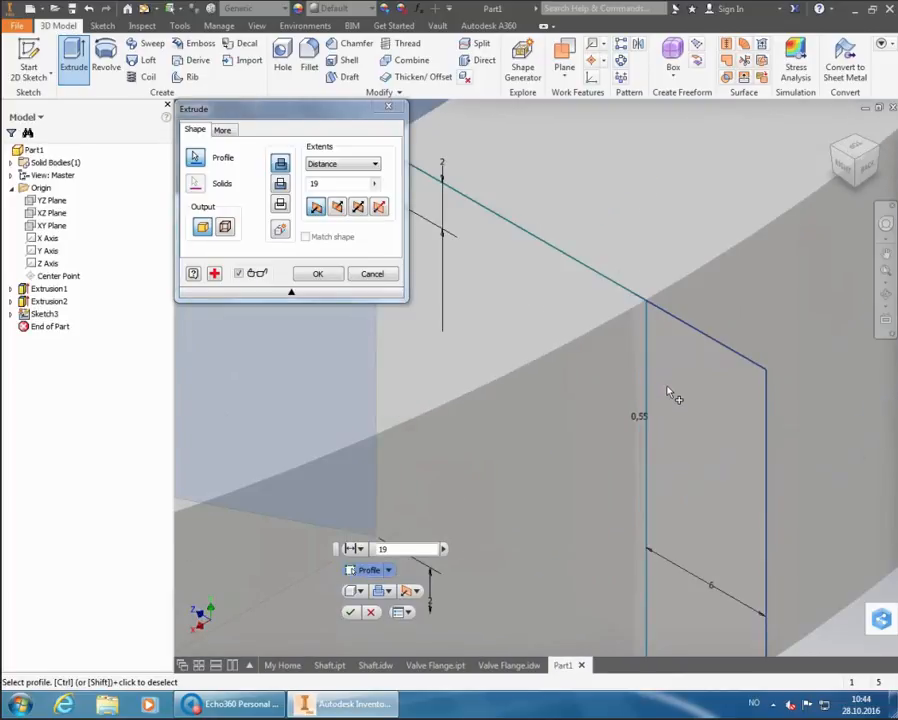
pyautogui.scroll(2, 690, 405)
pyautogui.scroll(-3, 704, 426)
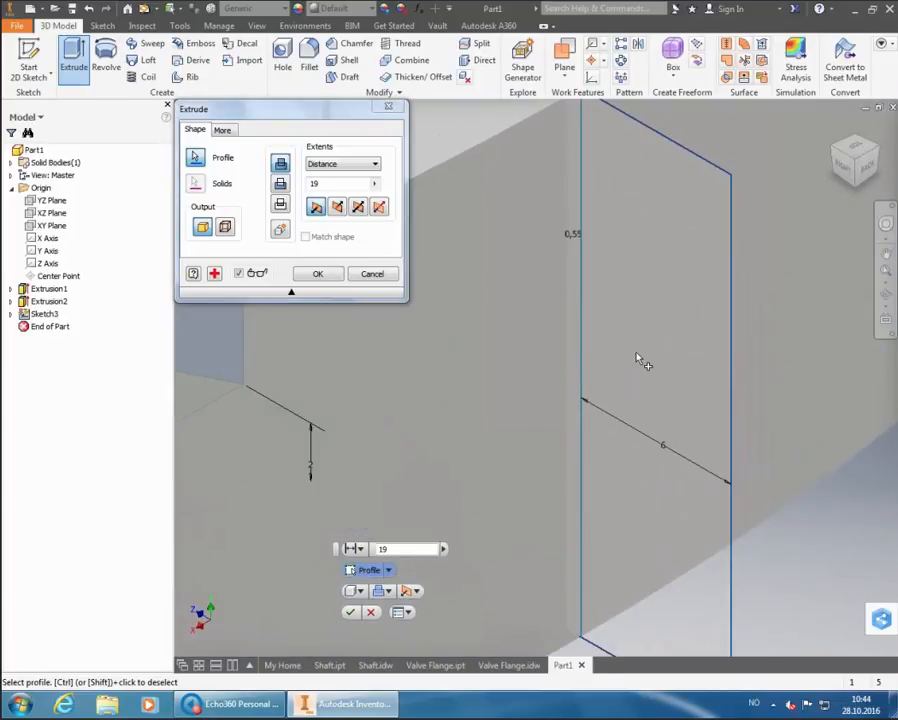
pyautogui.scroll(-2, 645, 287)
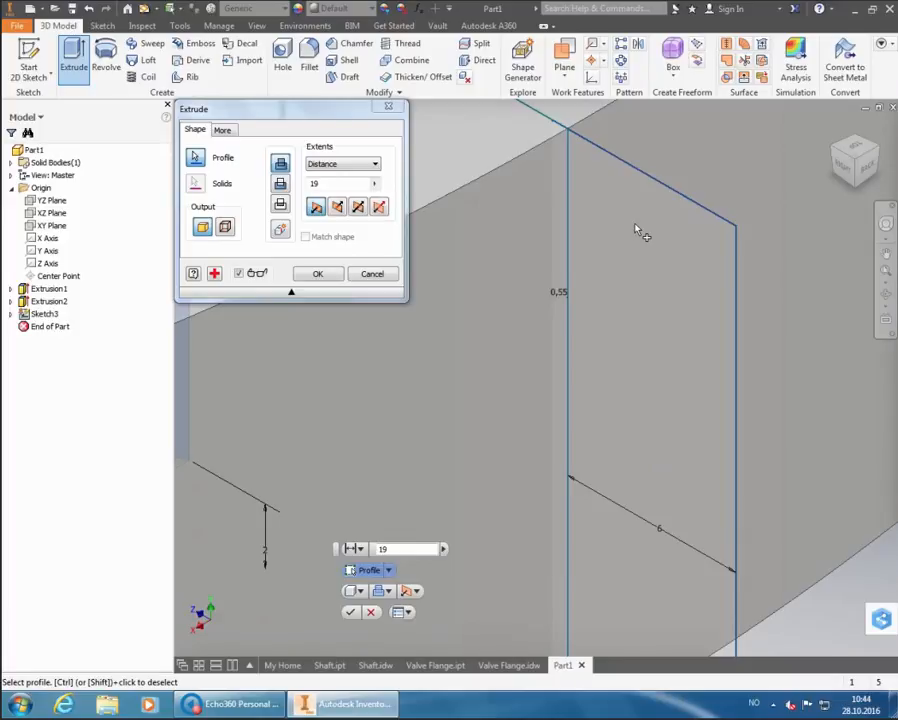
pyautogui.click(648, 240)
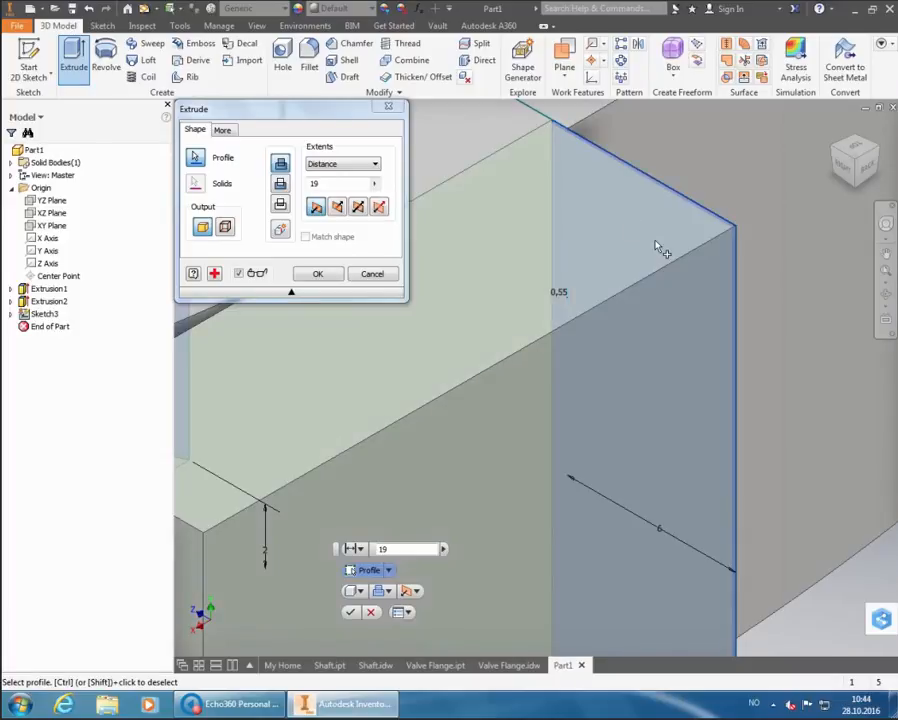
pyautogui.scroll(-5, 698, 278)
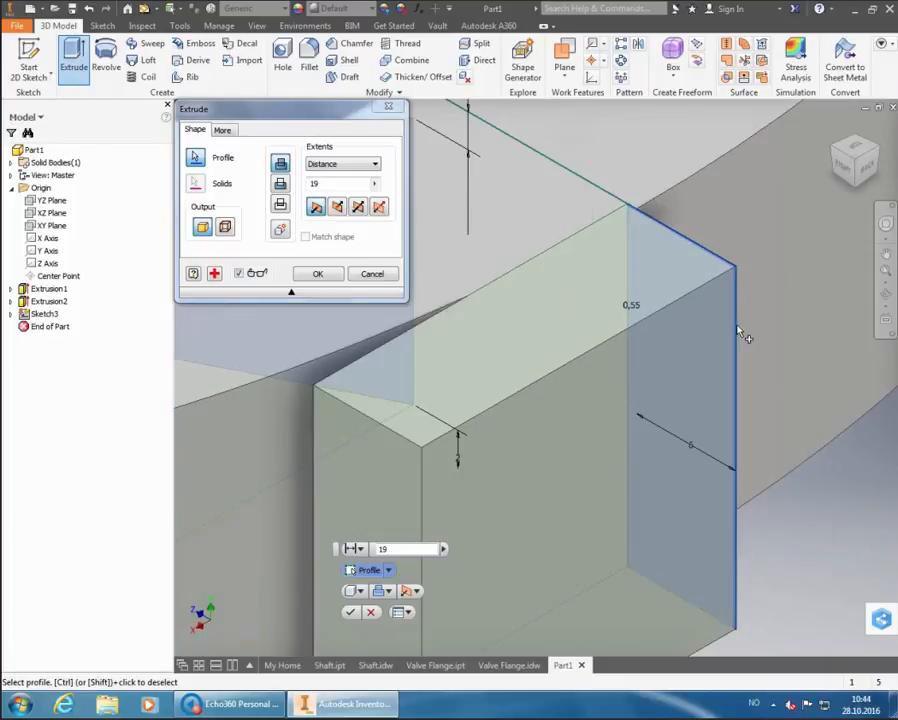
pyautogui.scroll(-2, 613, 222)
pyautogui.scroll(3, 609, 220)
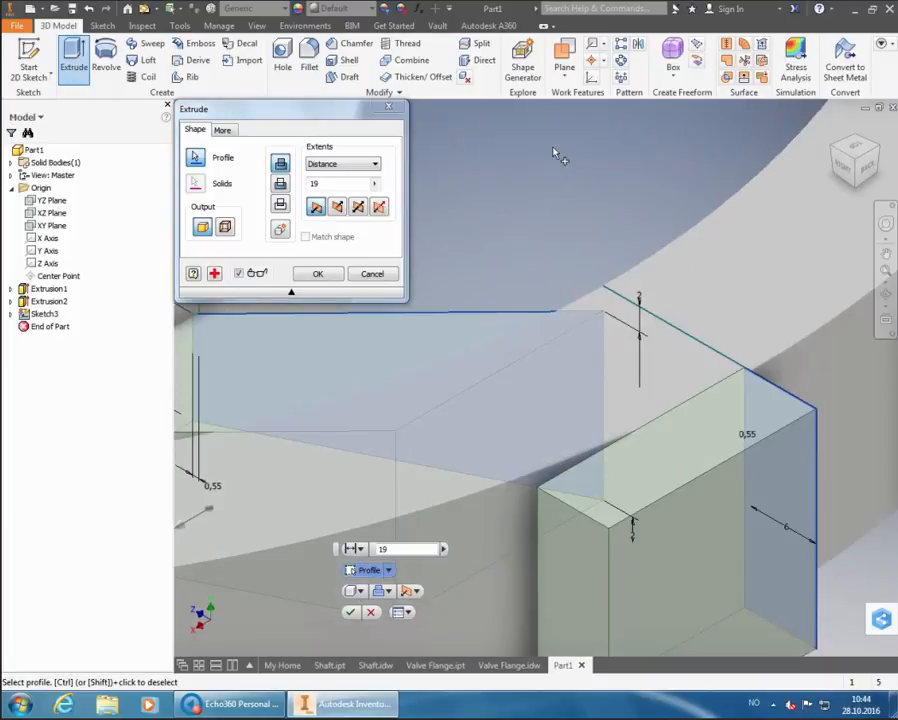
# - Extrude the web and the outer-edge rectangle 12 mm symmetrically about the sketch plane, joined to the part
pyautogui.scroll(-1, 626, 214)
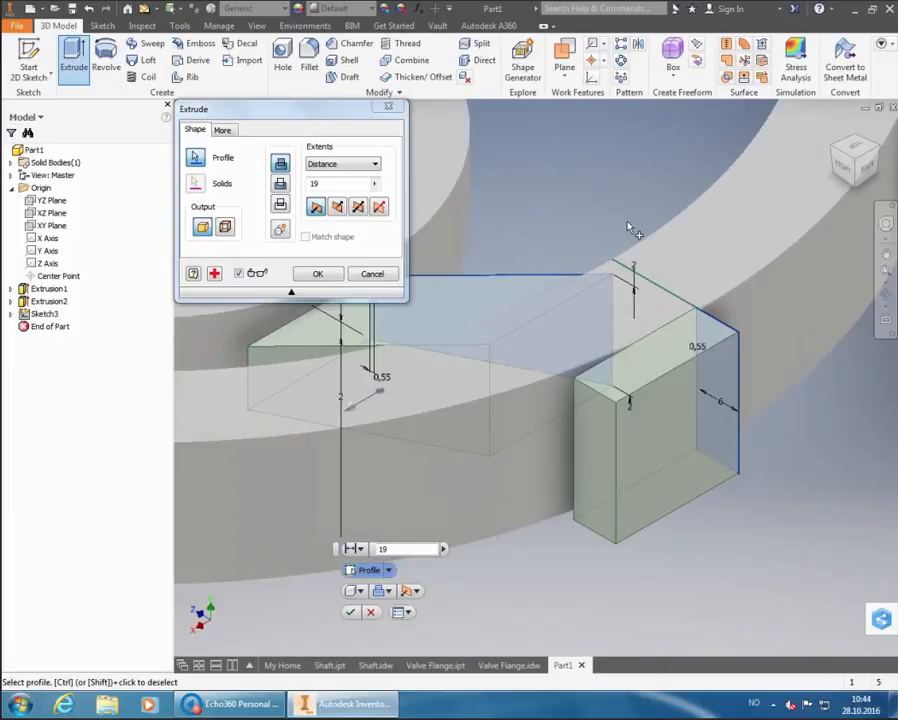
pyautogui.scroll(-2, 590, 320)
pyautogui.scroll(2, 588, 317)
pyautogui.scroll(-2, 640, 300)
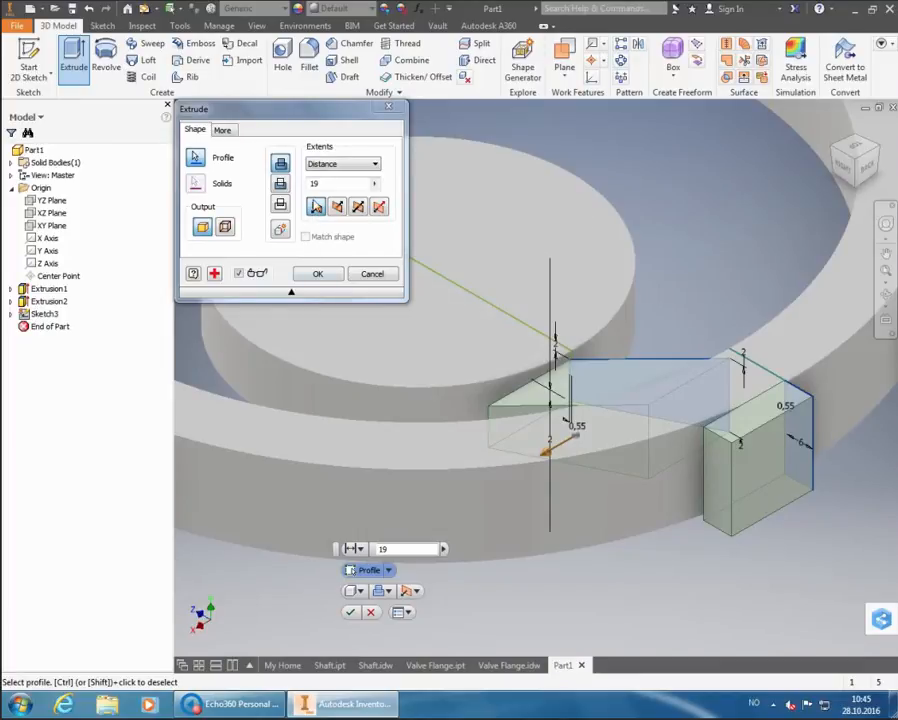
pyautogui.click(312, 184)
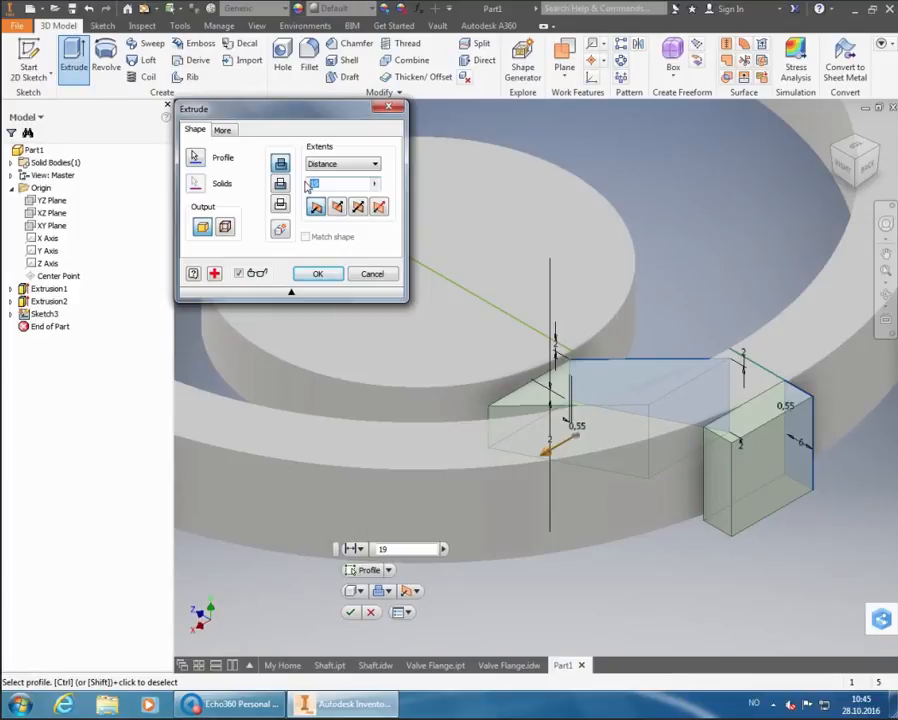
pyautogui.write('12')
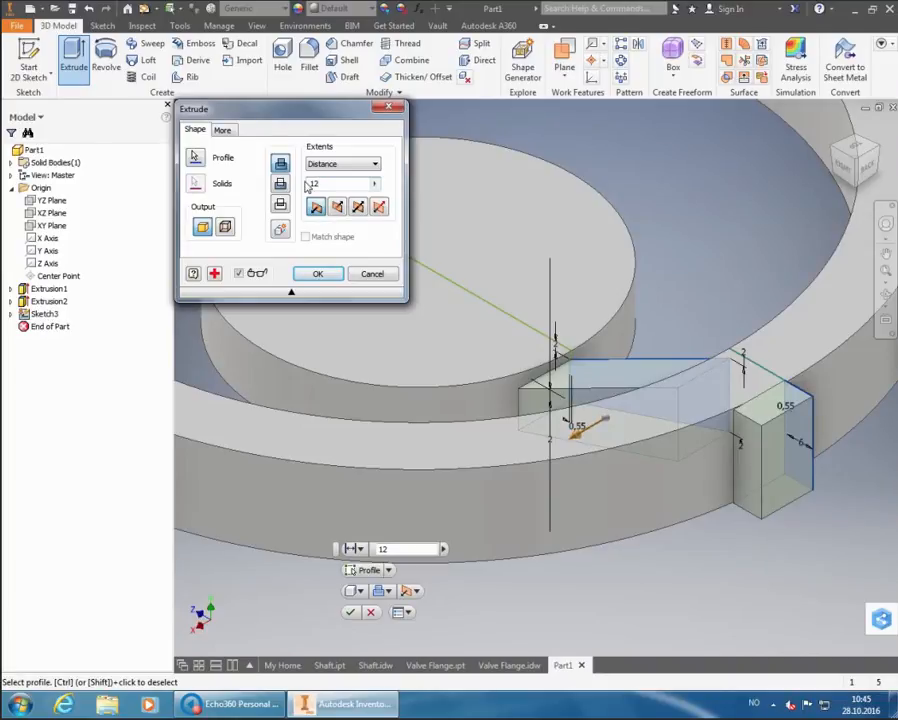
pyautogui.click(358, 208)
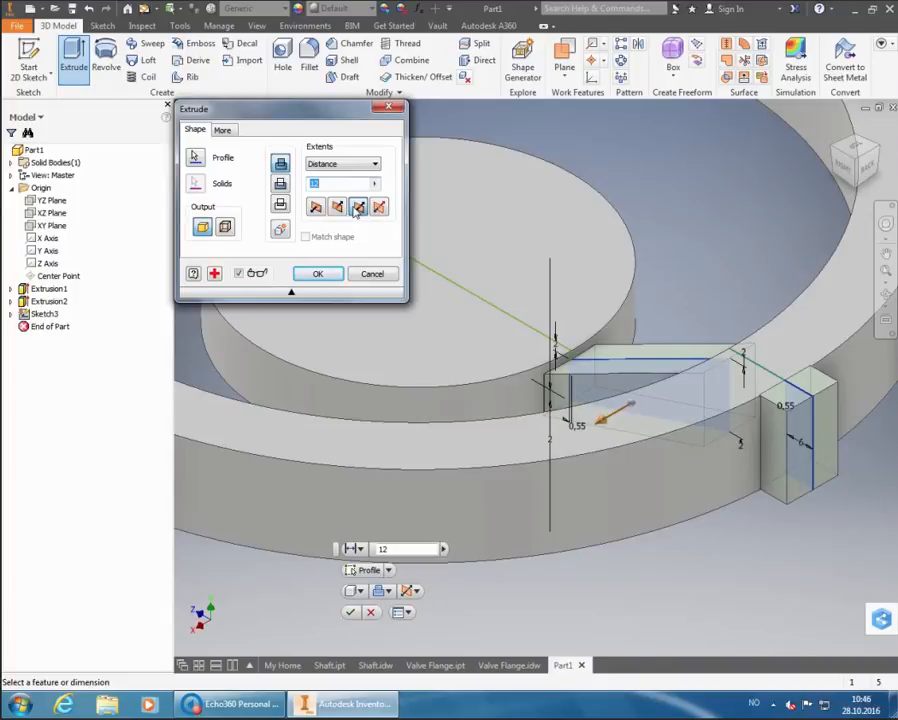
pyautogui.click(314, 276)
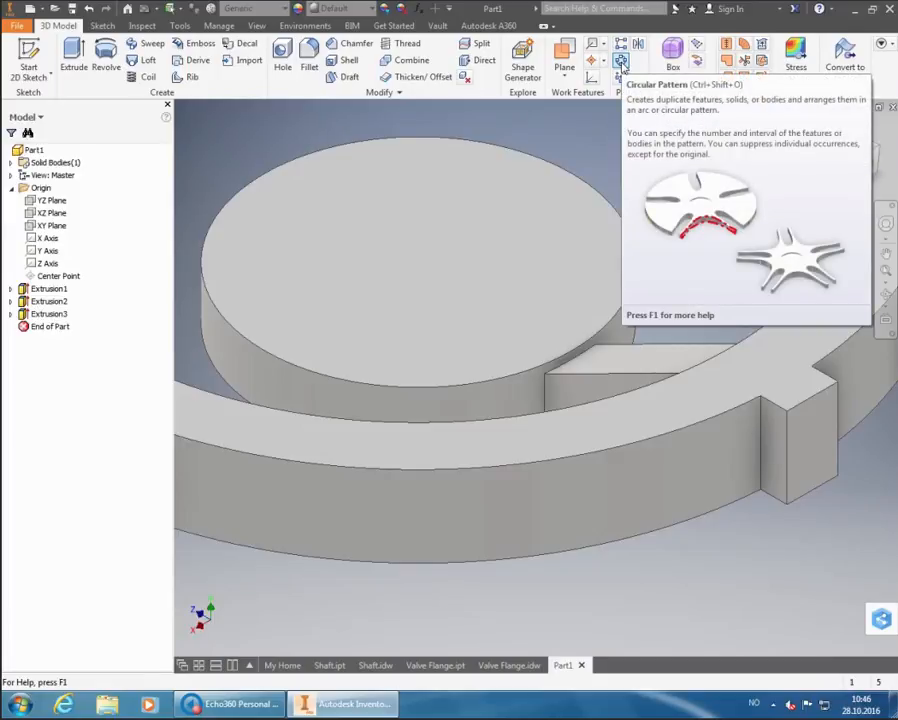
# - Circular-pattern the web-and-block extrusion as 6 occurrences over 360 degrees, using the ring's outer cylindrical face as the rotation axis
pyautogui.click(622, 63)
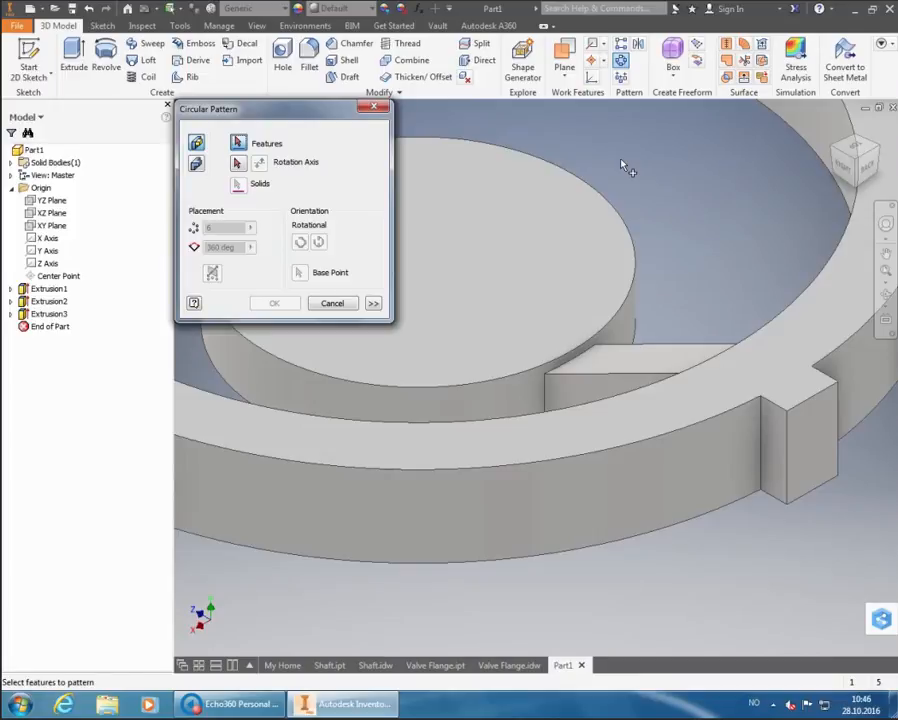
pyautogui.click(656, 362)
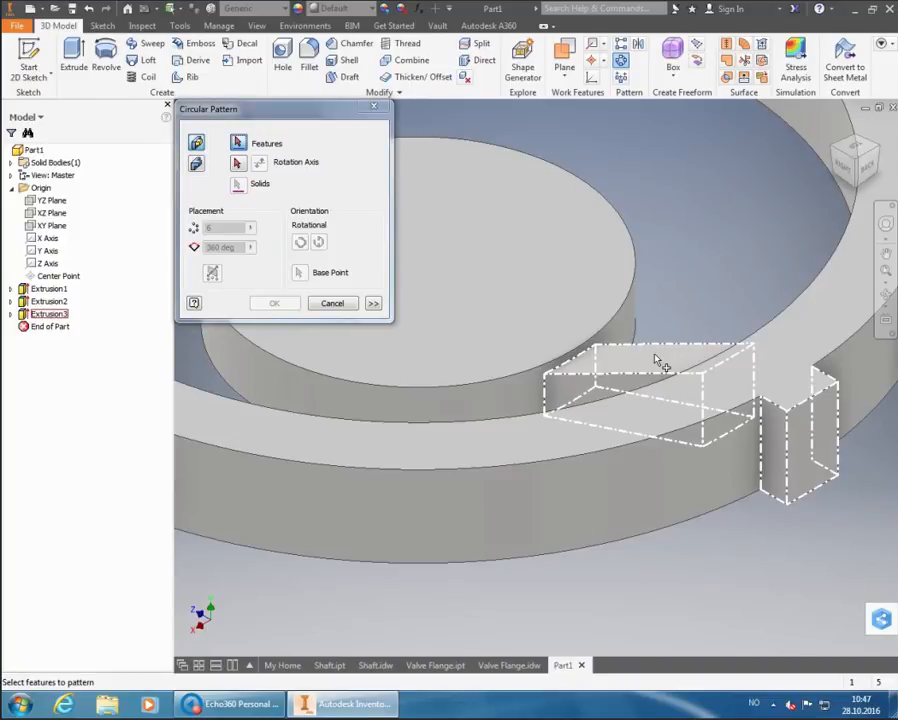
pyautogui.click(656, 361)
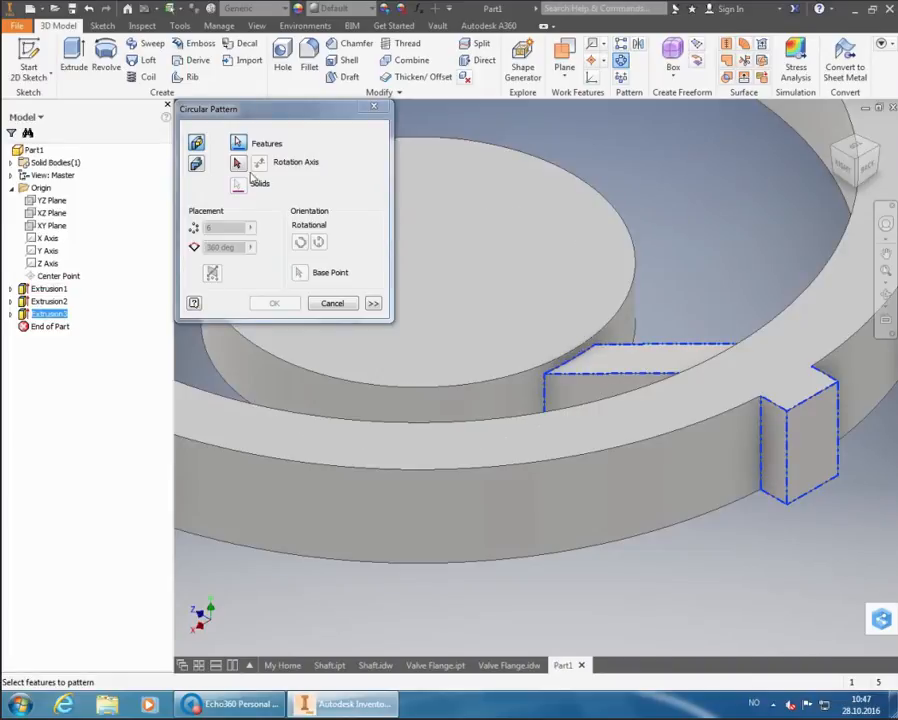
pyautogui.click(240, 164)
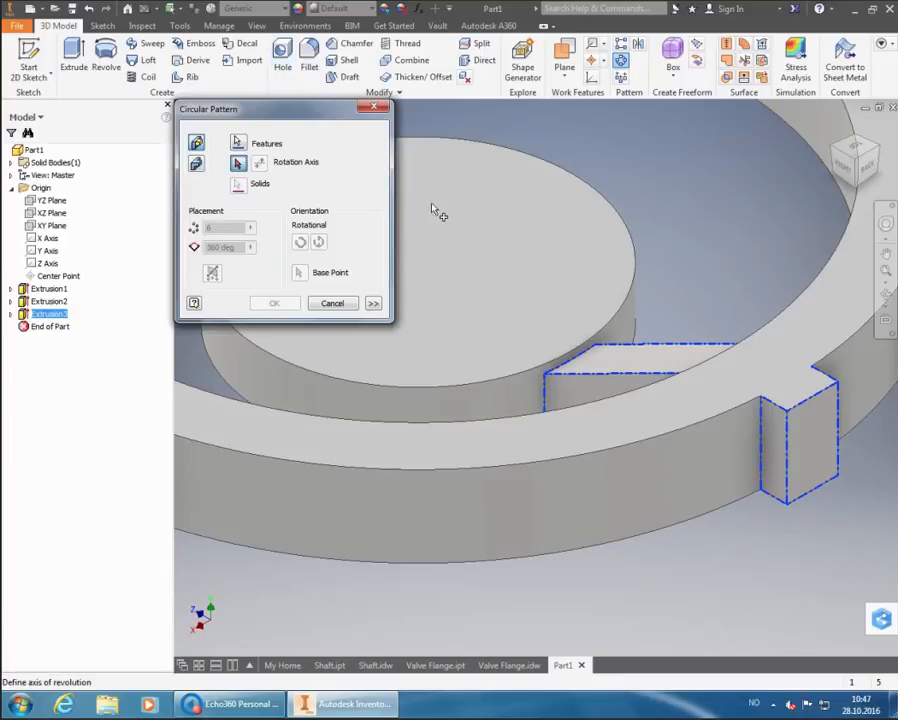
pyautogui.click(588, 515)
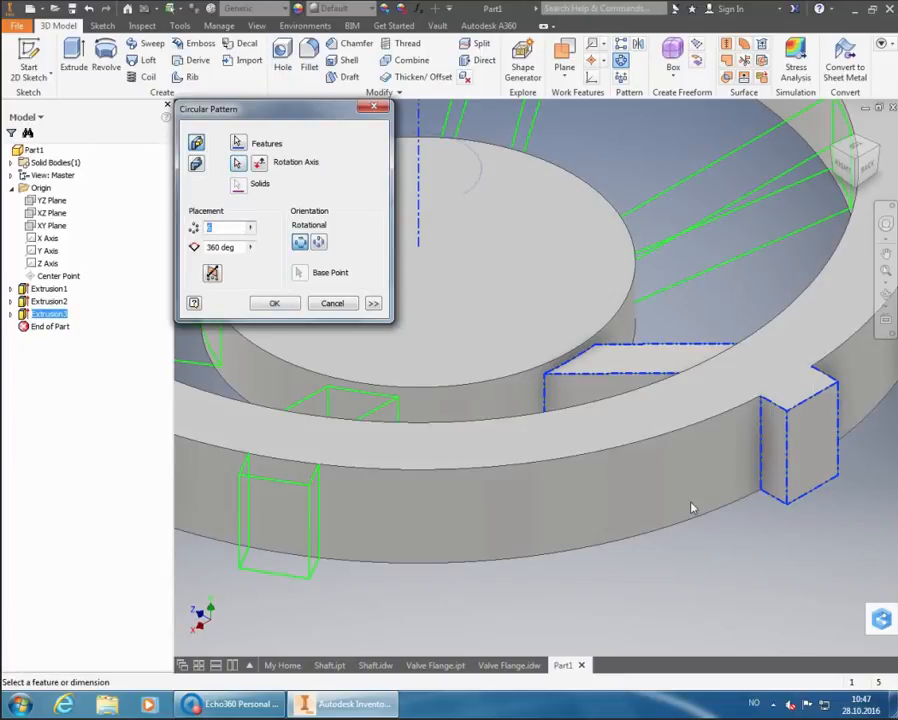
pyautogui.click(856, 163)
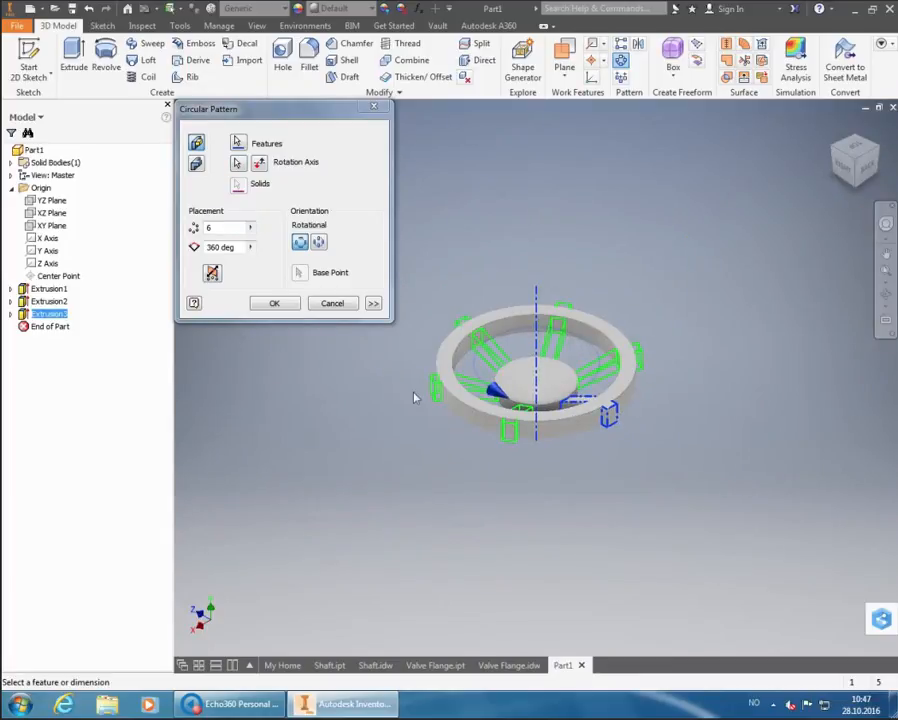
pyautogui.scroll(3, 414, 392)
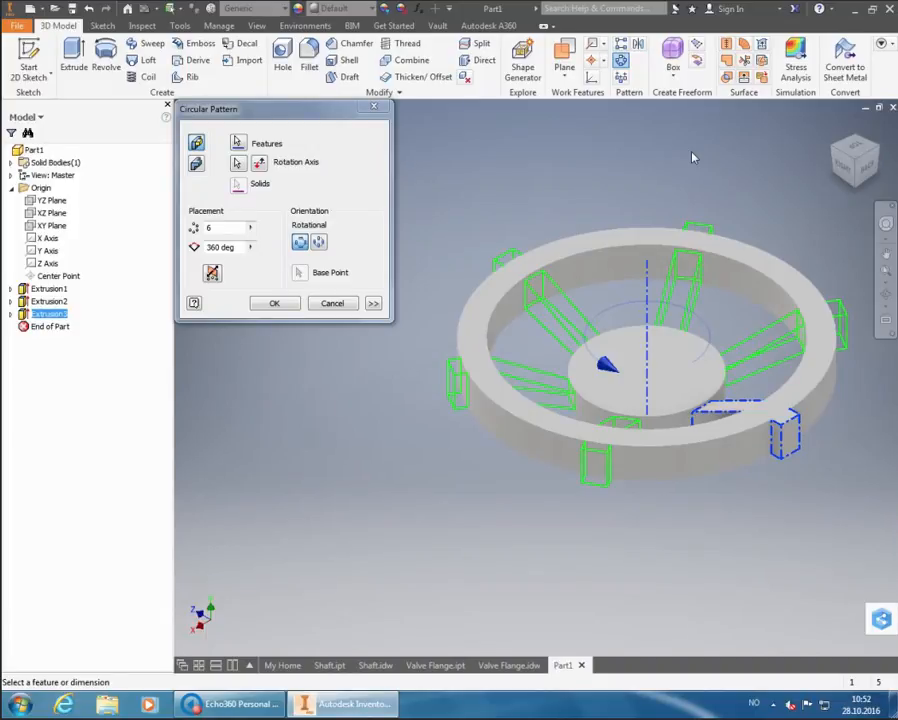
pyautogui.click(288, 304)
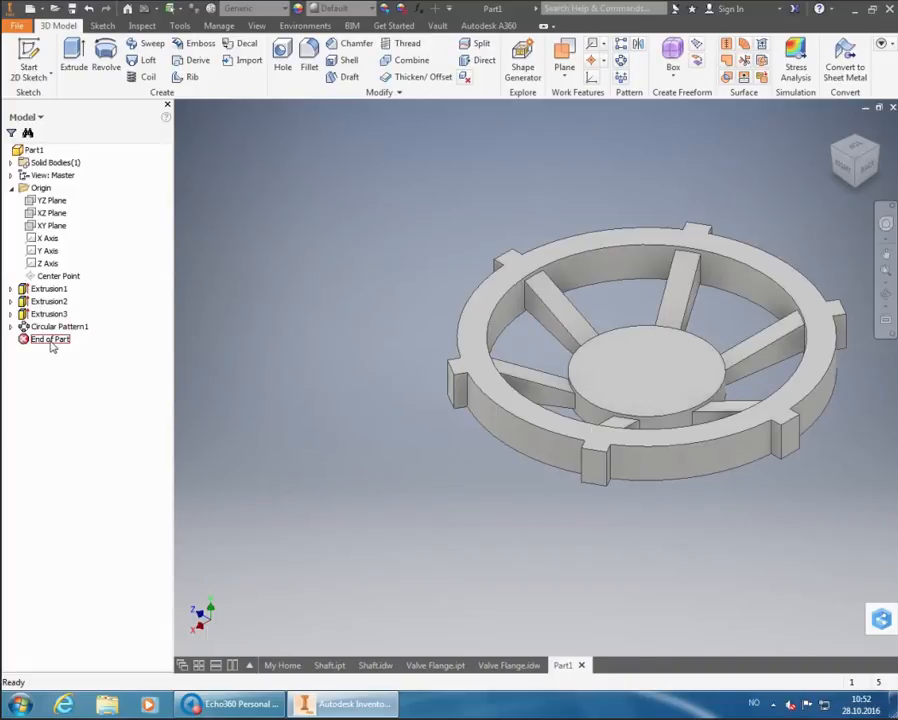
# - Roll the part back to before the circular pattern and fillet the web's four long edges with a 2 mm radius
pyautogui.moveTo(52, 345)
pyautogui.mouseDown()
pyautogui.moveTo(61, 352)
pyautogui.moveTo(51, 332)
pyautogui.mouseUp()
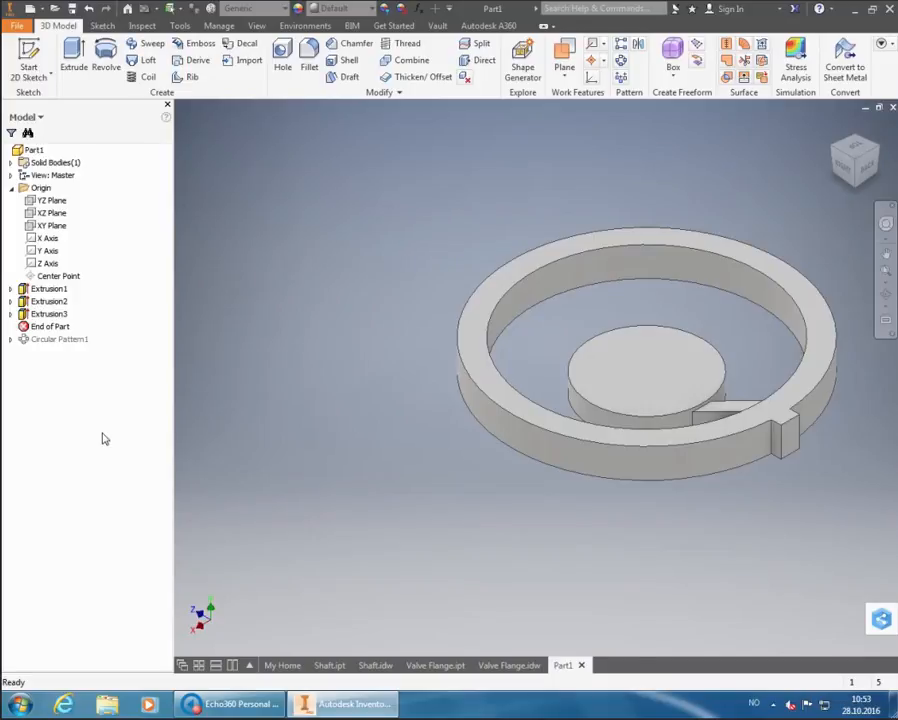
pyautogui.click(309, 62)
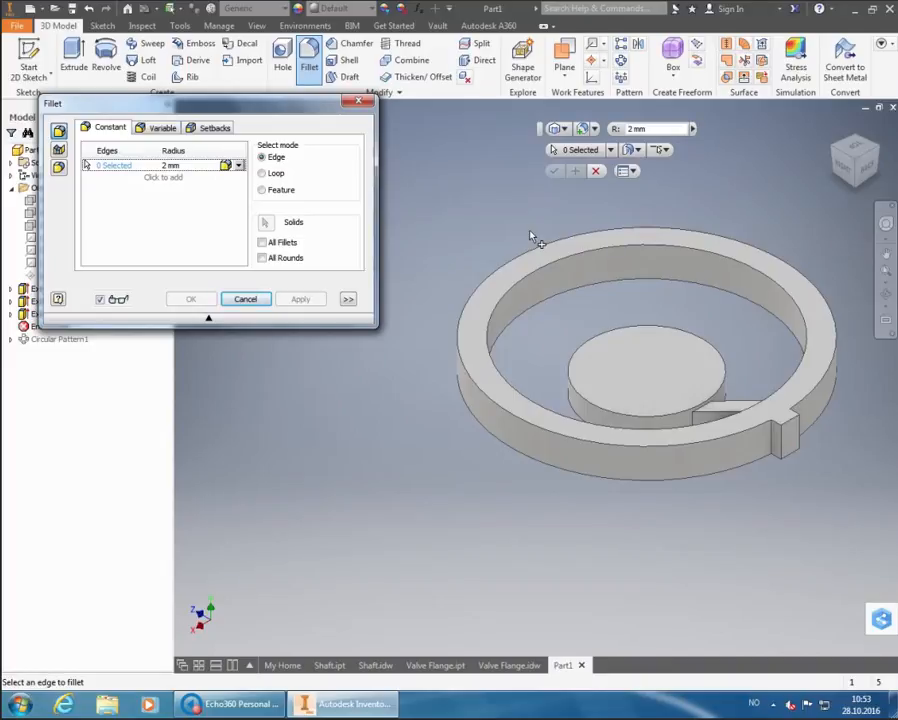
pyautogui.click(727, 418)
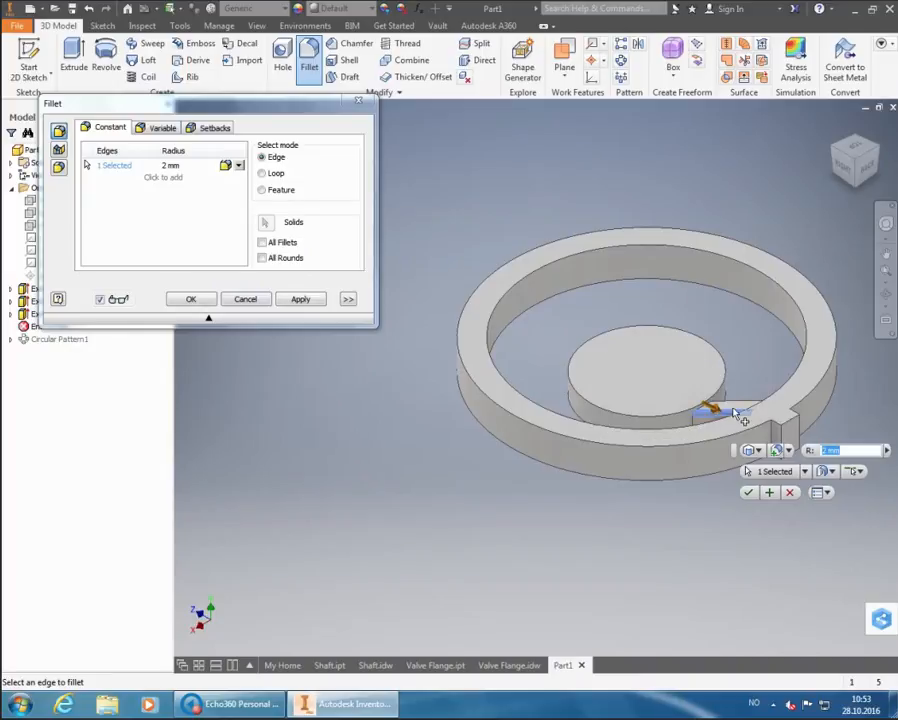
pyautogui.click(744, 406)
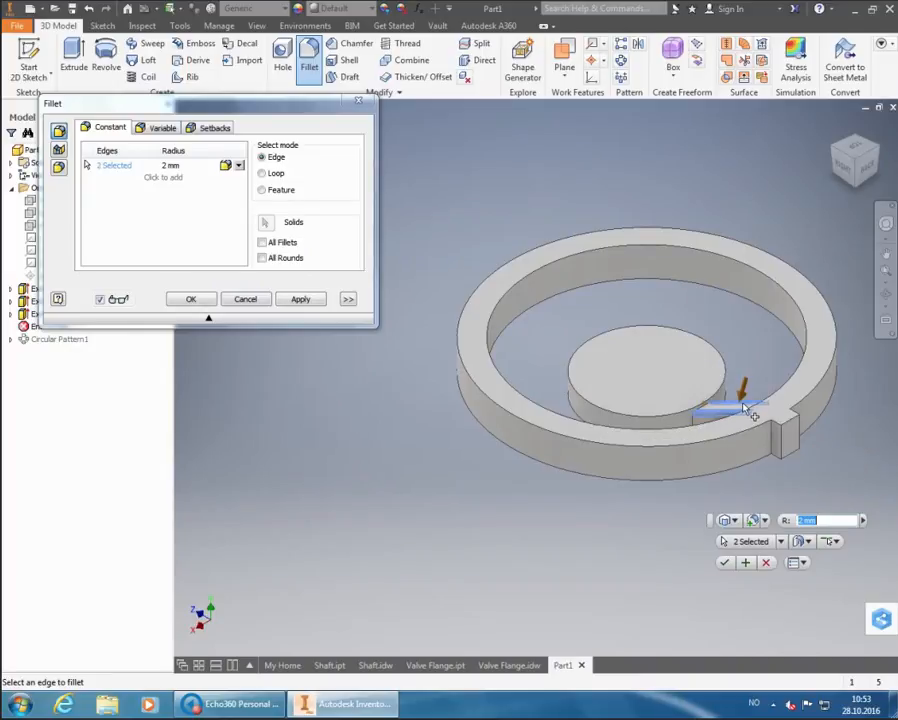
pyautogui.click(859, 192)
pyautogui.scroll(-4, 587, 383)
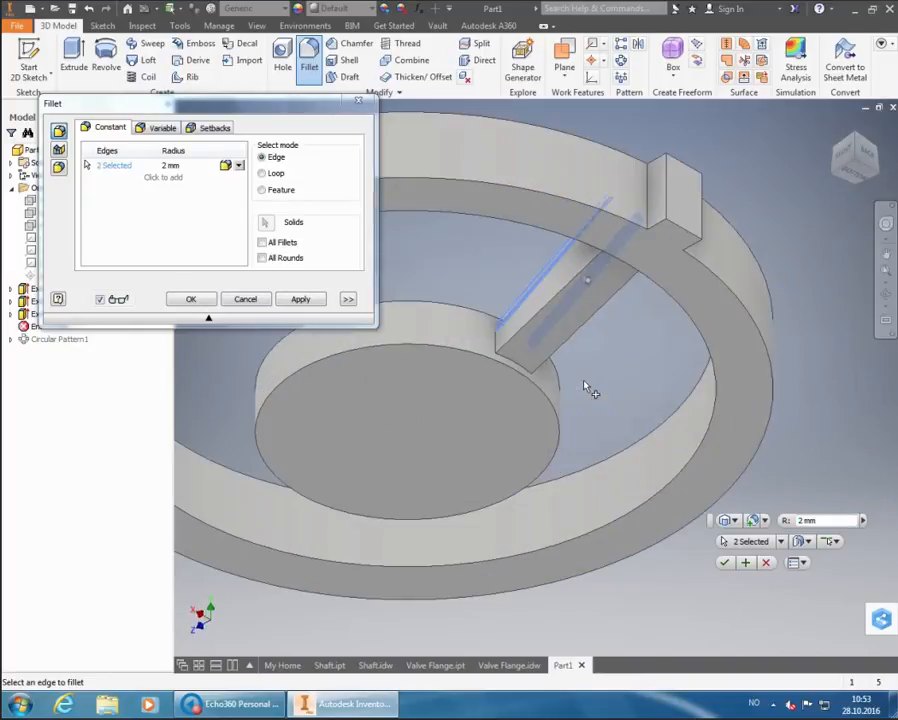
pyautogui.click(558, 306)
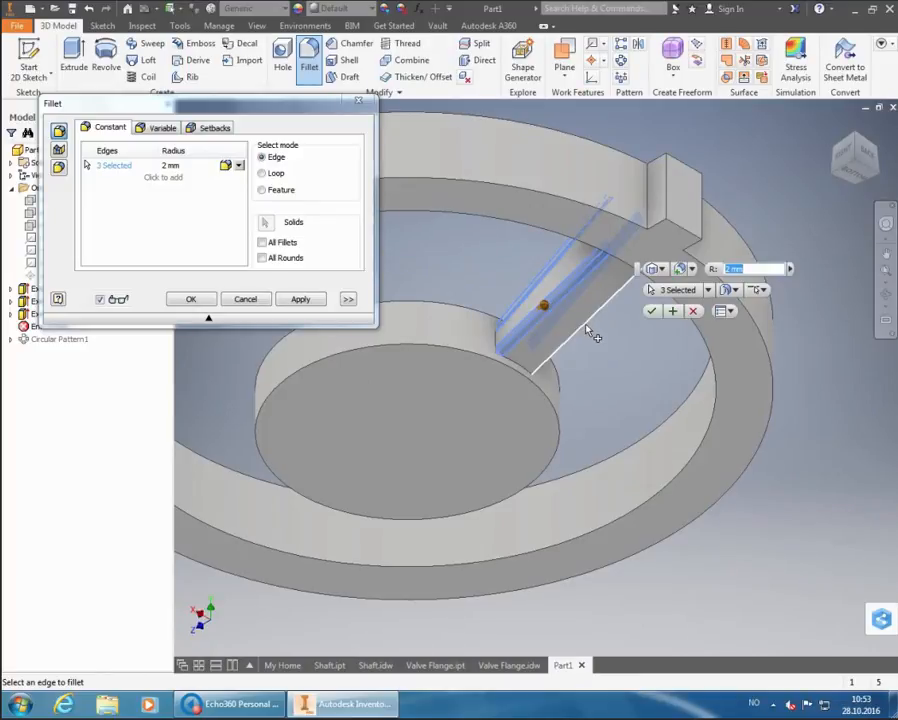
pyautogui.click(591, 333)
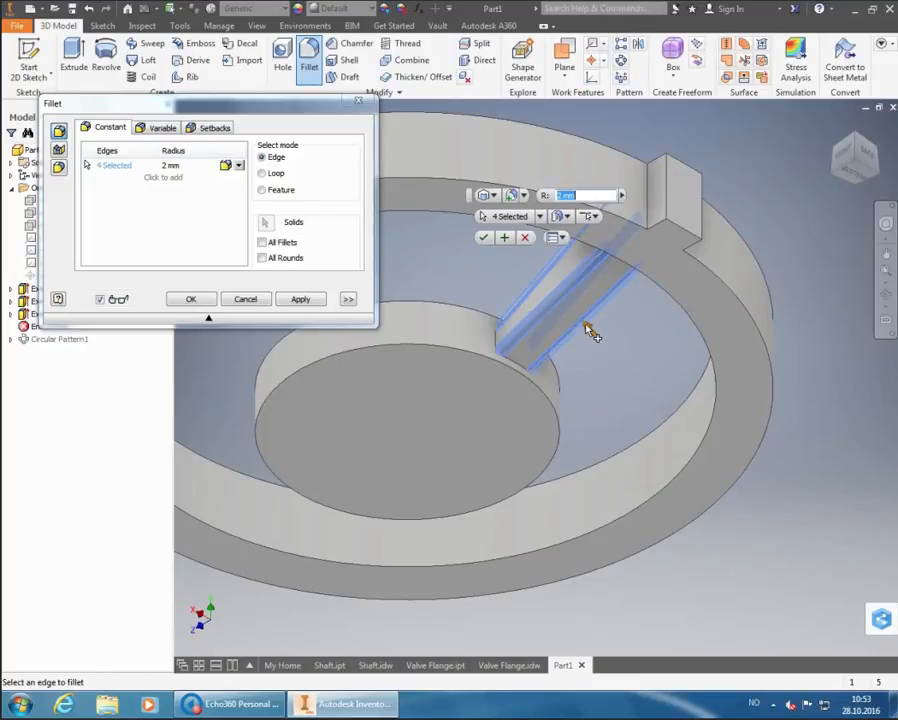
pyautogui.click(854, 135)
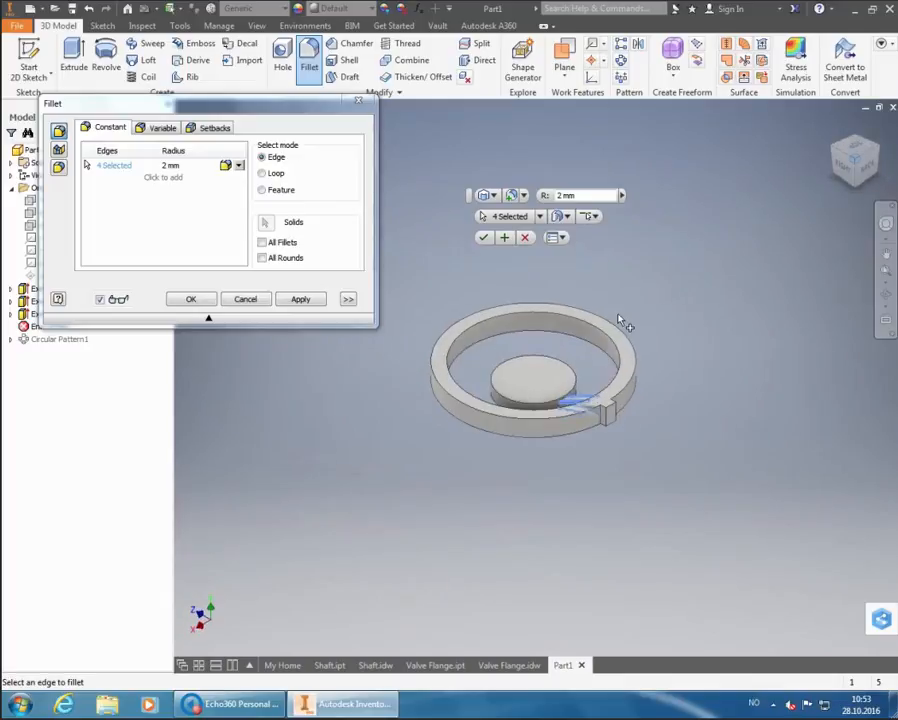
pyautogui.scroll(-3, 570, 409)
pyautogui.scroll(-2, 575, 415)
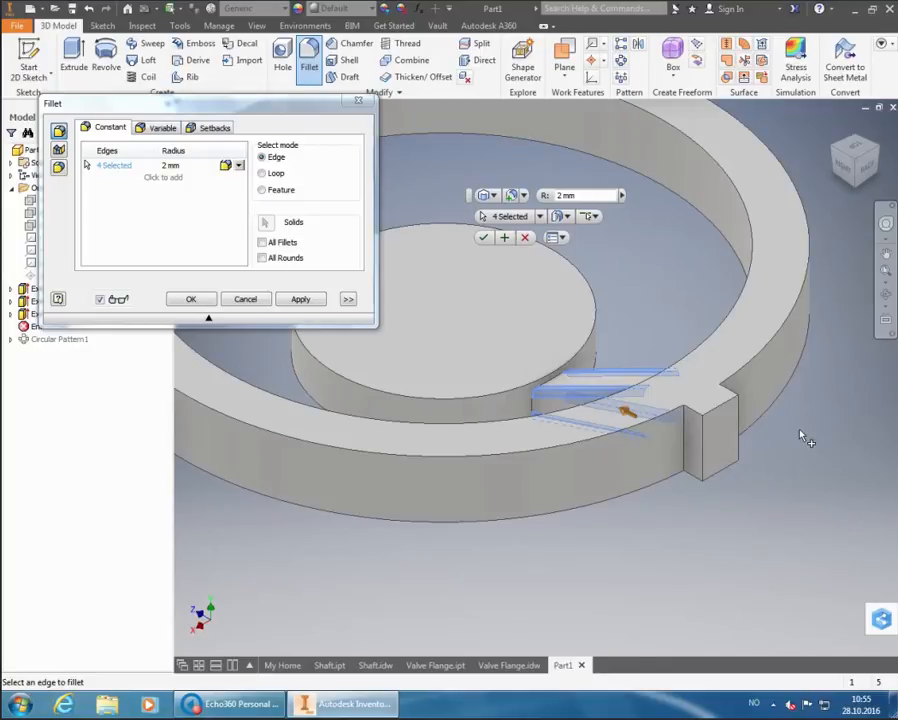
pyautogui.click(180, 299)
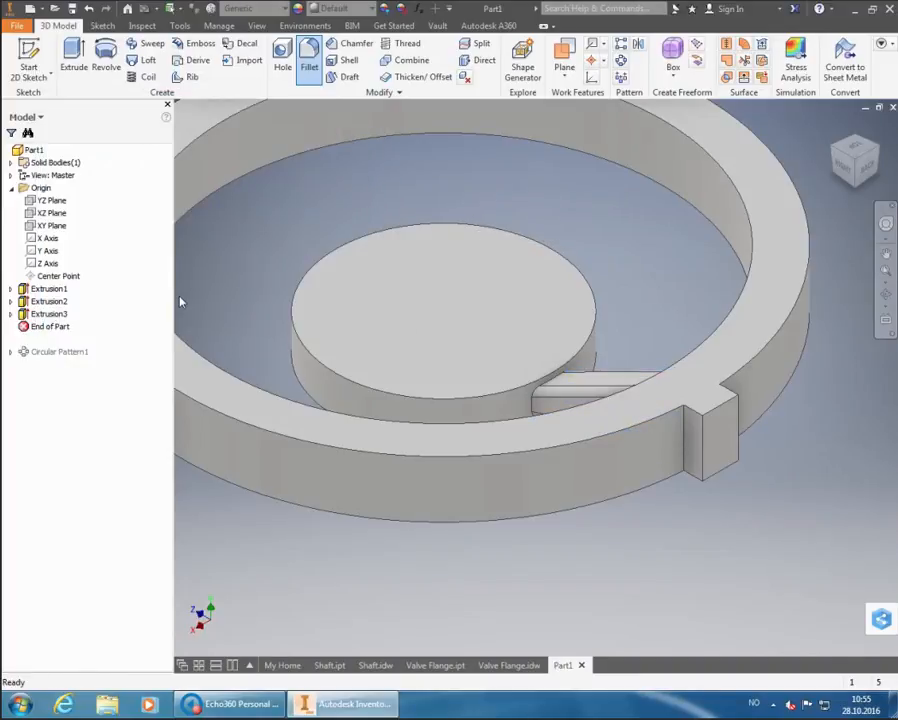
# - Fillet the two outer vertical edges of the block on the ring's rim with a 6 mm radius
pyautogui.click(312, 61)
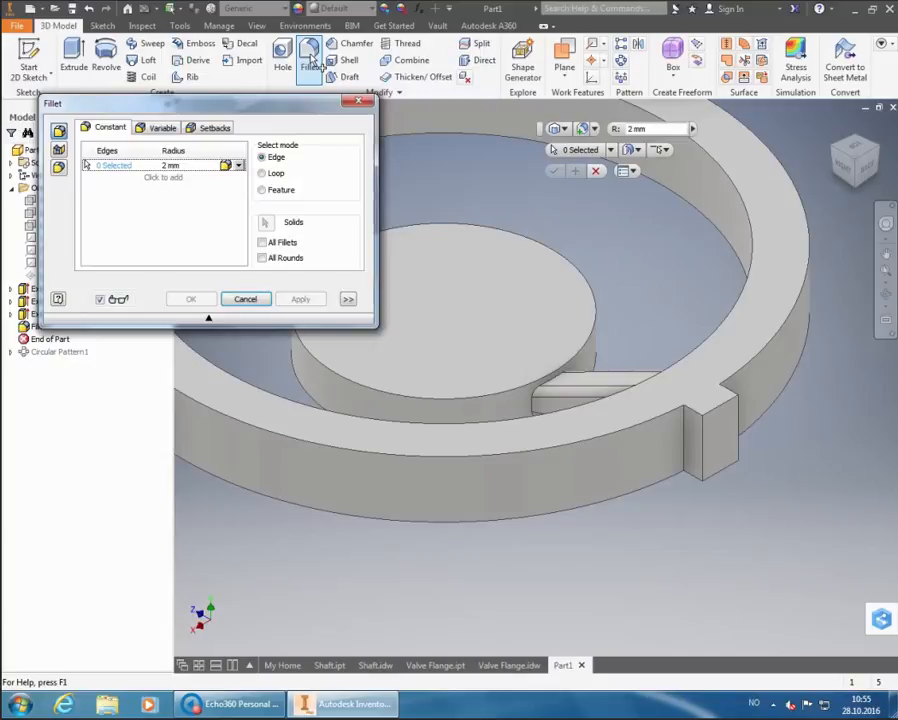
pyautogui.moveTo(639, 129); pyautogui.dragTo(624, 130)
pyautogui.write('6')
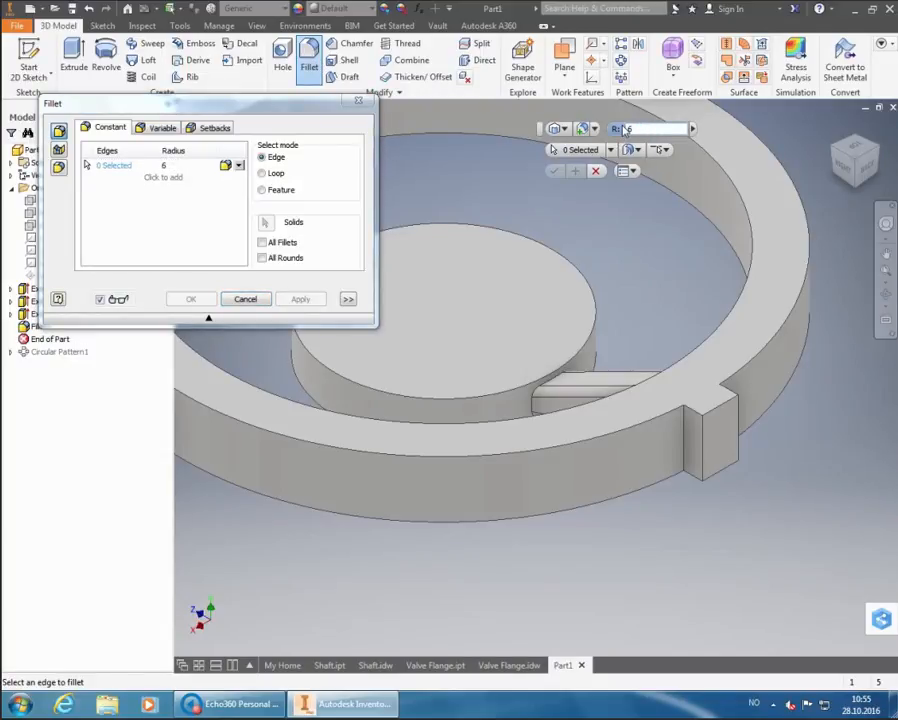
pyautogui.click(707, 452)
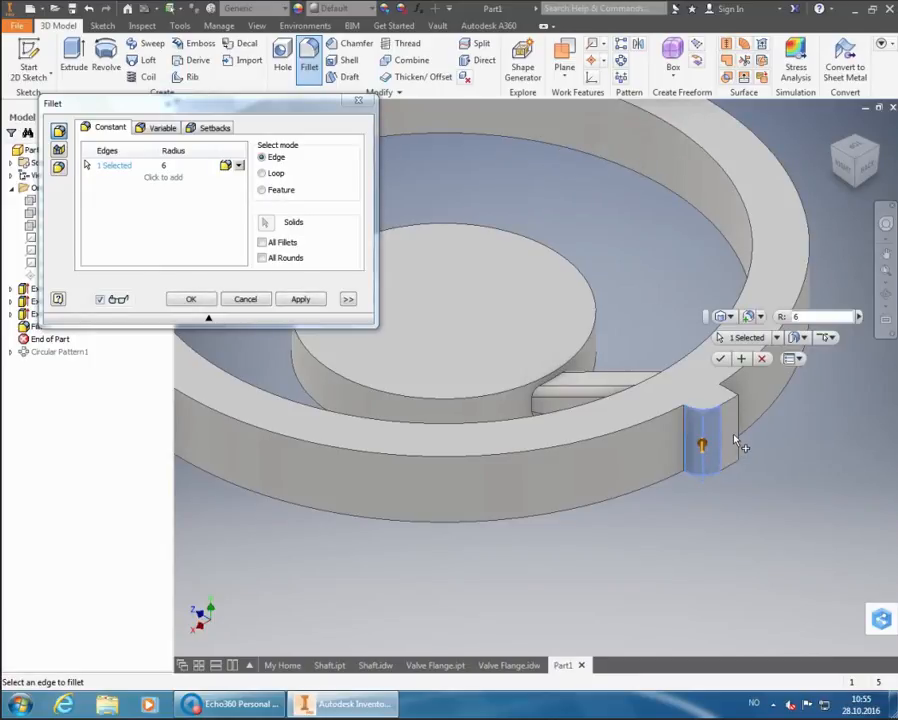
pyautogui.click(740, 435)
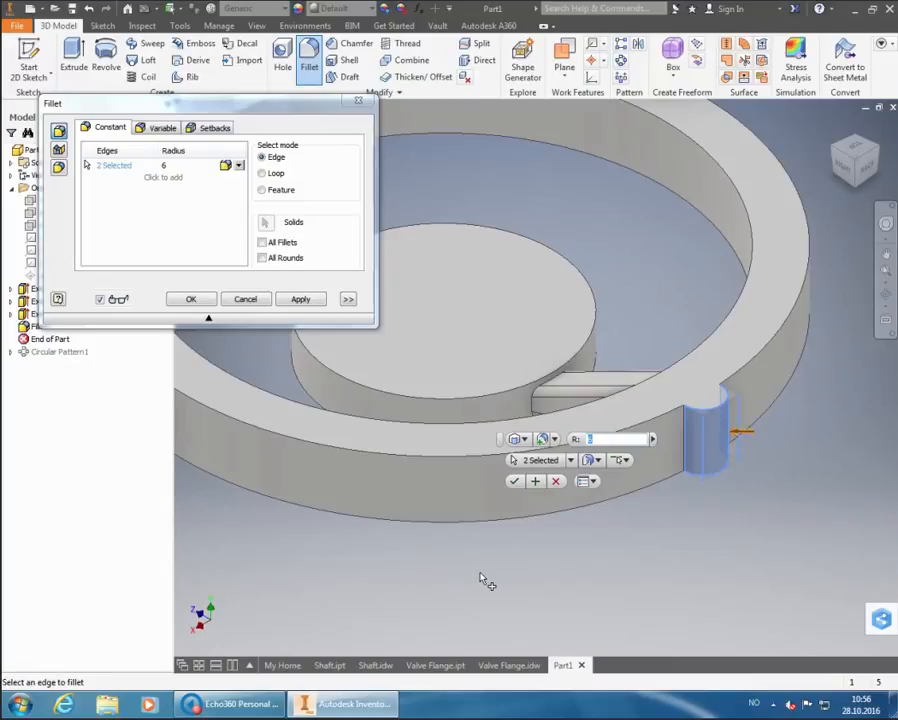
pyautogui.click(191, 299)
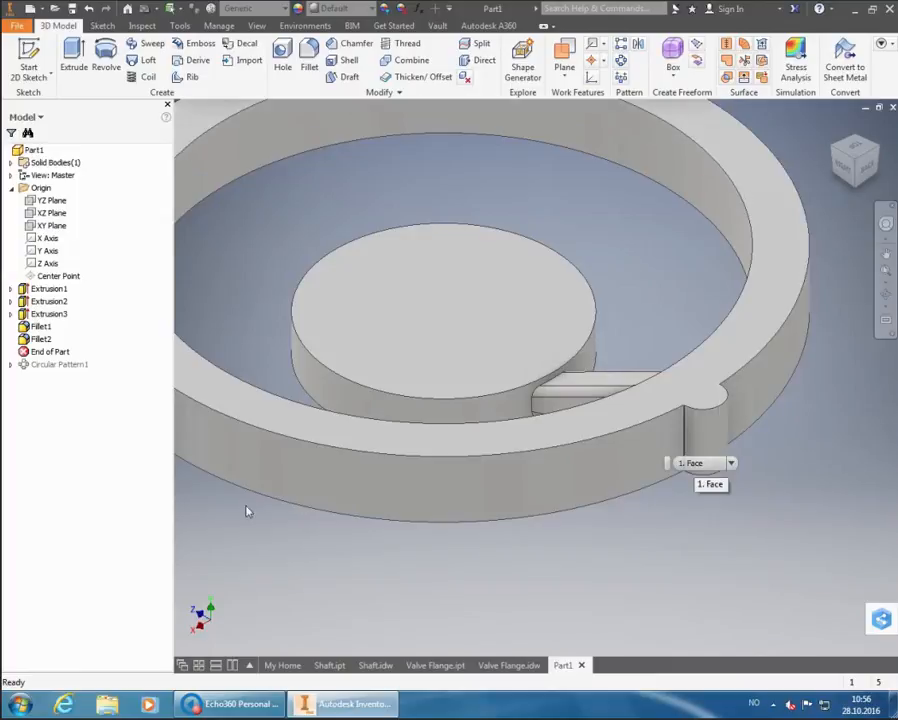
# - Roll the part forward past the circular pattern and add the web fillet and the block fillet to the pattern's features
pyautogui.click(49, 356)
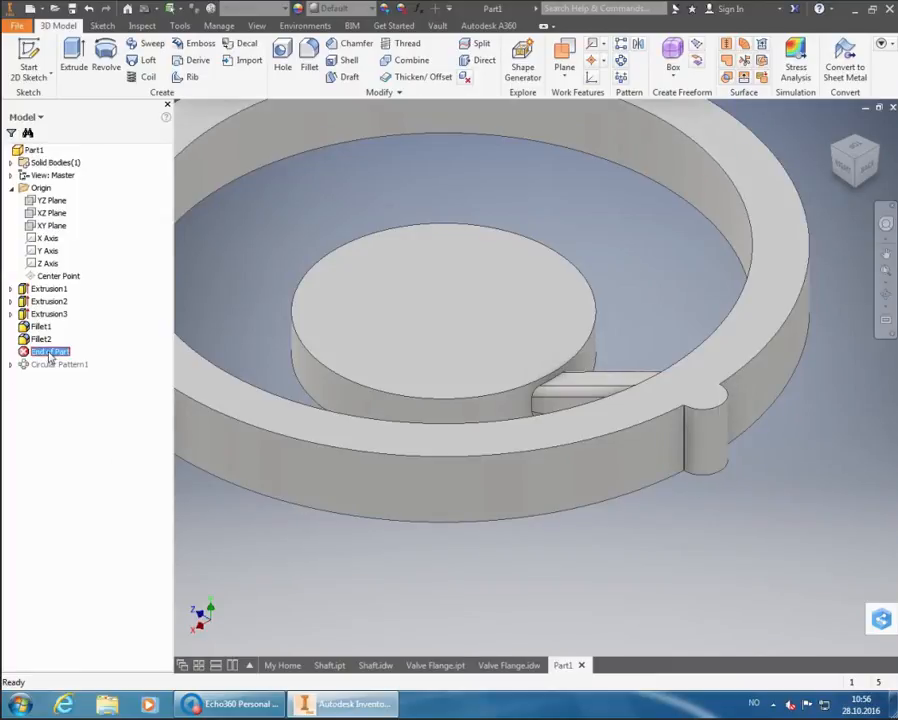
pyautogui.moveTo(49, 357)
pyautogui.mouseDown()
pyautogui.moveTo(62, 364)
pyautogui.moveTo(62, 375)
pyautogui.moveTo(55, 371)
pyautogui.mouseUp()
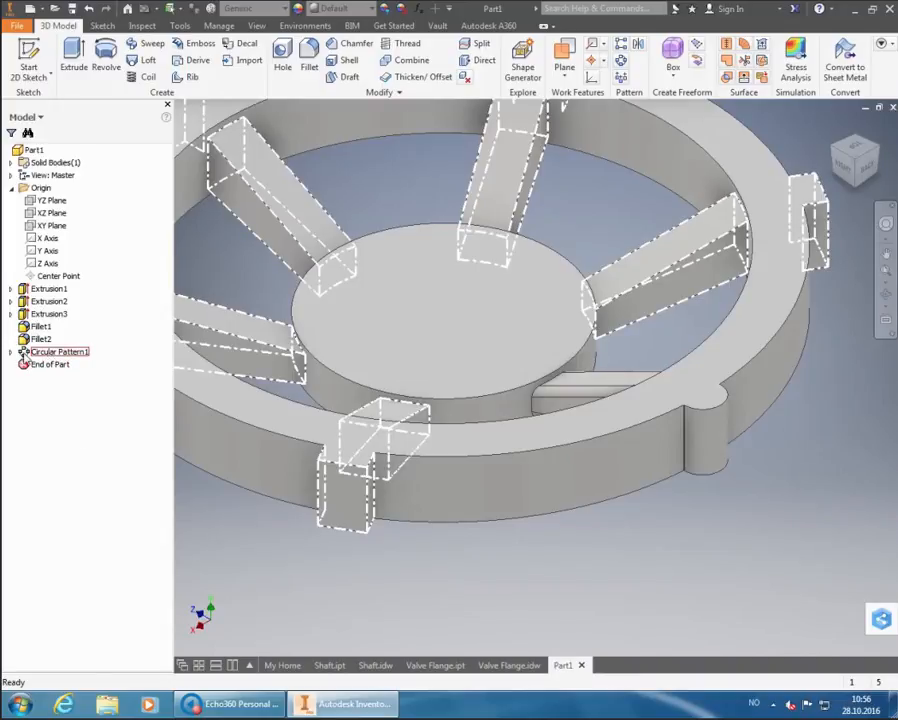
pyautogui.click(24, 354)
pyautogui.click(12, 353)
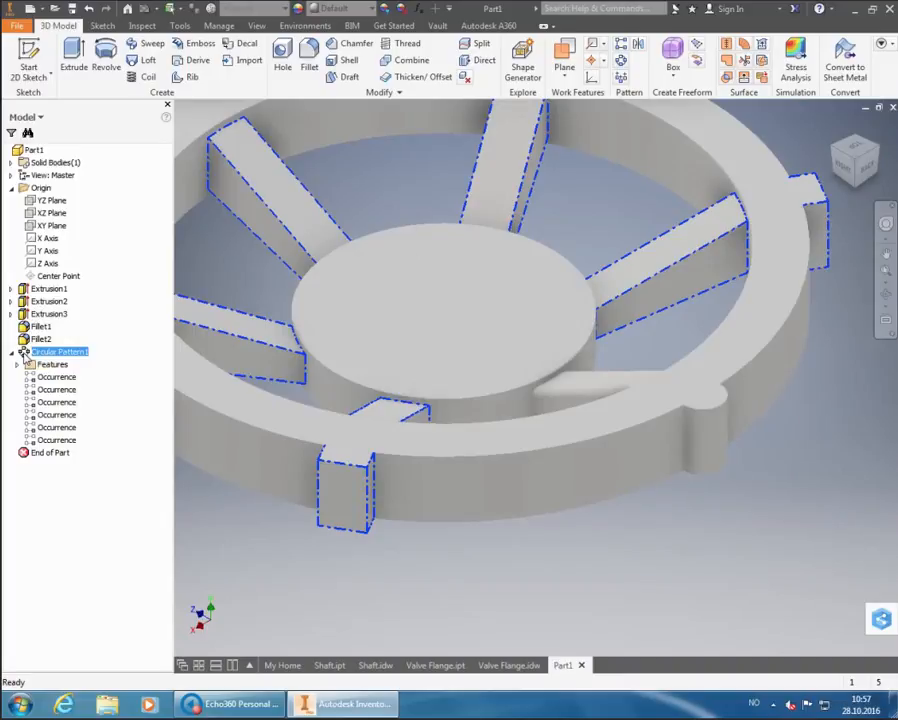
pyautogui.doubleClick(24, 355)
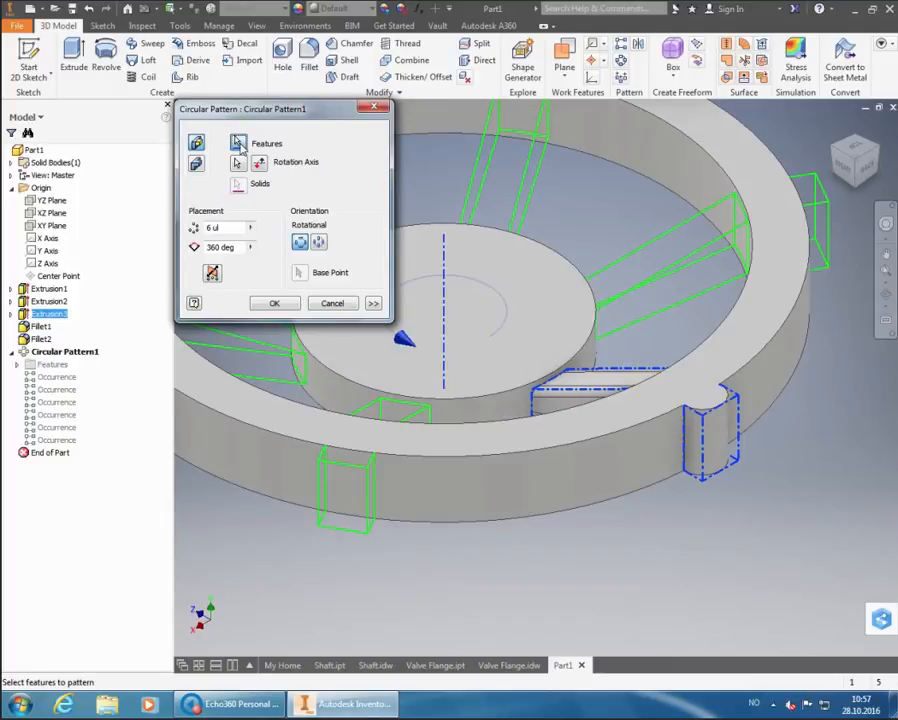
pyautogui.click(42, 328)
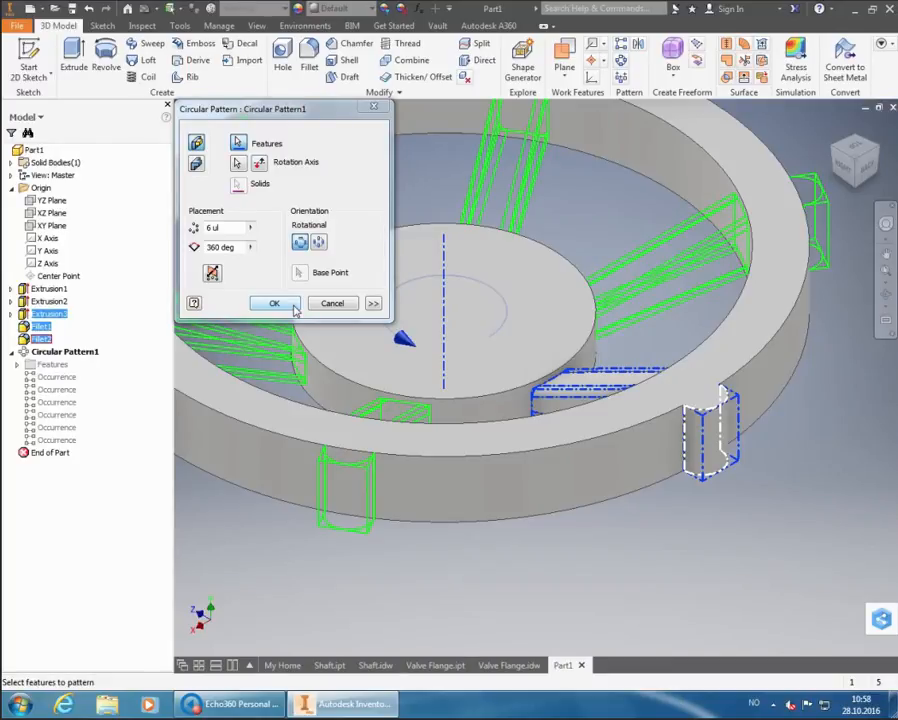
pyautogui.click(294, 308)
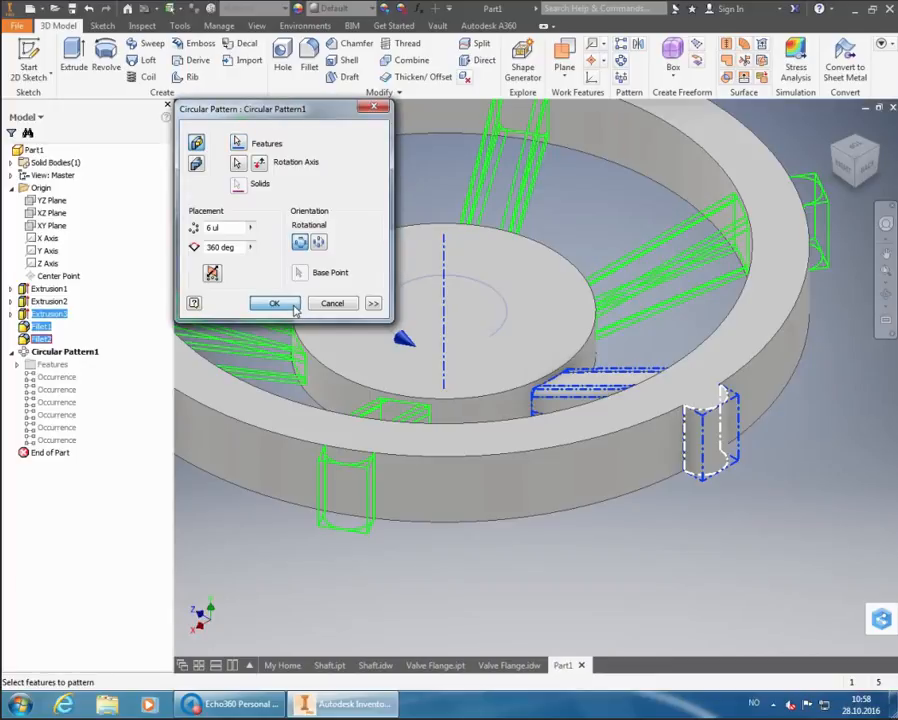
# - Apply the edited circular pattern with the web and block fillets included in its features
pyautogui.click(294, 308)
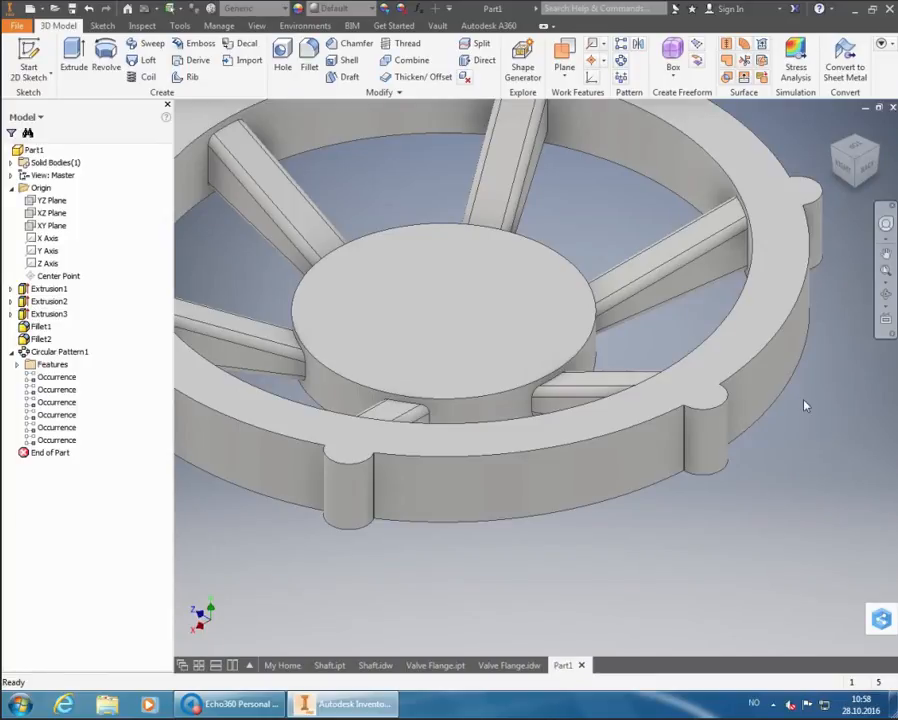
pyautogui.click(858, 163)
pyautogui.scroll(5, 565, 363)
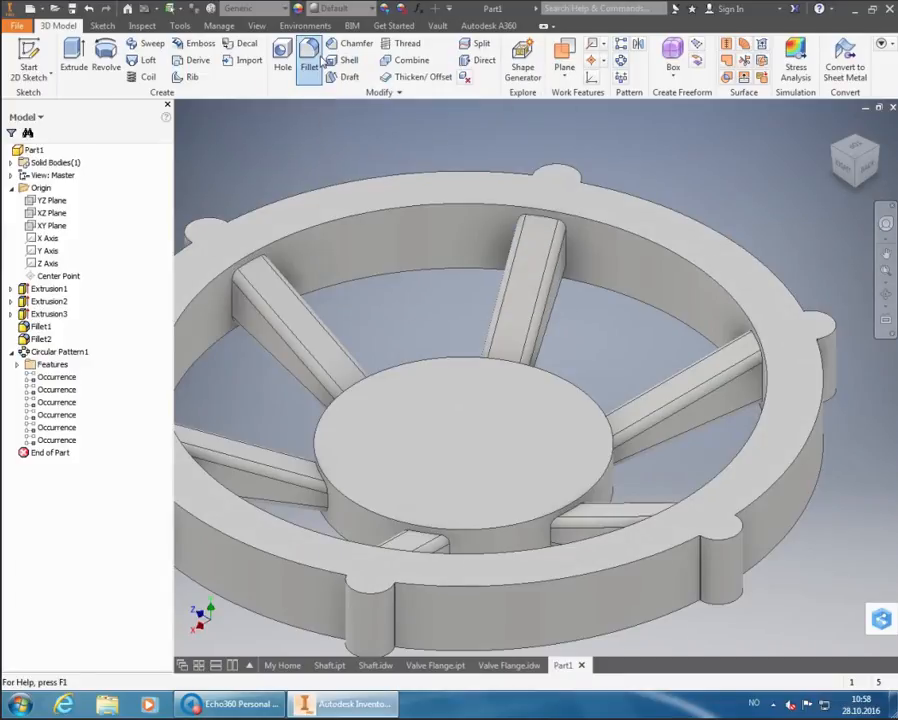
# - Set up a 2 mm fillet in Loop mode on the outer ring's upper and lower edge loops, both outside and inside
pyautogui.click(318, 60)
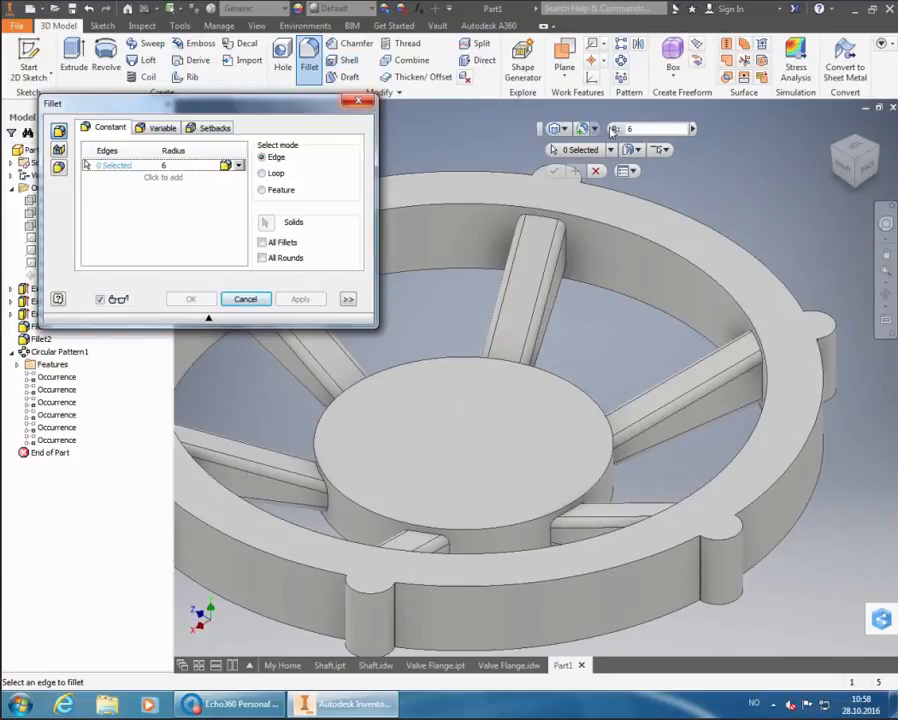
pyautogui.moveTo(644, 129); pyautogui.dragTo(616, 130)
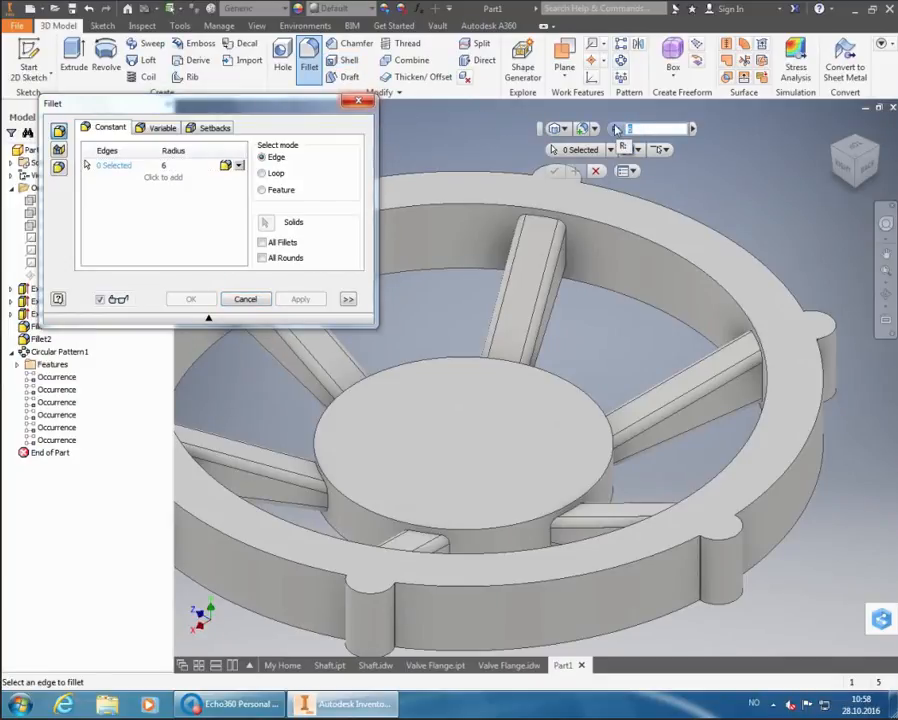
pyautogui.write('2')
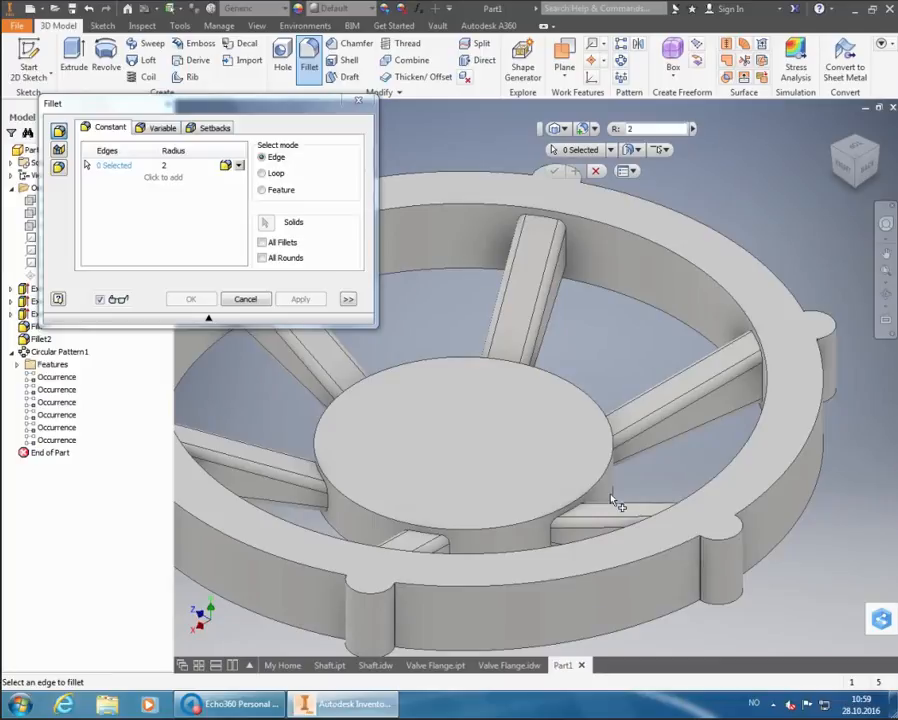
pyautogui.click(268, 177)
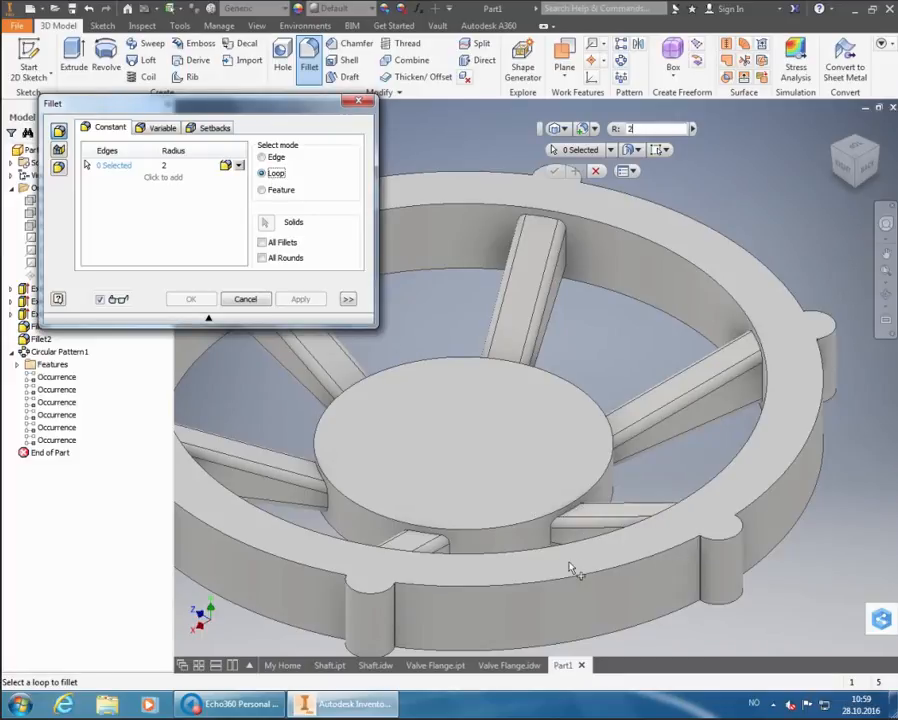
pyautogui.moveTo(598, 604)
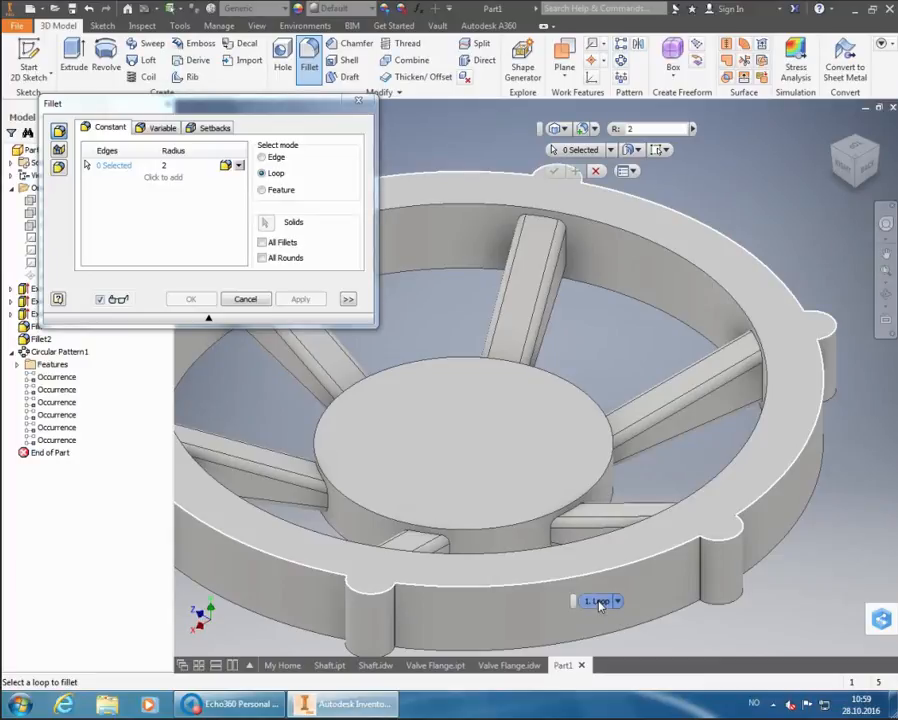
pyautogui.click(598, 602)
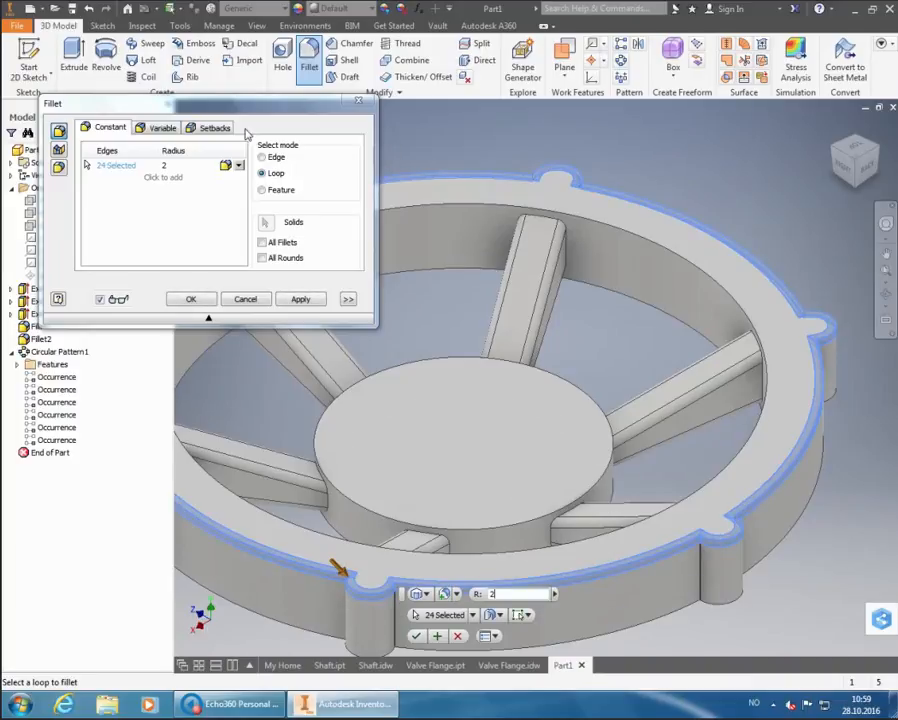
pyautogui.click(617, 233)
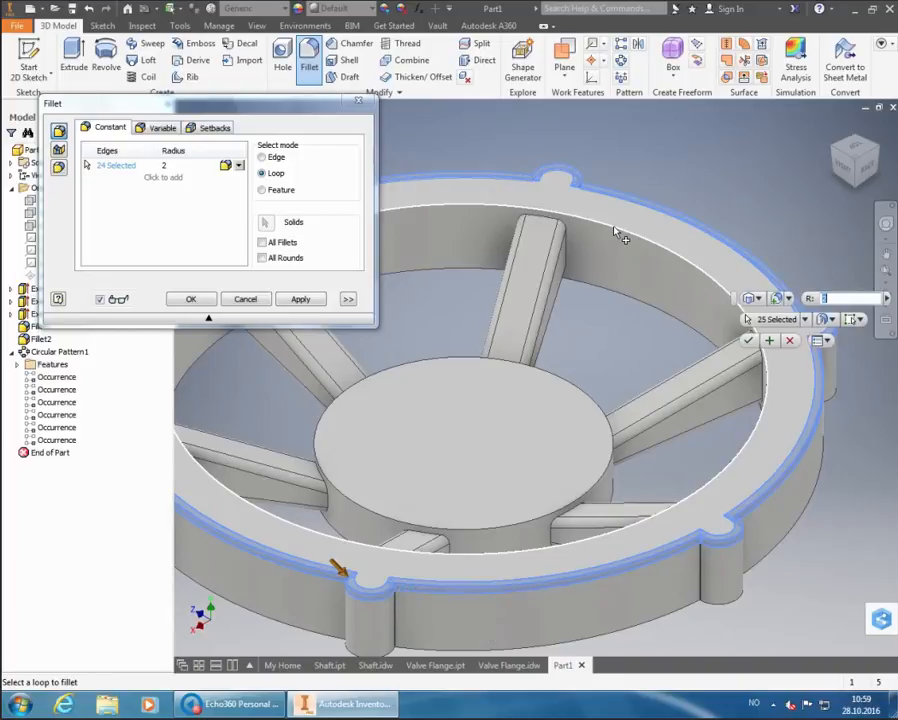
pyautogui.click(641, 308)
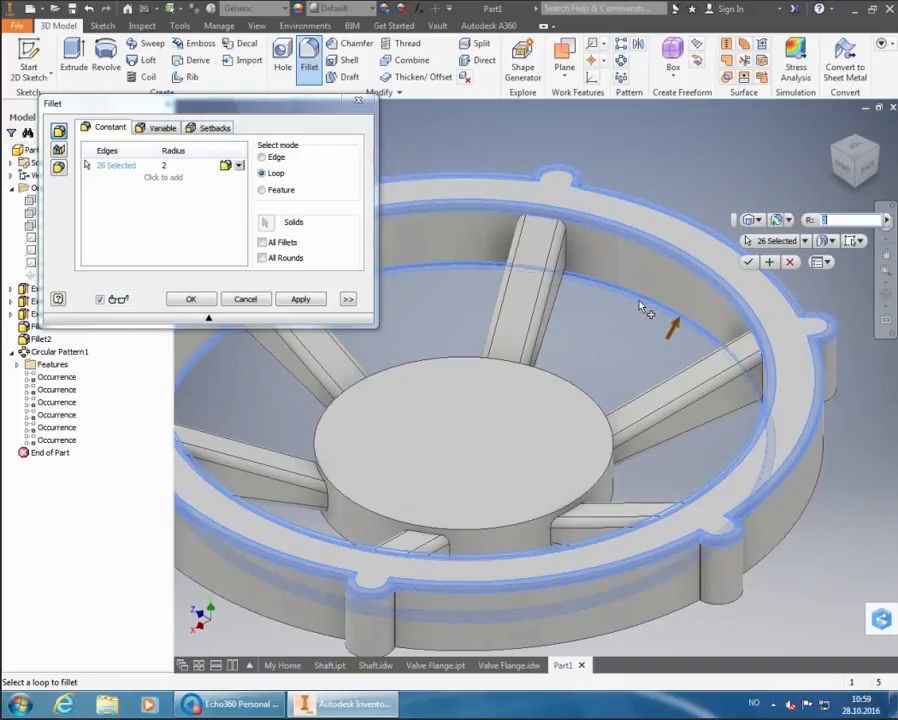
pyautogui.click(797, 538)
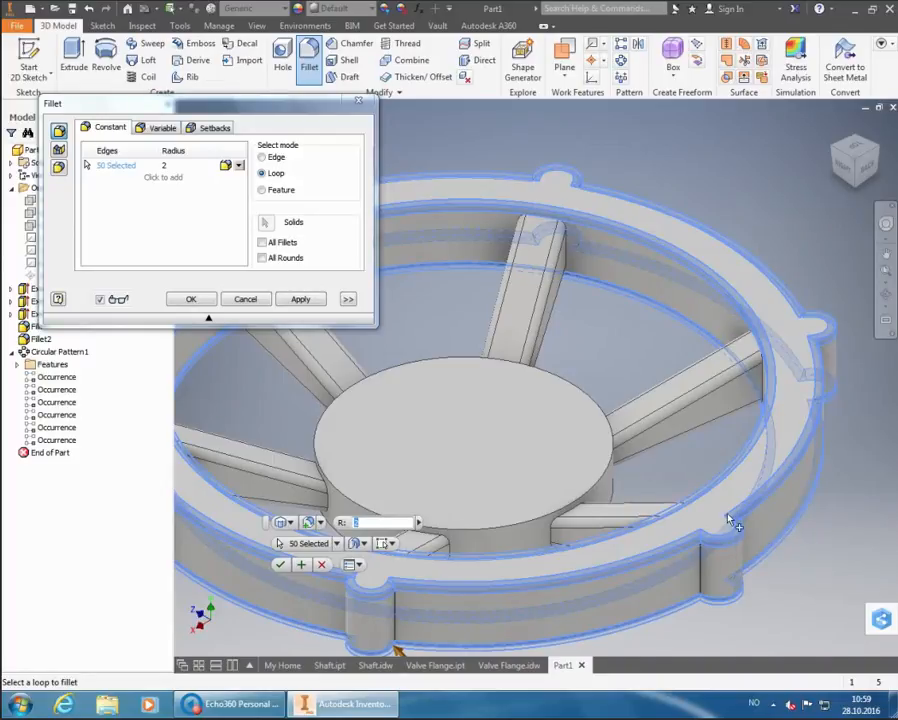
# - Add the central disc's upper and lower edge loops to the 2 mm fillet and create it
pyautogui.click(617, 478)
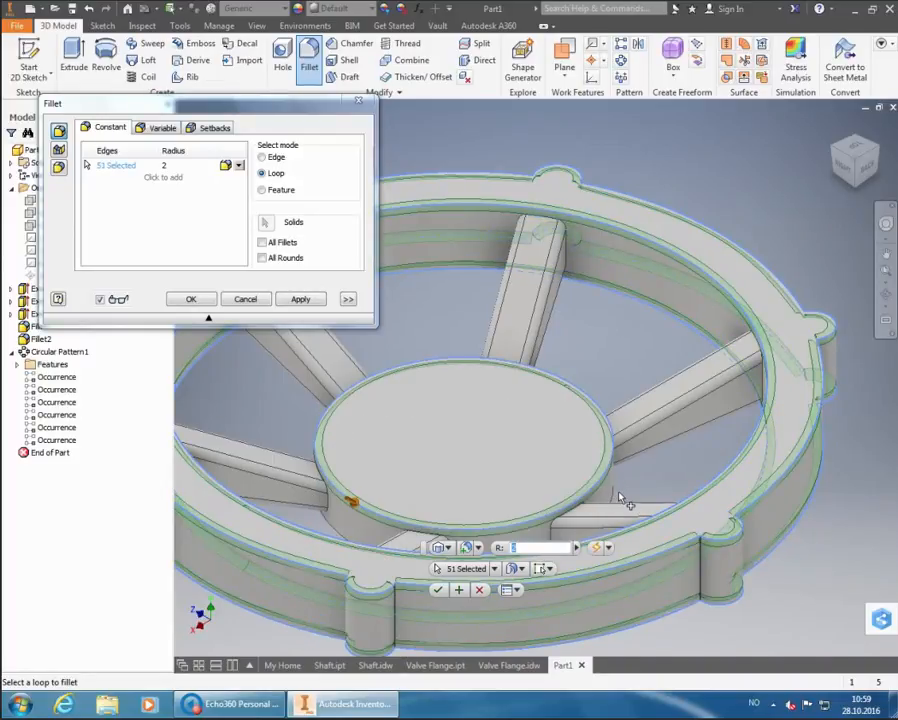
pyautogui.click(615, 499)
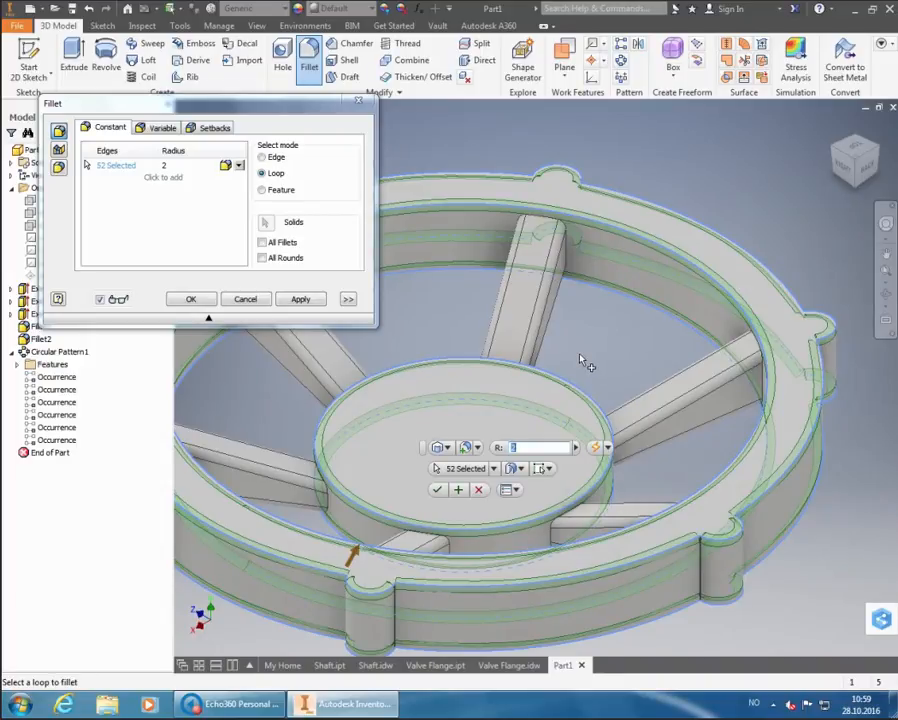
pyautogui.scroll(3, 612, 360)
pyautogui.scroll(-4, 568, 458)
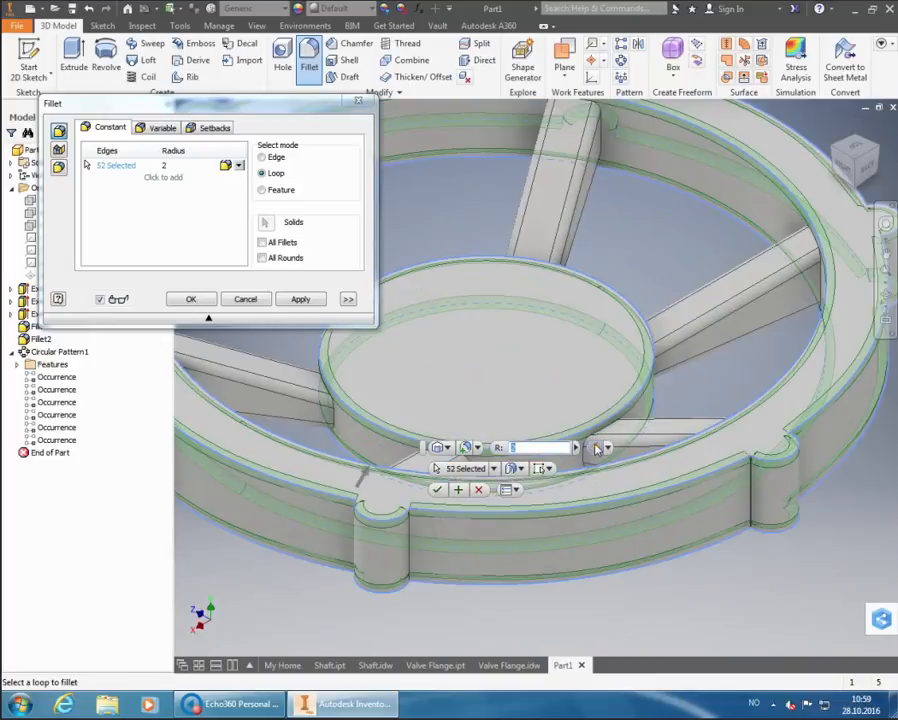
pyautogui.click(597, 449)
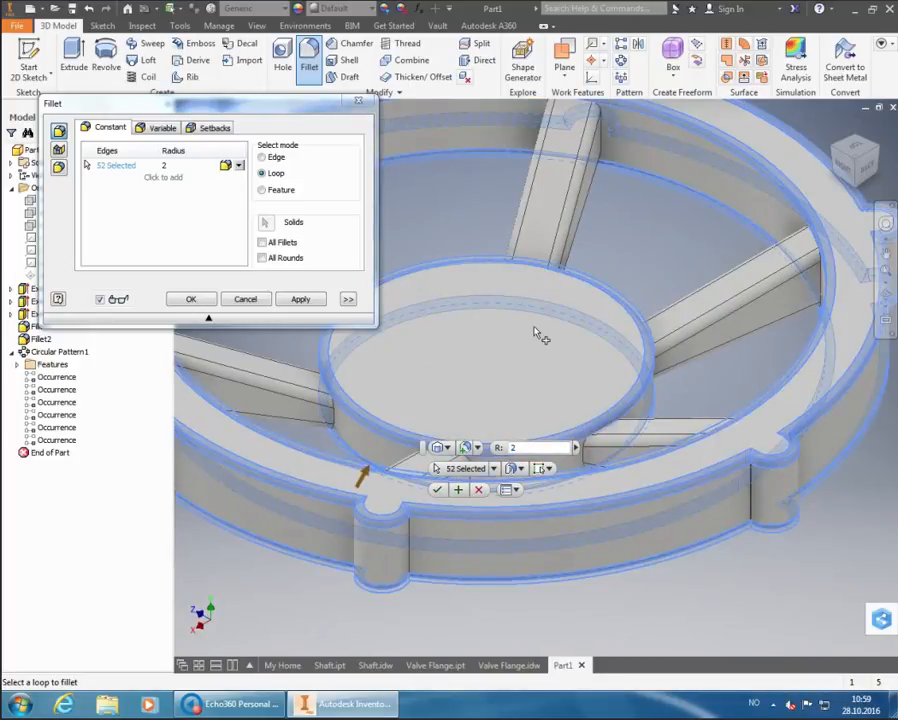
pyautogui.scroll(5, 545, 378)
pyautogui.scroll(-2, 620, 395)
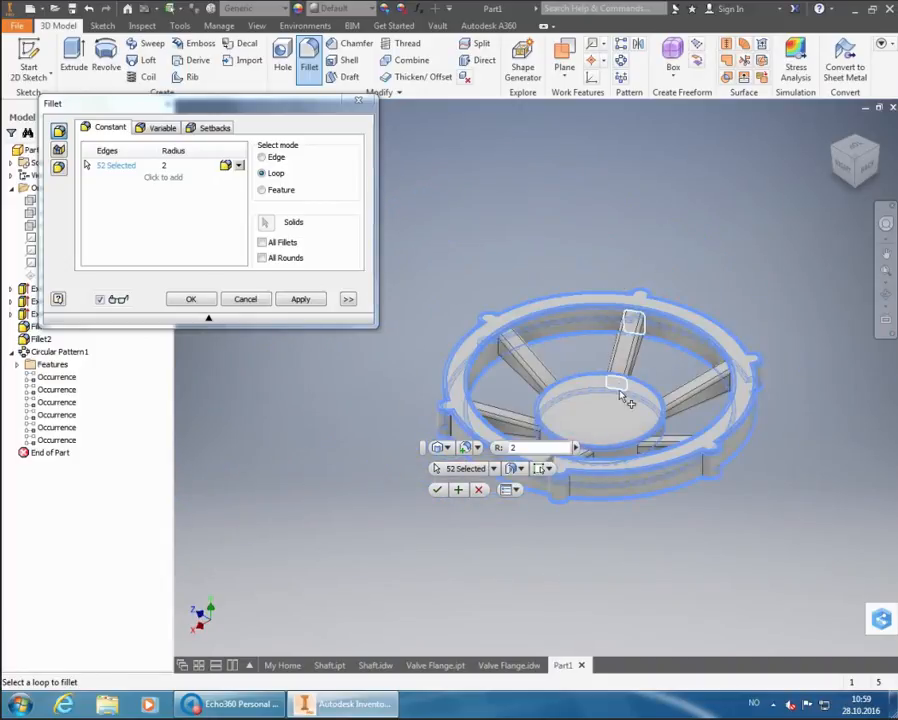
pyautogui.click(441, 493)
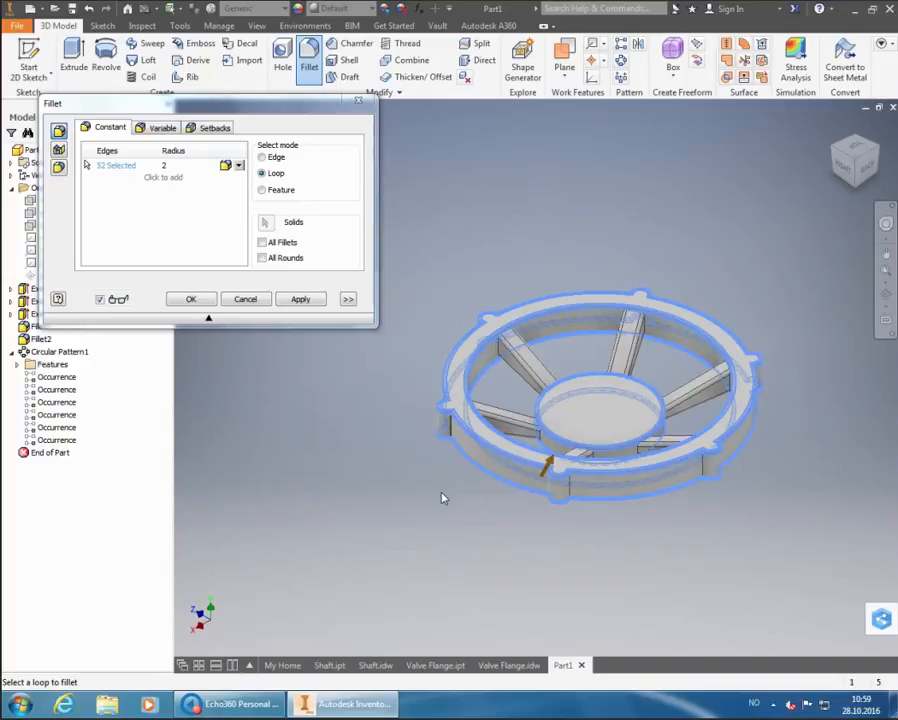
pyautogui.press('Return')
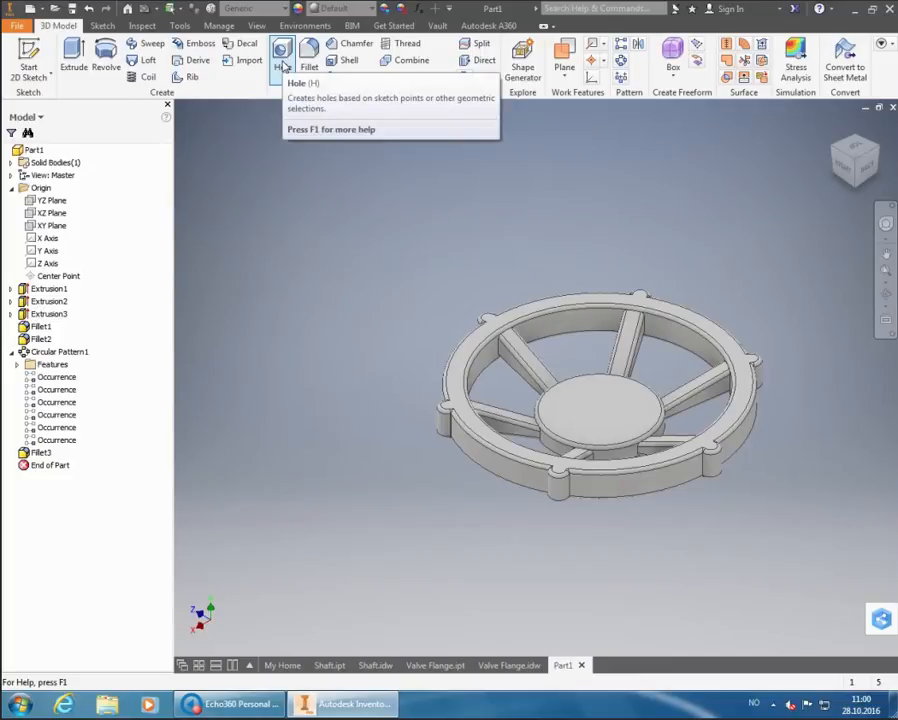
# - Start a hole with Concentric placement on the central disc's upper face, referenced to the disc's cylindrical face
pyautogui.click(283, 66)
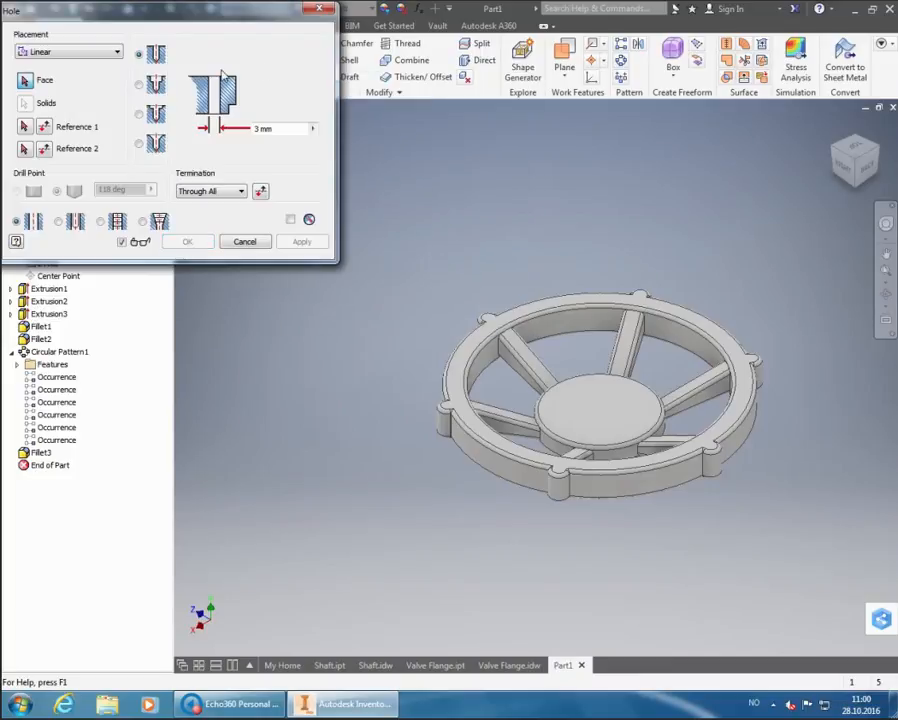
pyautogui.click(110, 56)
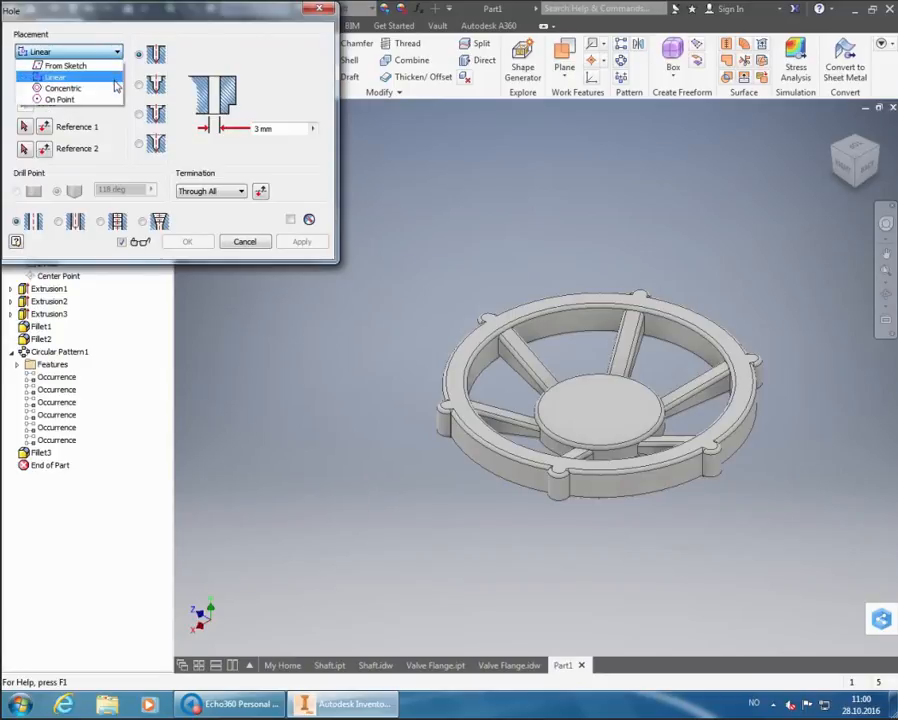
pyautogui.click(116, 89)
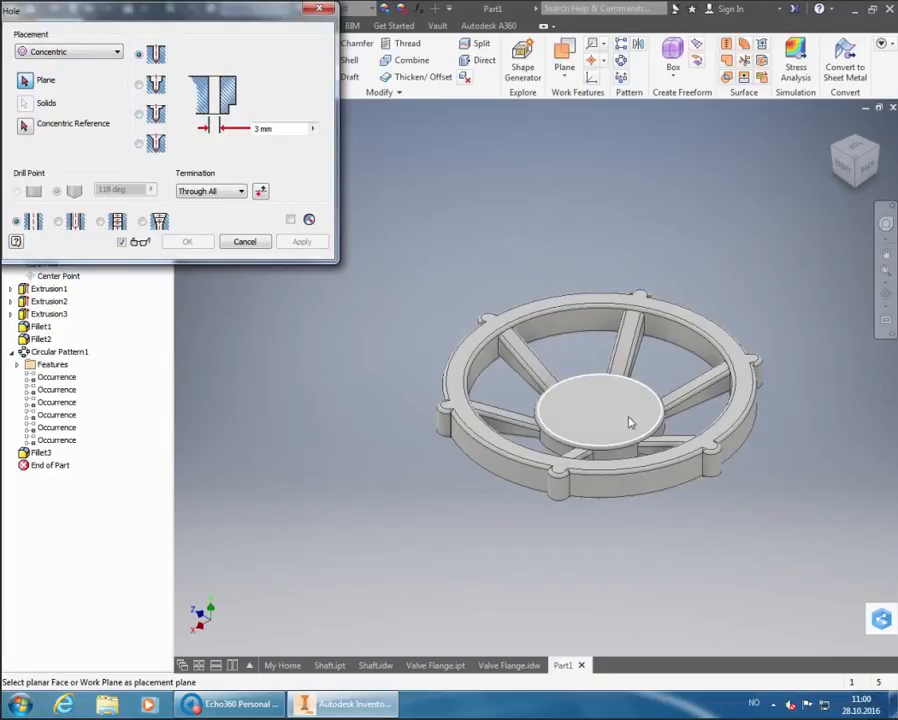
pyautogui.moveTo(630, 422)
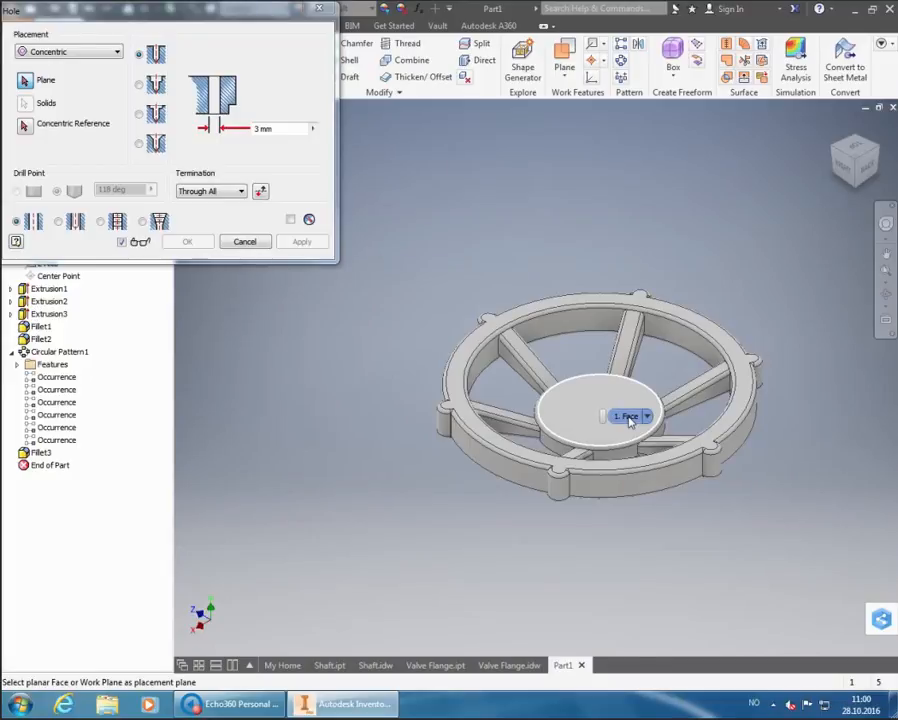
pyautogui.click(627, 417)
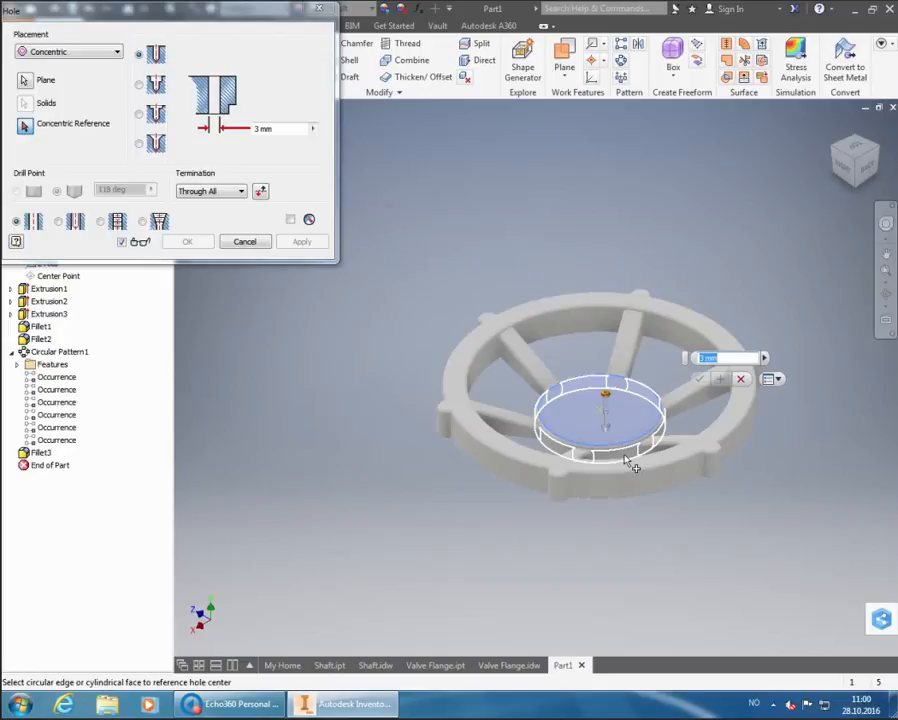
pyautogui.click(628, 461)
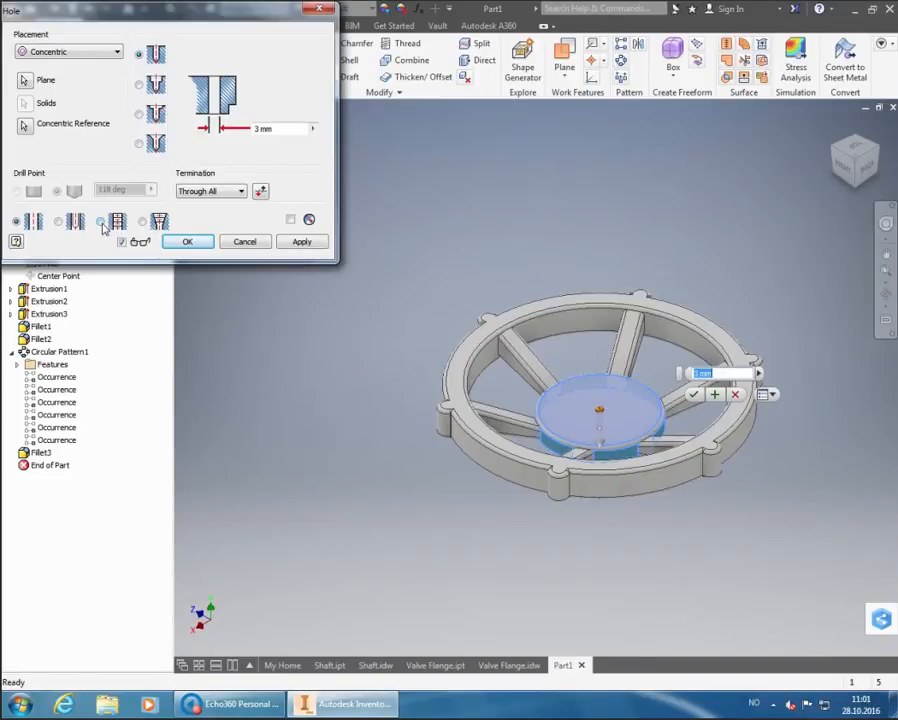
# - Make the disc's hole tapped with an ISO Metric profile thread, size 14, designation M14x1.5, Through All, and create it
pyautogui.click(103, 225)
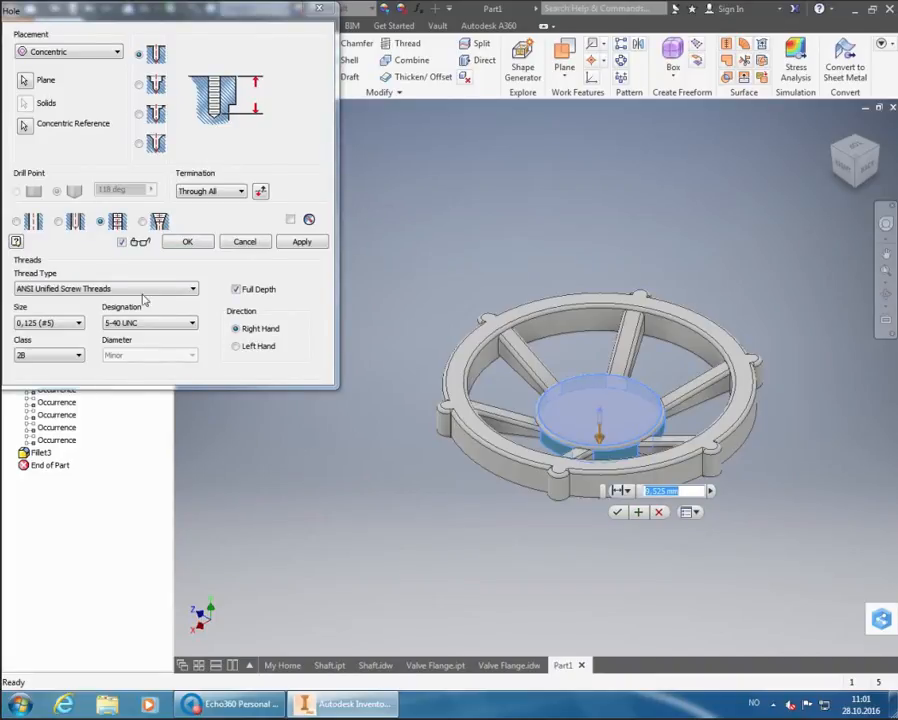
pyautogui.click(197, 291)
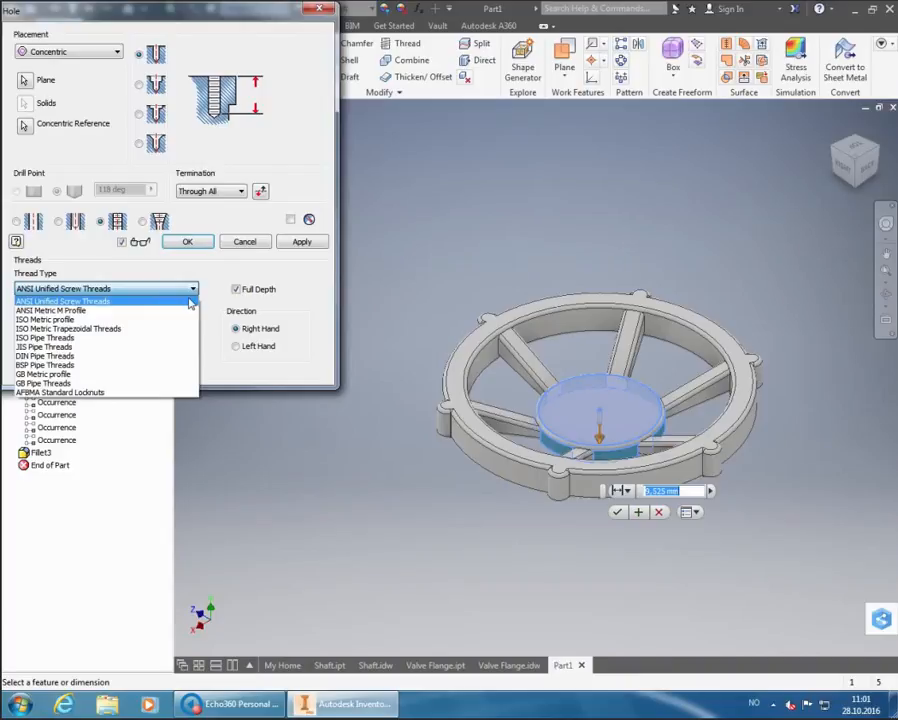
pyautogui.click(180, 324)
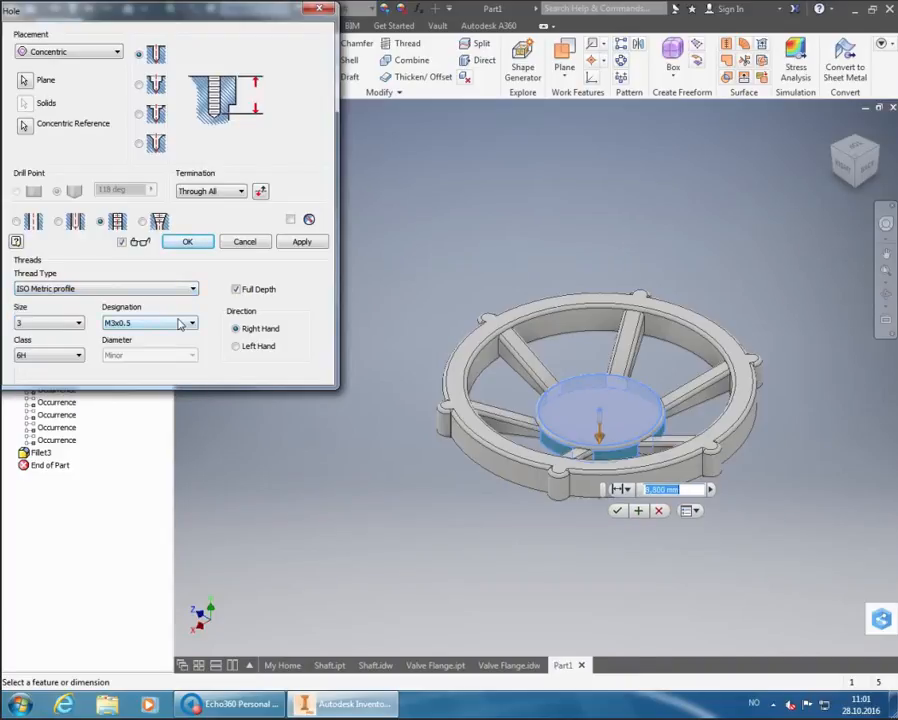
pyautogui.click(56, 328)
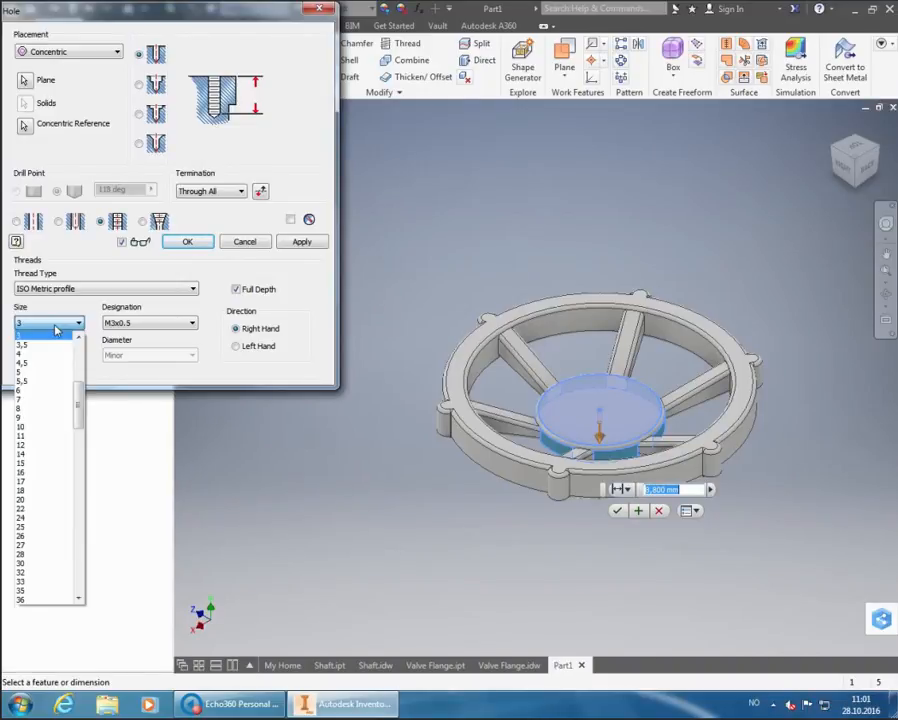
pyautogui.click(46, 453)
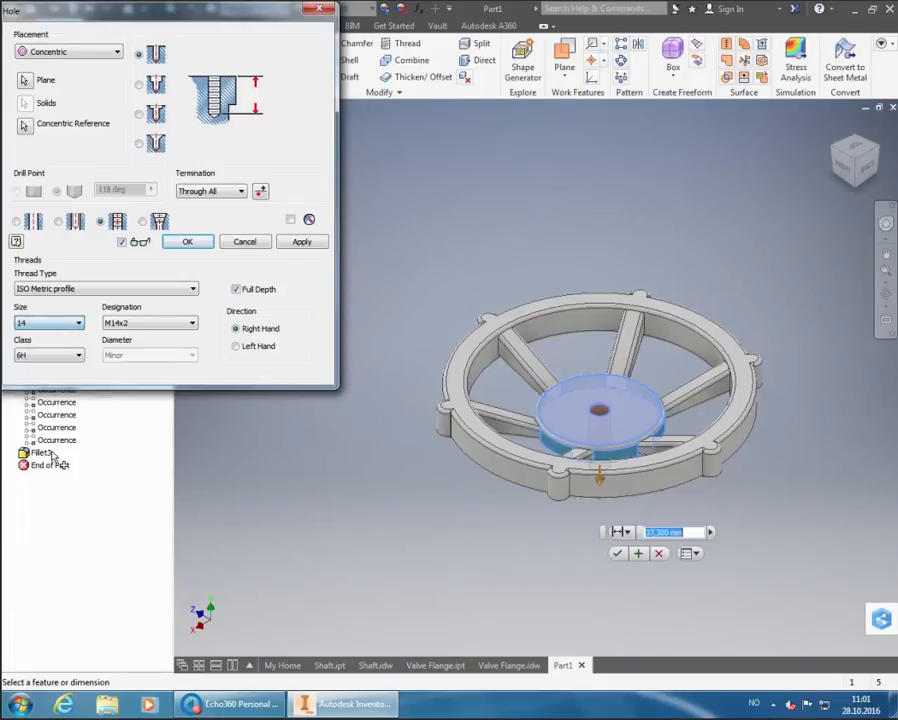
pyautogui.click(149, 324)
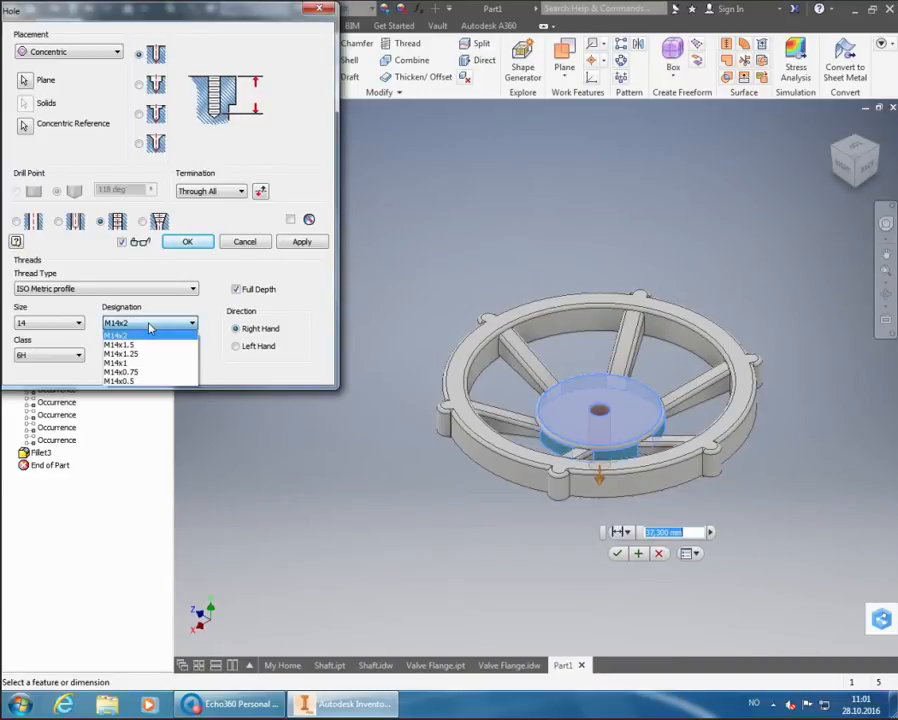
pyautogui.click(151, 345)
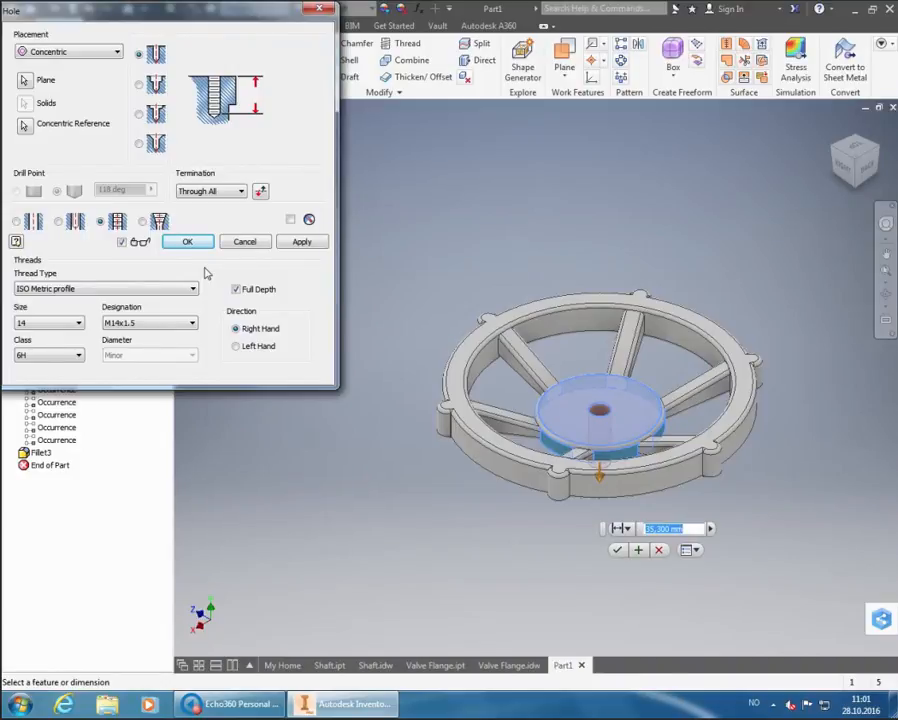
pyautogui.click(234, 192)
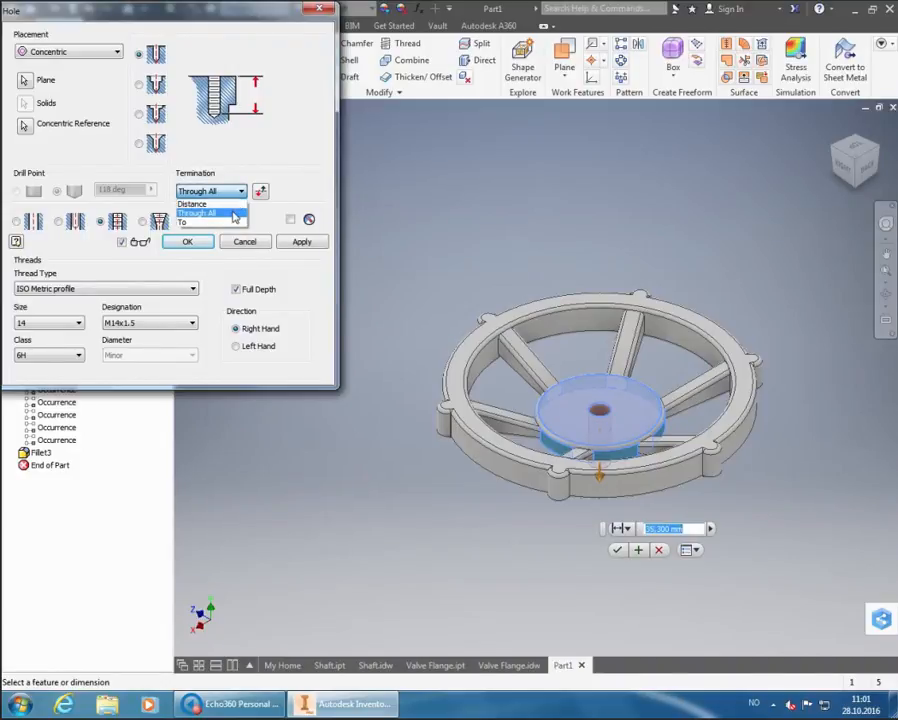
pyautogui.click(234, 213)
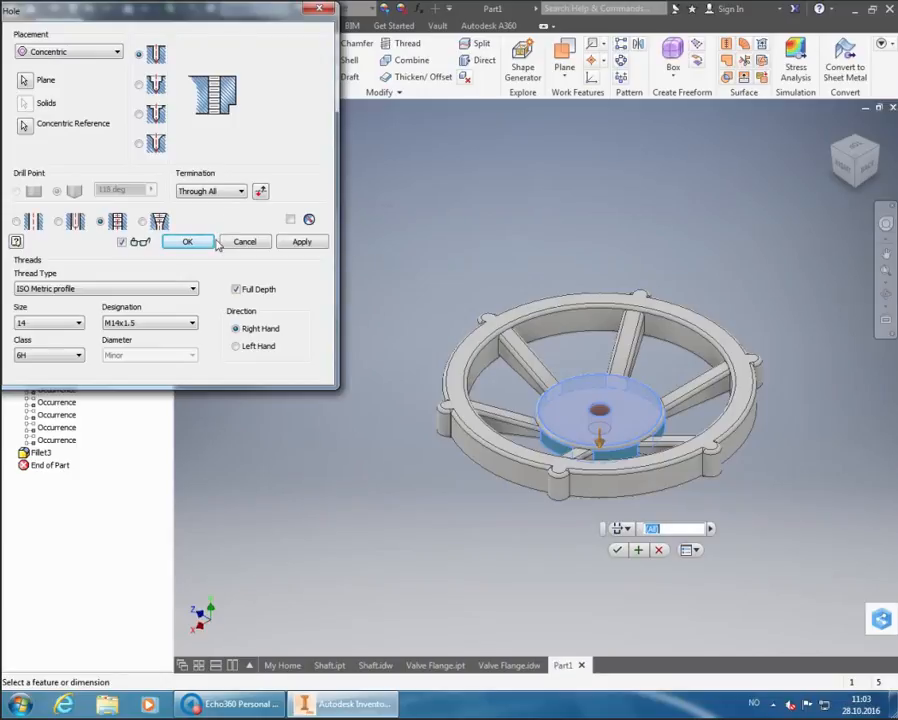
pyautogui.click(200, 242)
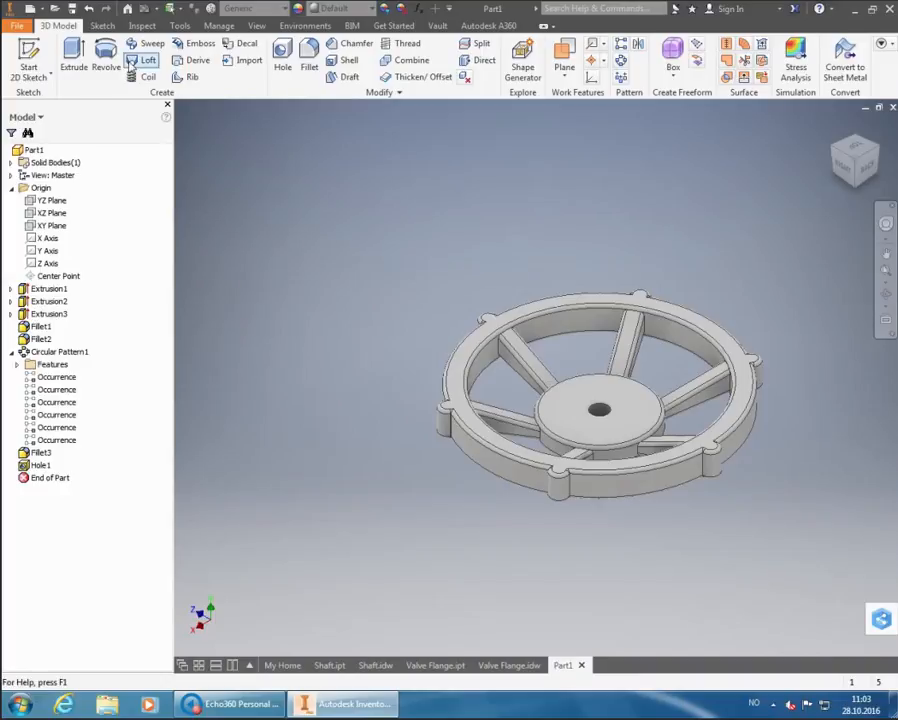
# - Save the finished handwheel part under the file name Wheel in the Practice Task 8B folder
pyautogui.click(72, 8)
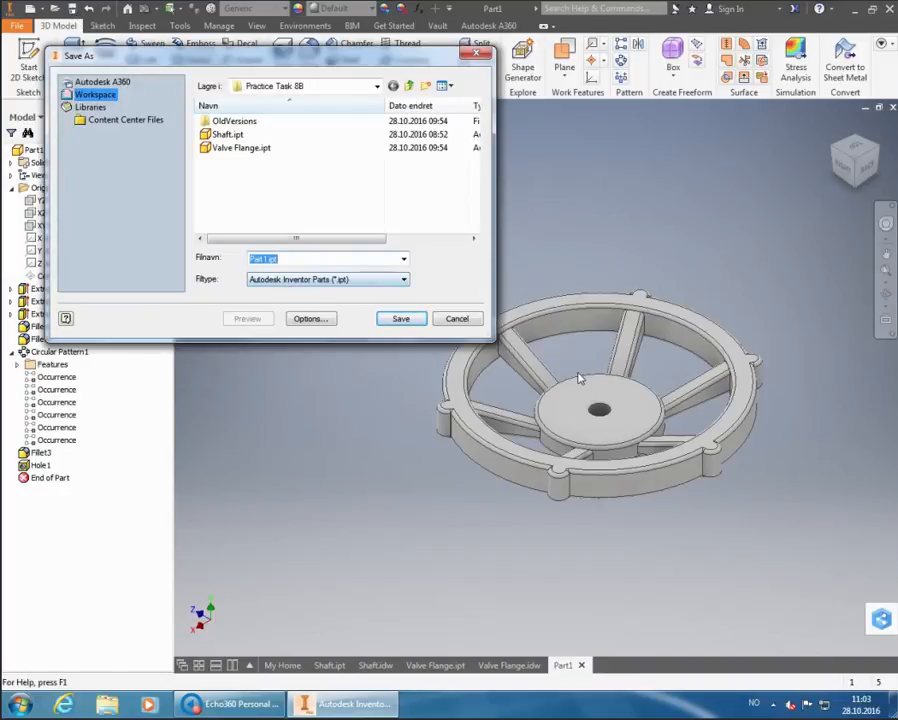
pyautogui.write('Wheel')
pyautogui.press('Return')
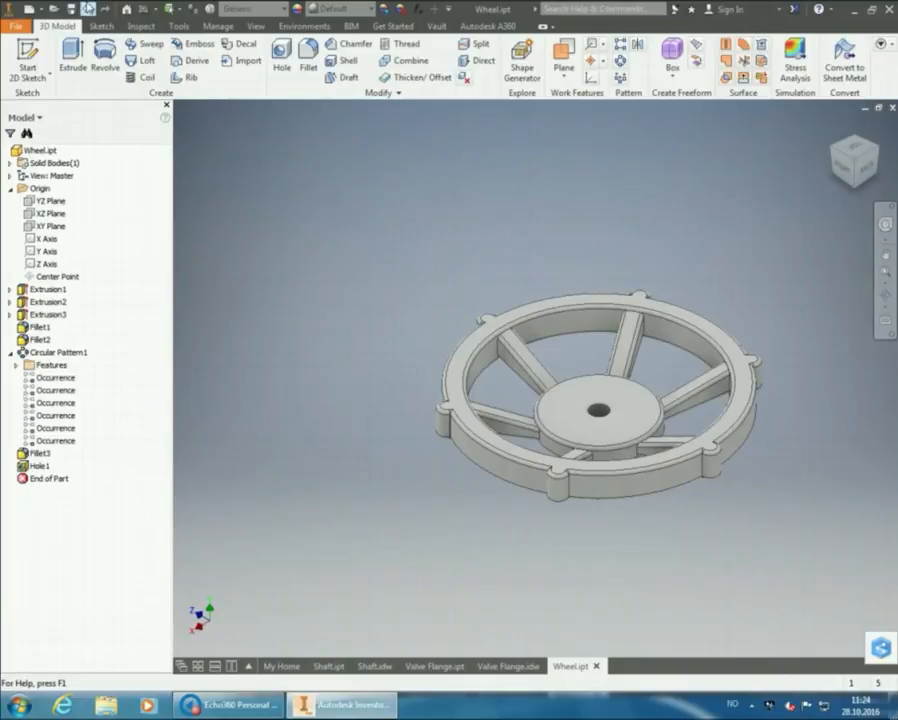
# - Create a new part from the Metric Standard (mm).ipt template and start a sketch on the horizontal XZ plane
pyautogui.click(30, 9)
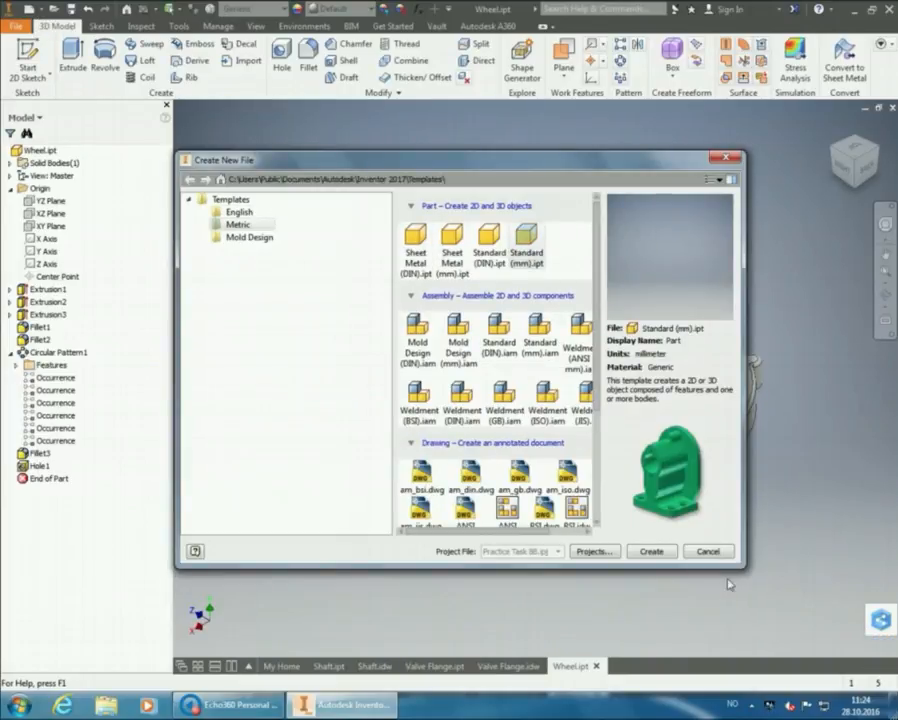
pyautogui.click(651, 552)
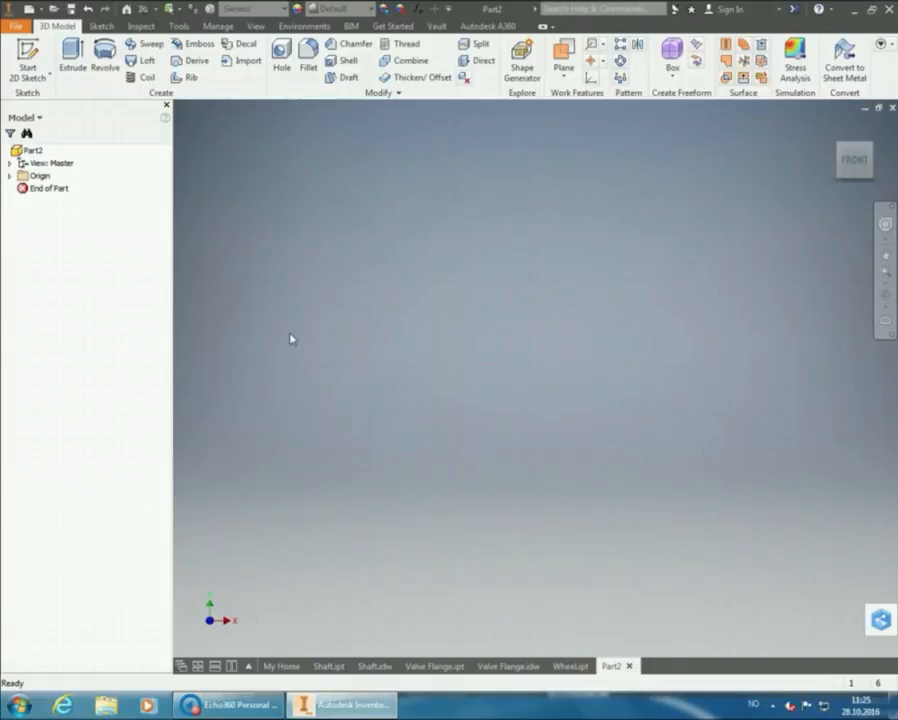
pyautogui.click(28, 55)
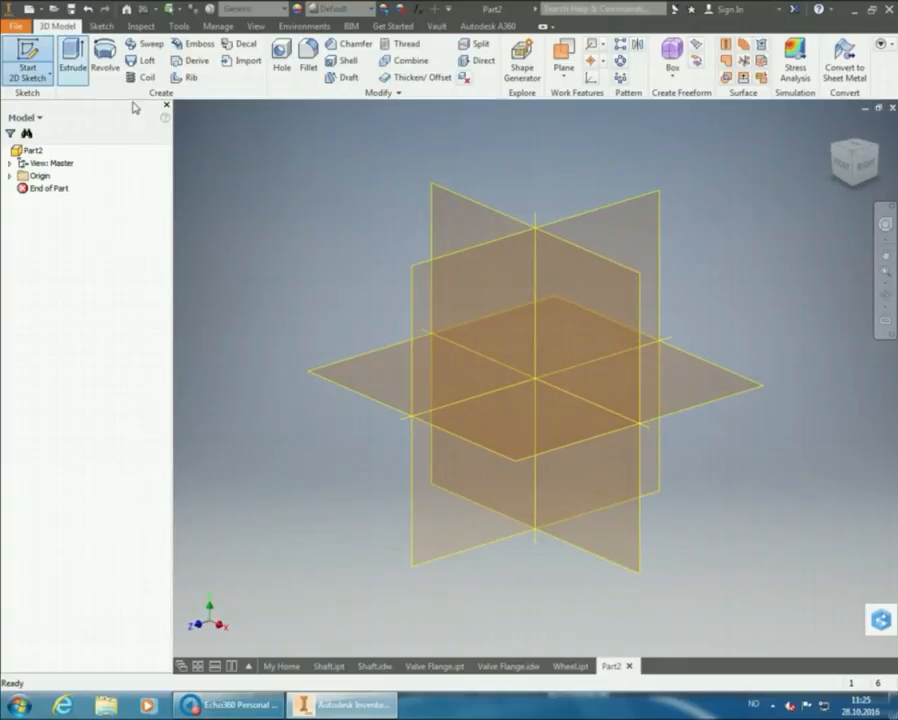
pyautogui.click(554, 398)
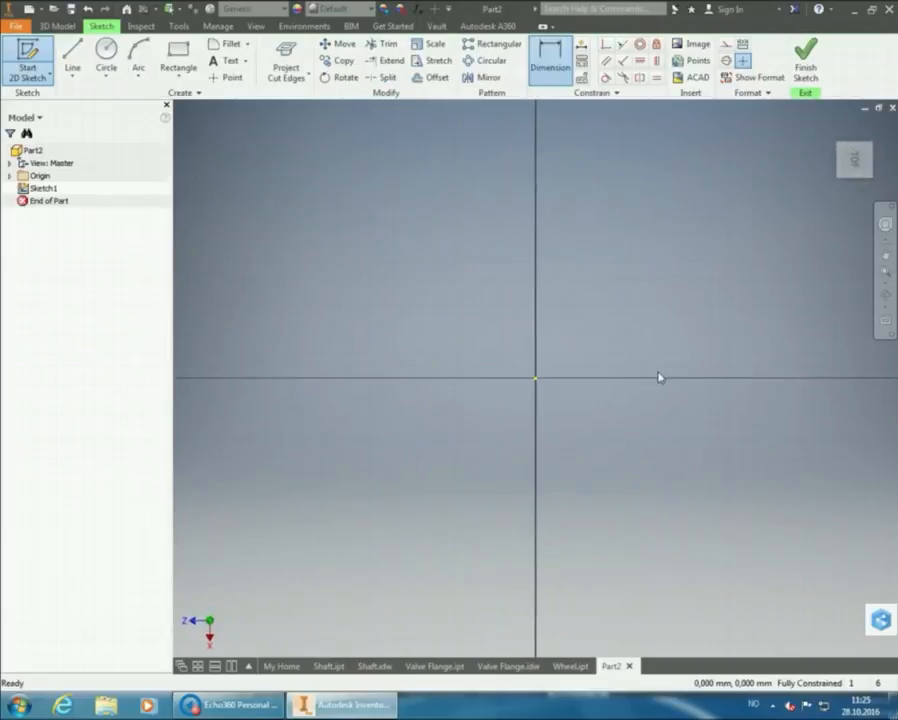
pyautogui.click(870, 131)
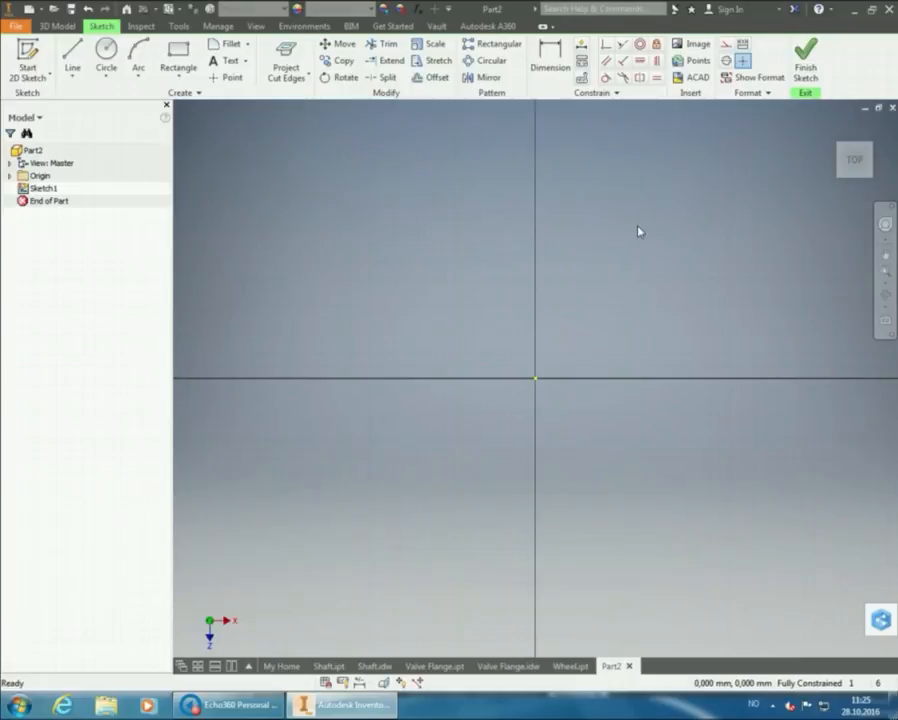
# - Sketch a circle of 125 mm diameter centred on the origin and finish the sketch
pyautogui.click(106, 52)
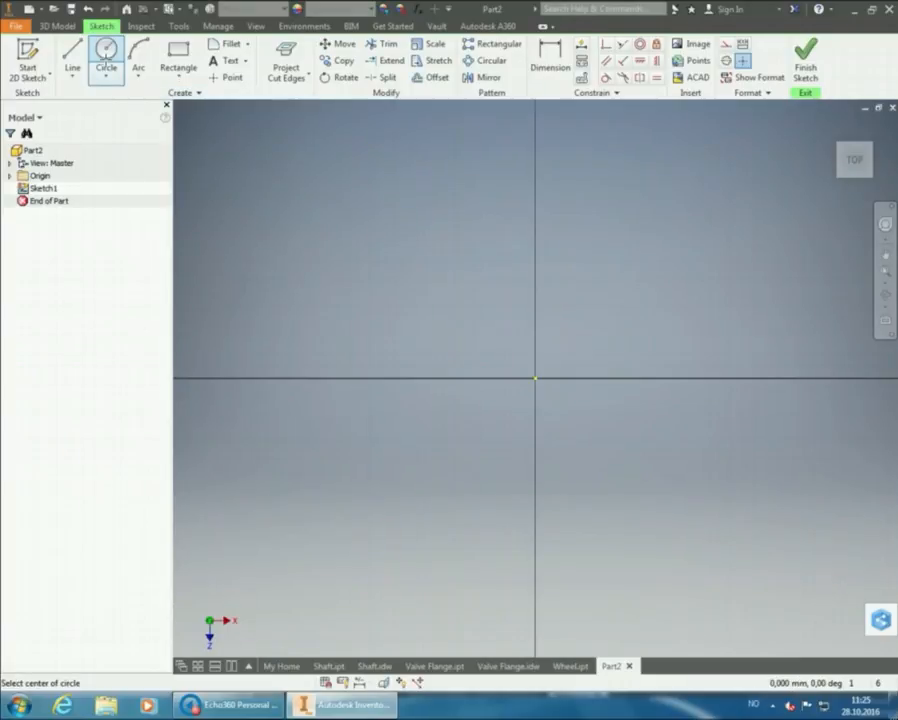
pyautogui.click(535, 378)
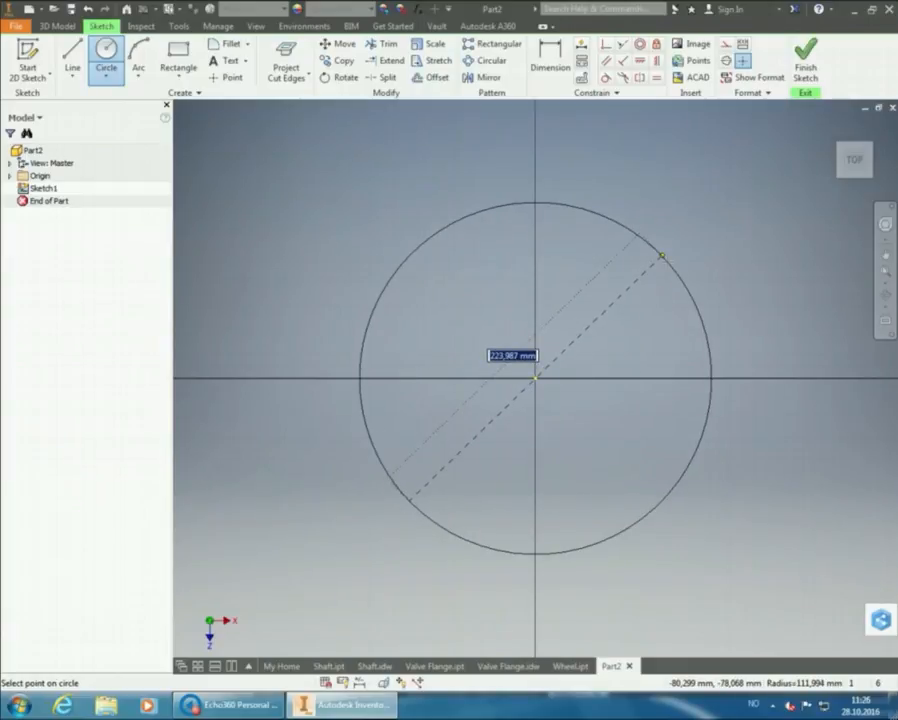
pyautogui.write('125')
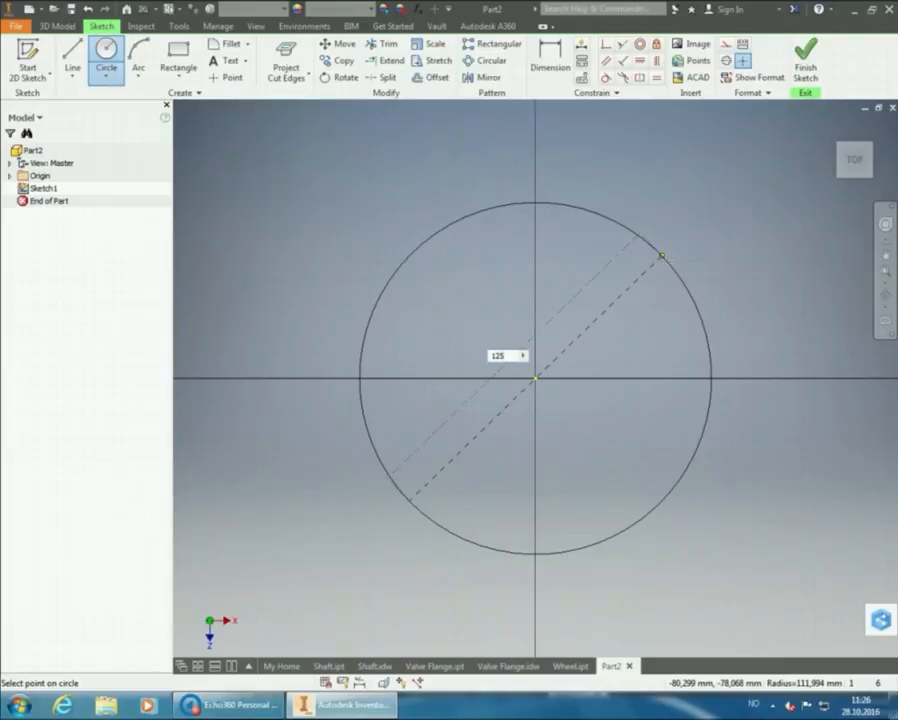
pyautogui.press('Return')
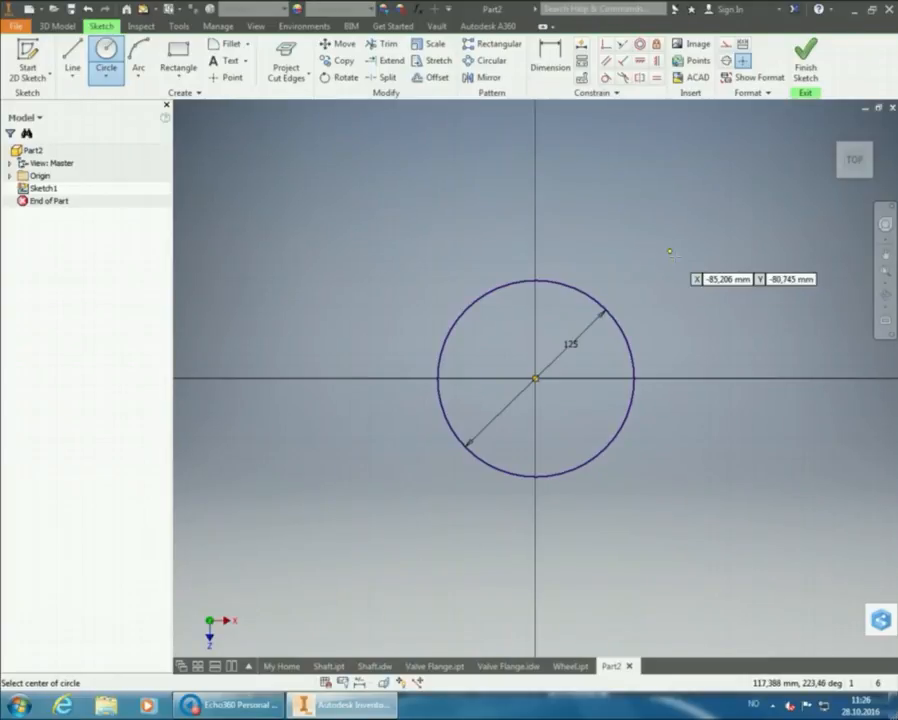
pyautogui.click(806, 66)
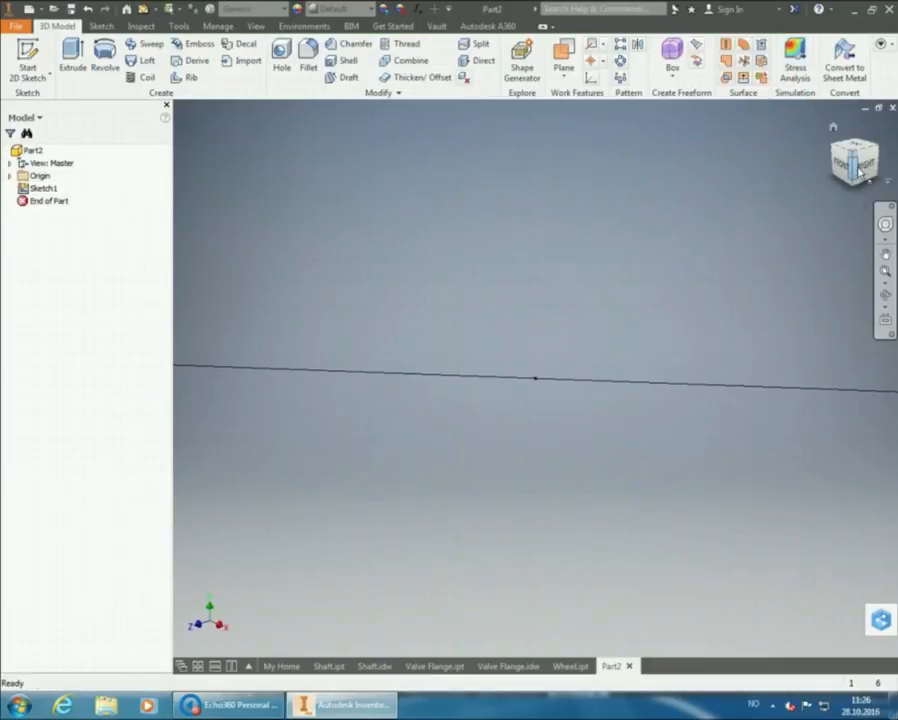
# - Extrude the 125 mm circle upward by 17 mm into a solid disc
pyautogui.click(854, 156)
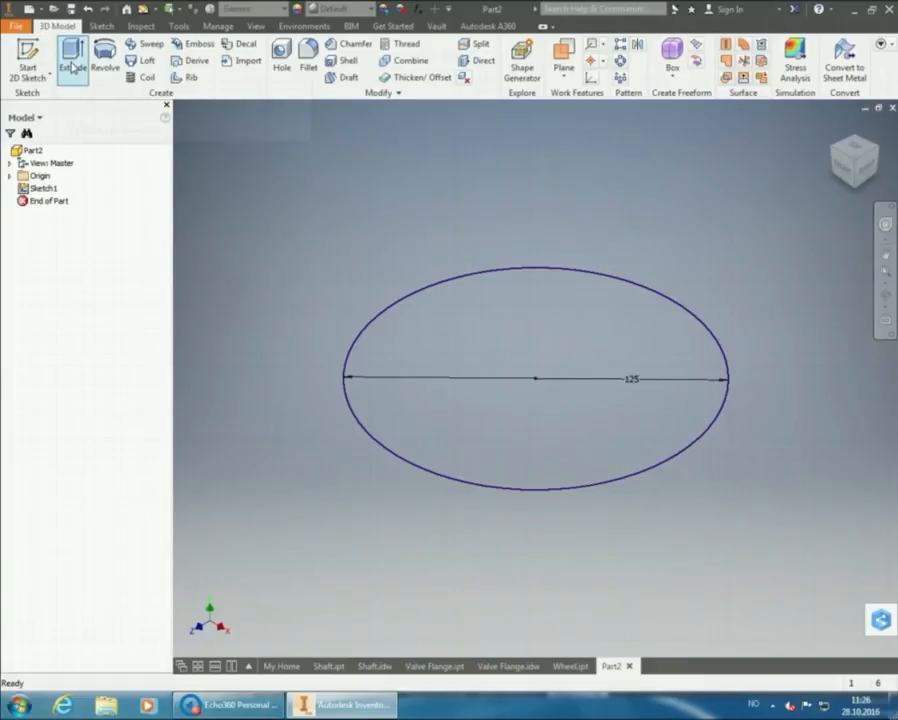
pyautogui.click(72, 66)
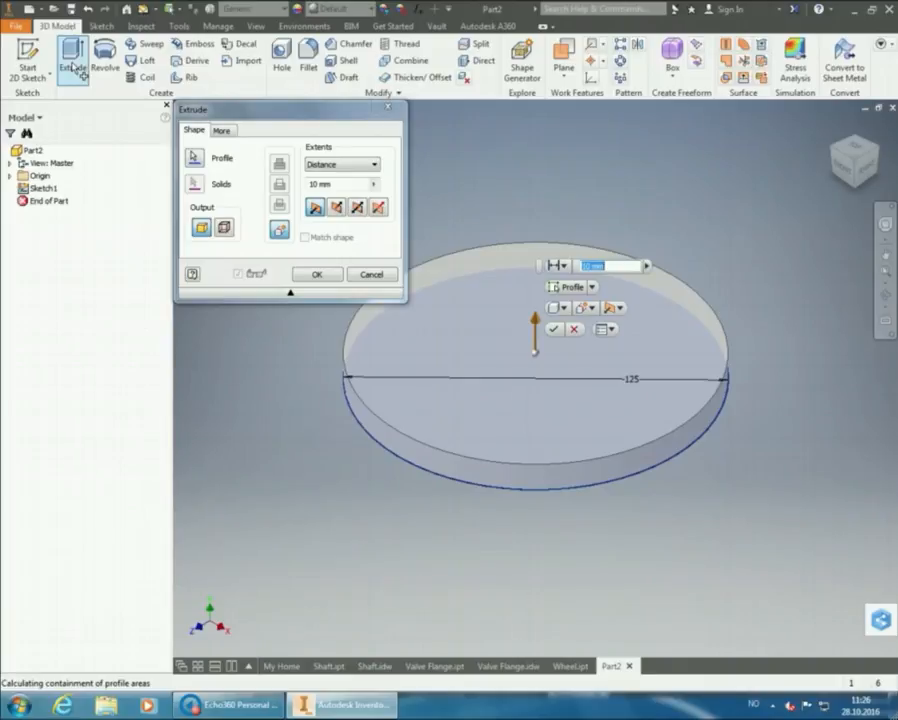
pyautogui.write('17')
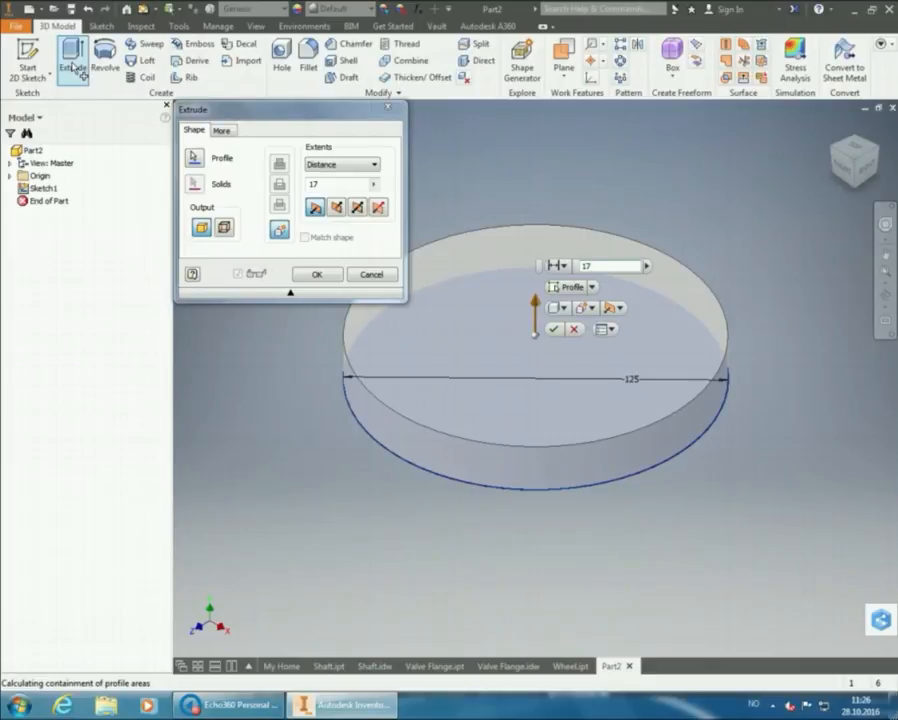
pyautogui.press('Return')
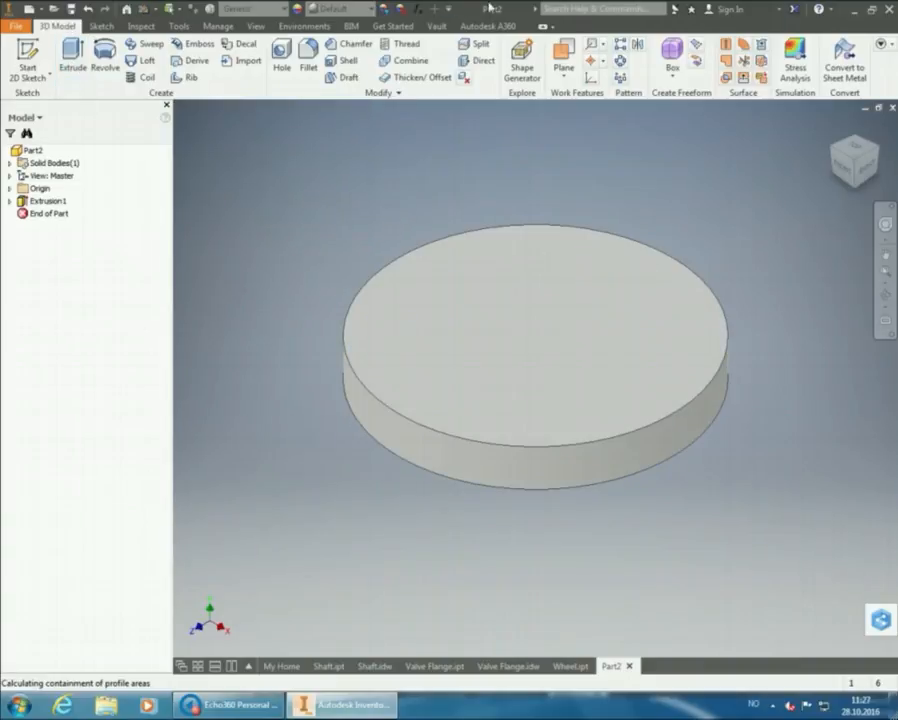
# - Sketch a circle of 60 mm diameter centred on the disc's underside and finish the sketch
pyautogui.click(860, 195)
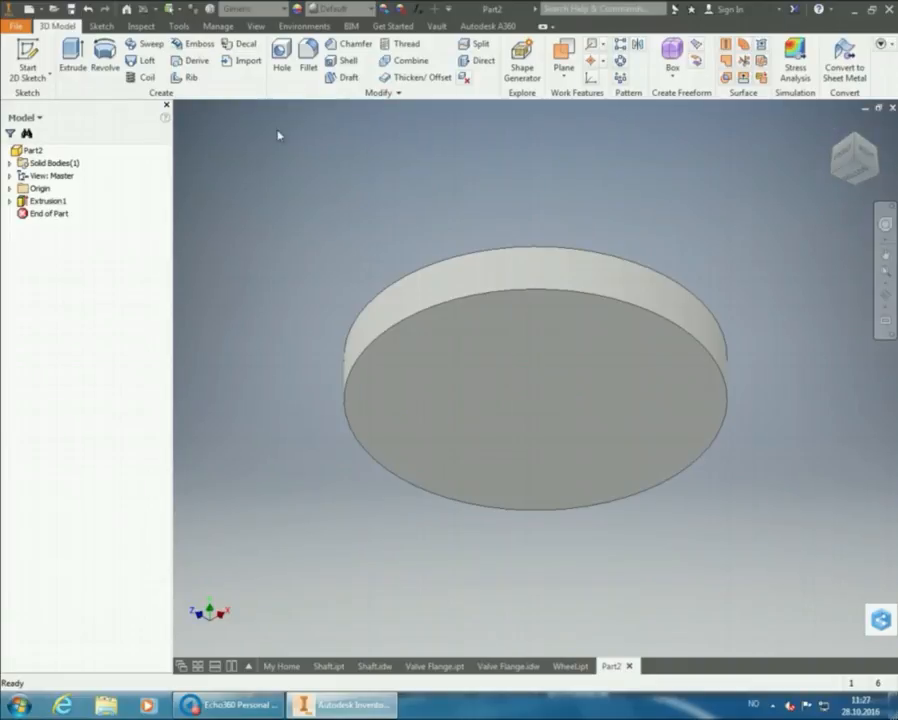
pyautogui.click(28, 62)
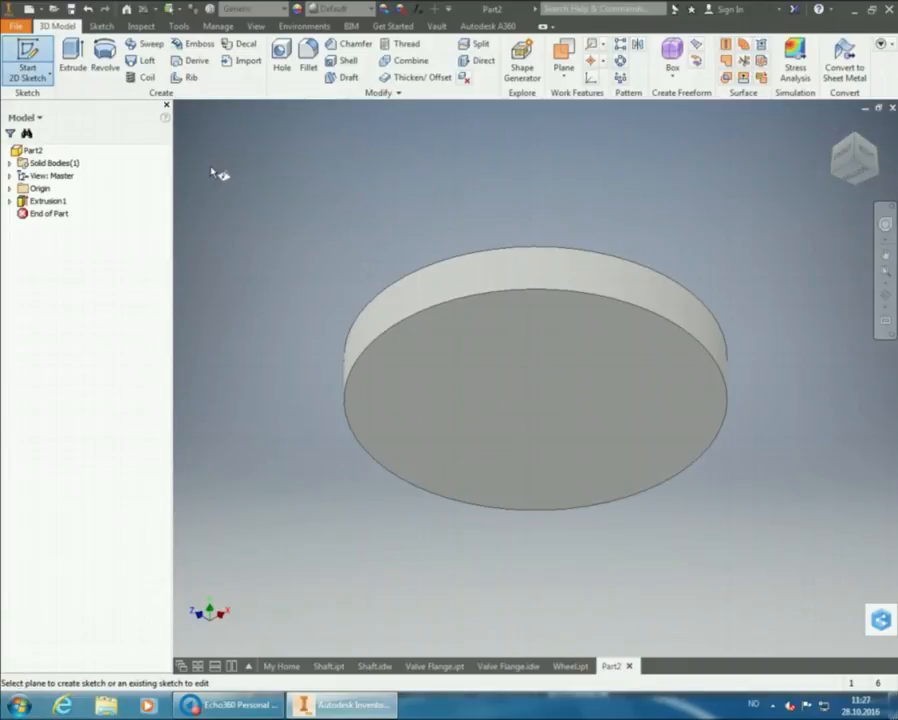
pyautogui.click(539, 384)
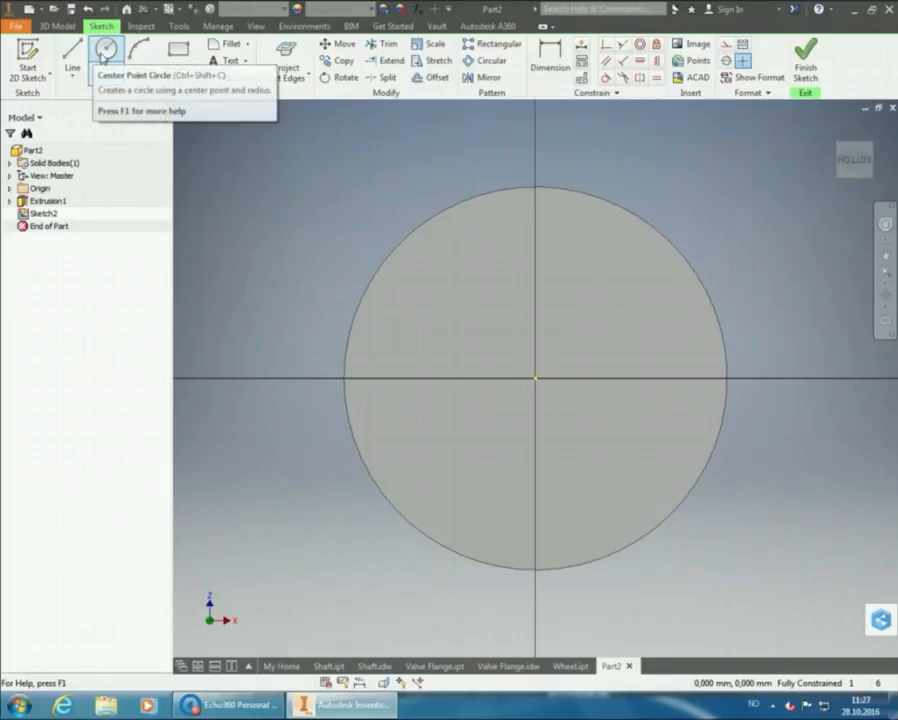
pyautogui.click(104, 53)
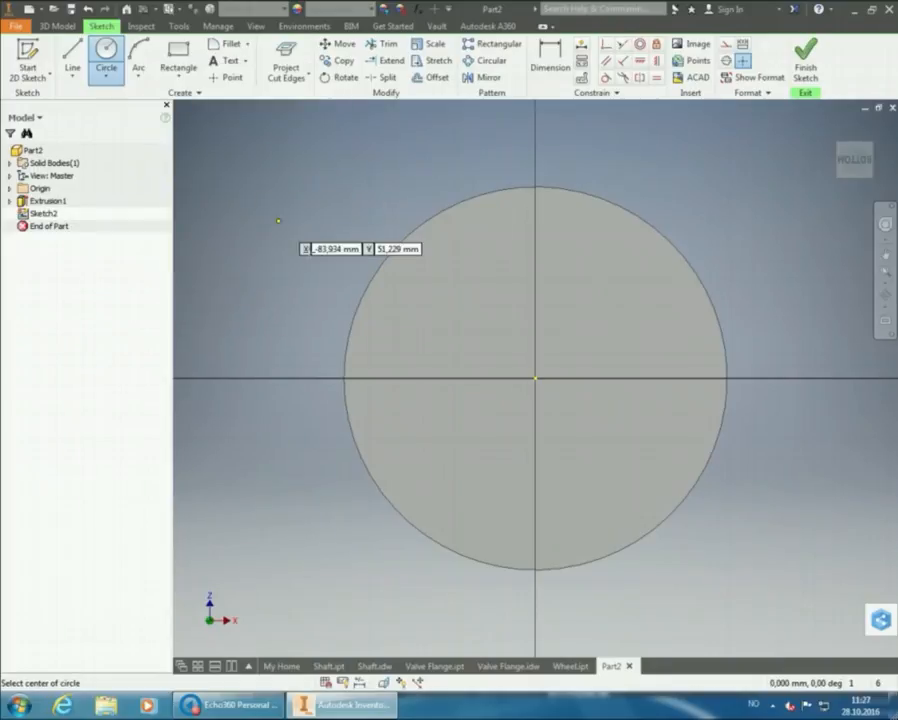
pyautogui.click(536, 378)
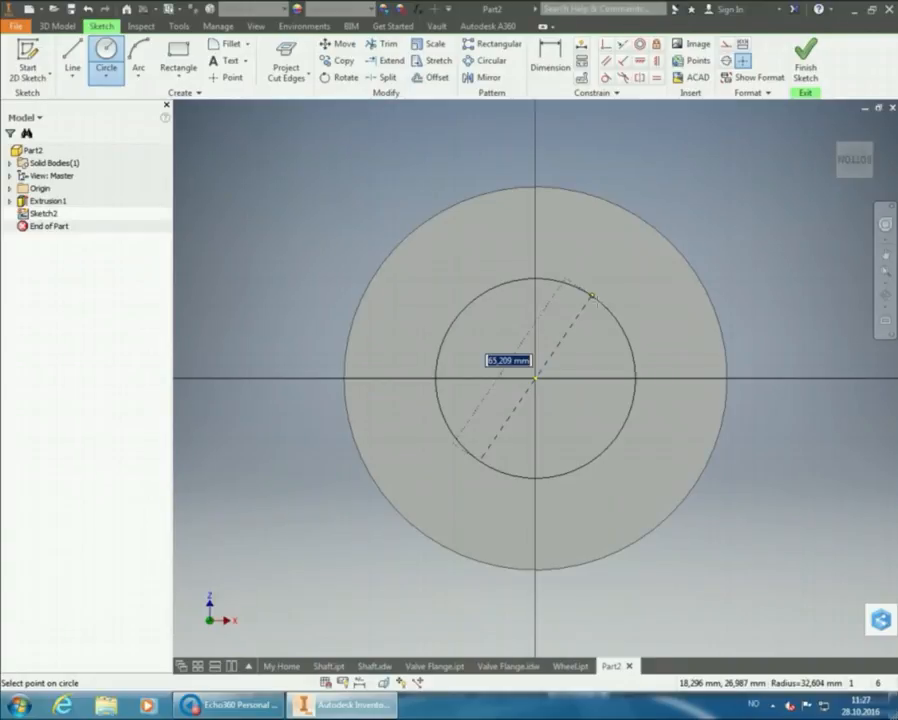
pyautogui.write('6')
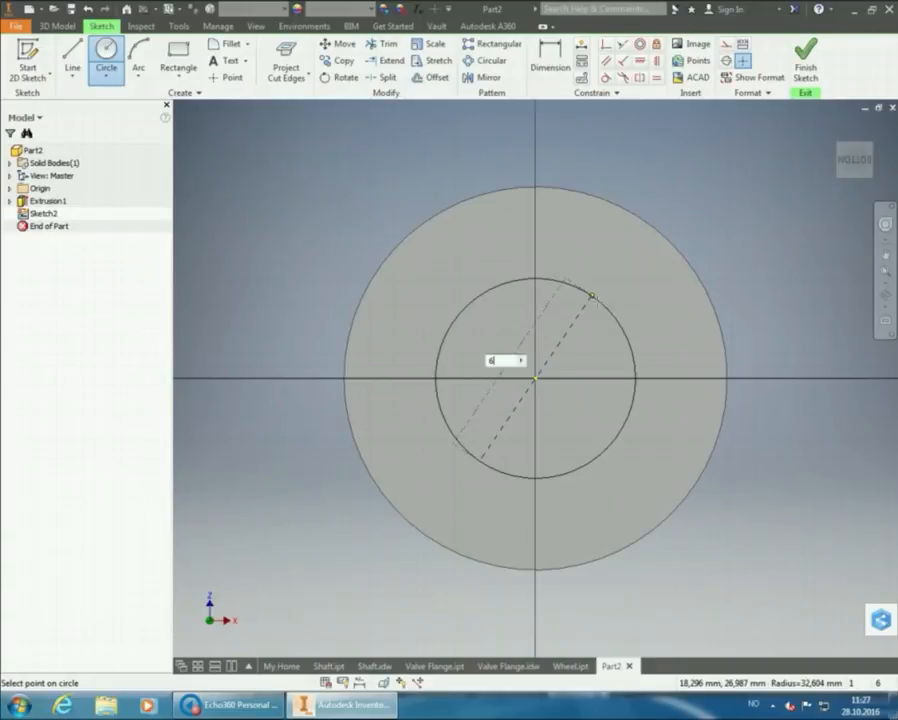
pyautogui.write('0')
pyautogui.press('Return')
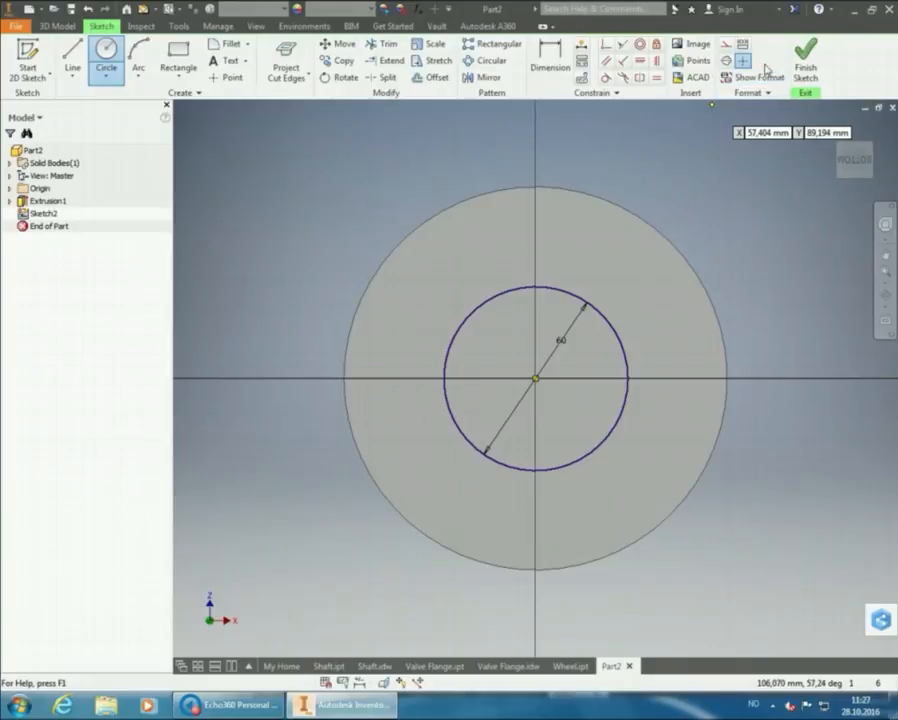
pyautogui.click(806, 62)
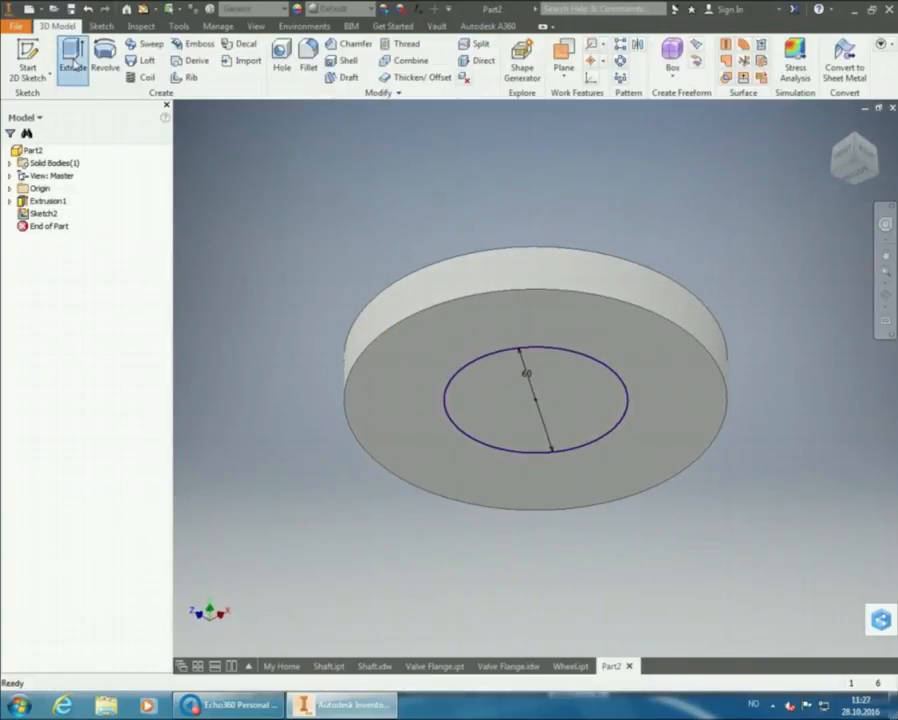
# - Extrude the 60 mm circle downward from the disc by 130 mm, joined to the body
pyautogui.click(73, 64)
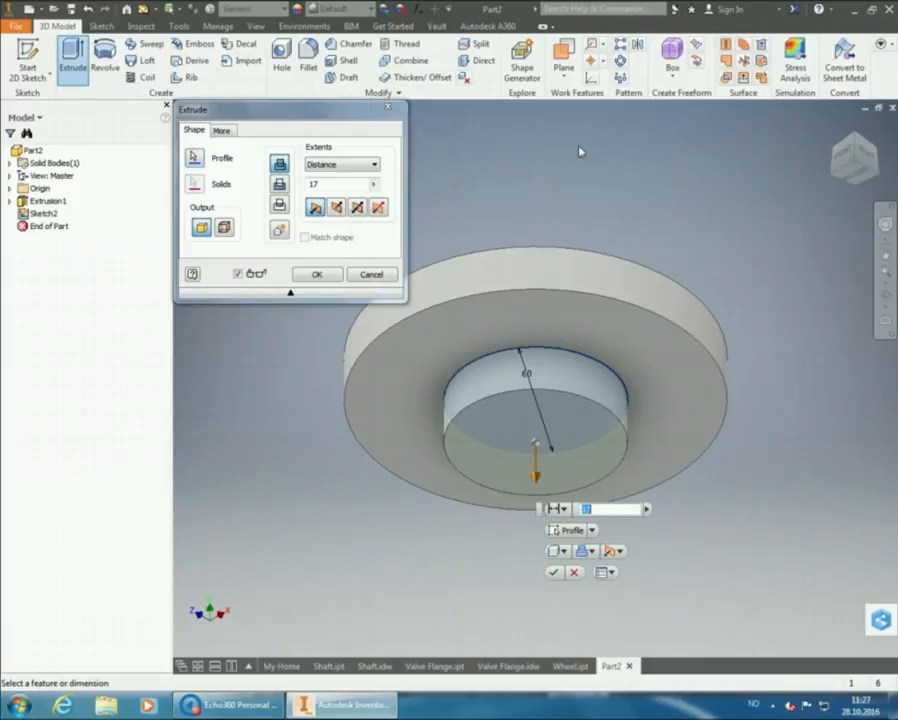
pyautogui.doubleClick(312, 184)
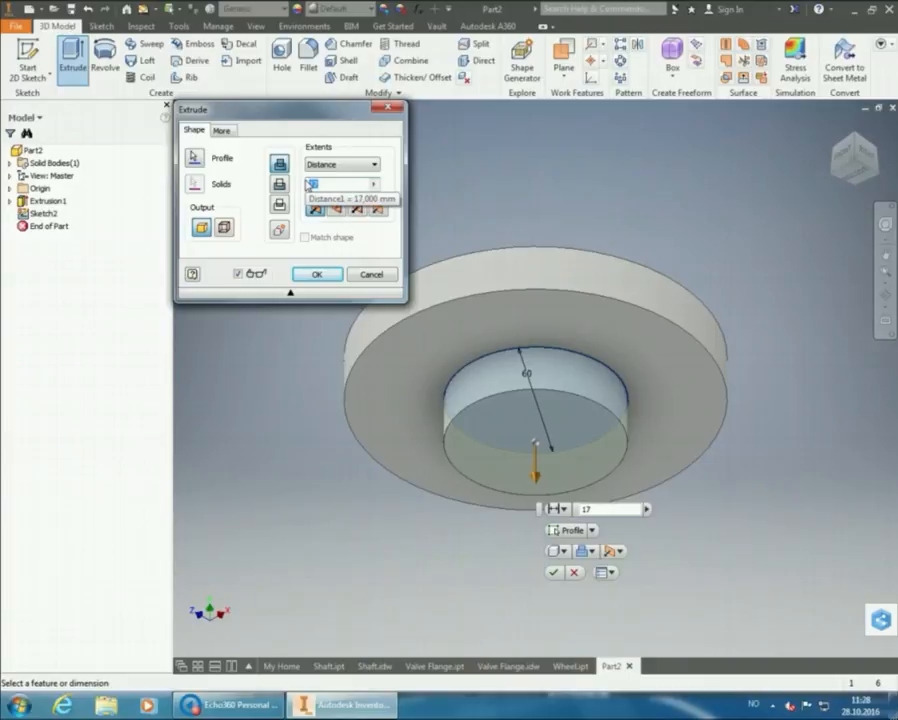
pyautogui.write('130')
pyautogui.click(855, 138)
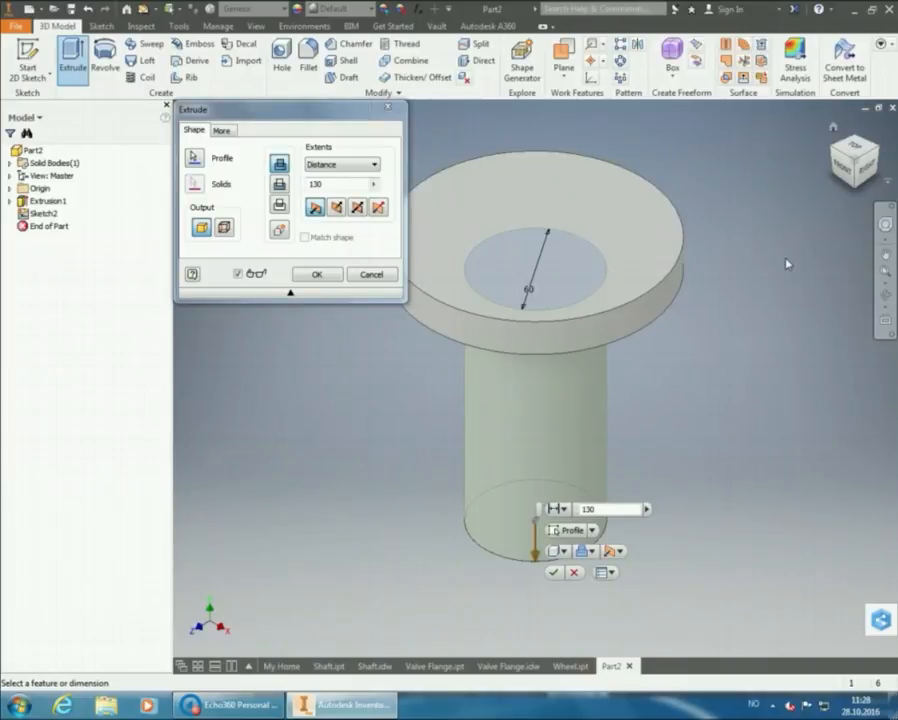
pyautogui.press('Return')
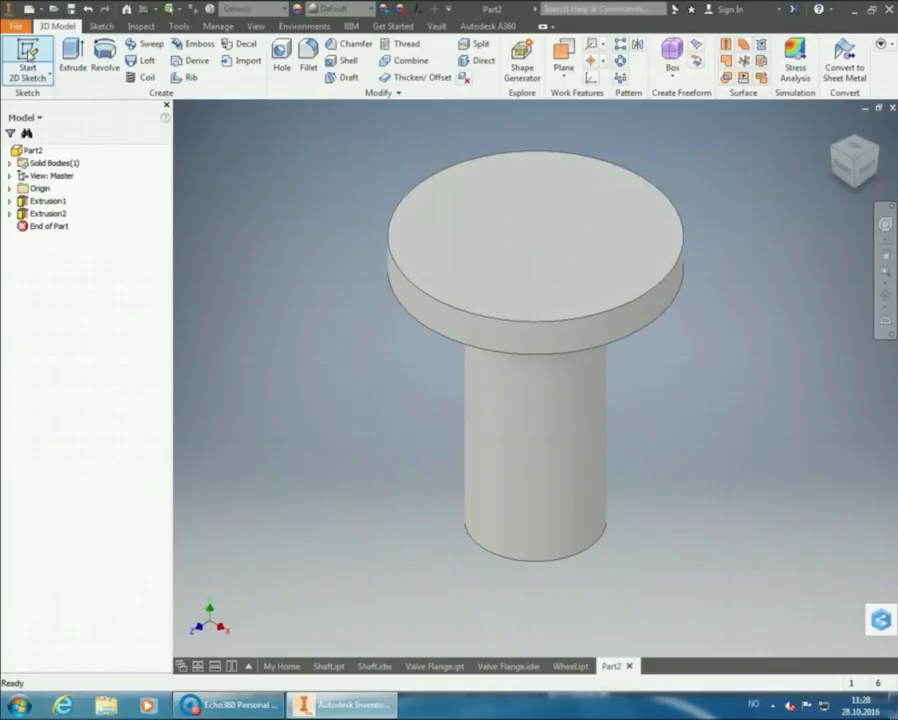
# - Start a sketch on the YZ plane, with the model sliced there, and project its cut edges into the sketch
pyautogui.click(29, 67)
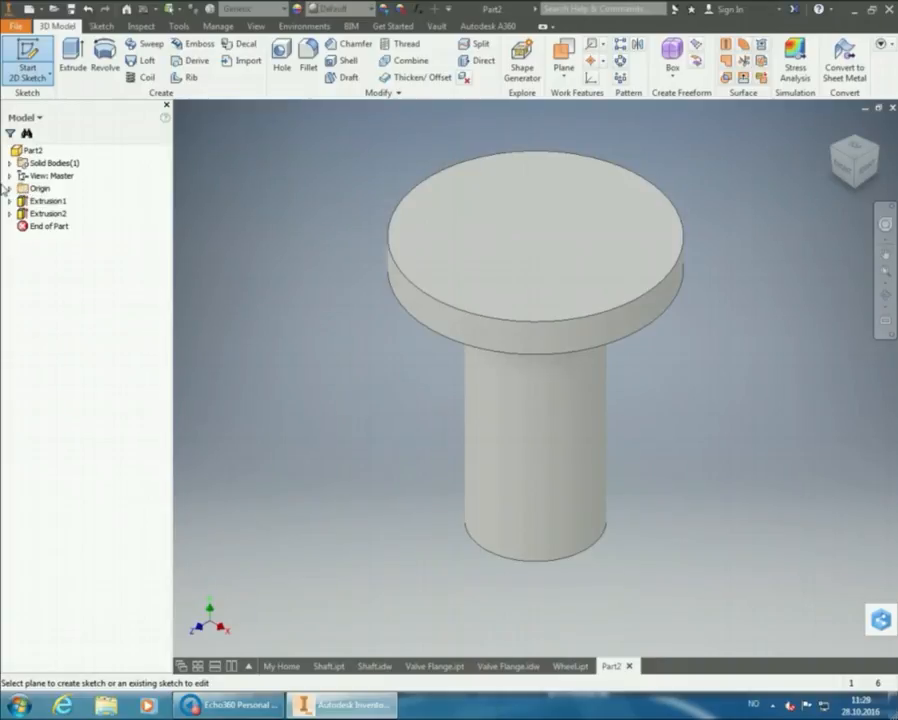
pyautogui.click(10, 188)
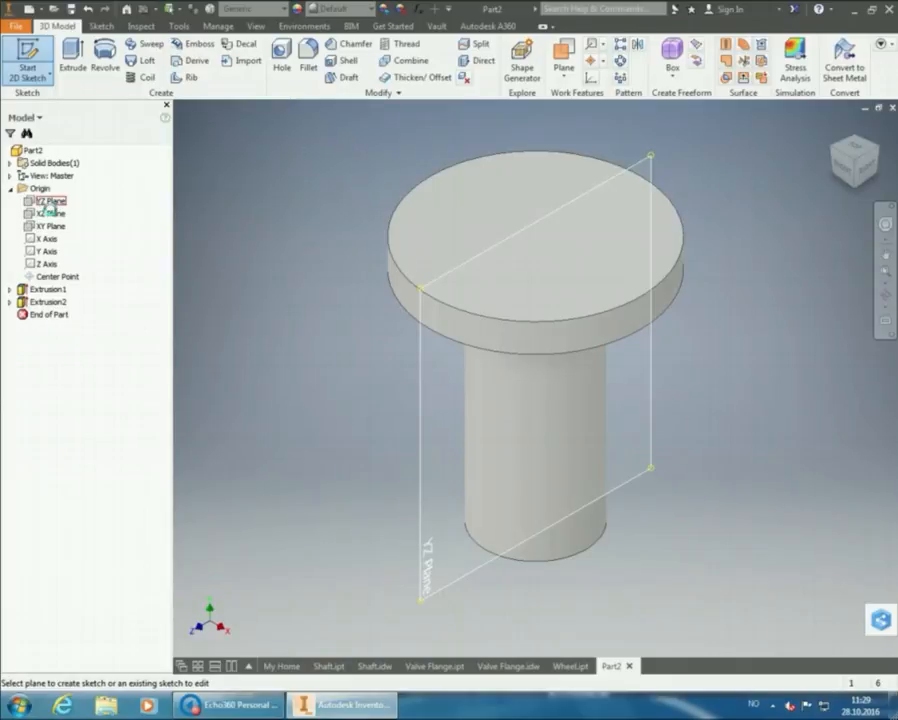
pyautogui.click(45, 204)
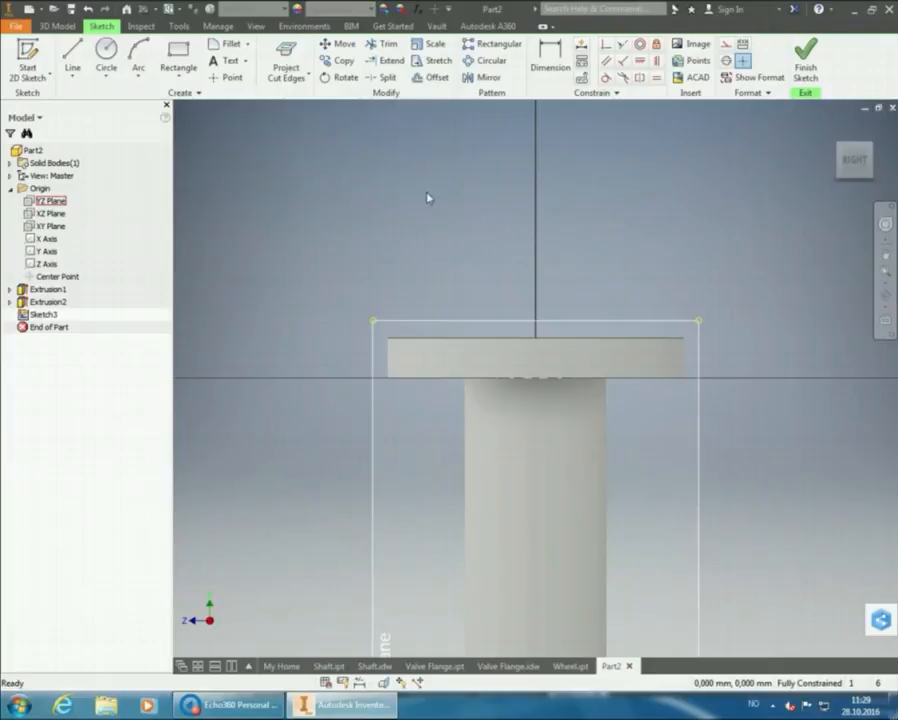
pyautogui.scroll(3, 656, 230)
pyautogui.scroll(-4, 620, 386)
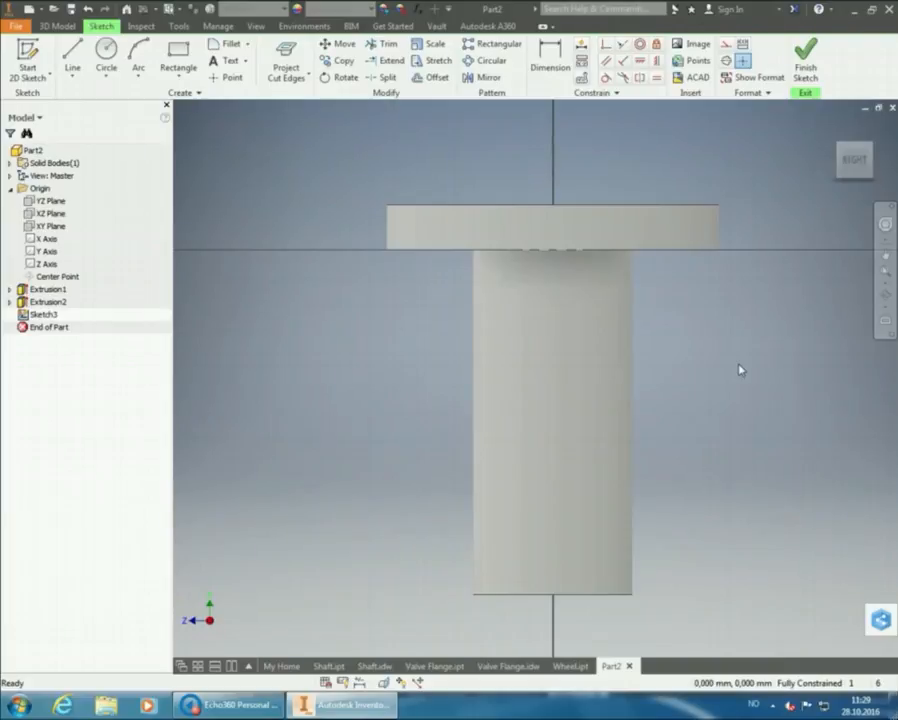
pyautogui.press('F7')
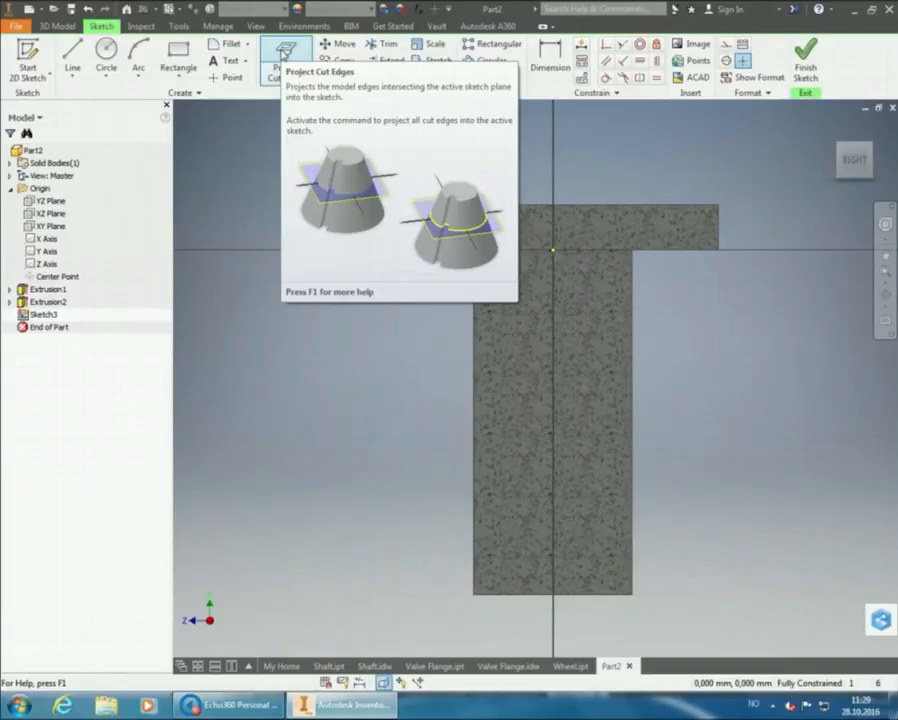
pyautogui.click(285, 50)
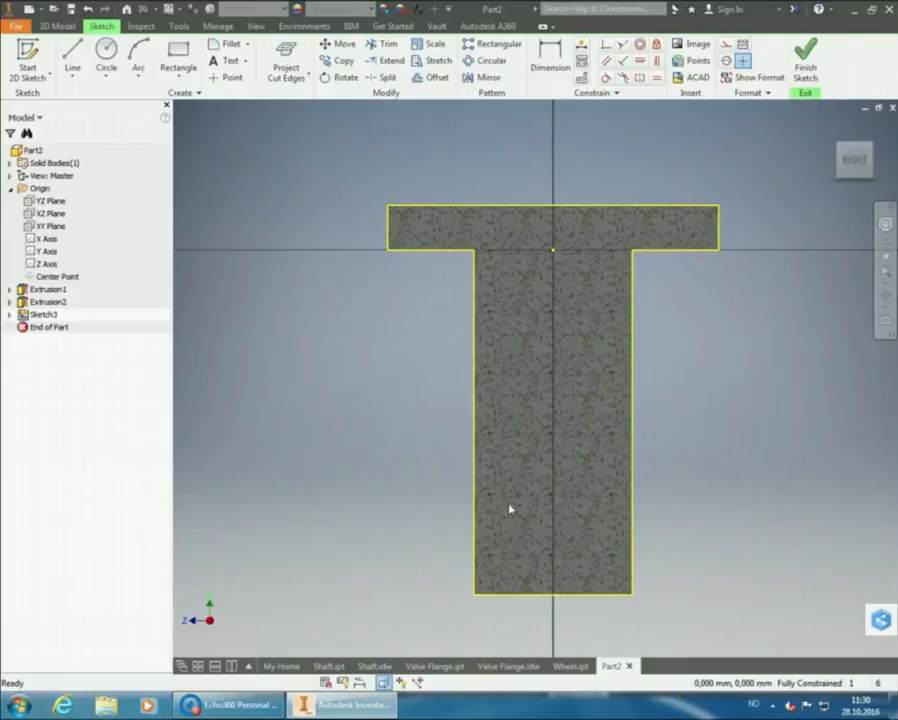
pyautogui.click(232, 705)
pyautogui.click(112, 294)
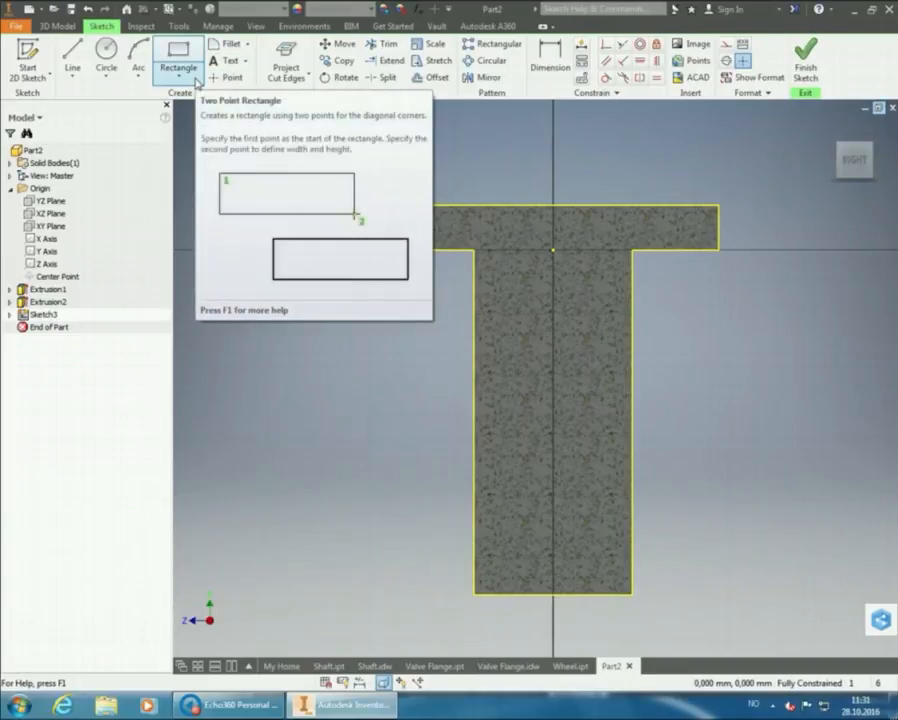
# - Draw a vertical overall slot 70 mm long and 60 mm wide over the sliced stem below the disc
pyautogui.click(197, 82)
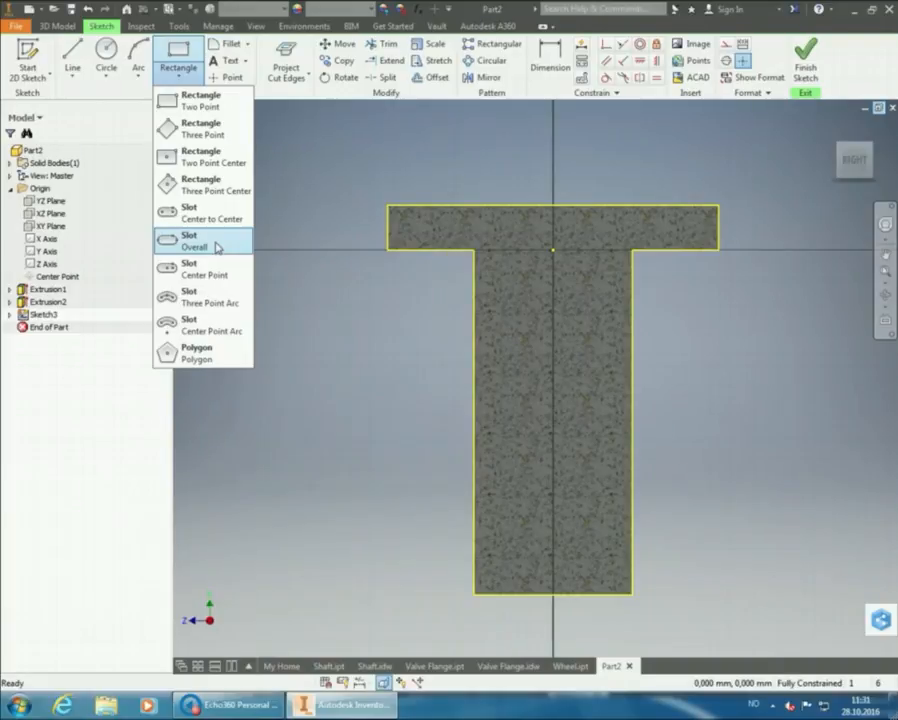
pyautogui.click(217, 246)
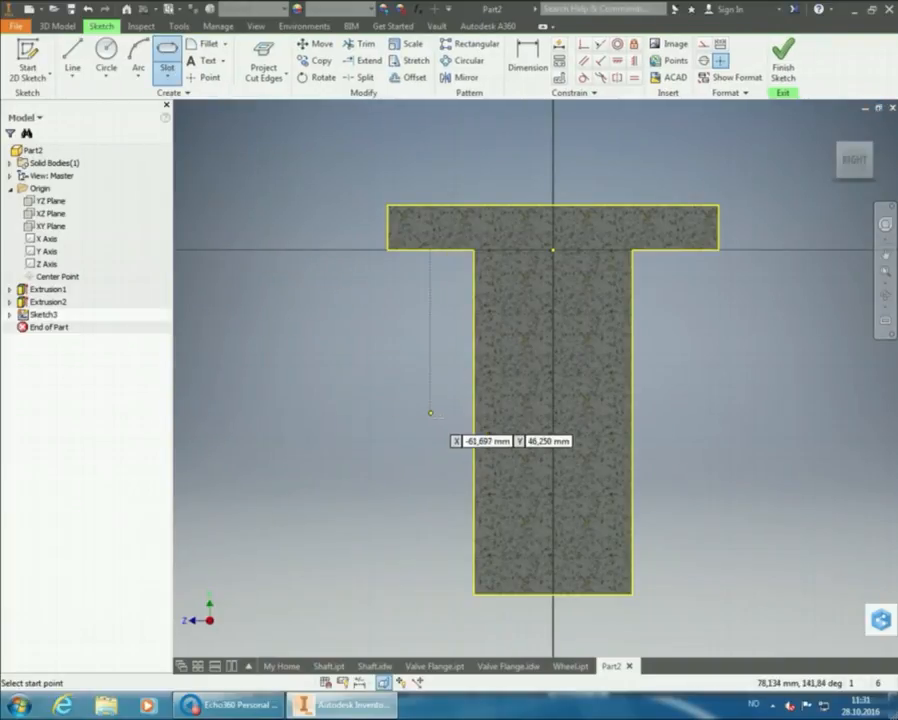
pyautogui.click(541, 324)
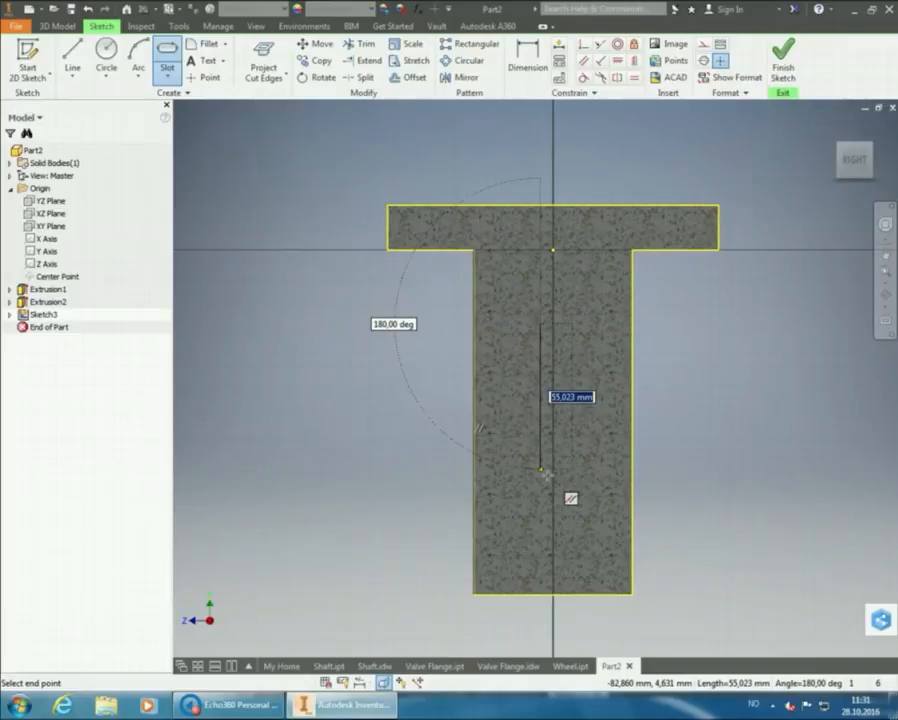
pyautogui.write('70')
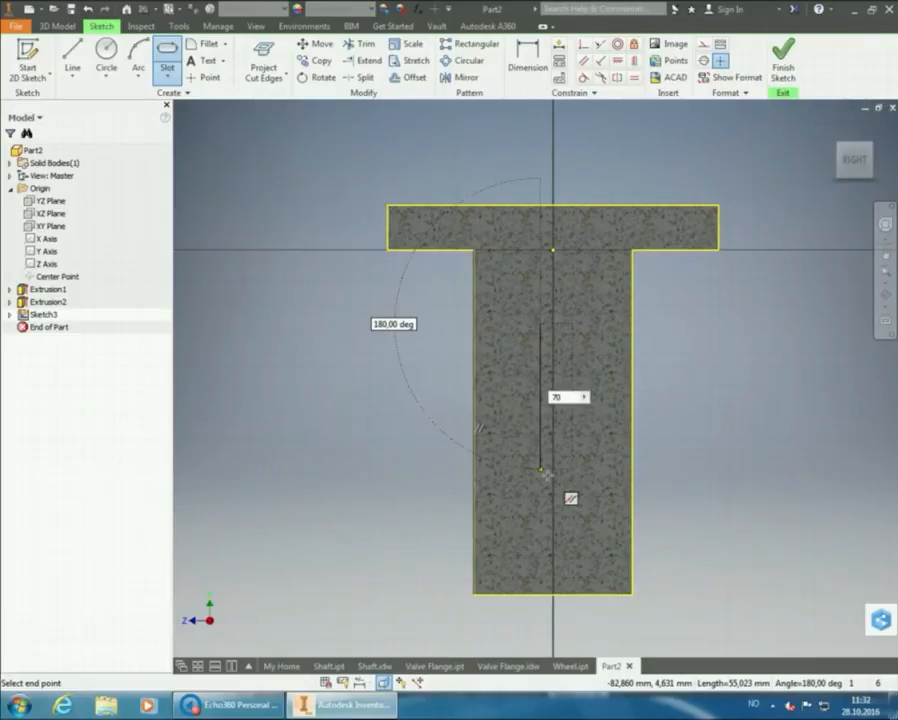
pyautogui.press('Tab')
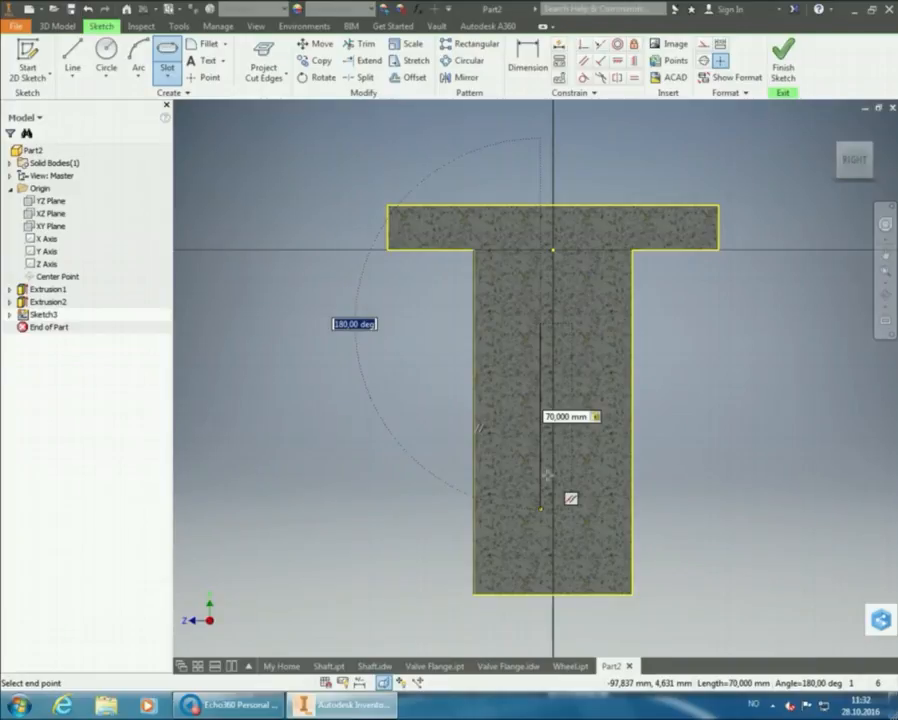
pyautogui.click(549, 562)
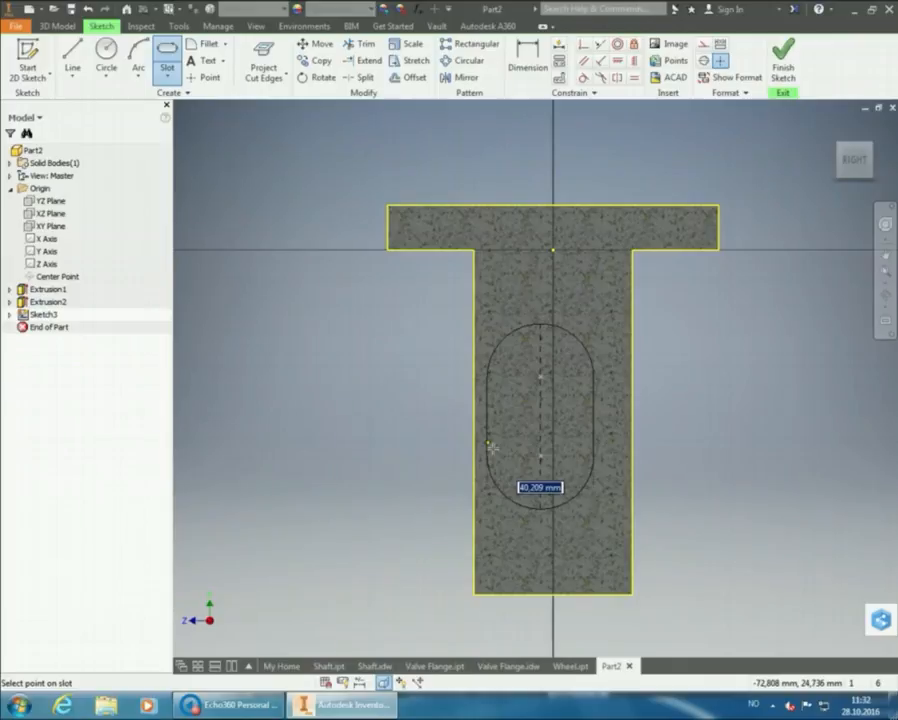
pyautogui.write('60')
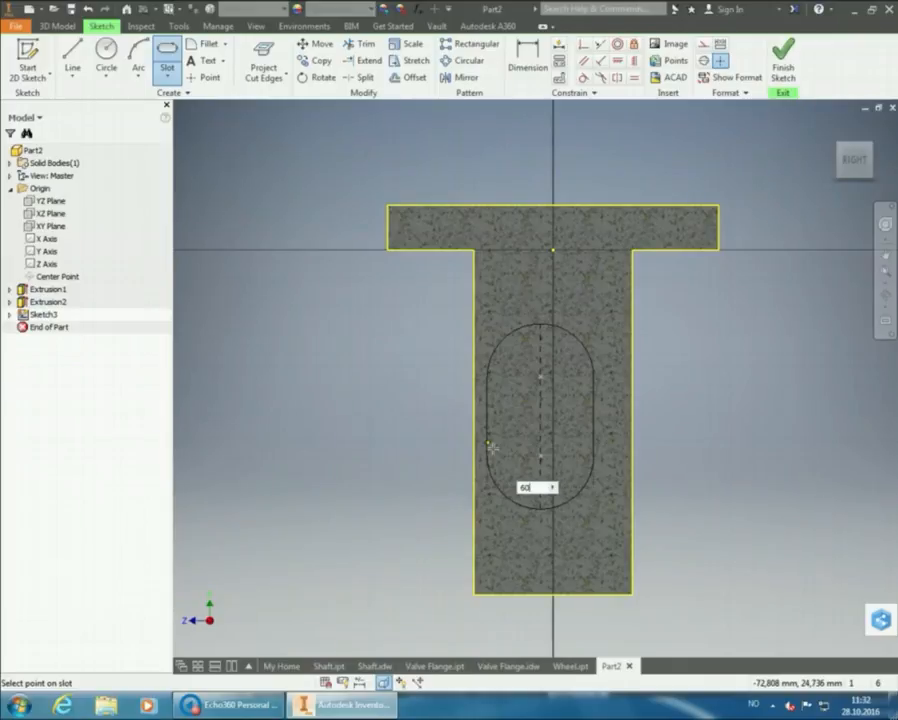
pyautogui.press('Return')
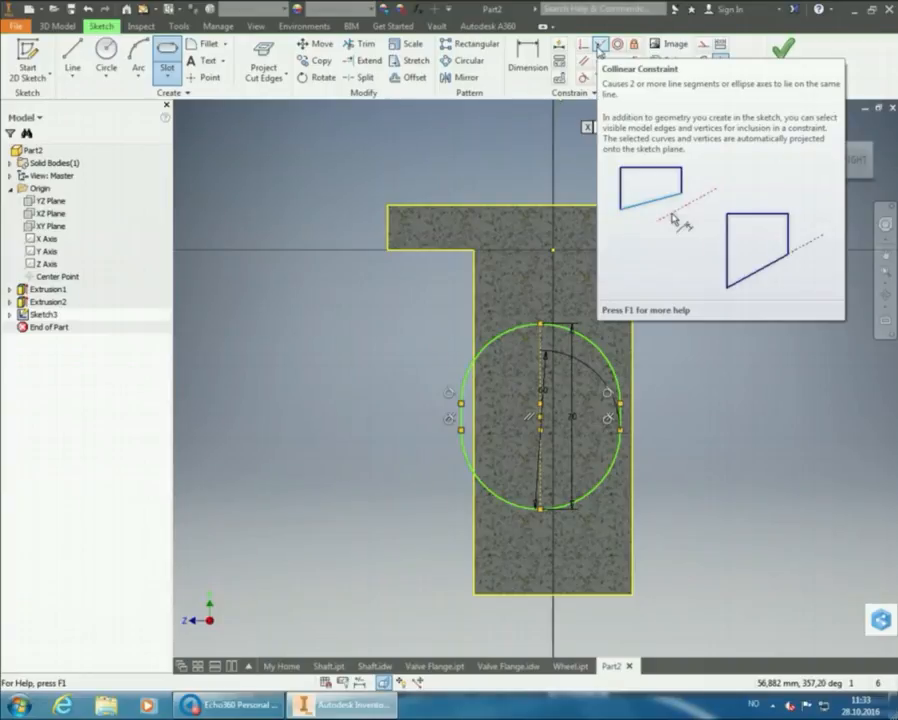
# - Make the slot's straight side collinear with the stem's projected side edge
pyautogui.click(598, 46)
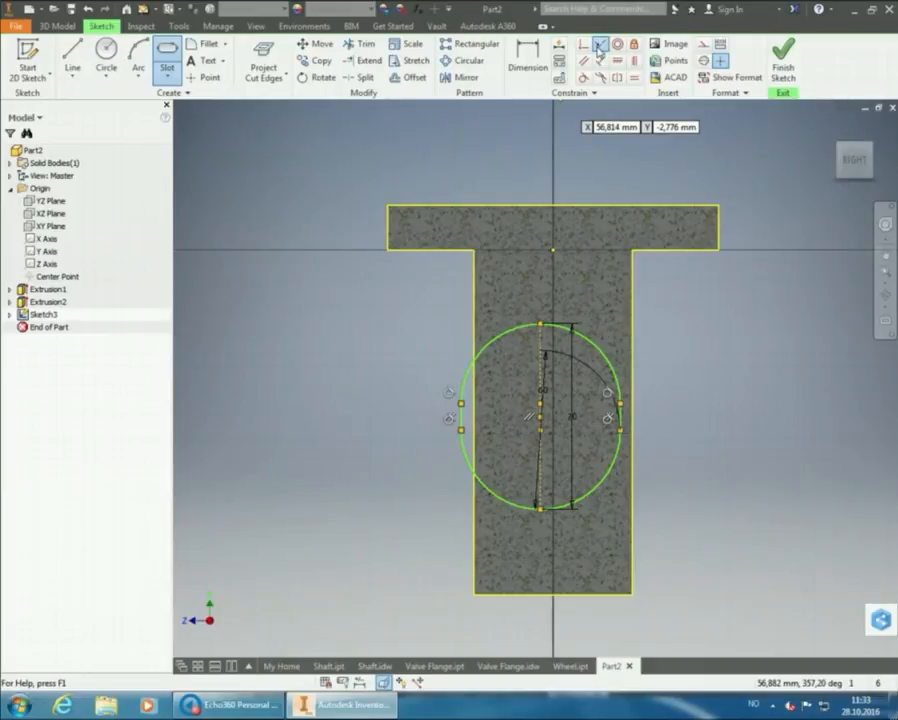
pyautogui.click(462, 421)
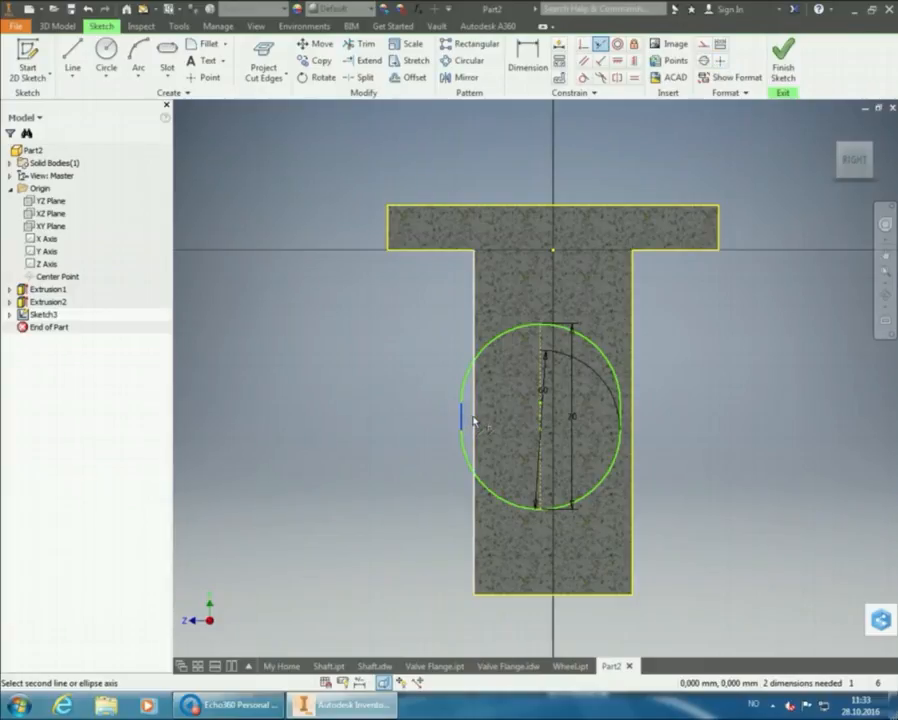
pyautogui.click(474, 420)
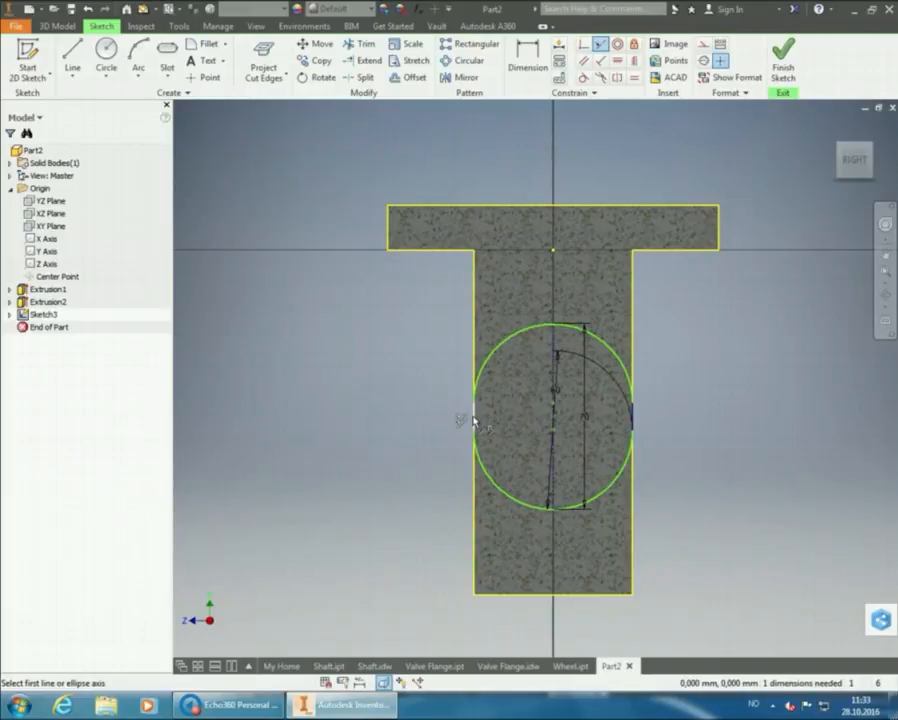
# - Dimension the distance from the disc's top edge to the slot's centre point as 82 mm
pyautogui.moveTo(495, 441)
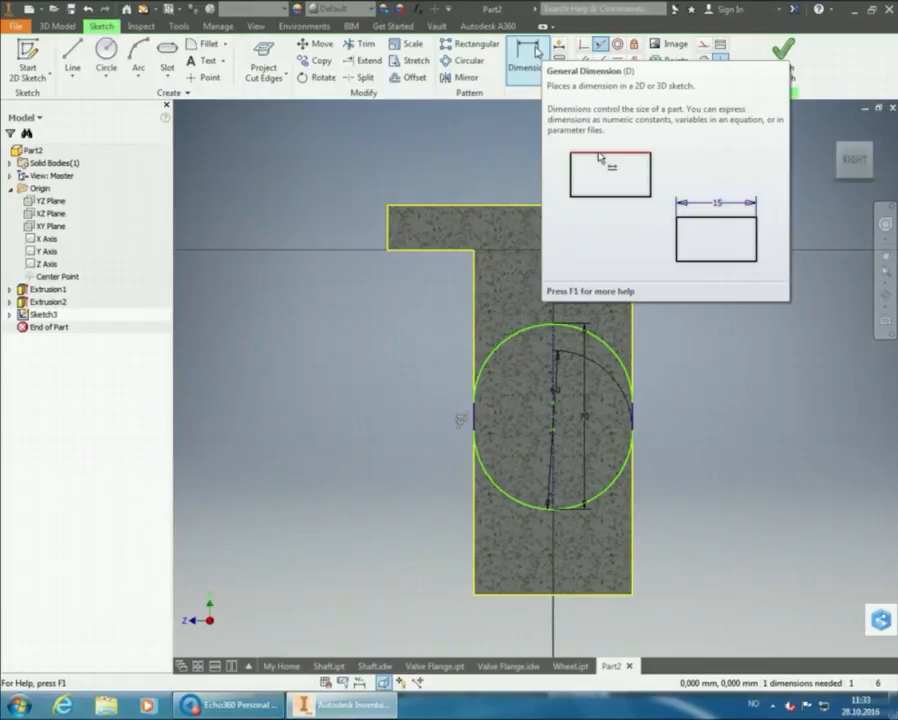
pyautogui.click(533, 52)
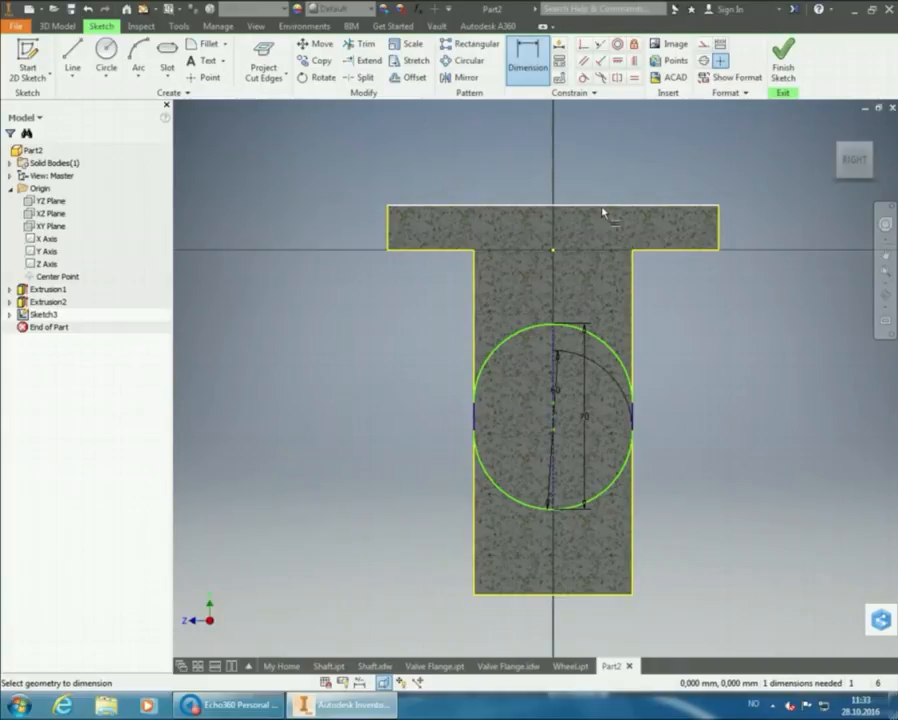
pyautogui.moveTo(627, 232)
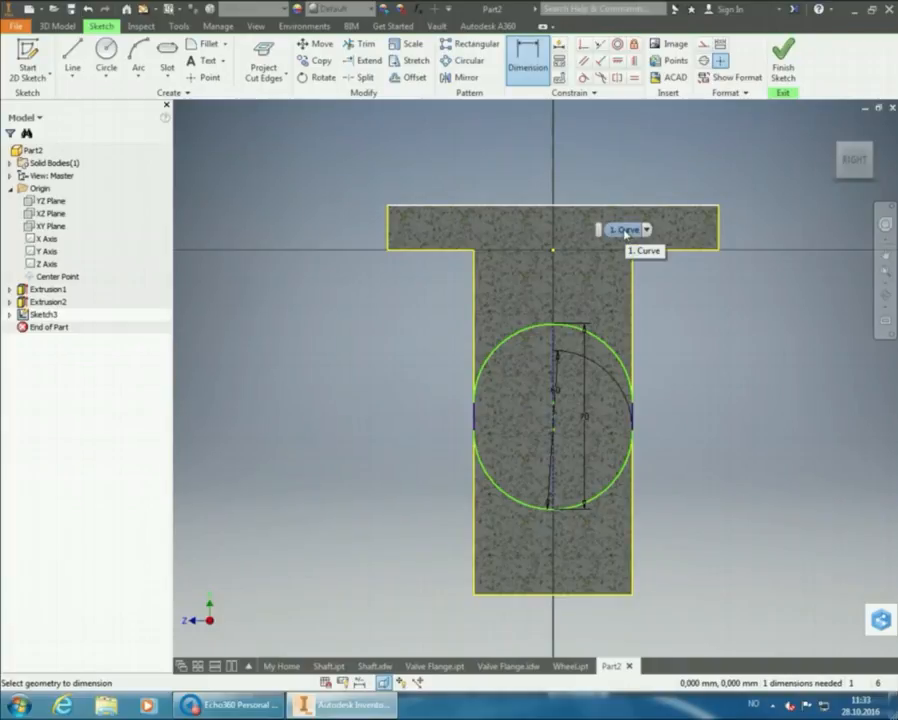
pyautogui.click(626, 231)
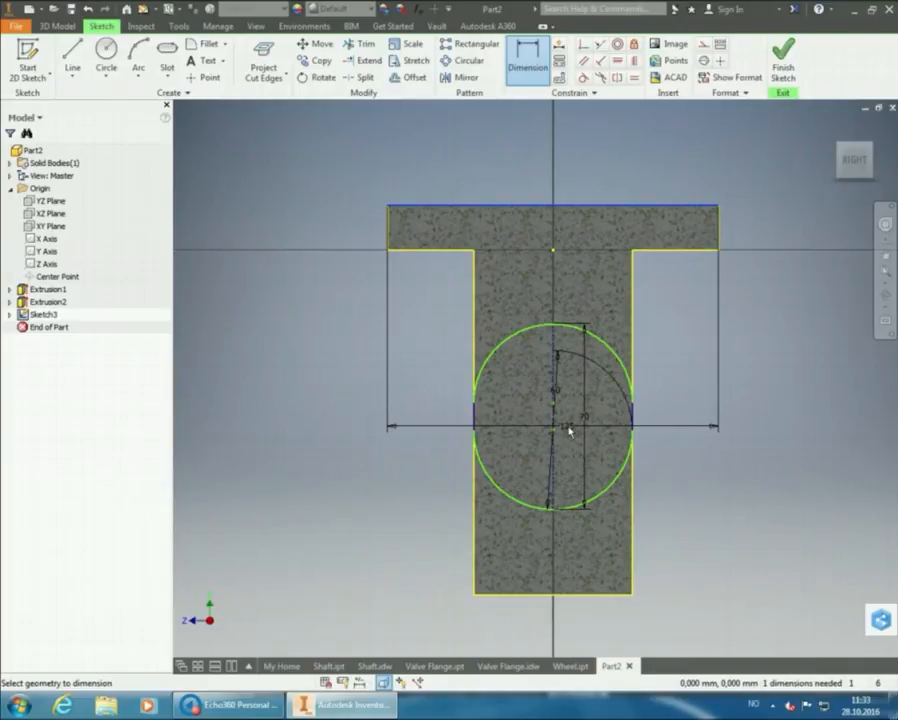
pyautogui.scroll(-3, 568, 428)
pyautogui.scroll(-5, 568, 428)
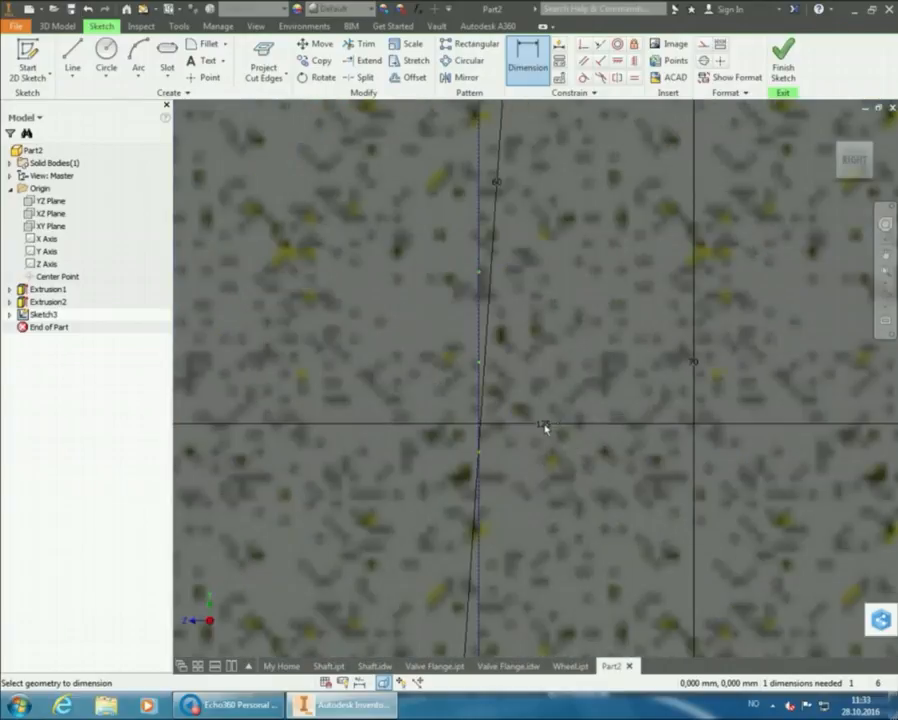
pyautogui.scroll(6, 482, 368)
pyautogui.click(483, 367)
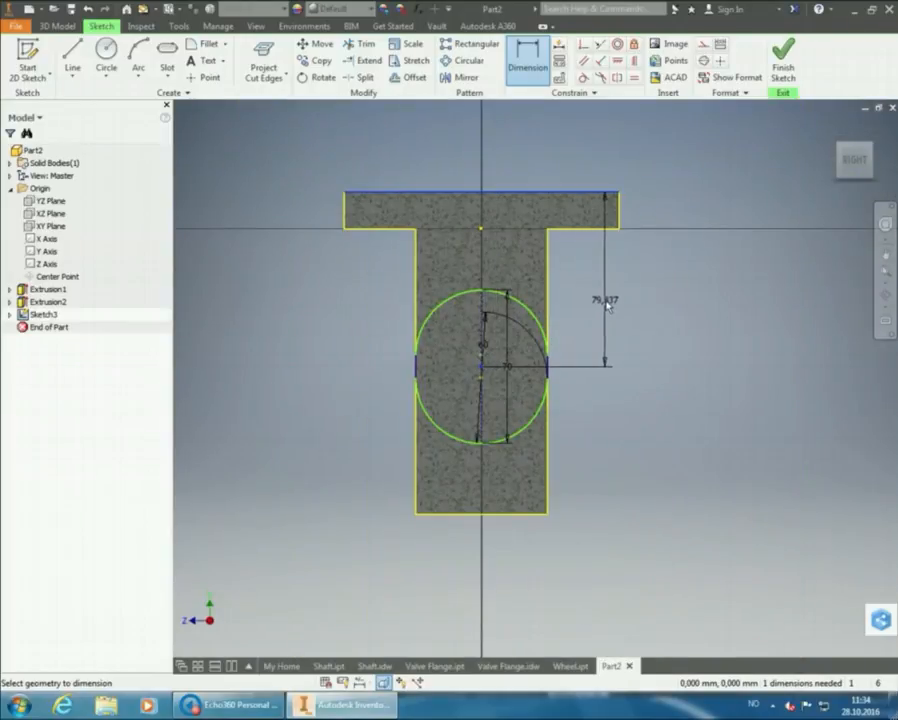
pyautogui.click(608, 306)
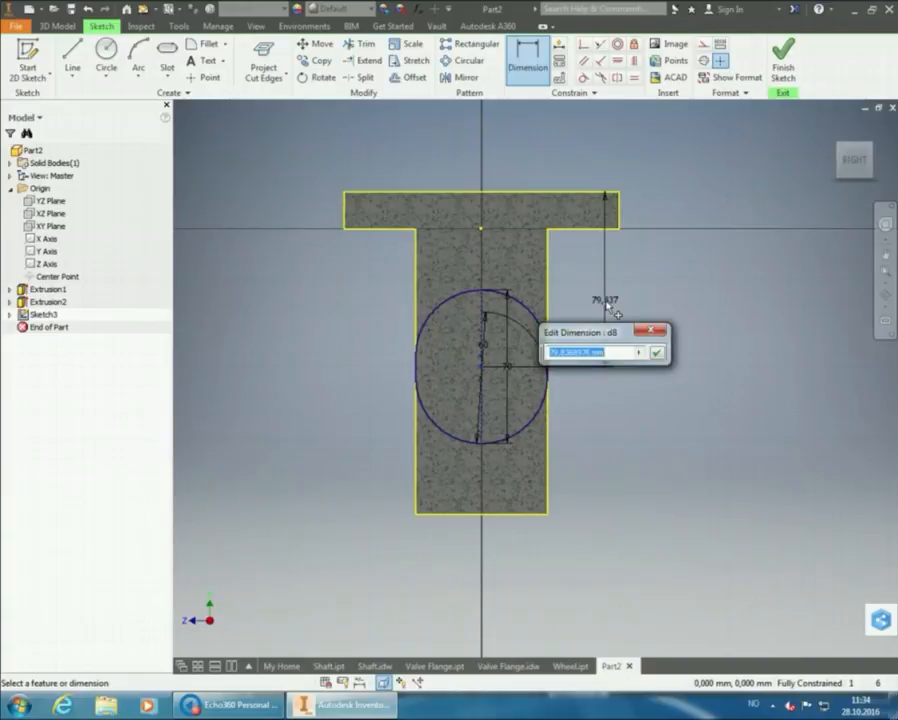
pyautogui.write('82')
pyautogui.press('Return')
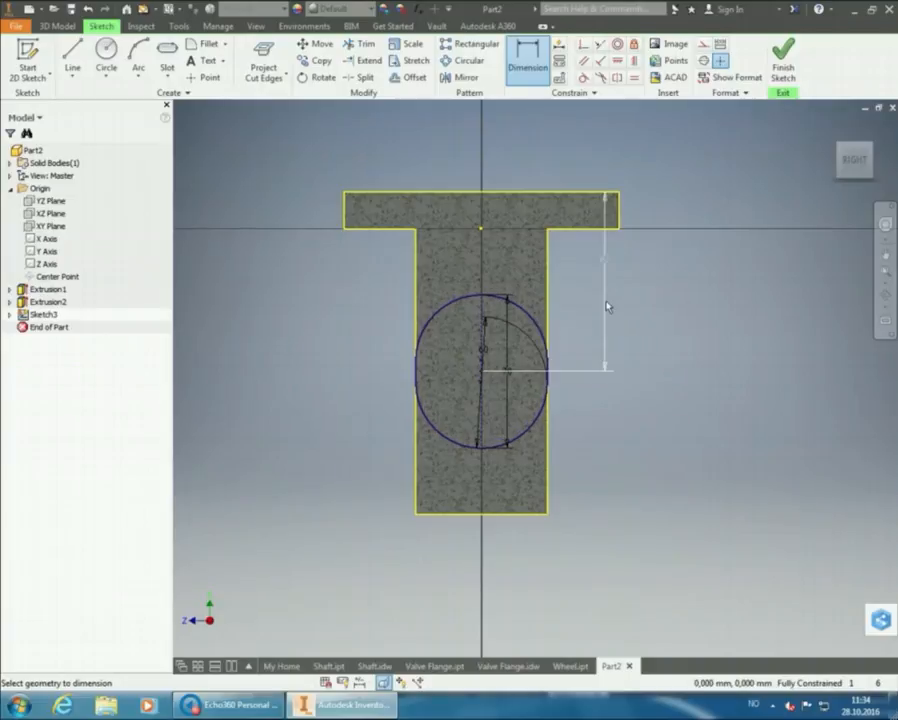
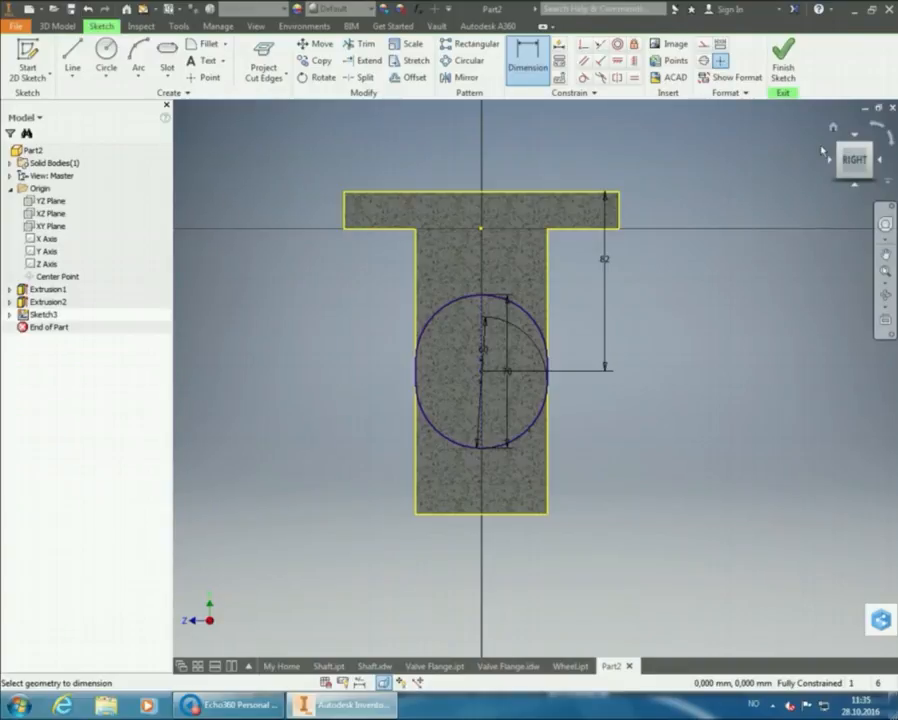
# - Finish the sketch and extrude the slot profile symmetrically by 200-19-19 mm, joined to the body
pyautogui.click(785, 57)
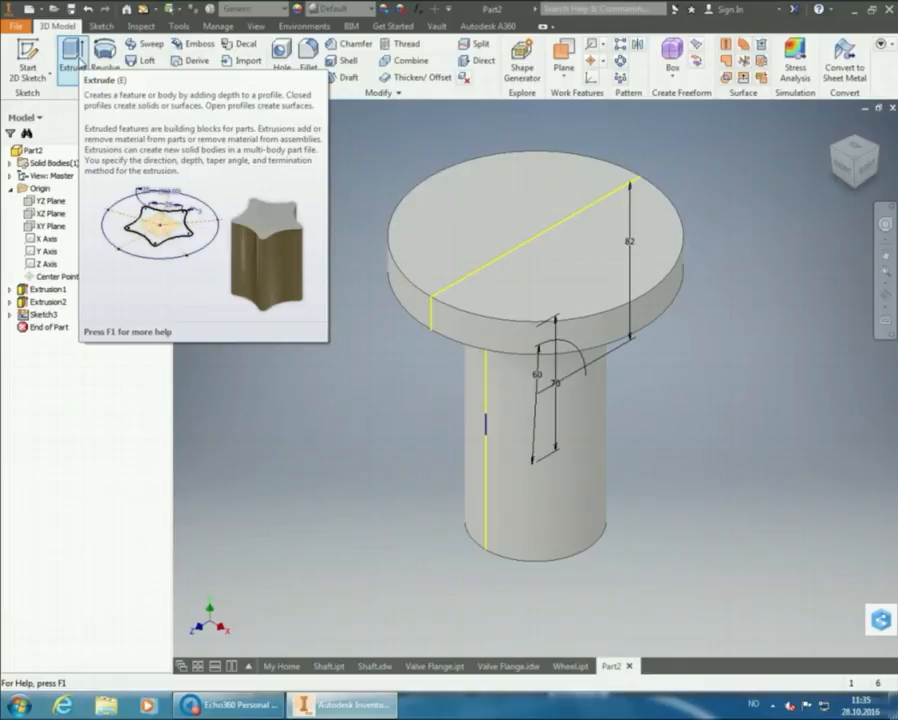
pyautogui.click(72, 55)
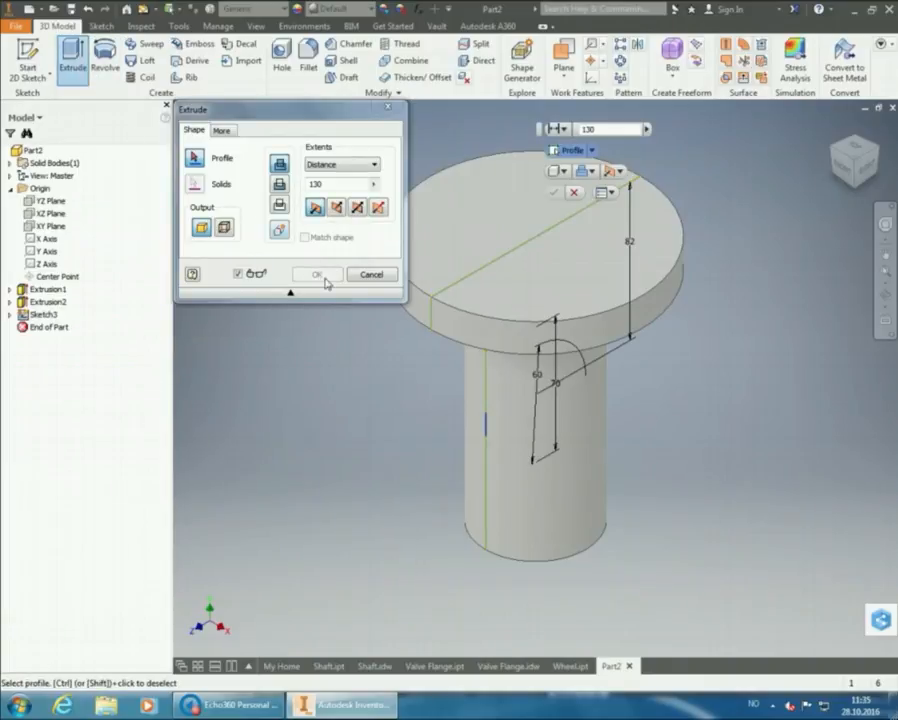
pyautogui.click(528, 388)
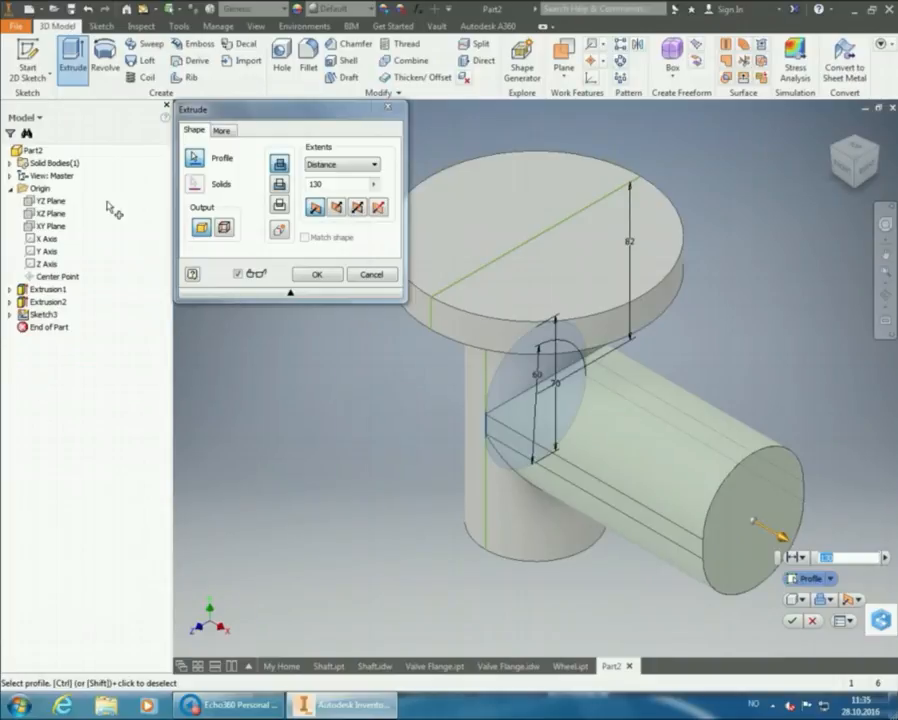
pyautogui.click(358, 207)
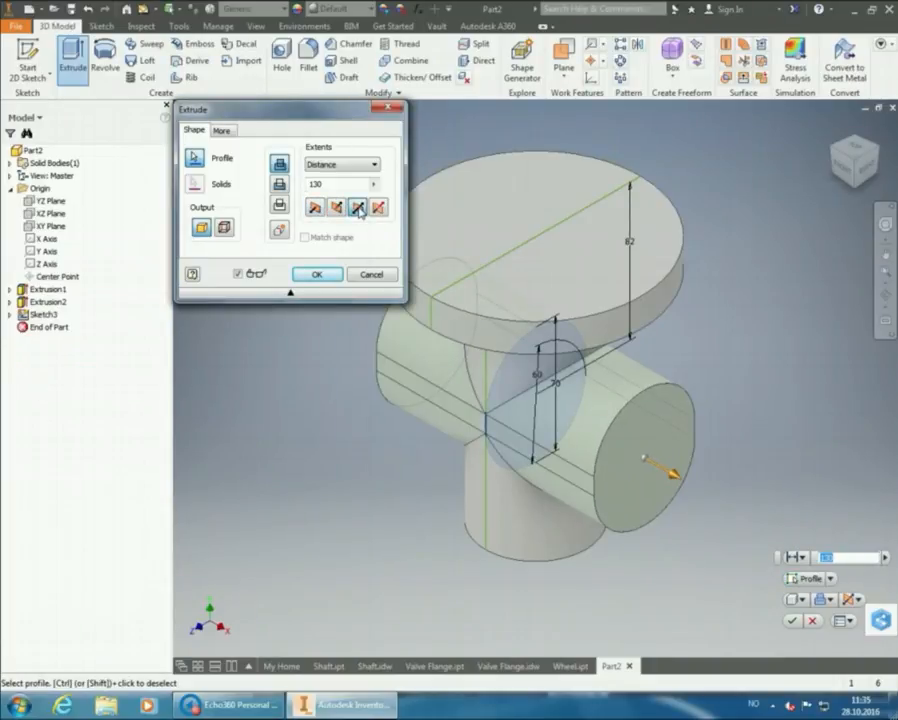
pyautogui.moveTo(330, 185); pyautogui.dragTo(281, 184)
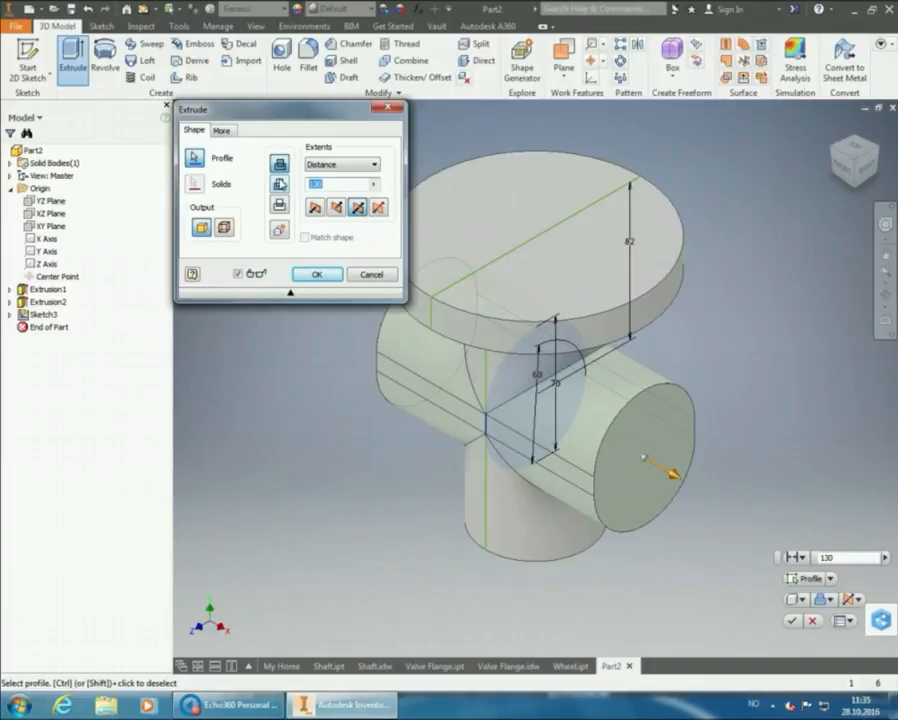
pyautogui.write('200-19-19')
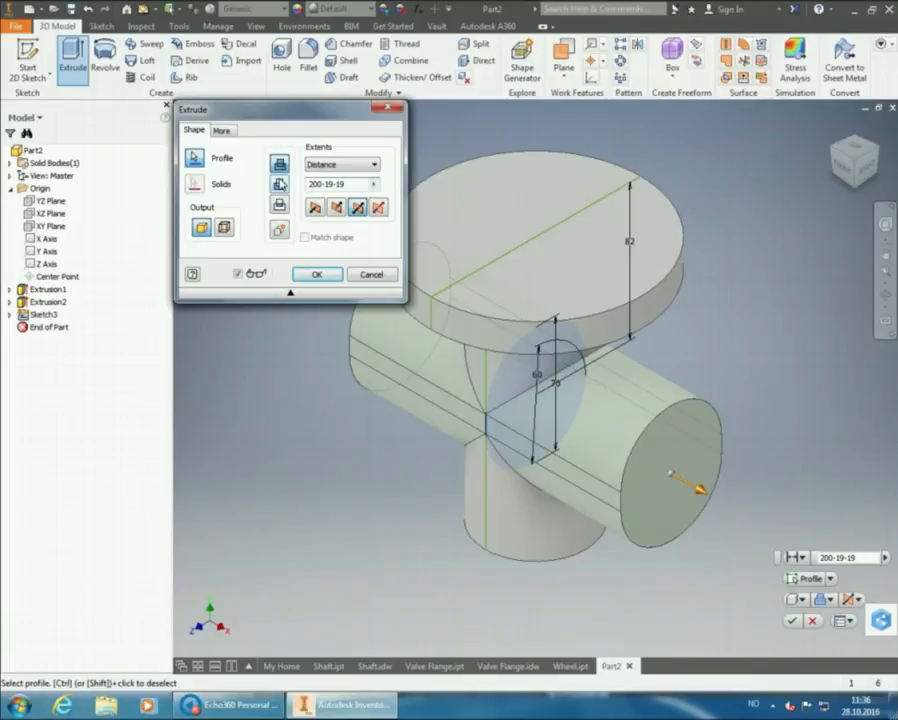
pyautogui.click(316, 275)
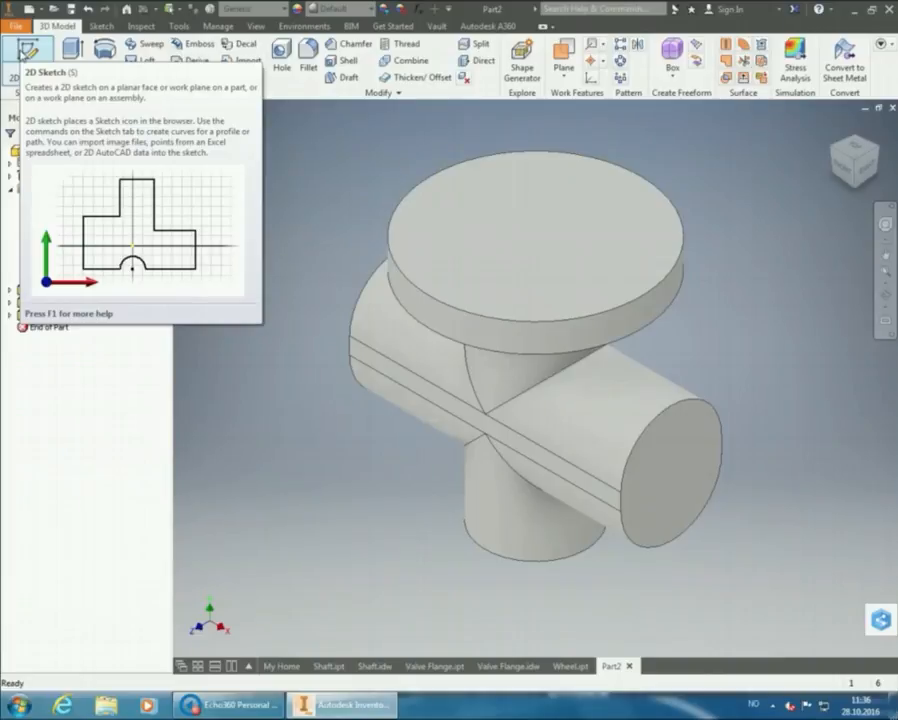
# - Start a sketch on the XY plane, slice the model there, and project its cut edges into the sketch
pyautogui.click(22, 54)
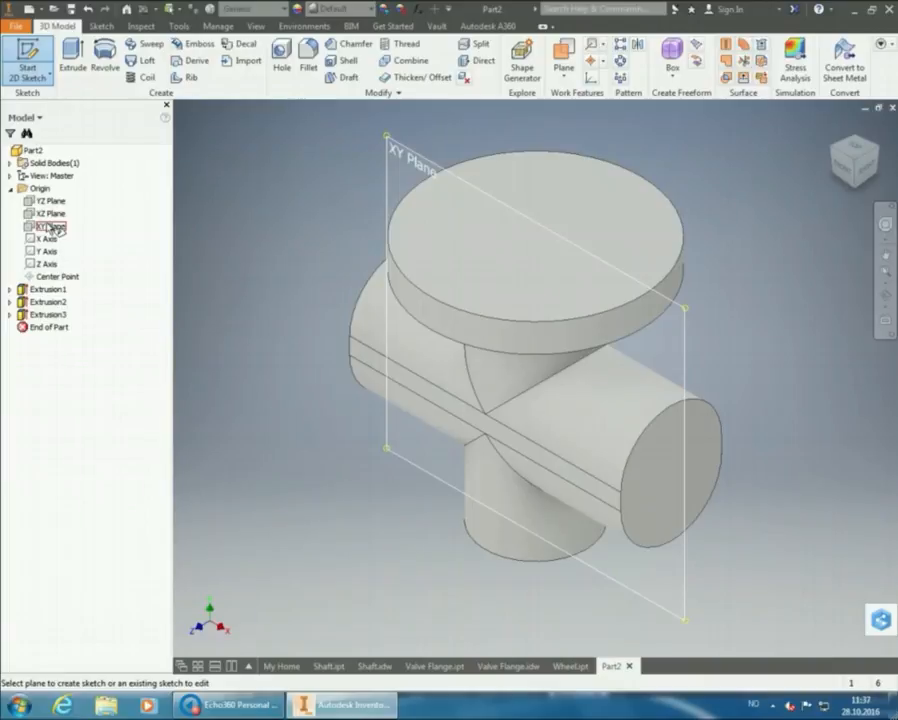
pyautogui.click(52, 228)
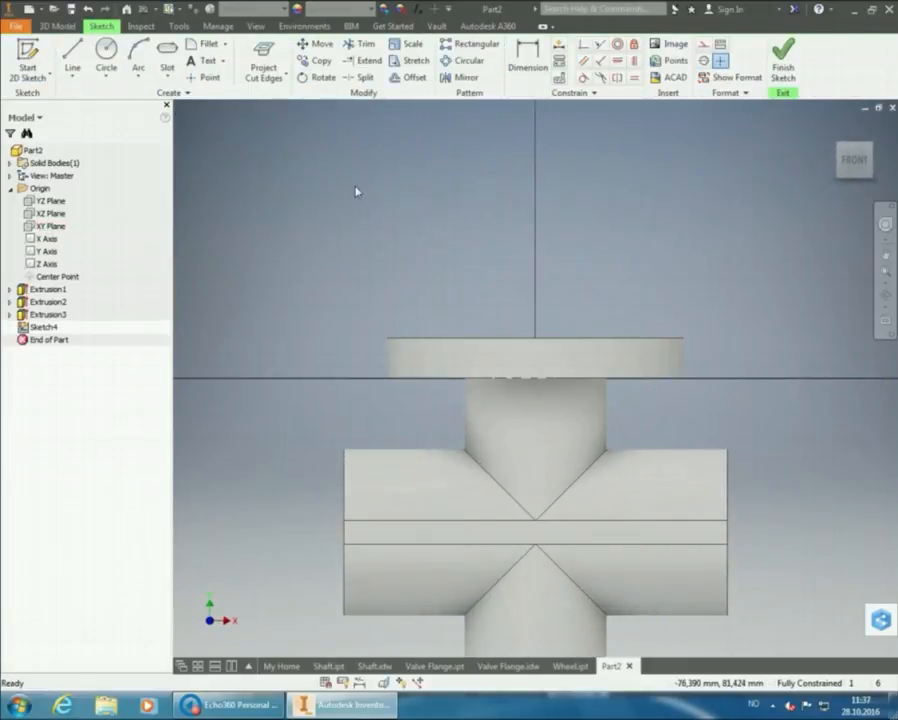
pyautogui.scroll(3, 356, 192)
pyautogui.scroll(-4, 428, 248)
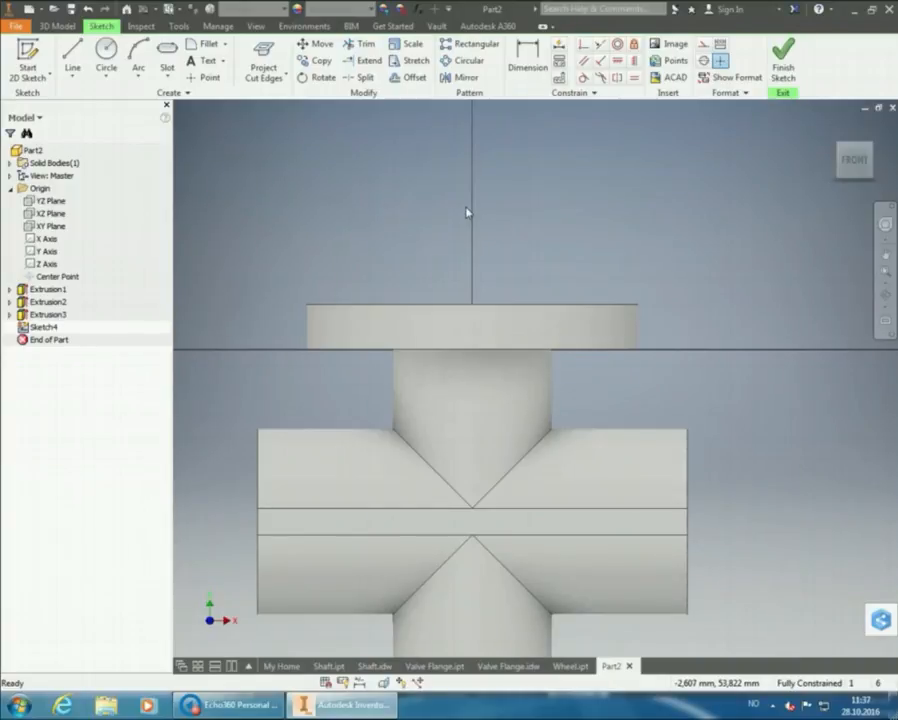
pyautogui.press('F7')
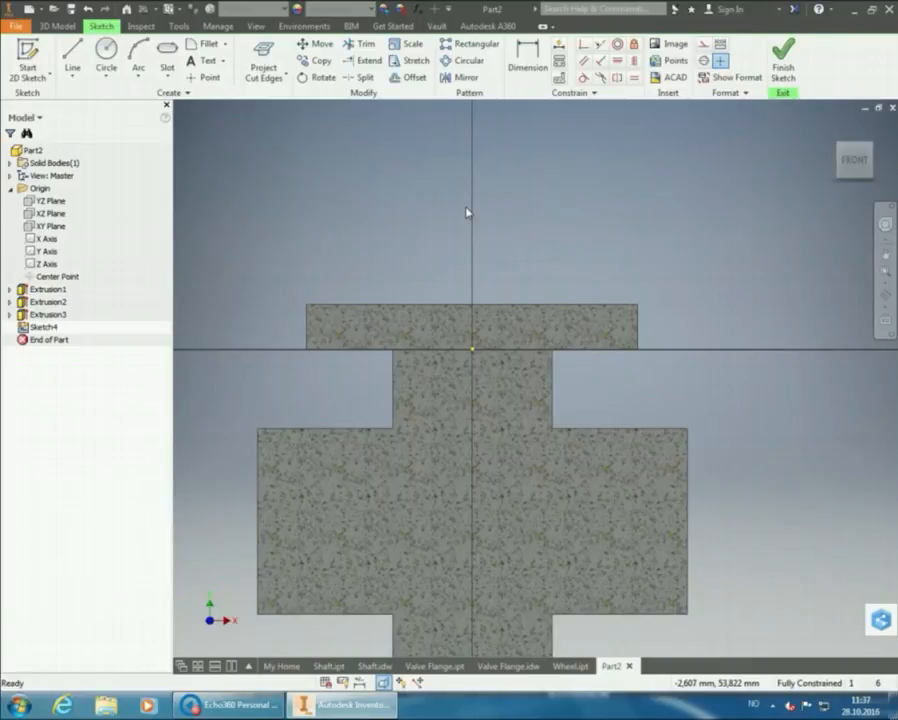
pyautogui.click(886, 271)
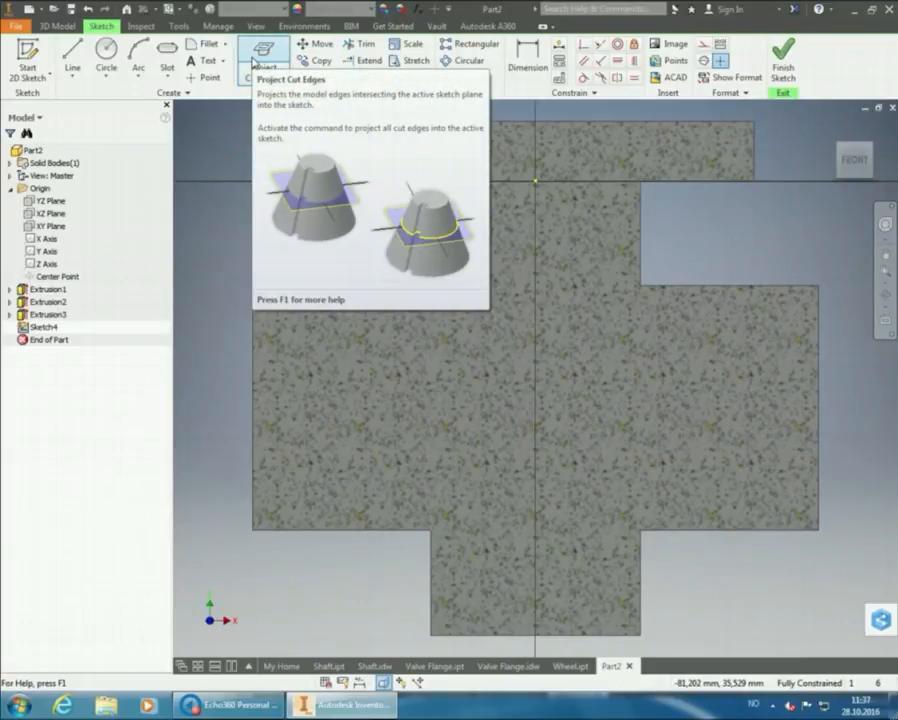
pyautogui.click(253, 62)
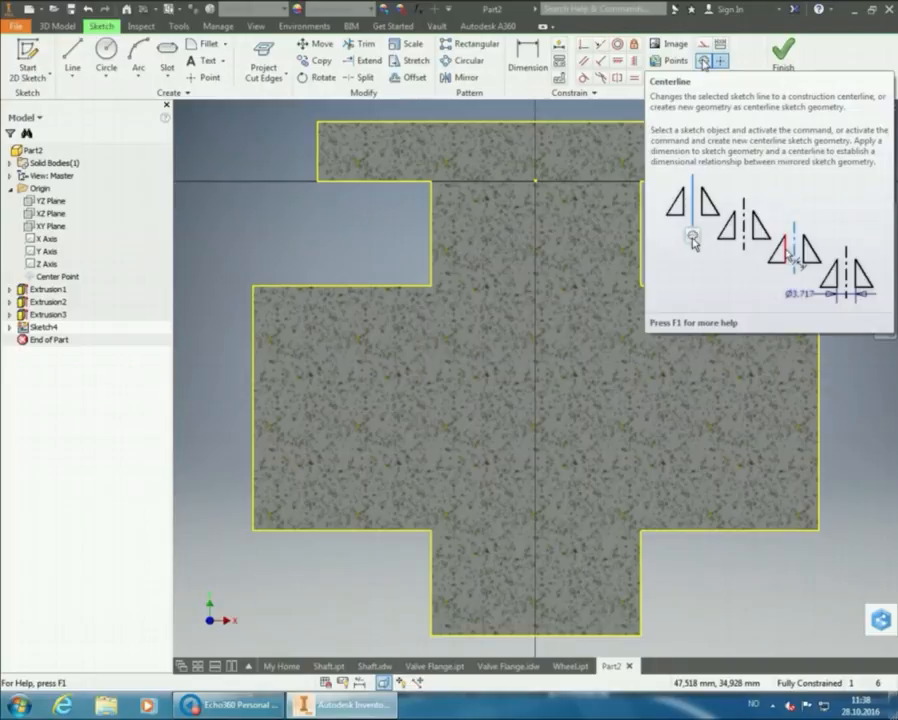
# - Draw a vertical centerline from the midpoint of the disc's top edge to the midpoint of the stem's bottom edge
pyautogui.click(704, 62)
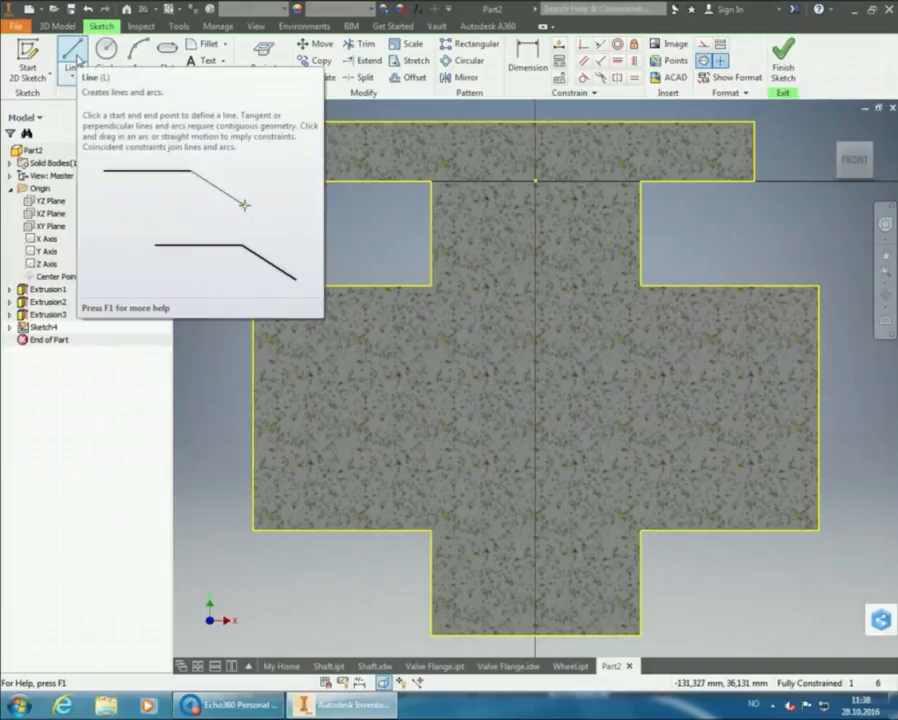
pyautogui.click(76, 58)
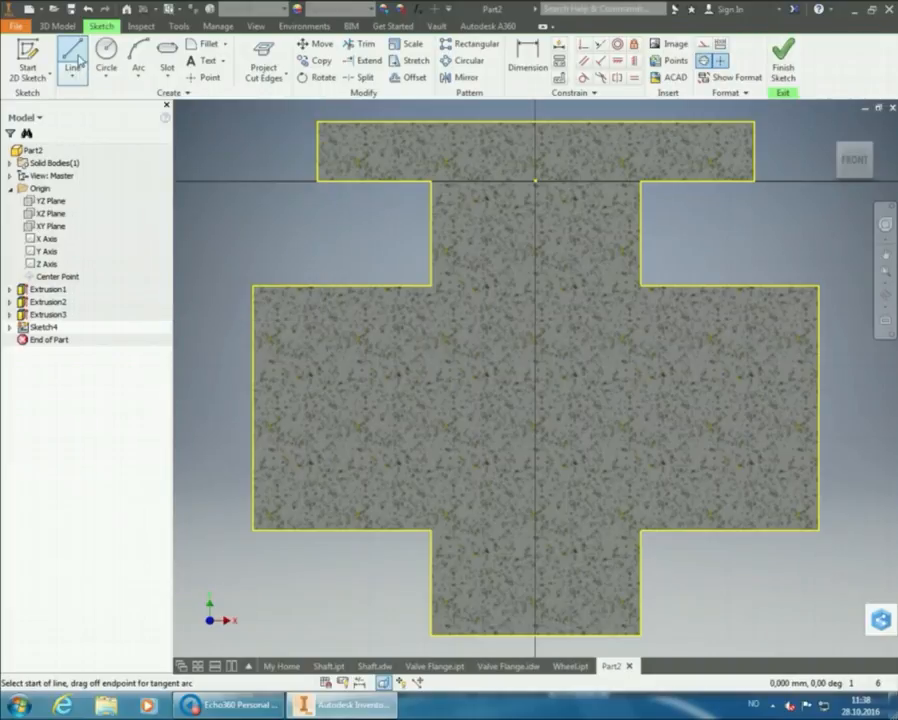
pyautogui.click(535, 122)
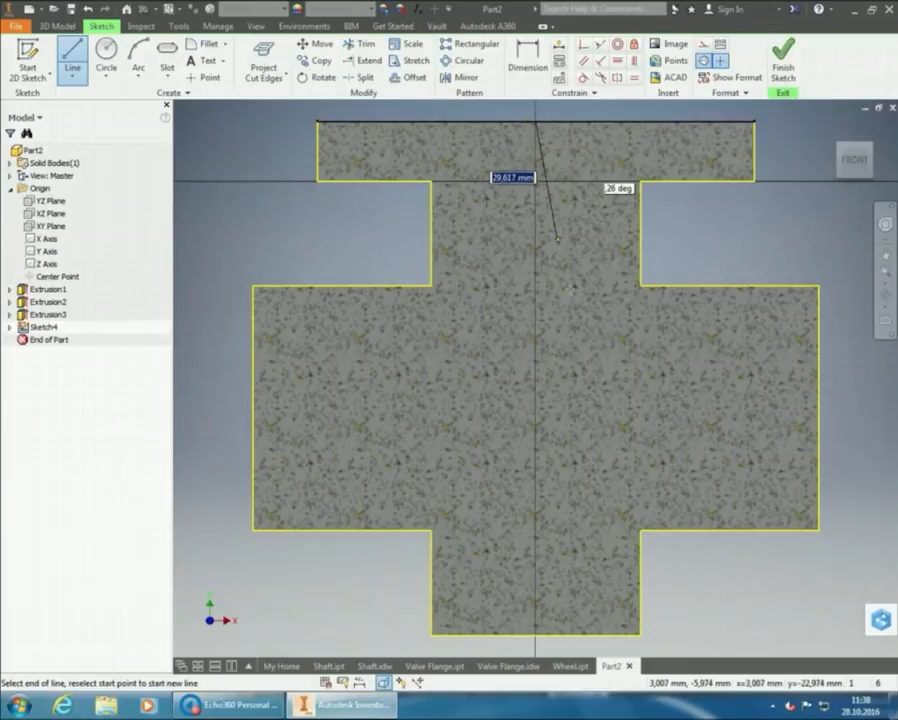
pyautogui.doubleClick(535, 634)
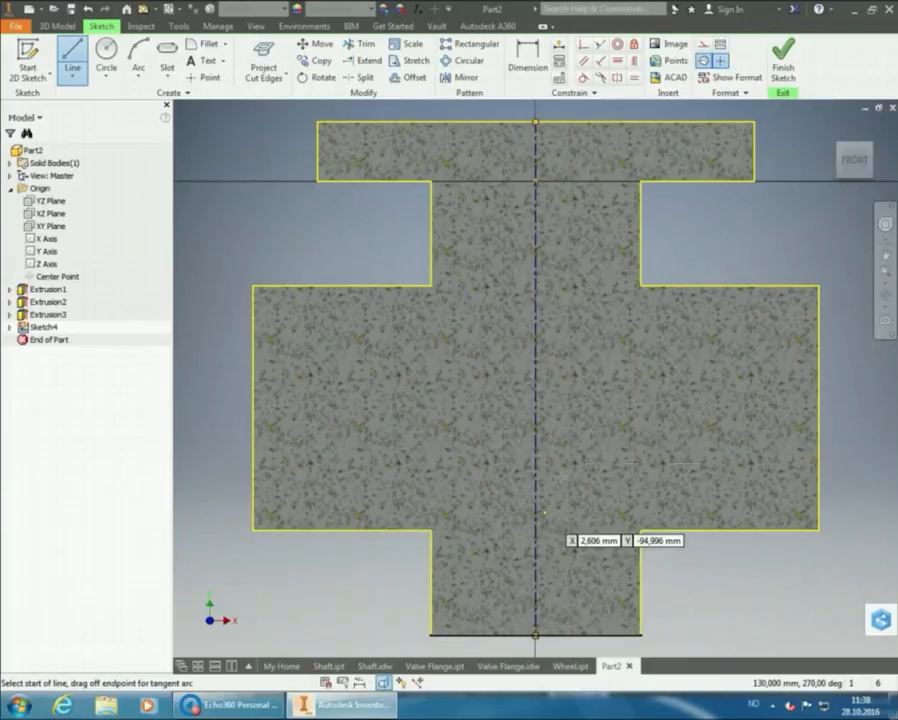
pyautogui.rightClick(585, 375)
pyautogui.click(635, 376)
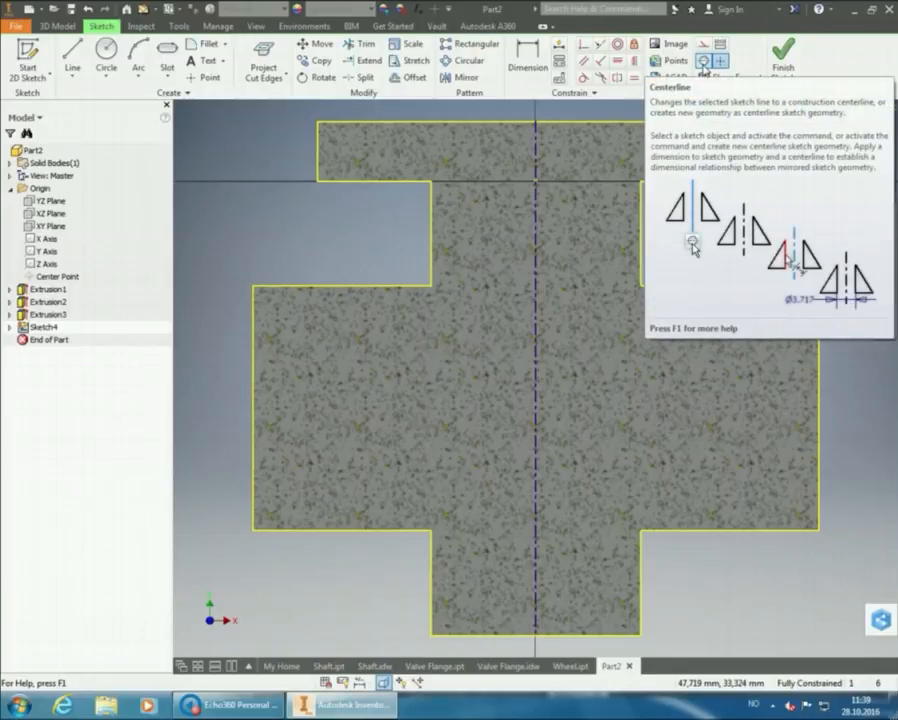
pyautogui.click(703, 62)
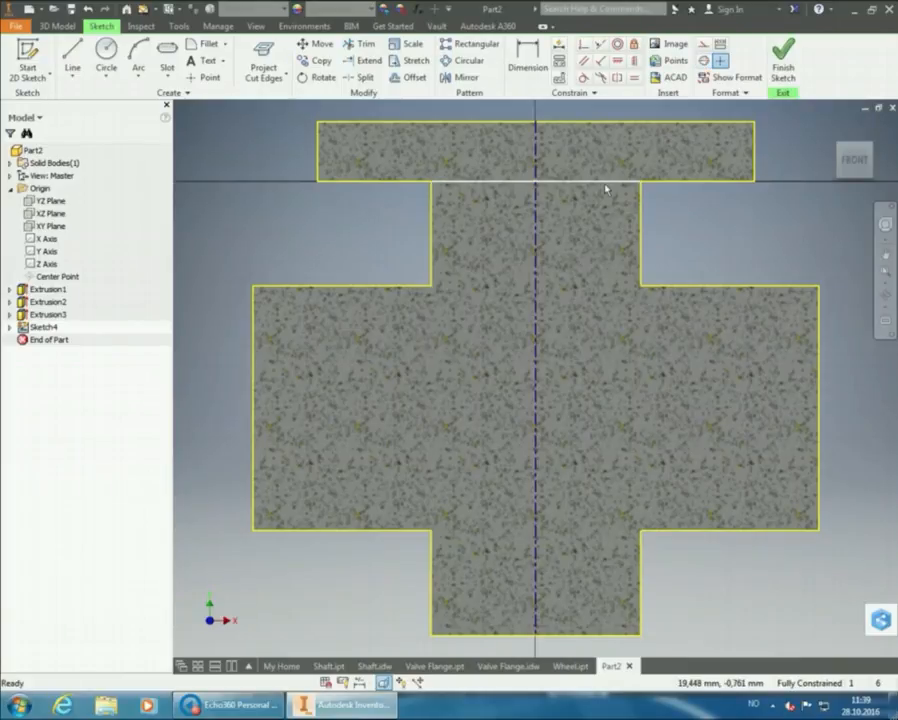
# - Start the bore profile on the disc's top edge, about 35 mm left of the centerline, with a 2 mm vertical line downwards
pyautogui.moveTo(626, 207)
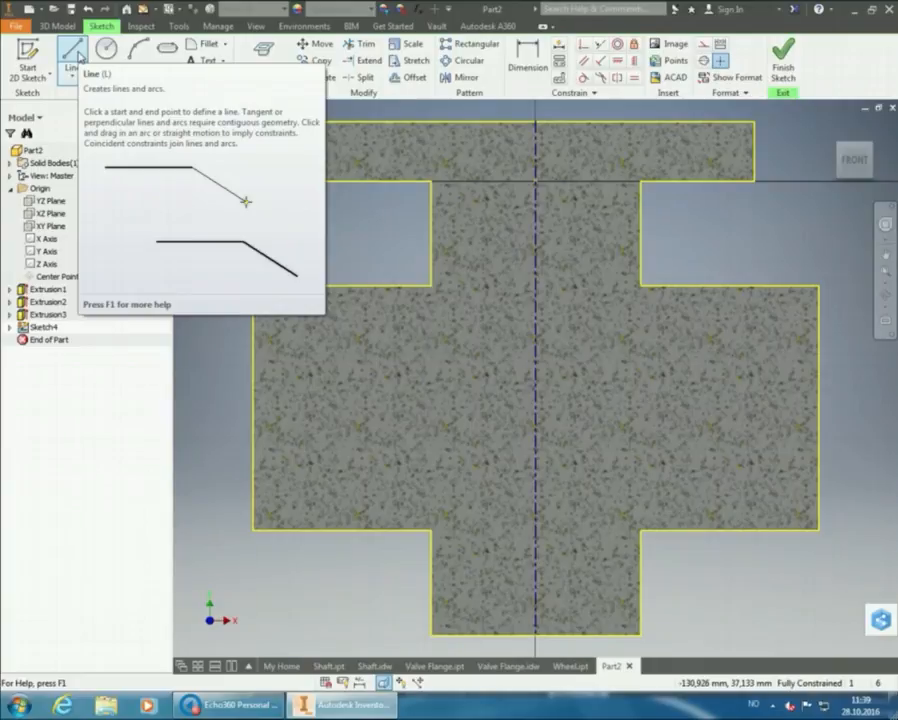
pyautogui.click(79, 57)
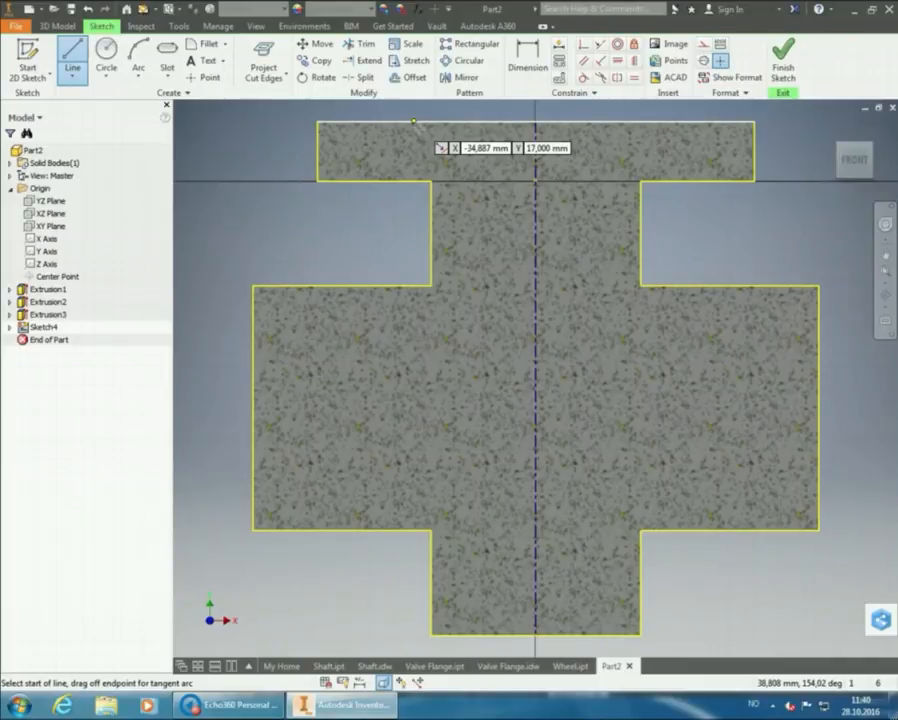
pyautogui.click(413, 121)
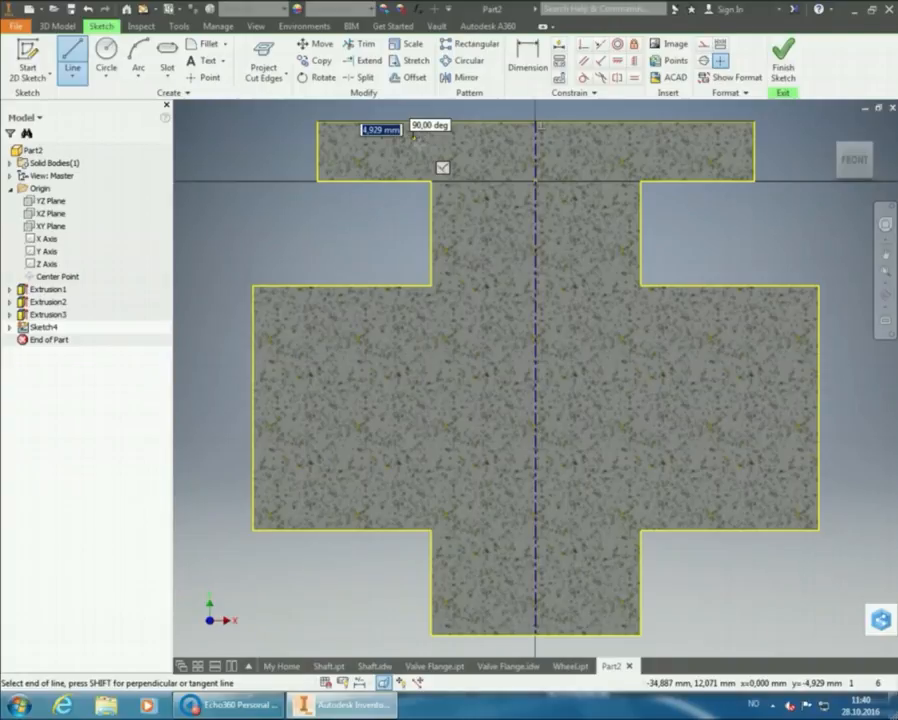
pyautogui.write('2')
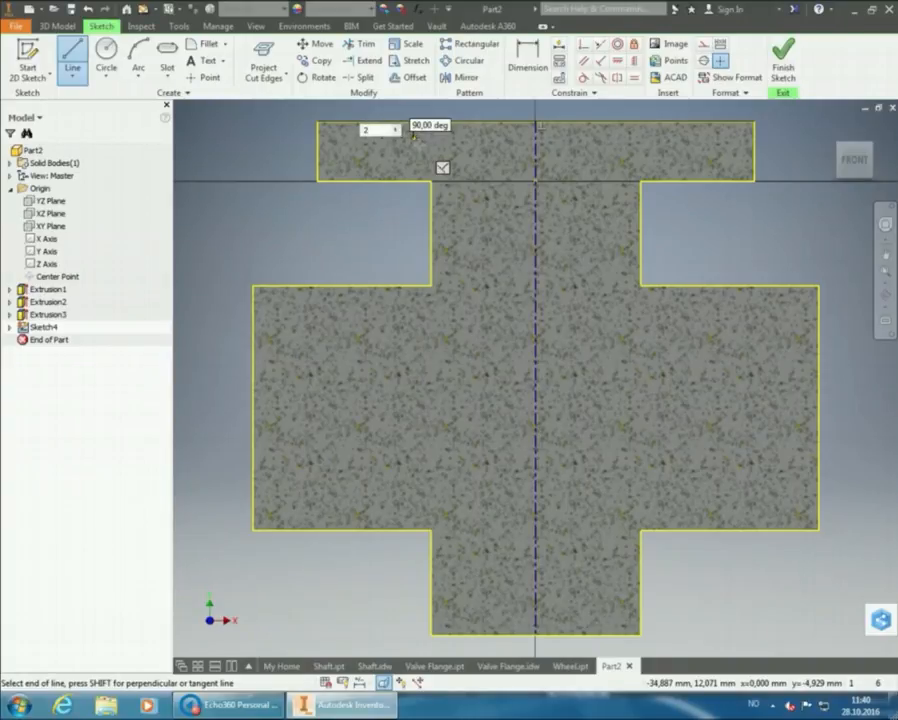
pyautogui.press('Tab')
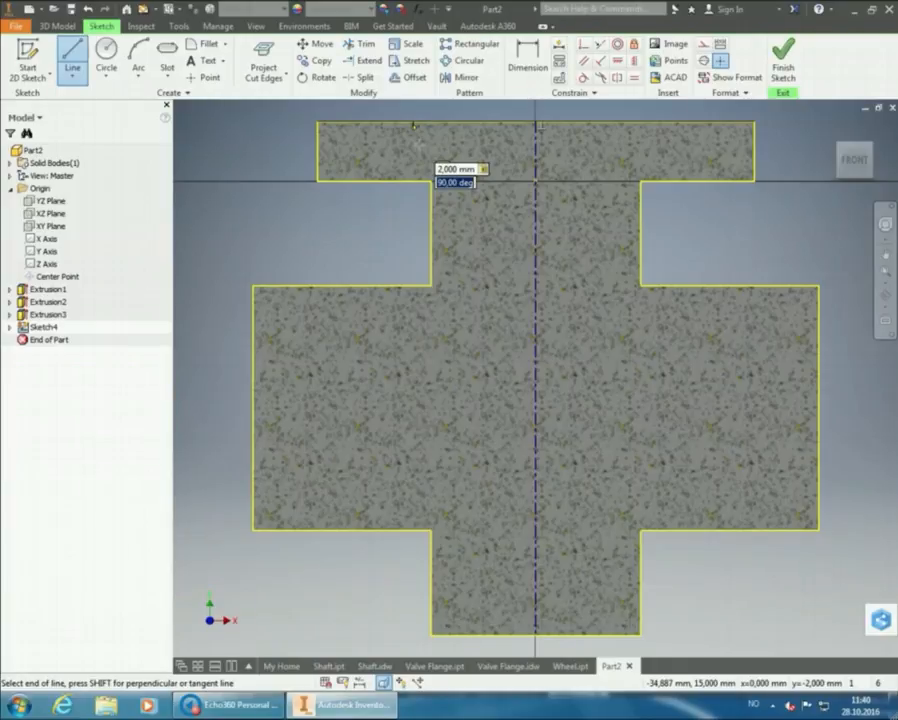
pyautogui.press('Return')
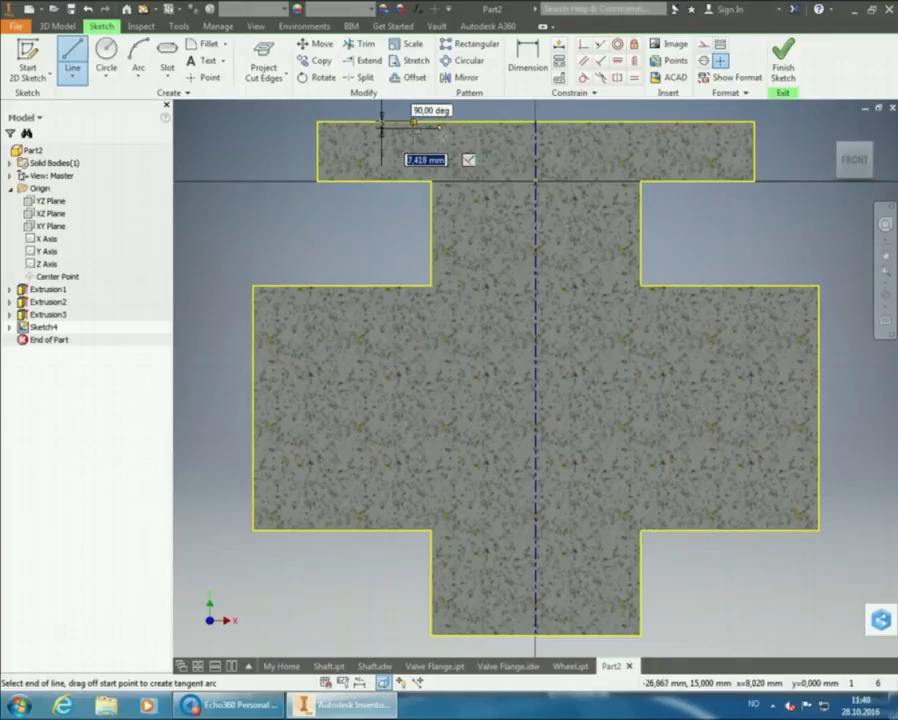
# - Continue the profile about 5 mm inward to align with the stem's side edge, followed by a 10 mm vertical line downwards
pyautogui.click(413, 125)
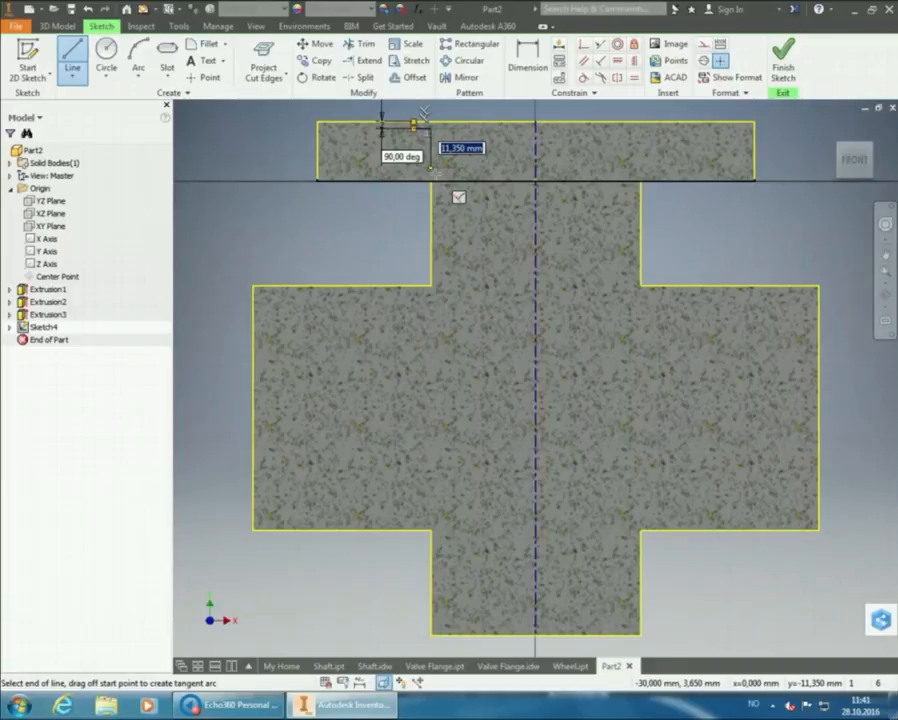
pyautogui.write('10')
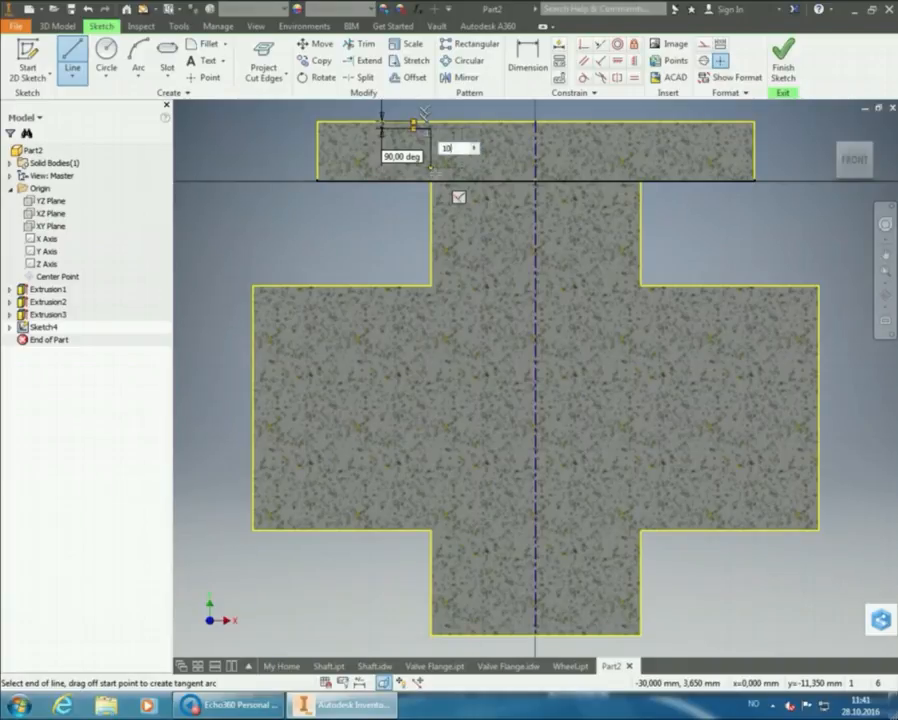
pyautogui.press('Tab')
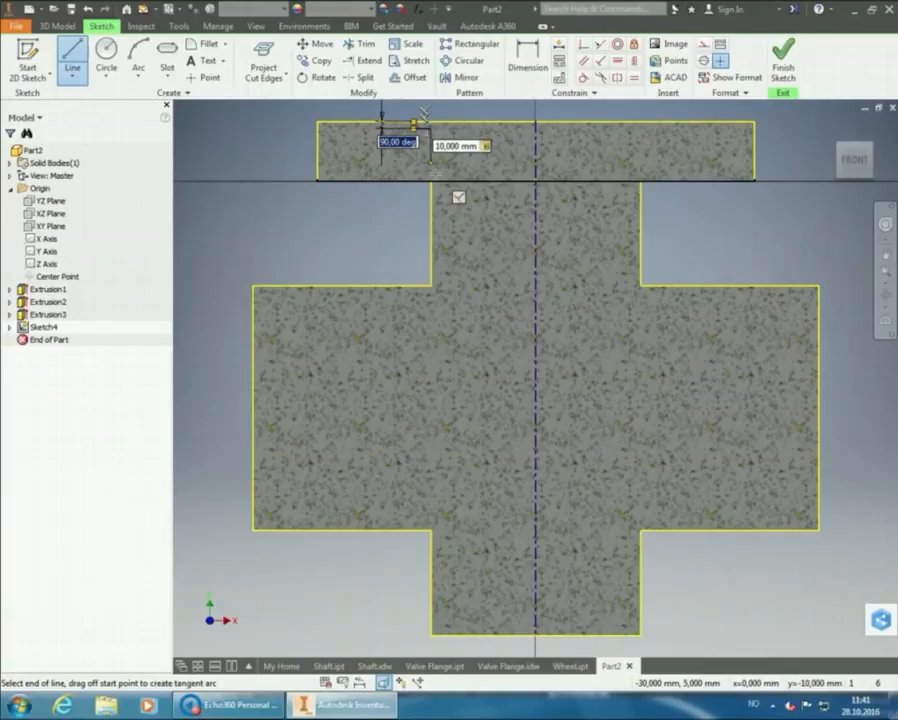
pyautogui.press('Return')
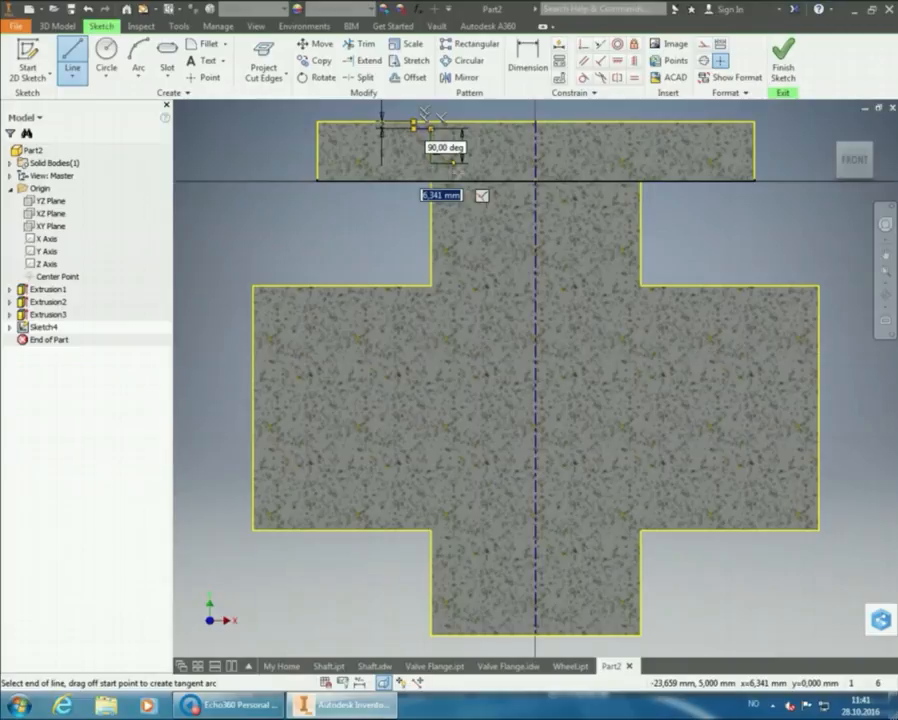
# - Add a horizontal ledge about 6.3 mm inward and a 100 mm vertical line down from its end
pyautogui.click(453, 163)
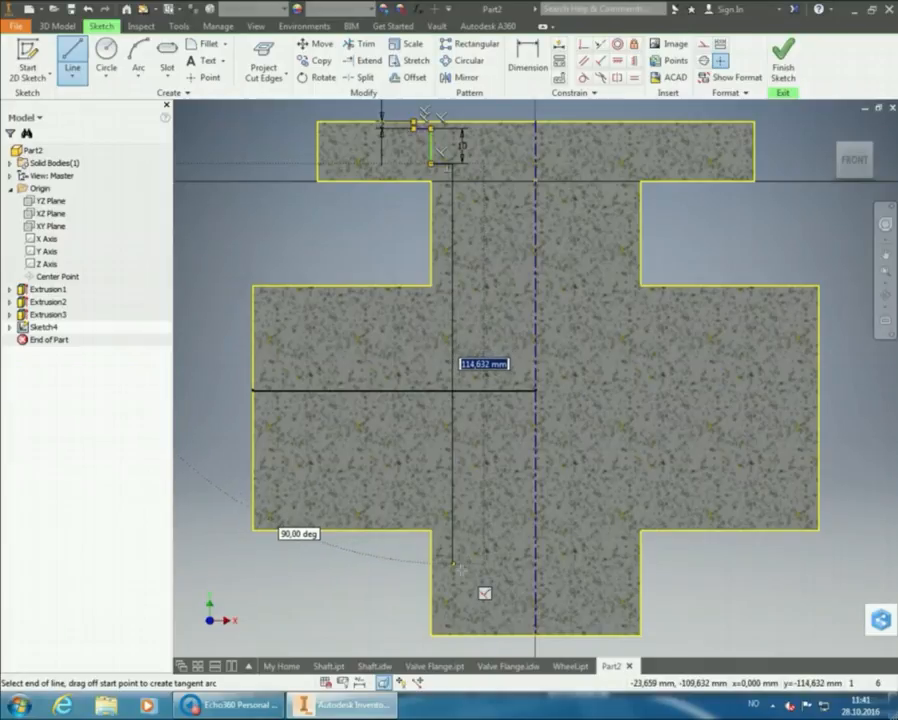
pyautogui.write('100')
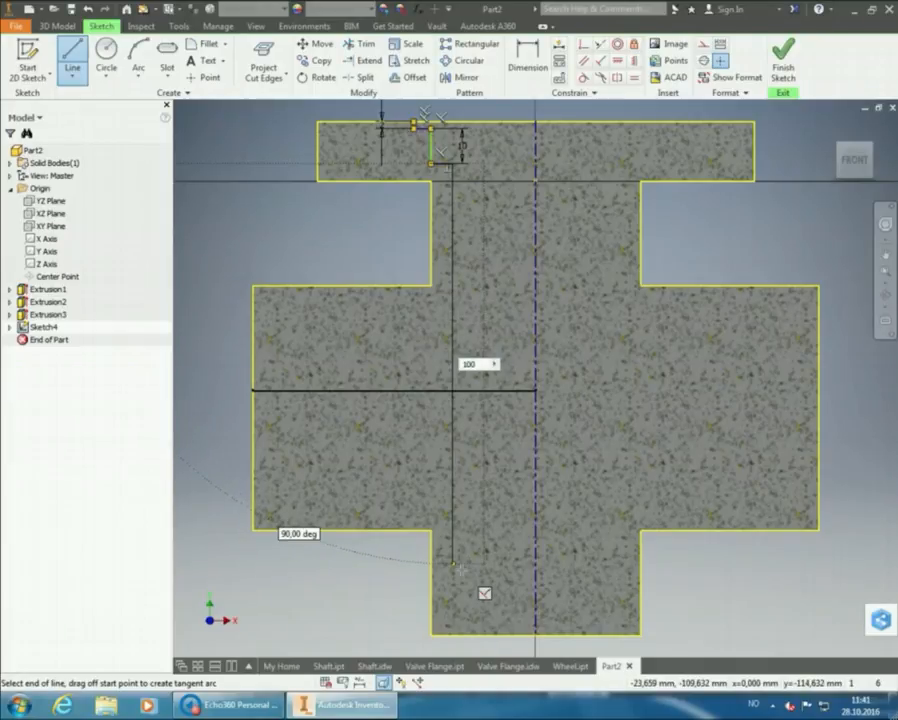
pyautogui.press('Tab')
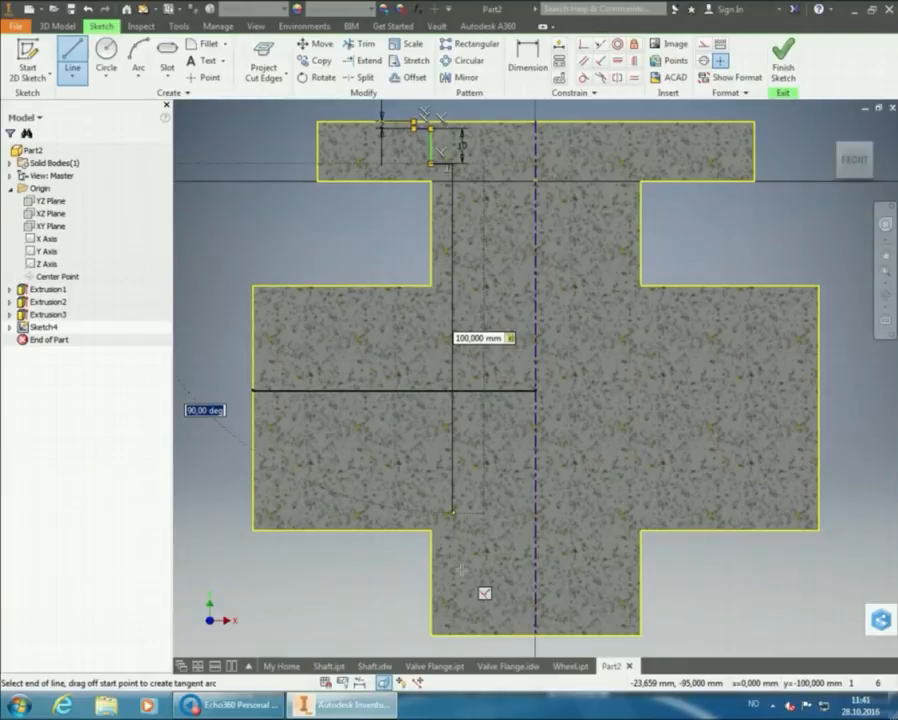
pyautogui.press('Escape')
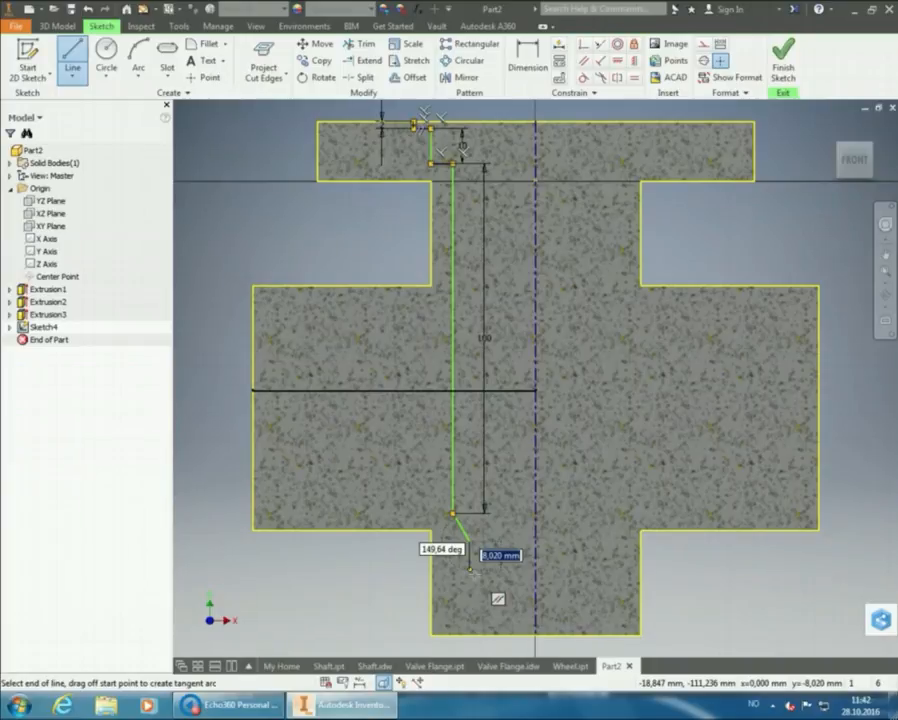
# - Add a 2 mm vertical line below the short slanted line at the lower end of the profile
pyautogui.write('2')
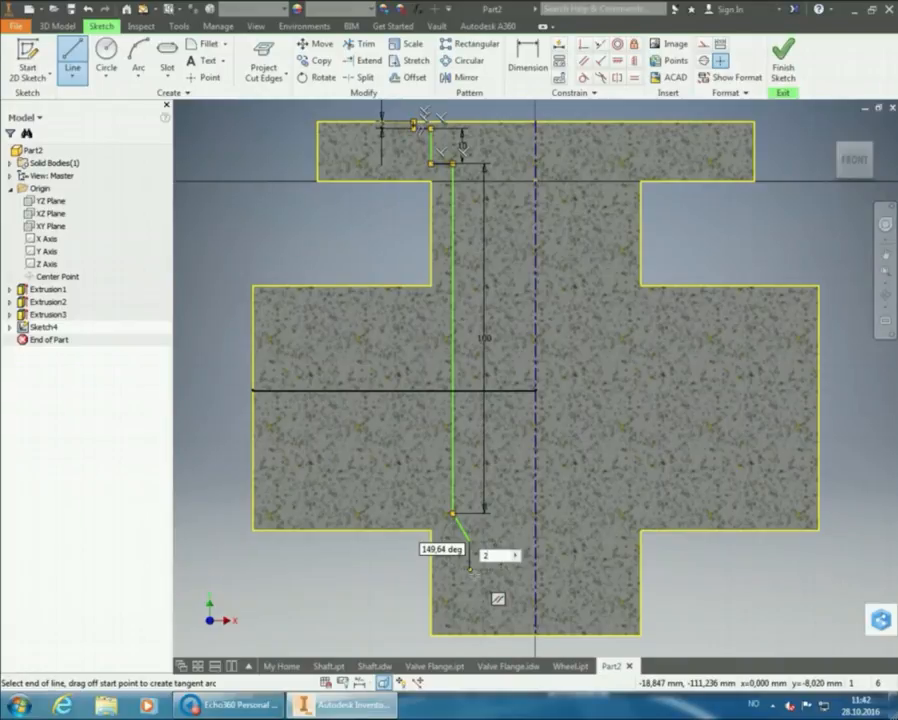
pyautogui.press('Return')
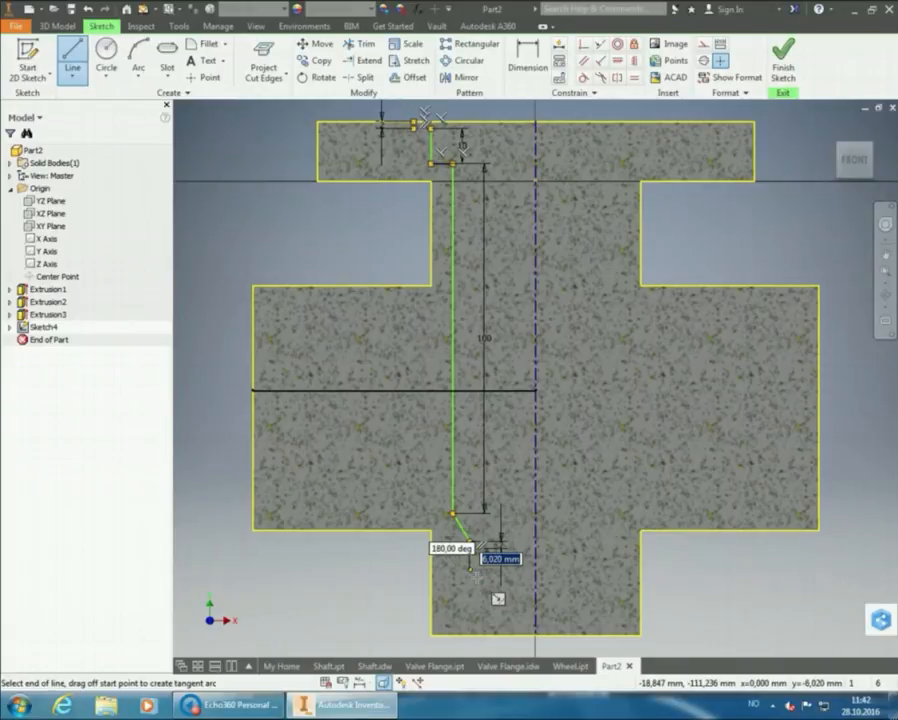
pyautogui.scroll(4, 474, 572)
pyautogui.scroll(-3, 440, 500)
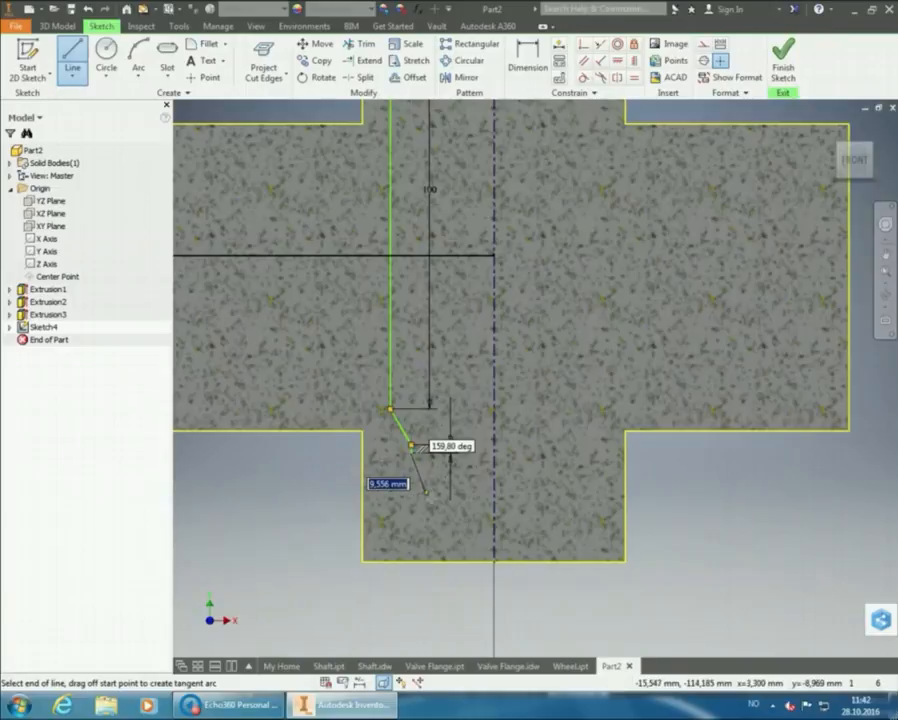
pyautogui.scroll(3, 420, 490)
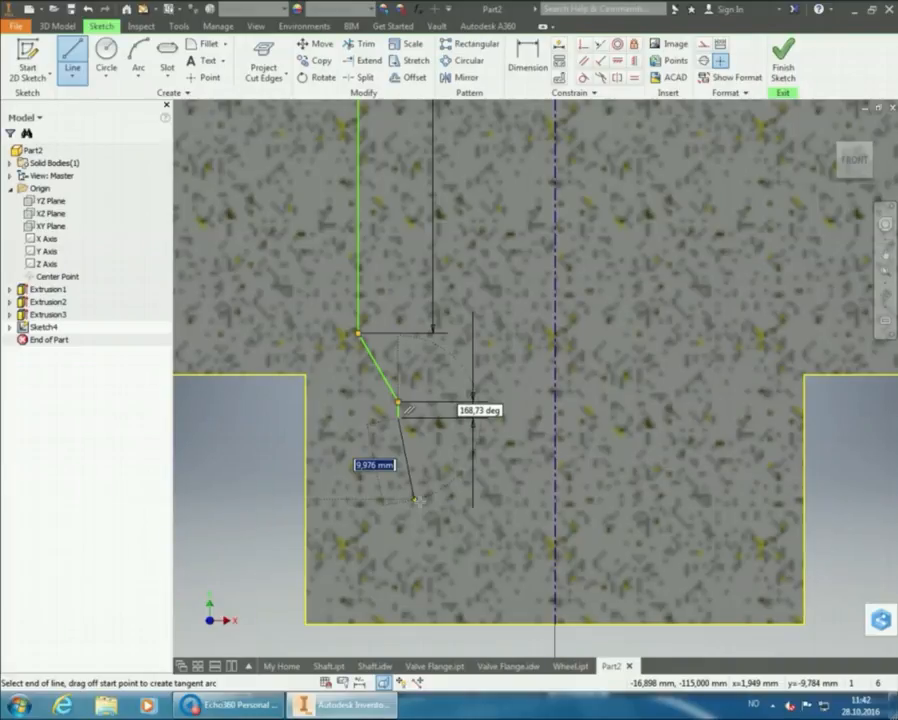
pyautogui.scroll(-5, 418, 500)
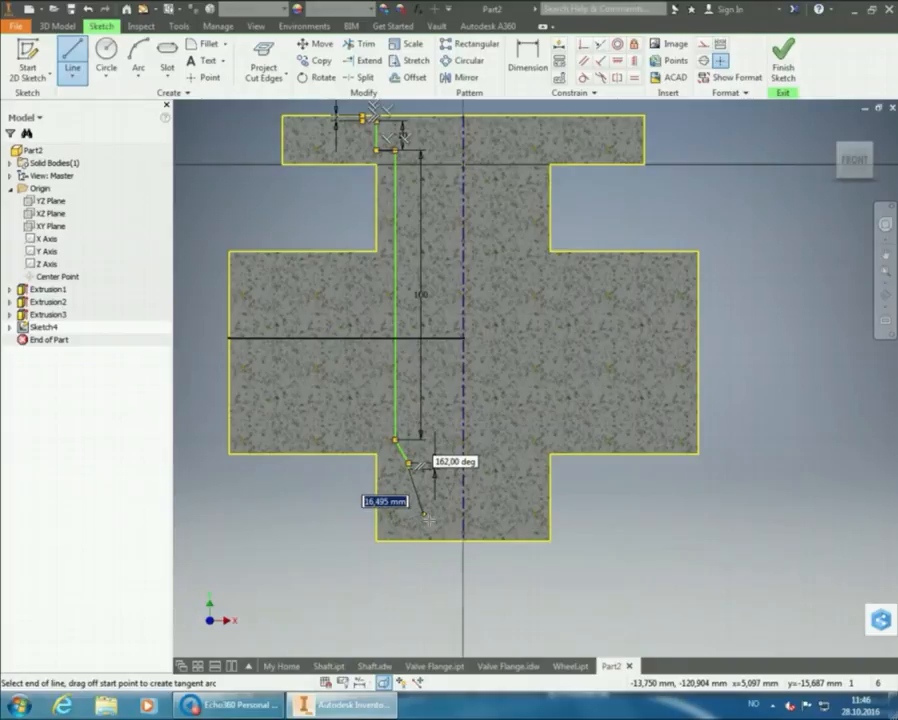
# - Add a second inward-slanting line about 16 mm high and end the profile with a horizontal line to the centerline
pyautogui.click(427, 517)
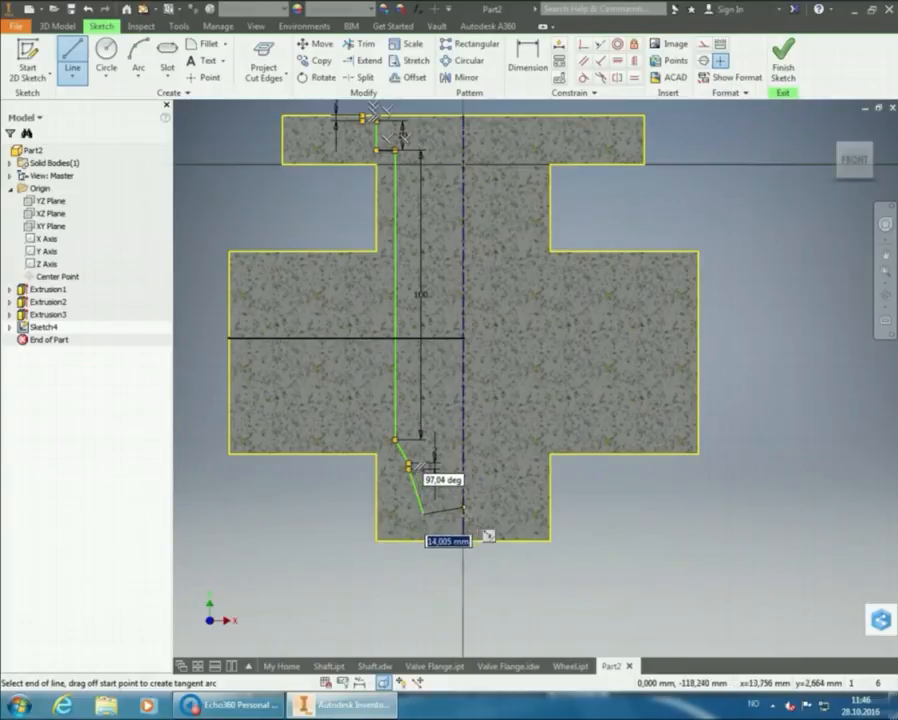
pyautogui.doubleClick(463, 515)
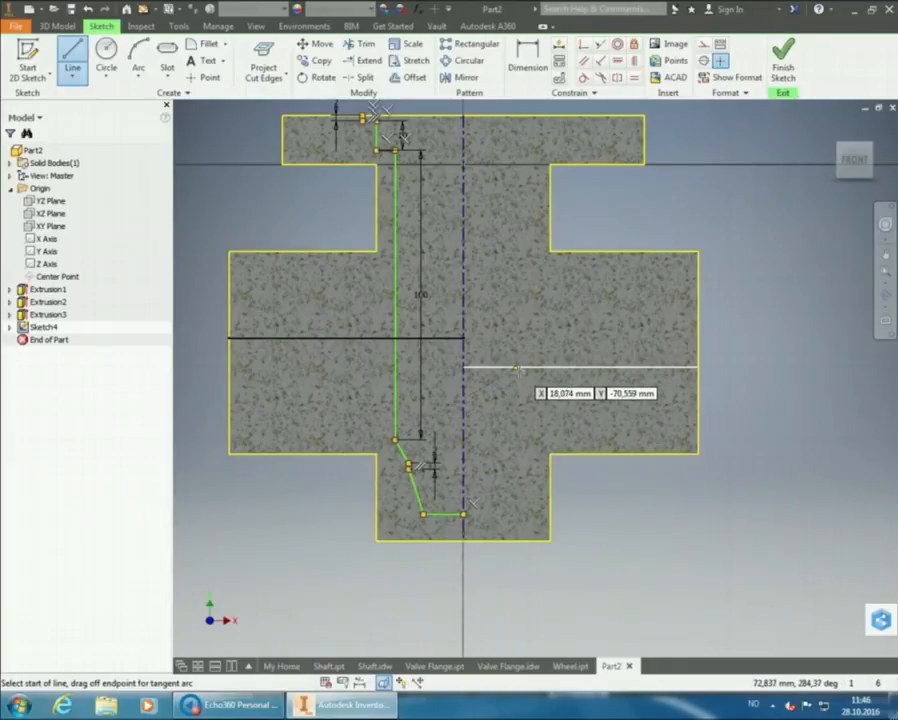
pyautogui.rightClick(529, 316)
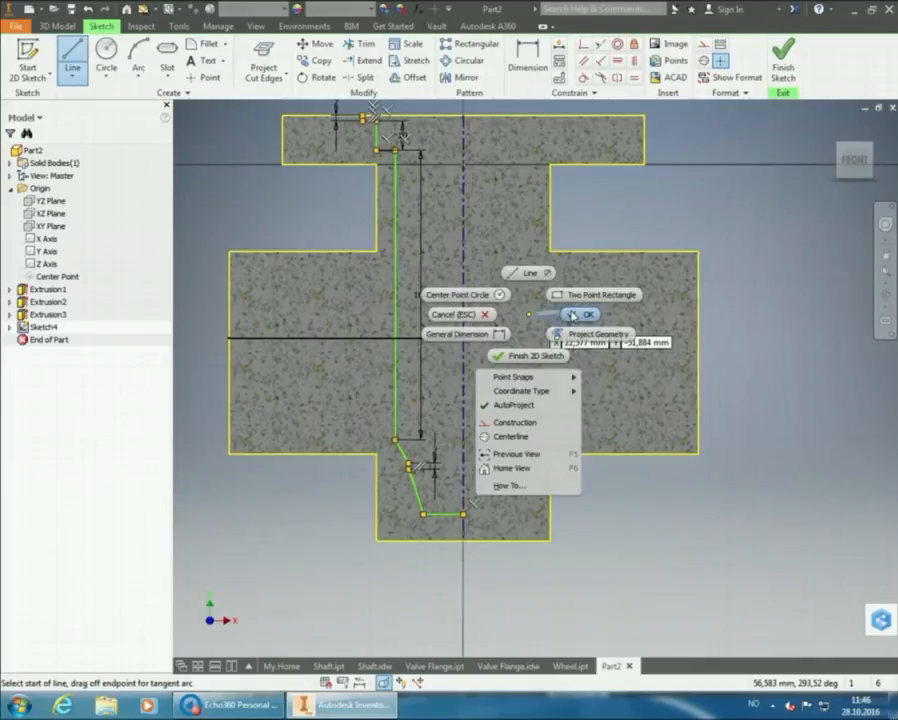
pyautogui.click(572, 316)
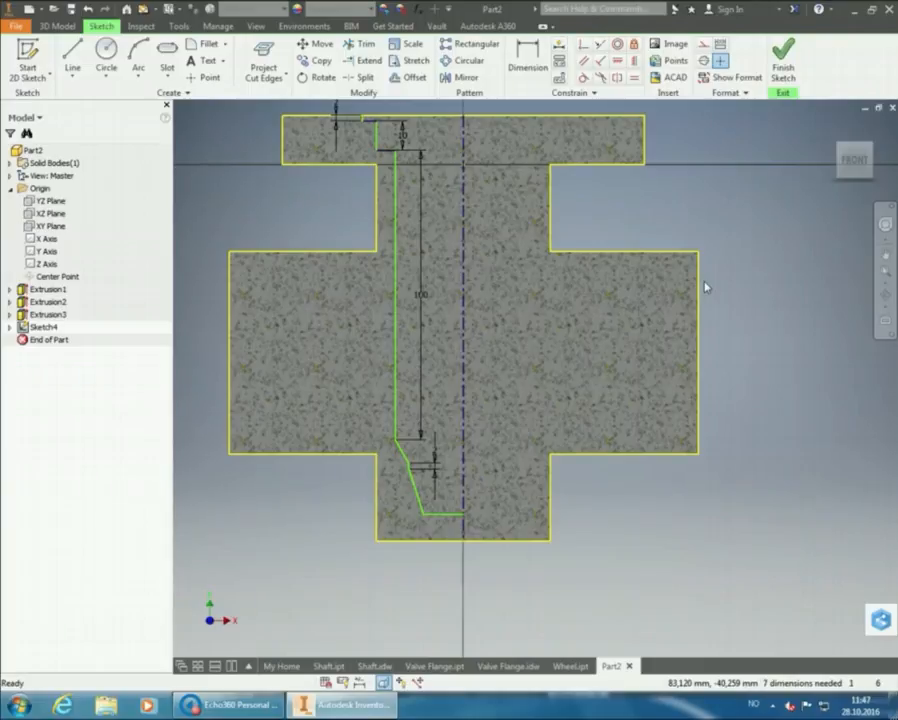
# - Dimension the vertical height of the upper slanted line below the 100 mm side as 10 mm
pyautogui.click(528, 70)
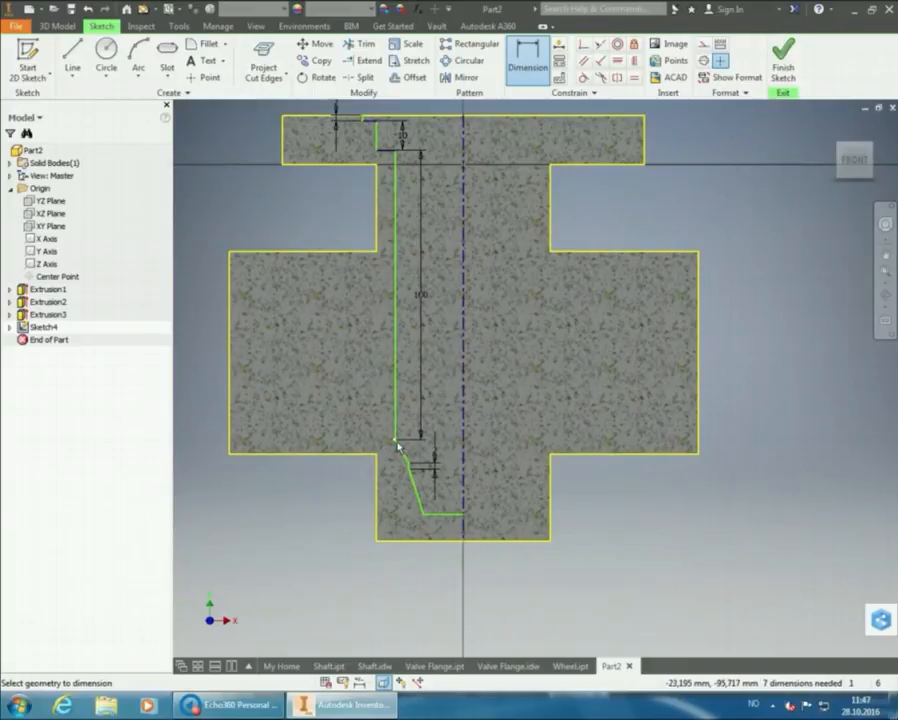
pyautogui.moveTo(397, 447)
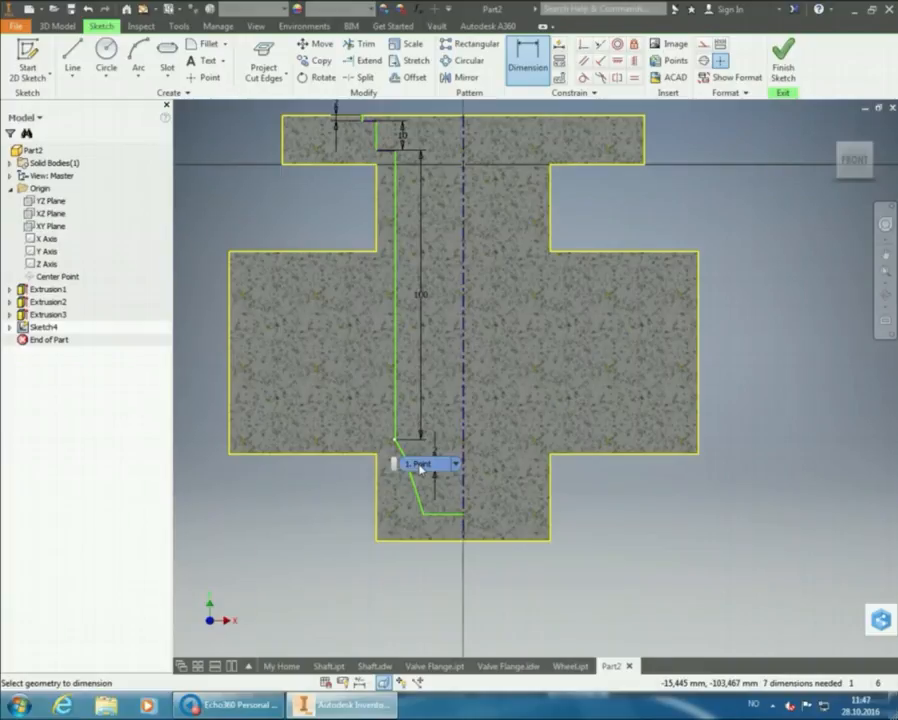
pyautogui.click(419, 466)
pyautogui.click(410, 465)
pyautogui.click(358, 458)
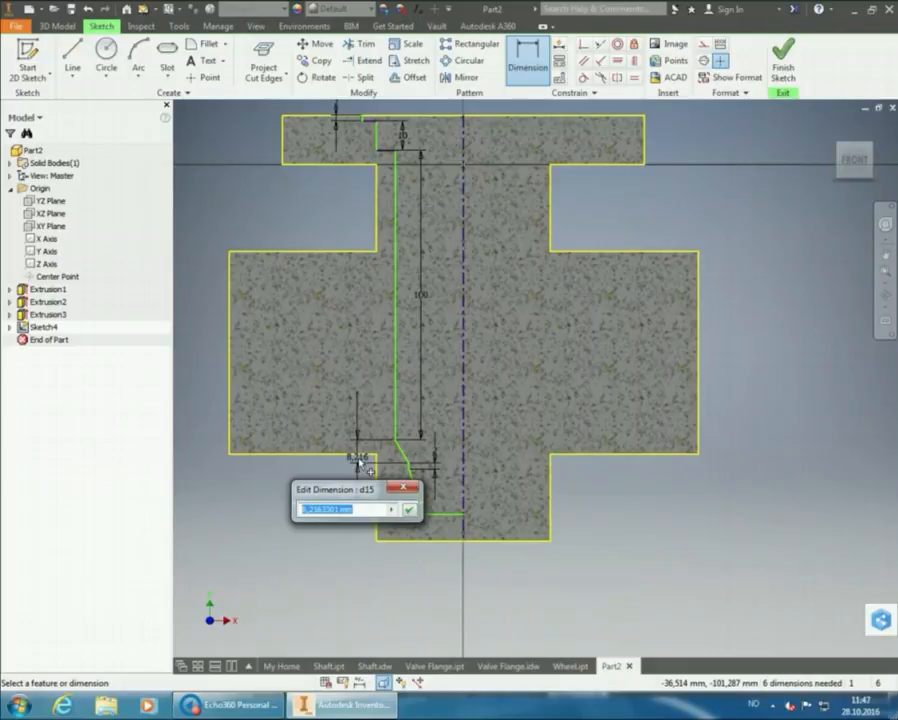
pyautogui.write('10')
pyautogui.press('Return')
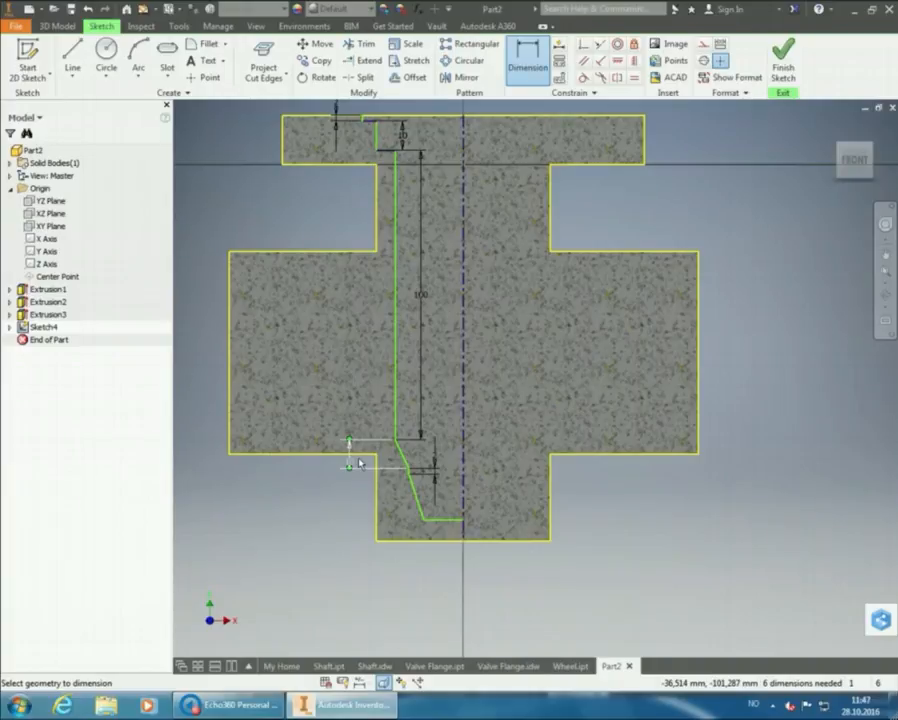
# - Dimension the vertical height of the lower slanted line at the end of the bore profile as 10 mm
pyautogui.click(352, 462)
pyautogui.click(424, 521)
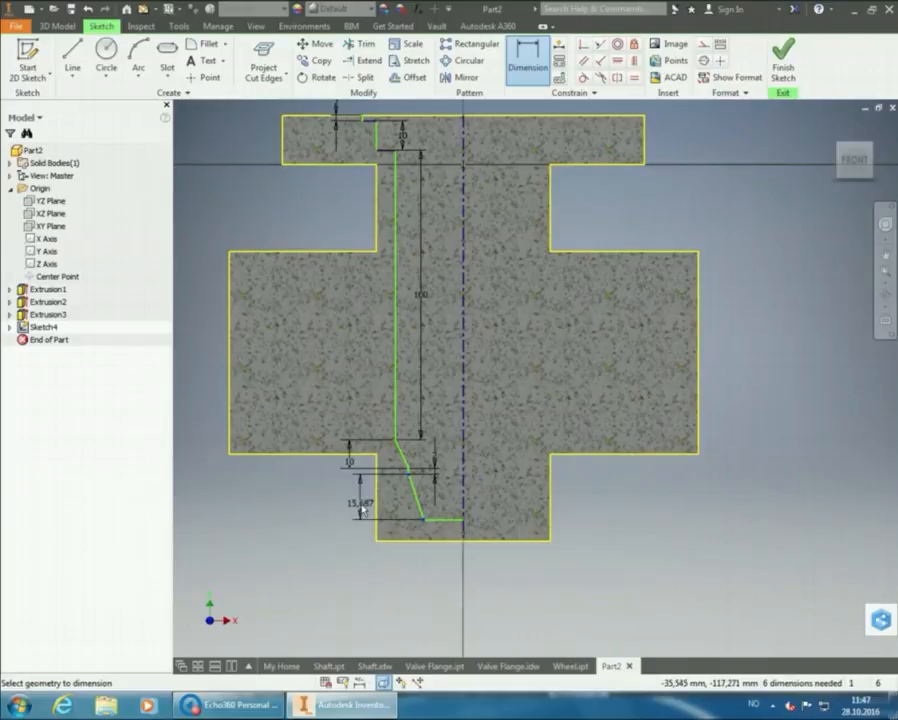
pyautogui.click(357, 507)
pyautogui.write('10')
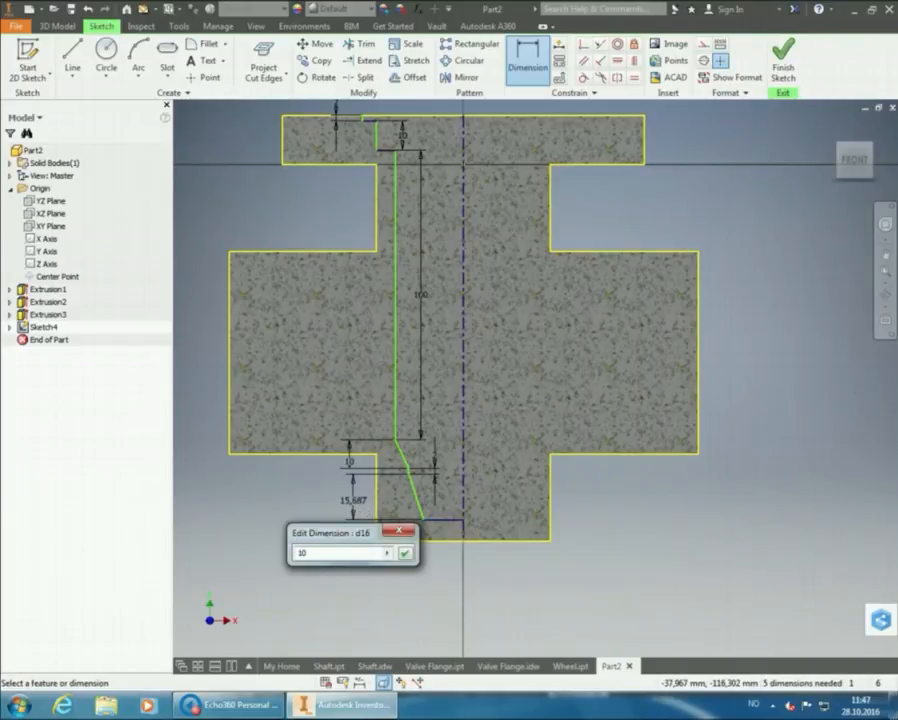
pyautogui.press('Return')
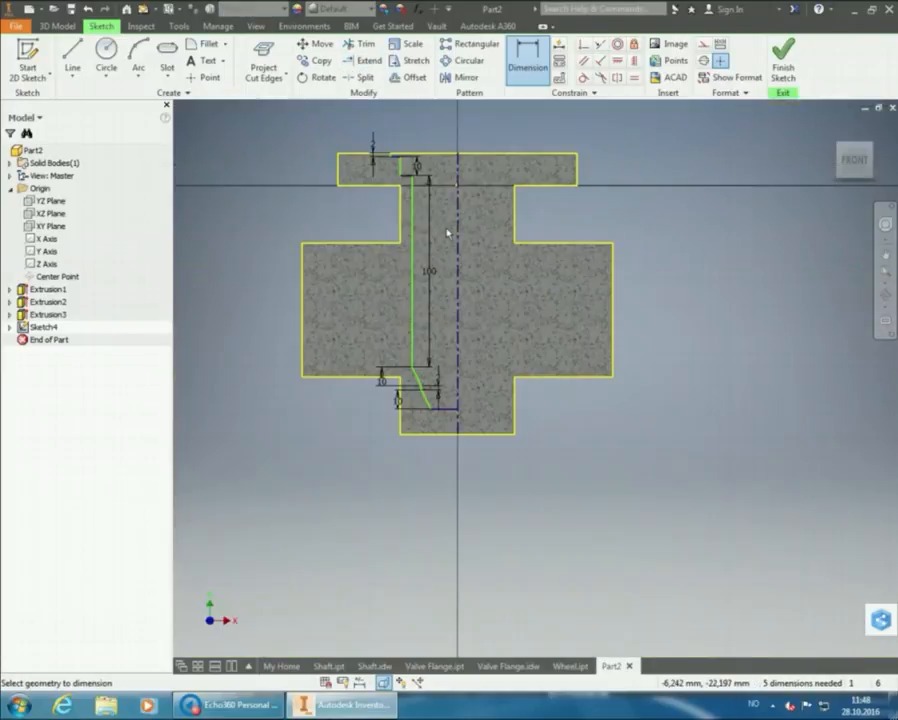
# - Dimension the uppermost short vertical line of the bore profile about the centerline as a 78 mm diameter
pyautogui.scroll(5, 430, 155)
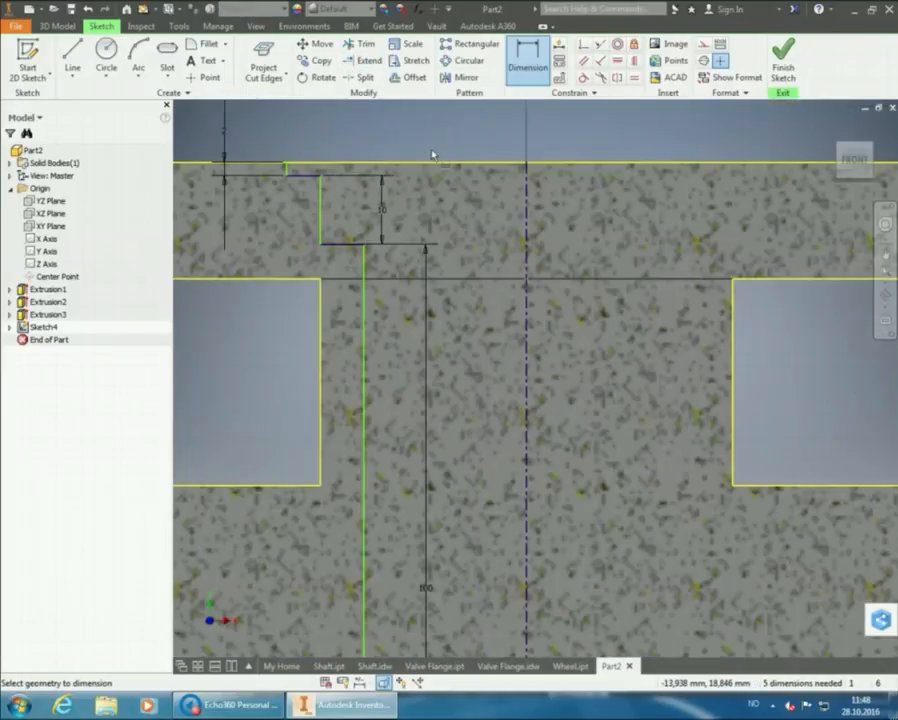
pyautogui.click(287, 172)
pyautogui.click(529, 180)
pyautogui.click(503, 177)
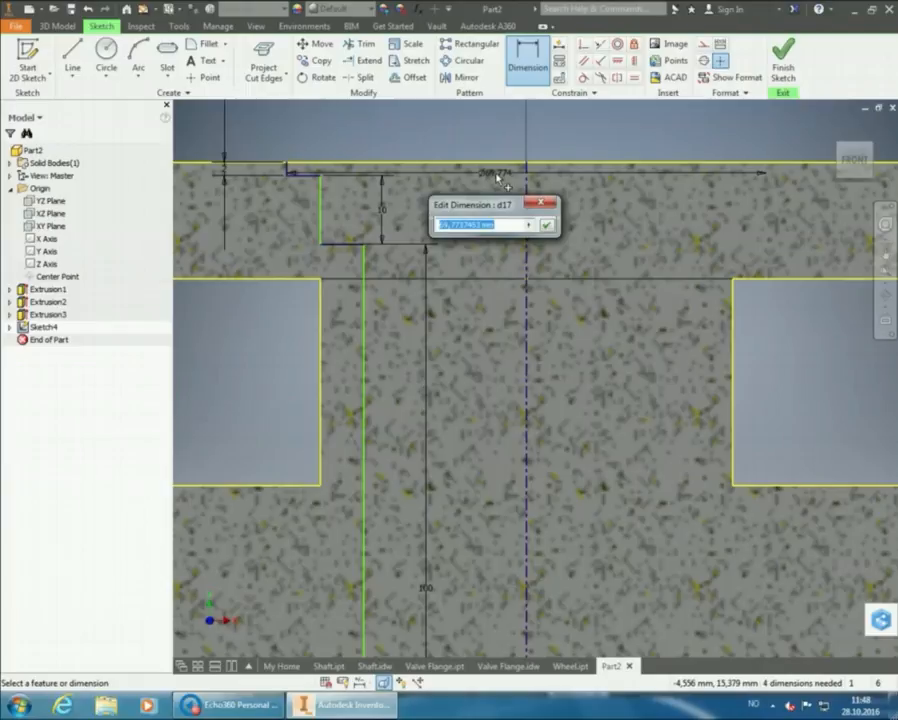
pyautogui.write('33')
pyautogui.press('Return')
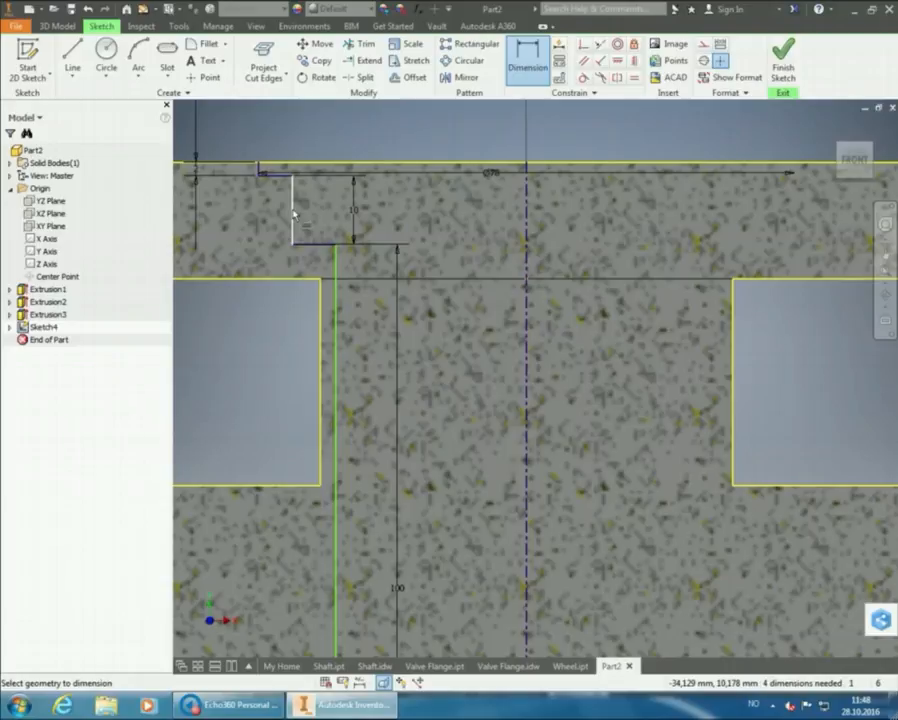
# - Dimension the 10 mm high second step of the bore profile about the centerline as a 62 mm diameter
pyautogui.click(293, 213)
pyautogui.click(524, 212)
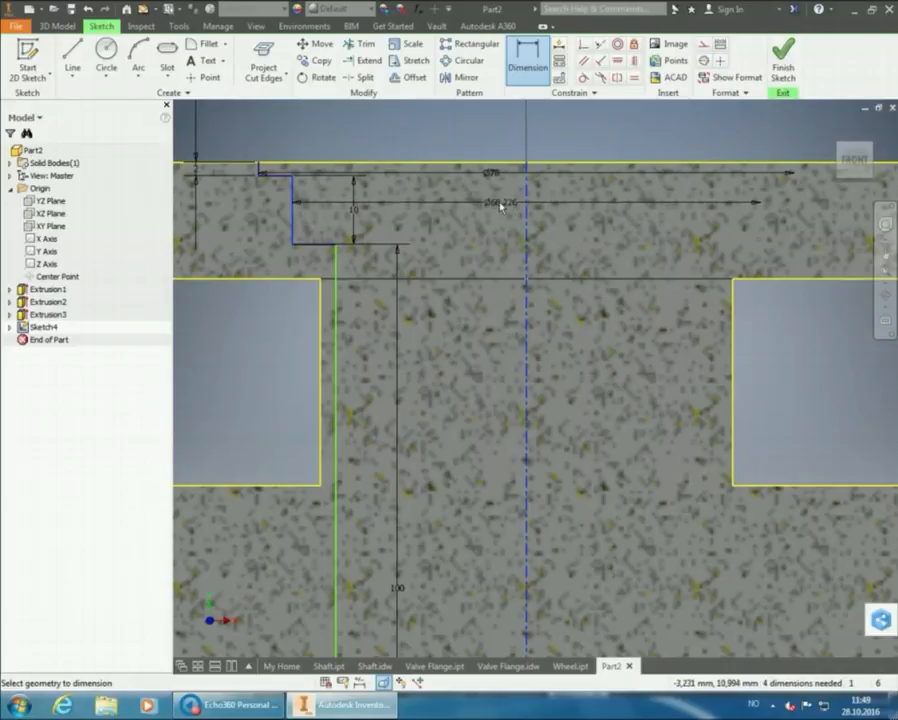
pyautogui.click(480, 200)
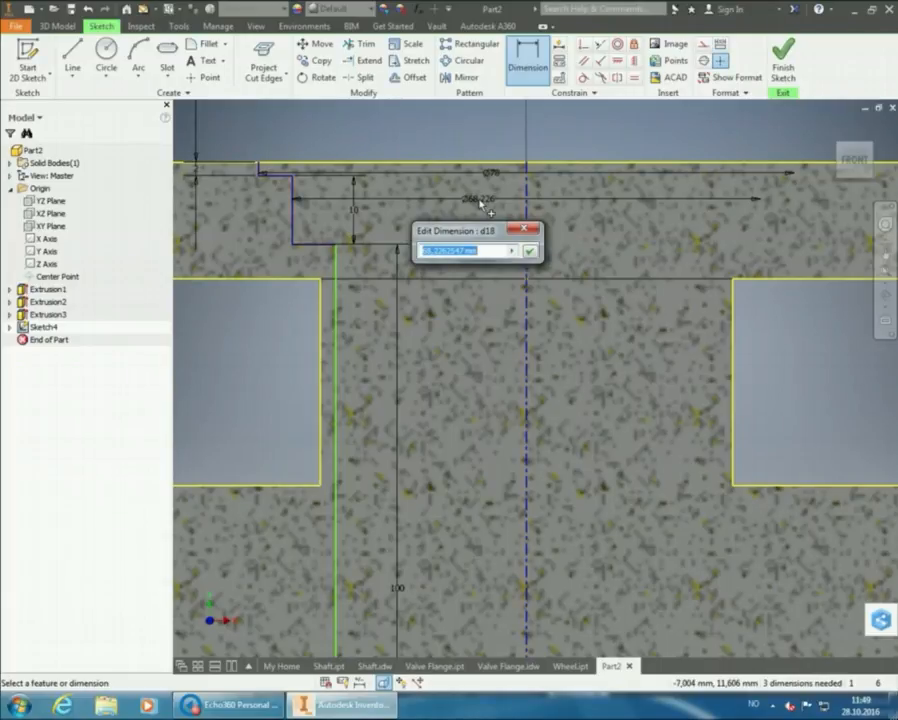
pyautogui.write('62')
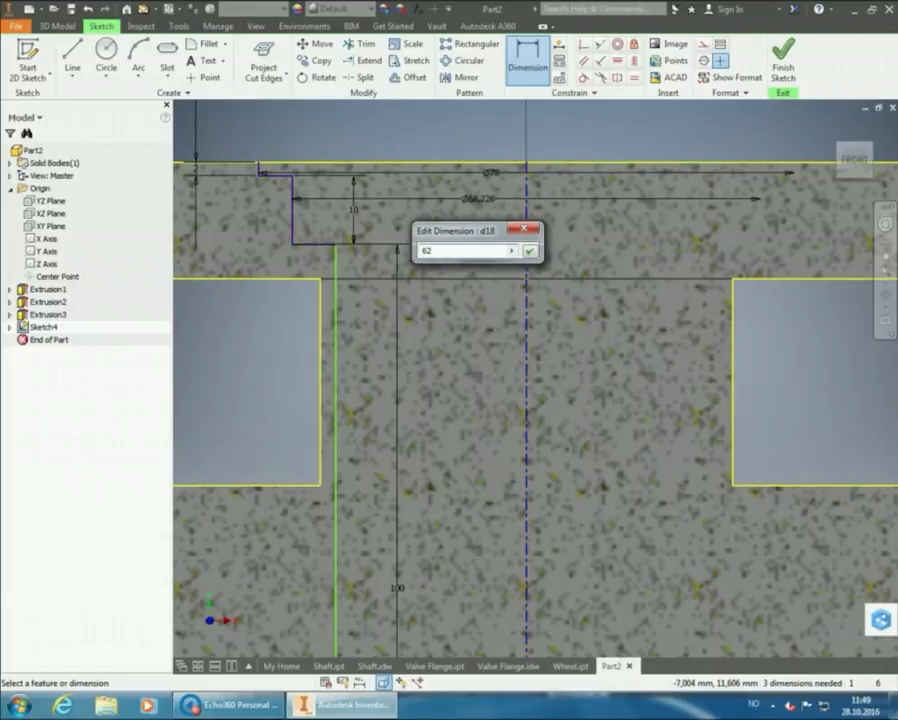
pyautogui.press('Return')
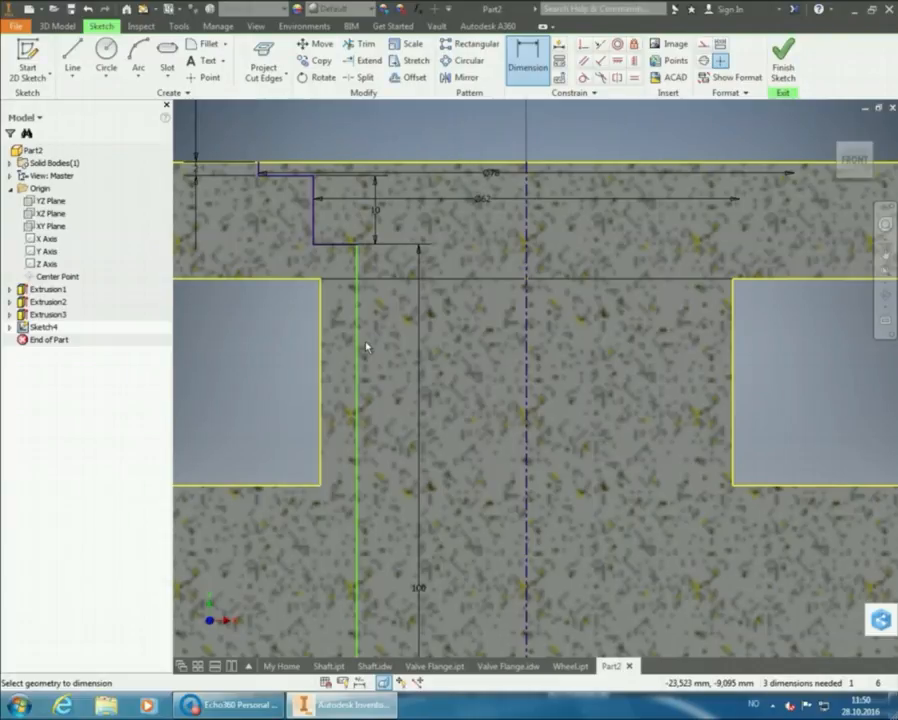
# - Set the diameter of the 100 mm long vertical line about the centerline to 47 mm
pyautogui.click(357, 342)
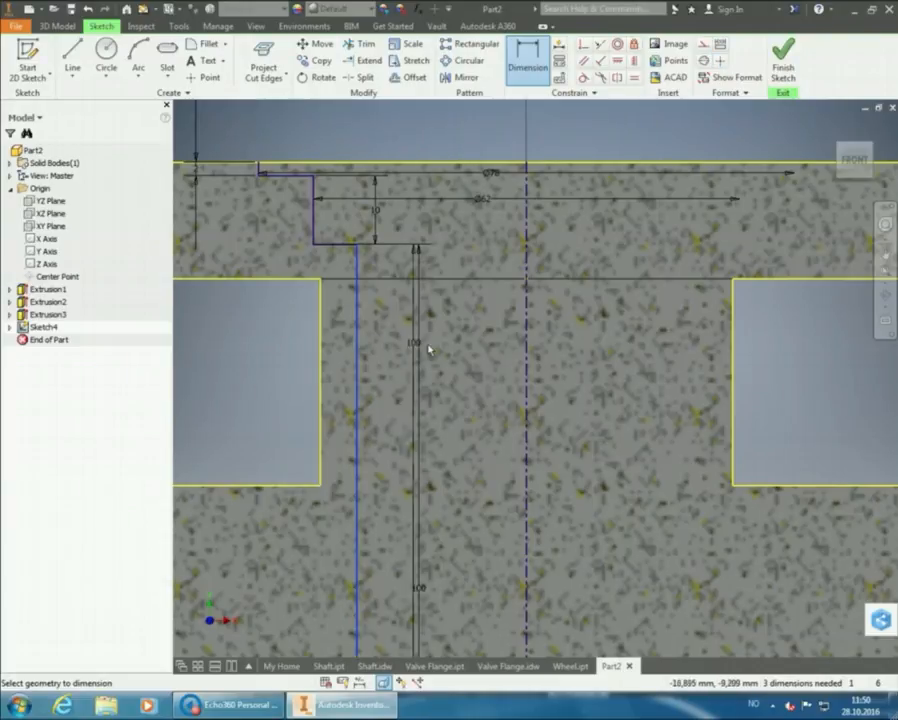
pyautogui.click(525, 360)
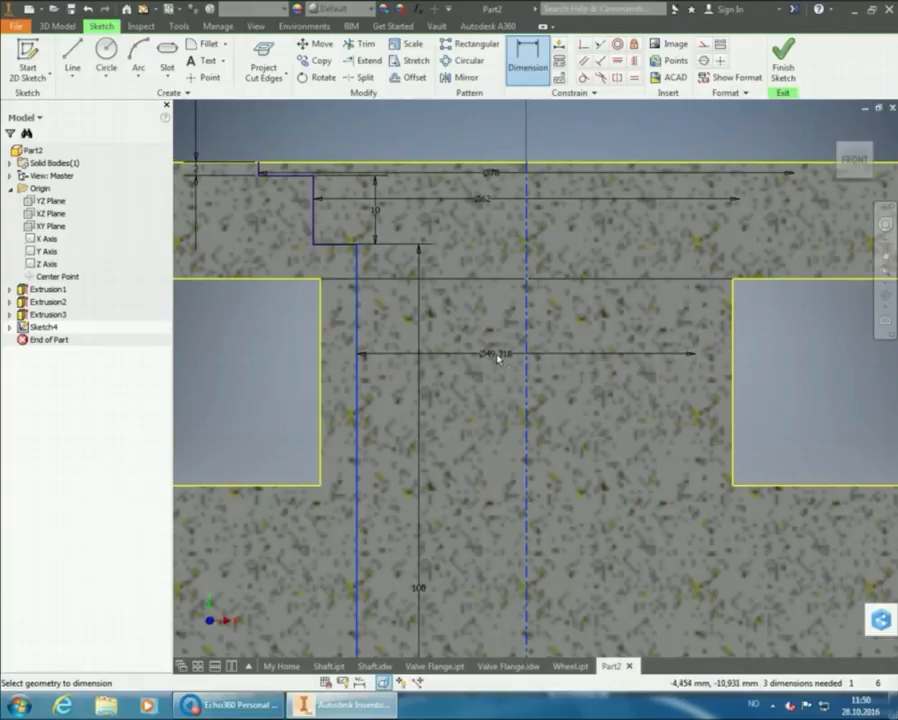
pyautogui.click(501, 361)
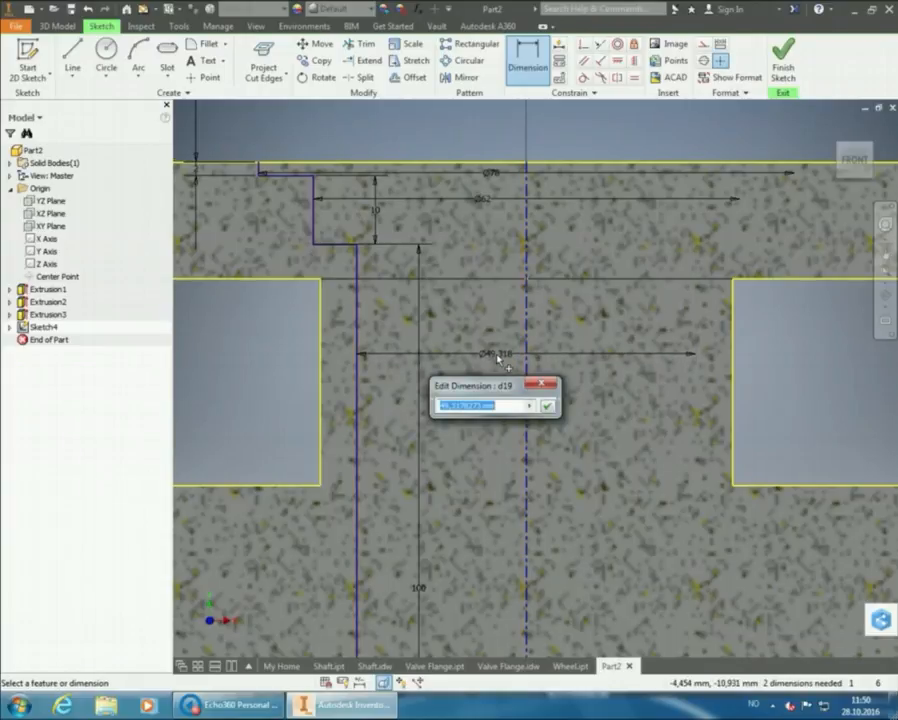
pyautogui.write('47')
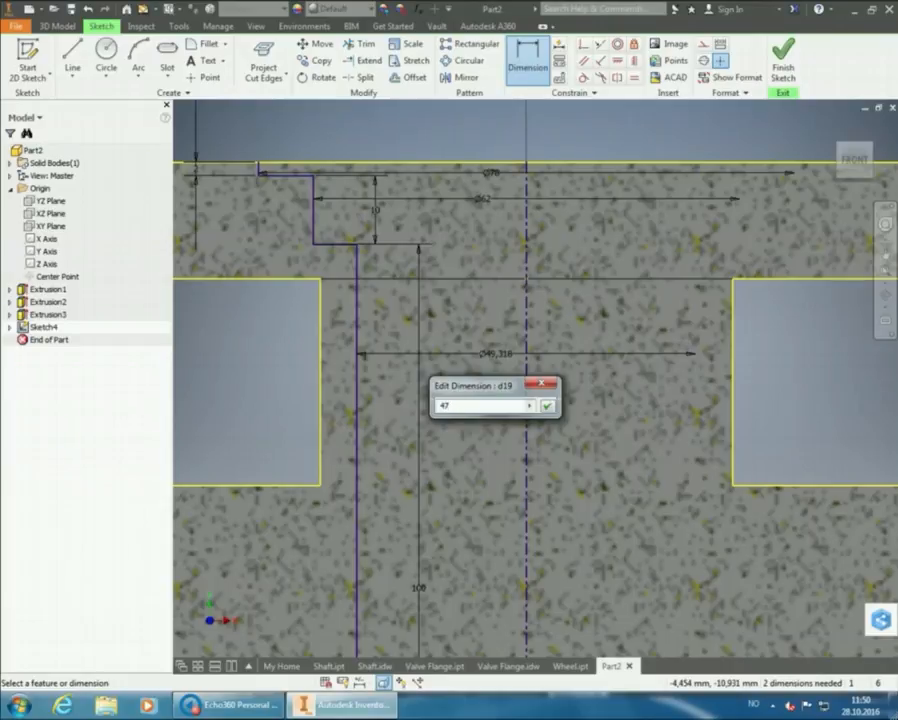
pyautogui.press('Return')
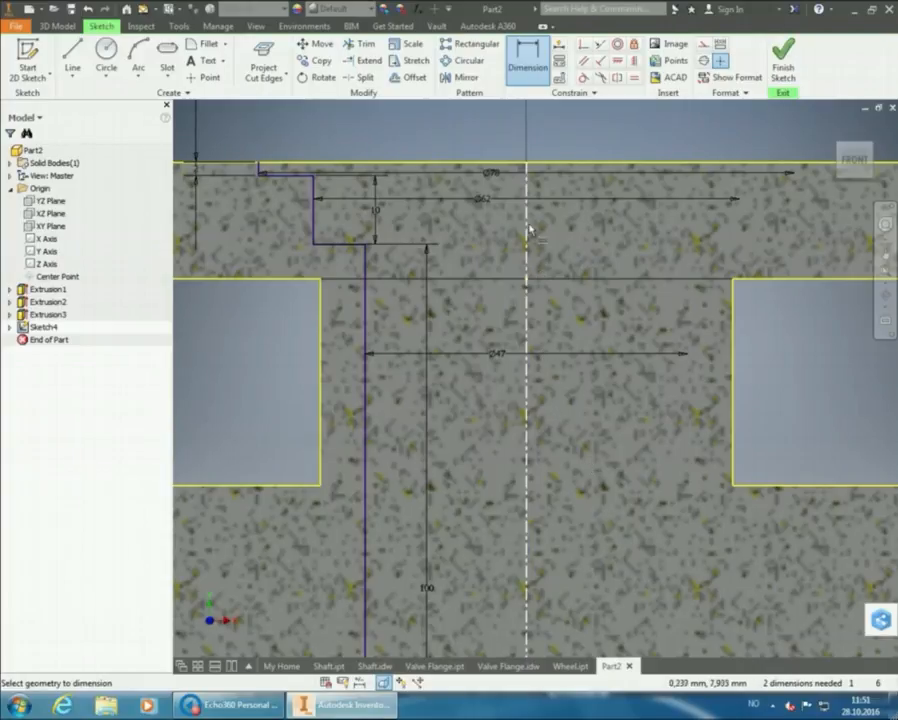
# - Dimension the short vertical line between the two slanted lines about the centerline as a 39 mm diameter
pyautogui.scroll(3, 528, 232)
pyautogui.scroll(2, 530, 230)
pyautogui.scroll(-3, 534, 426)
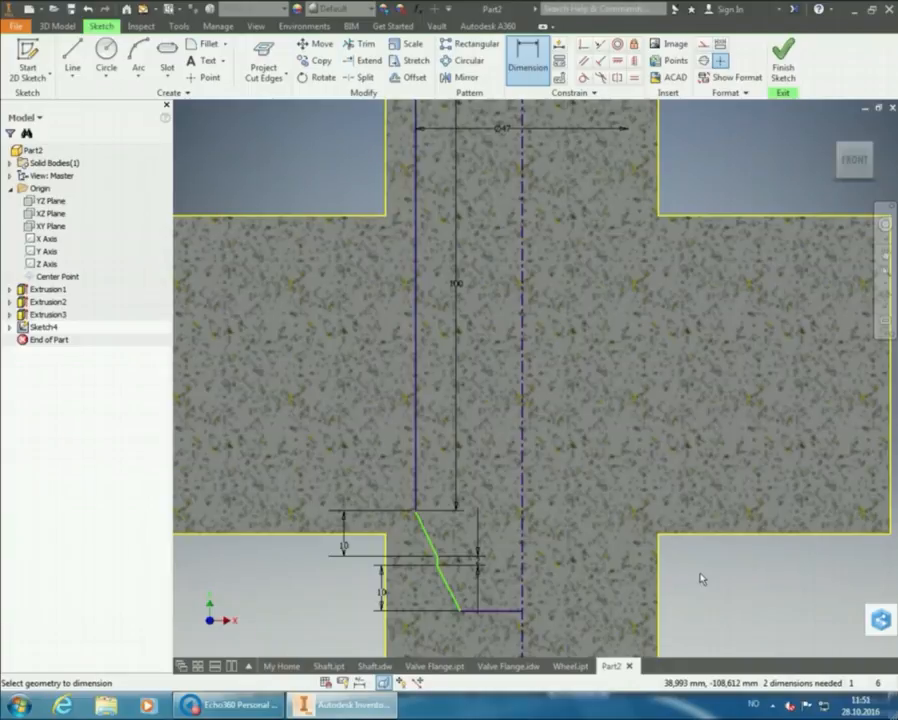
pyautogui.click(437, 566)
pyautogui.click(521, 575)
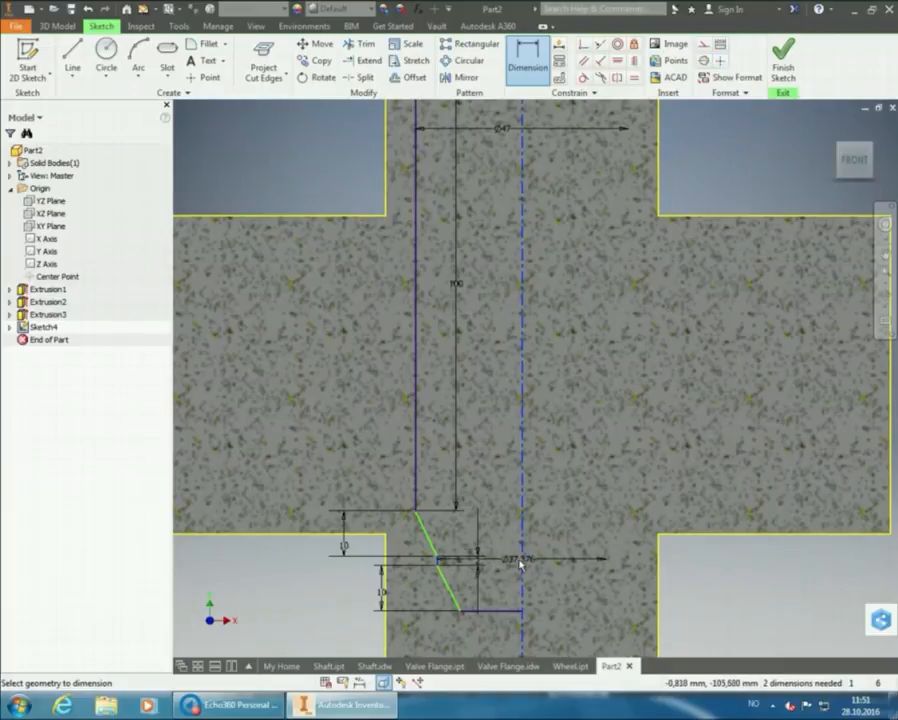
pyautogui.click(497, 539)
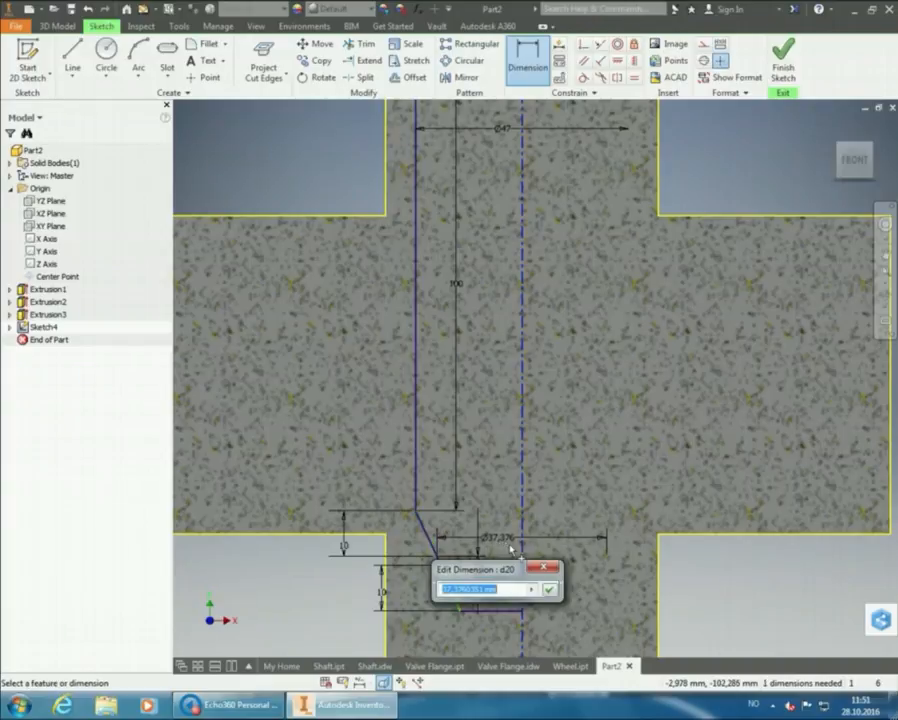
pyautogui.write('39')
pyautogui.press('Return')
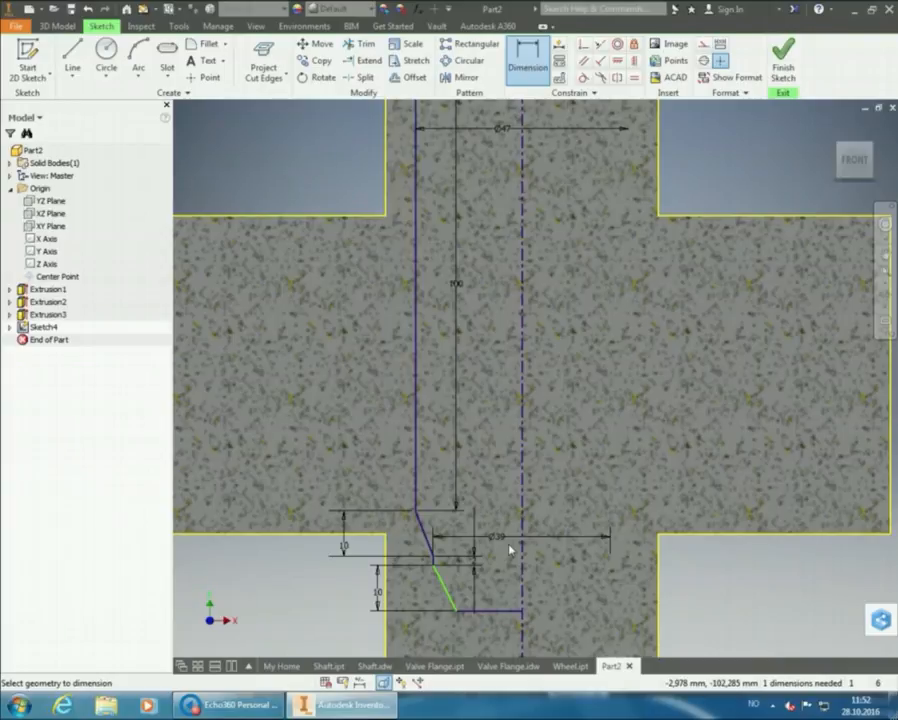
# - Dimension the profile's lower end about the centerline as a 35.5 mm diameter and finish the sketch
pyautogui.click(480, 615)
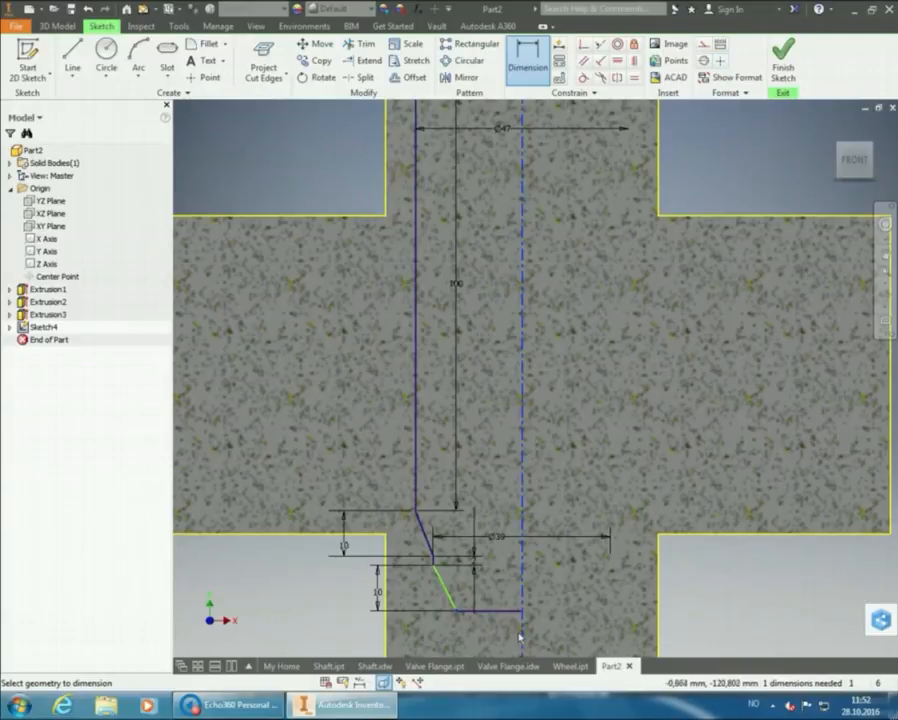
pyautogui.click(498, 640)
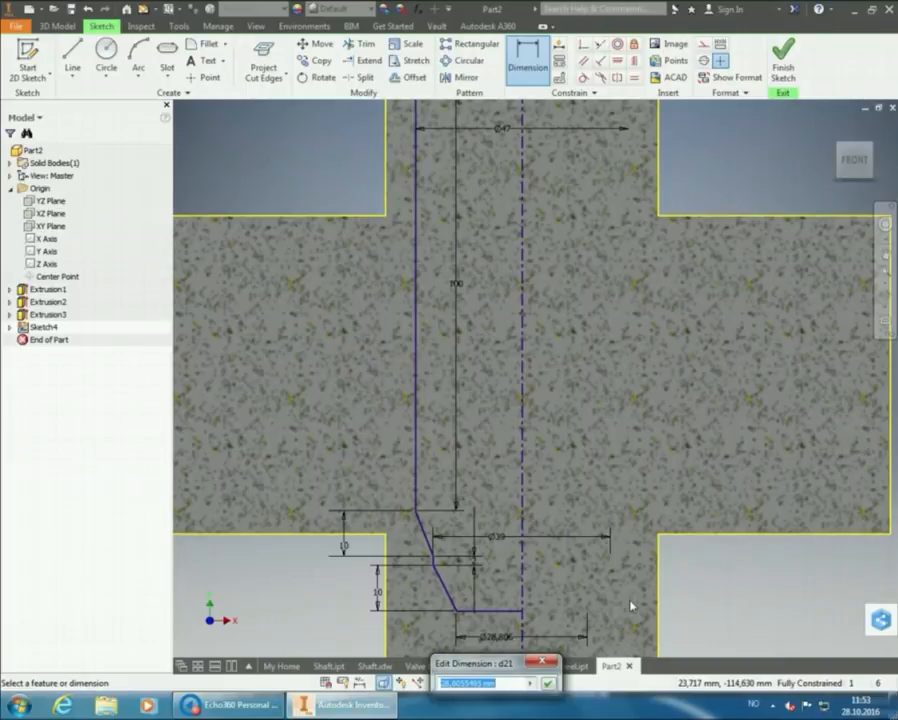
pyautogui.write('35,5')
pyautogui.press('Return')
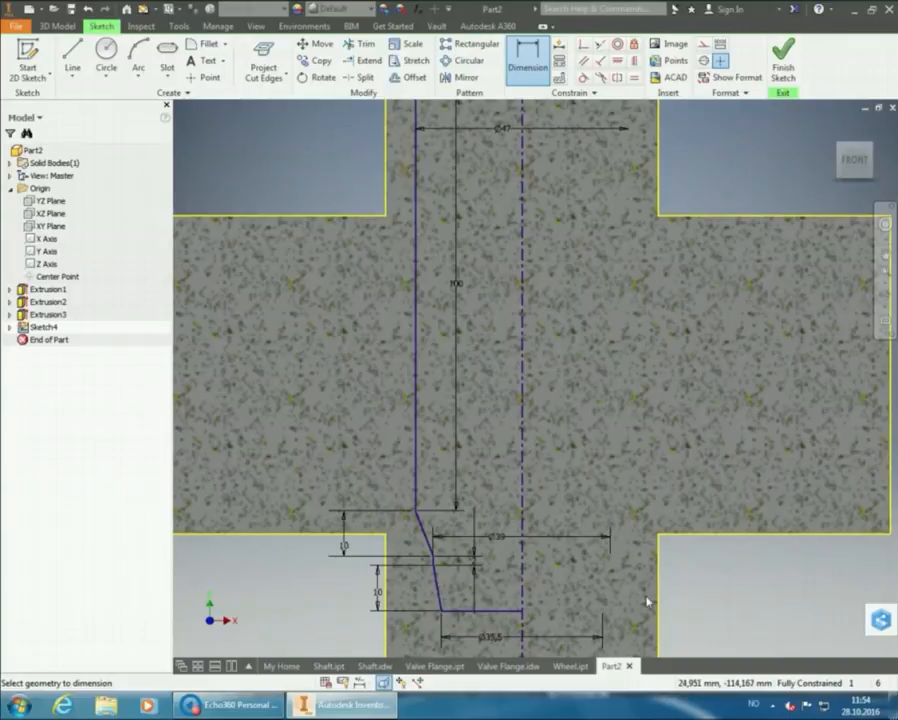
pyautogui.click(886, 271)
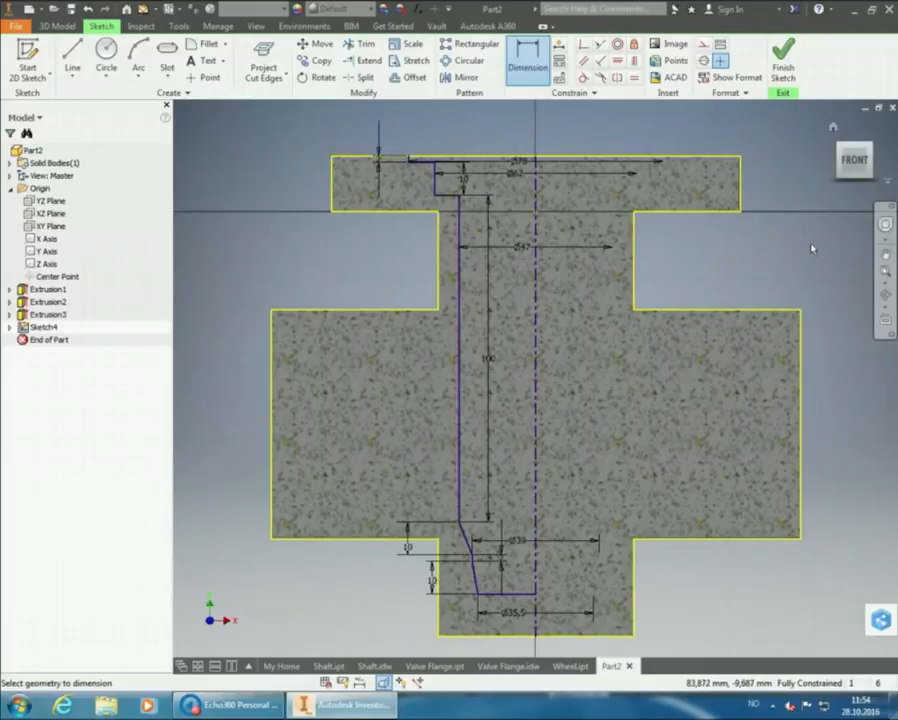
pyautogui.click(785, 52)
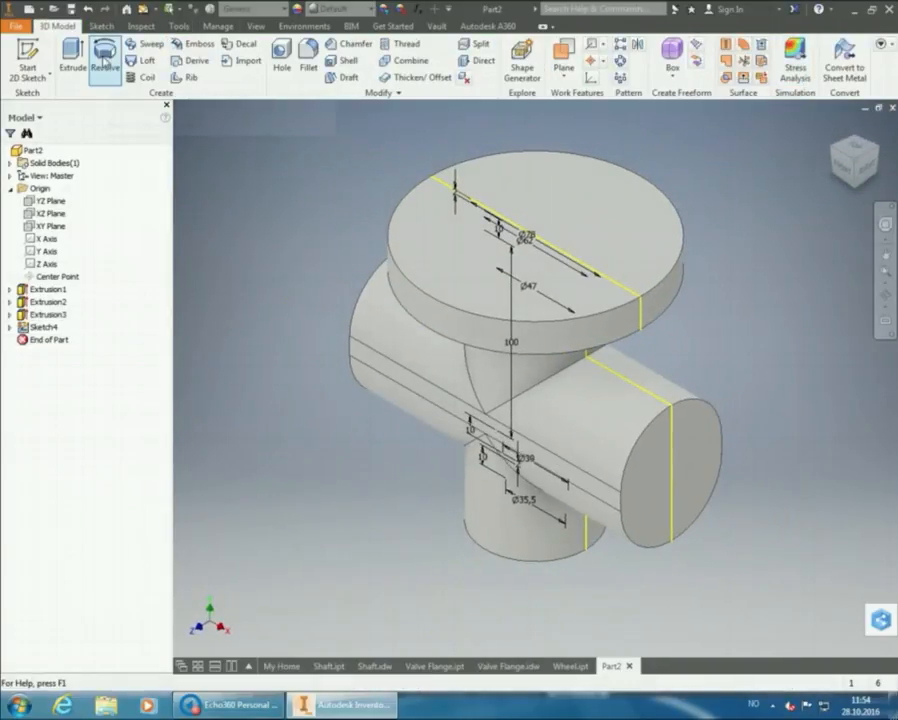
# - Revolve the bore profile fully around the centerline as a cut through the valve body
pyautogui.click(104, 62)
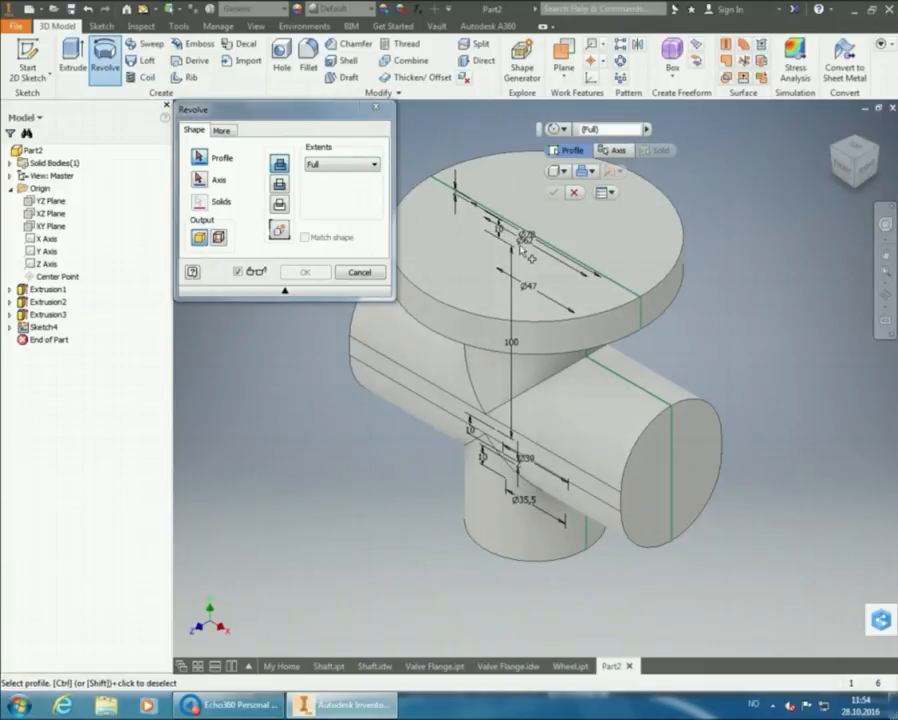
pyautogui.moveTo(544, 270)
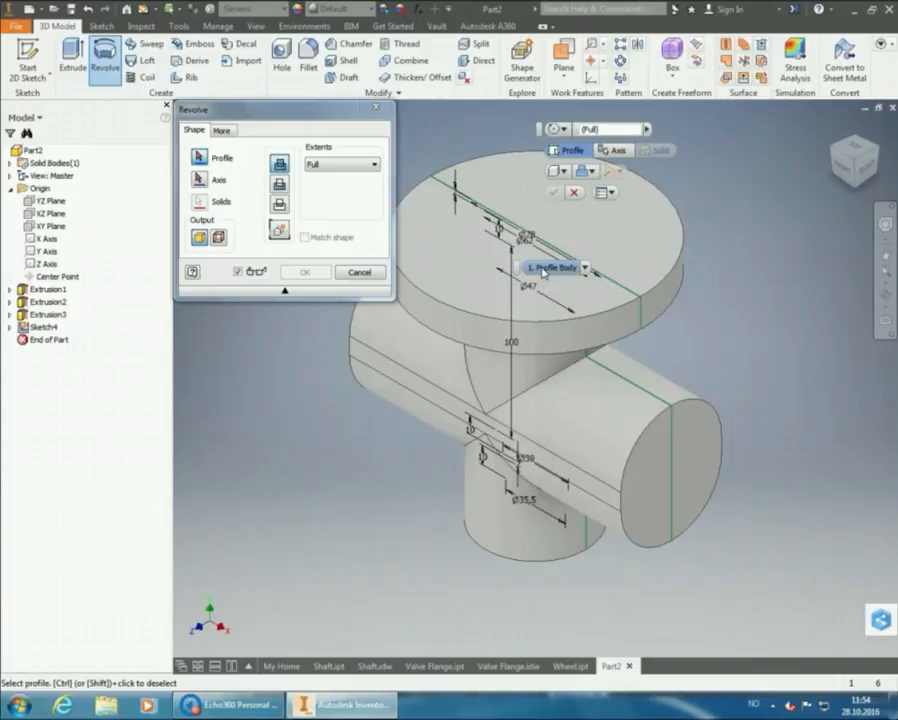
pyautogui.click(543, 269)
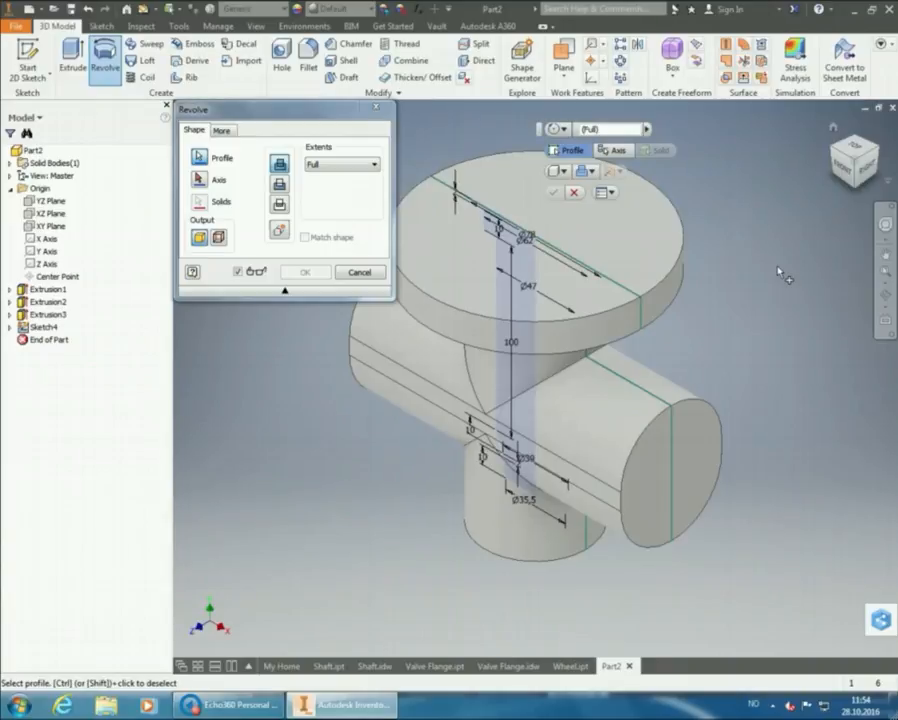
pyautogui.click(198, 180)
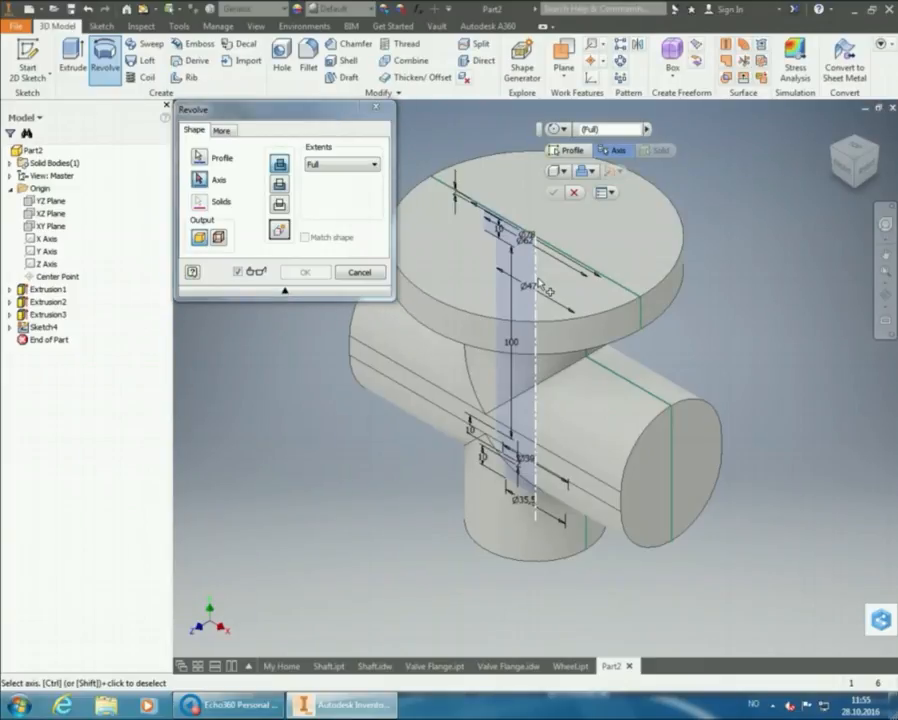
pyautogui.click(538, 286)
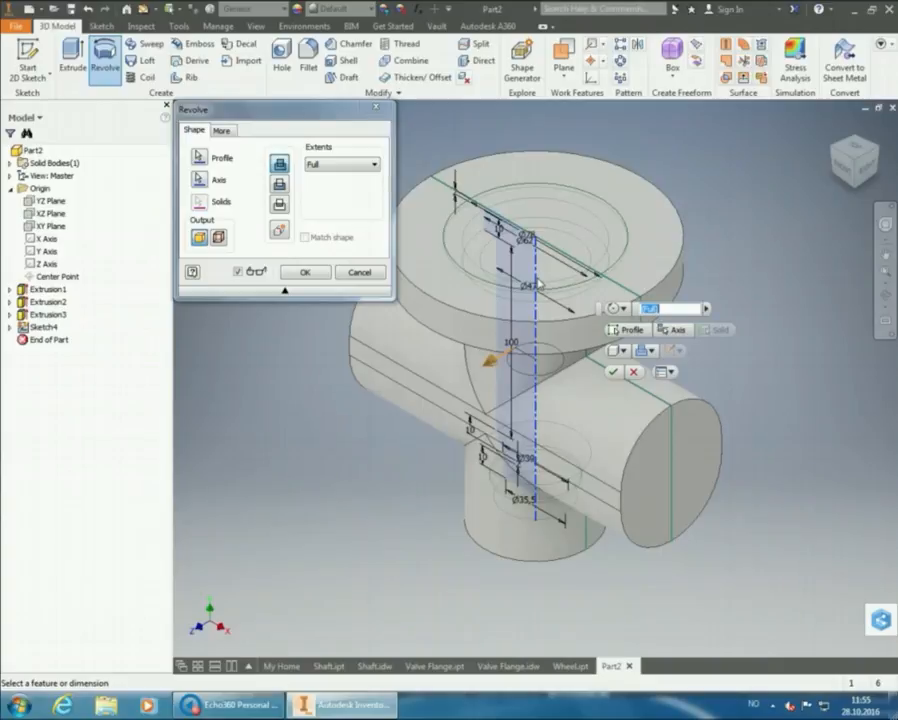
pyautogui.click(280, 184)
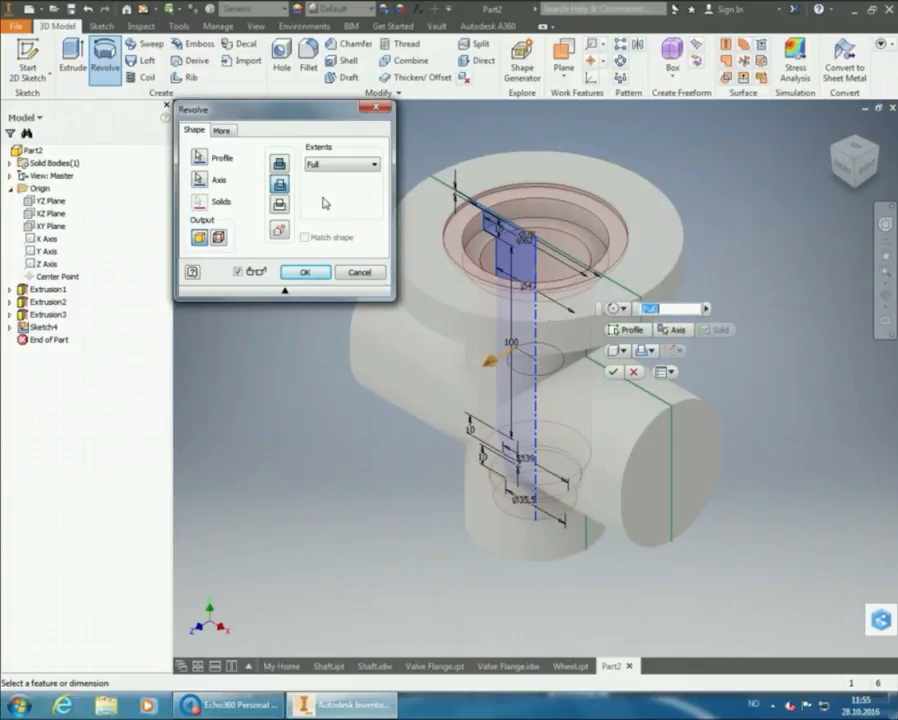
pyautogui.click(303, 273)
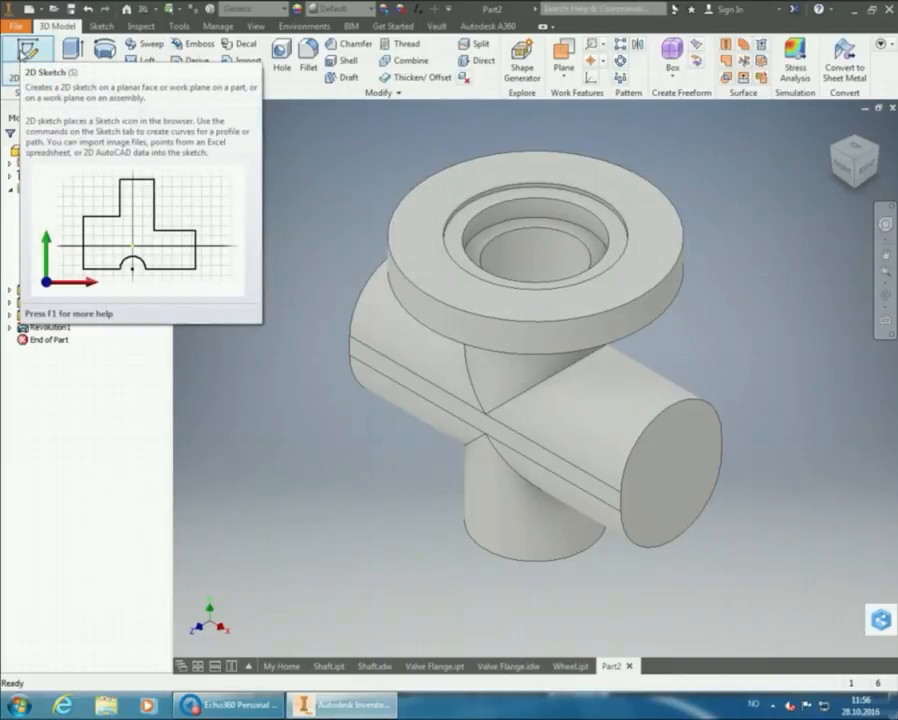
# - Start a sketch on the flange's top face and place a center point about 53 mm from the bore's center
pyautogui.click(22, 52)
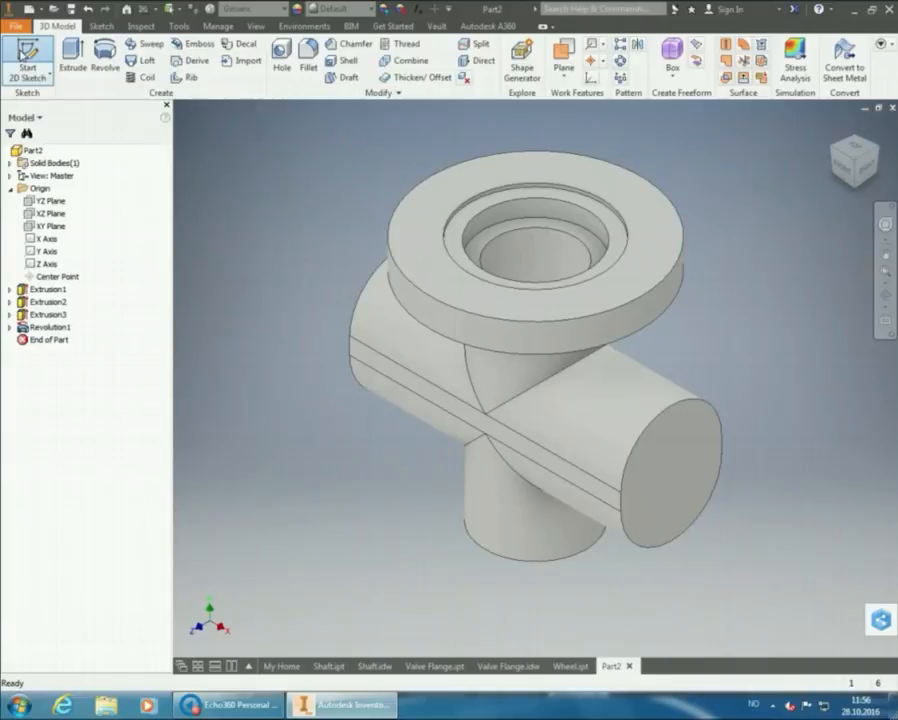
pyautogui.click(22, 52)
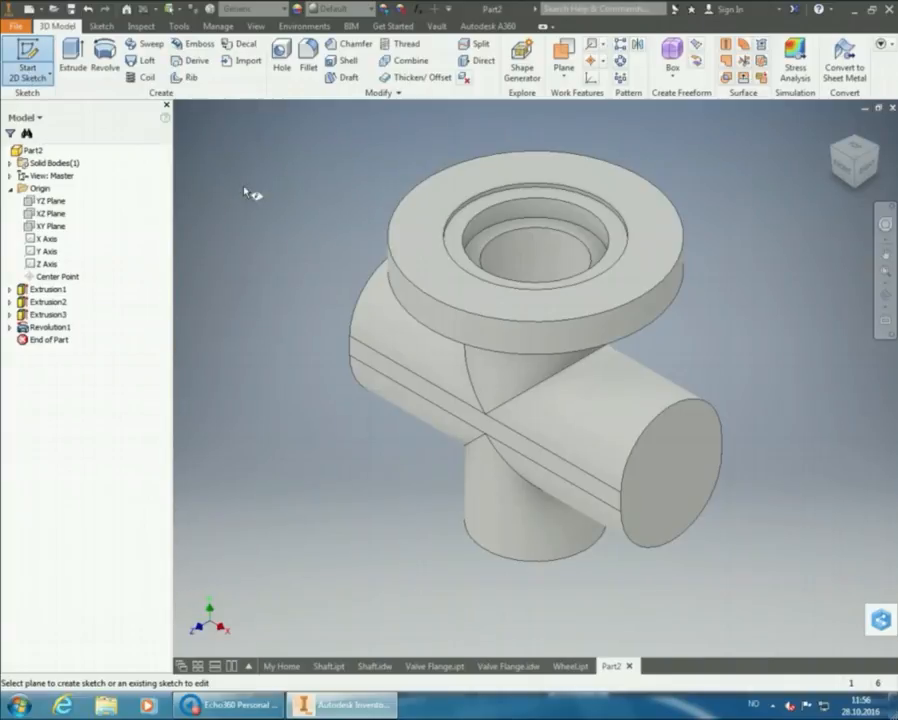
pyautogui.click(406, 223)
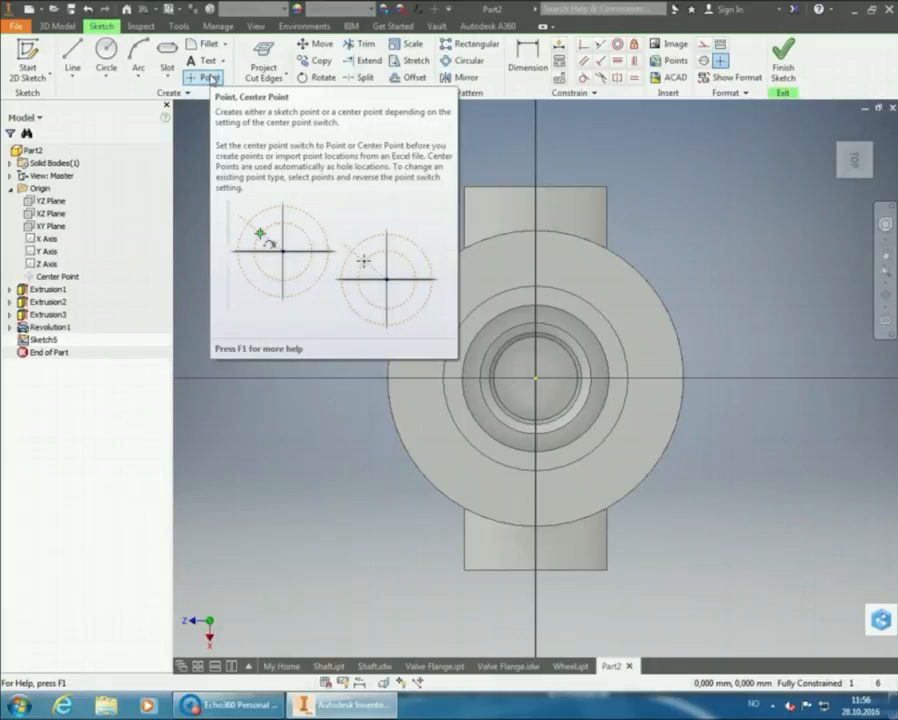
pyautogui.click(210, 78)
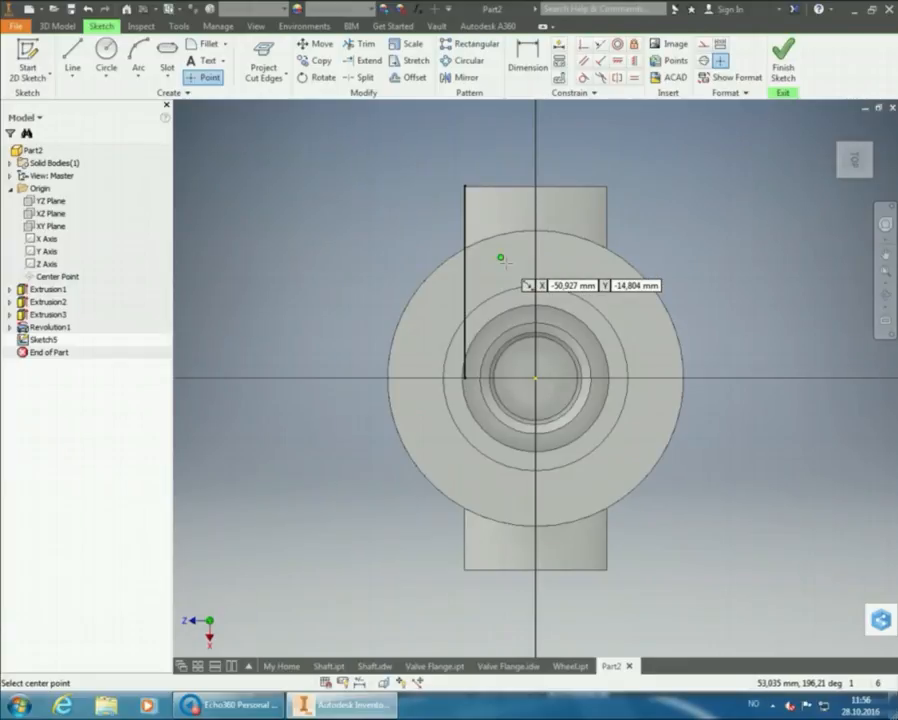
pyautogui.click(501, 258)
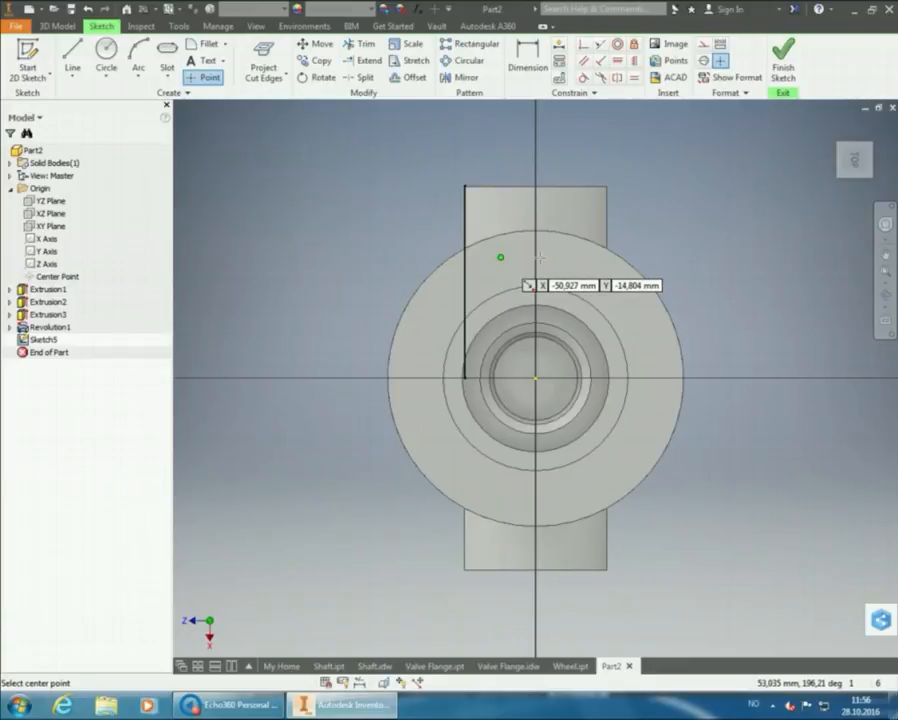
pyautogui.rightClick(673, 214)
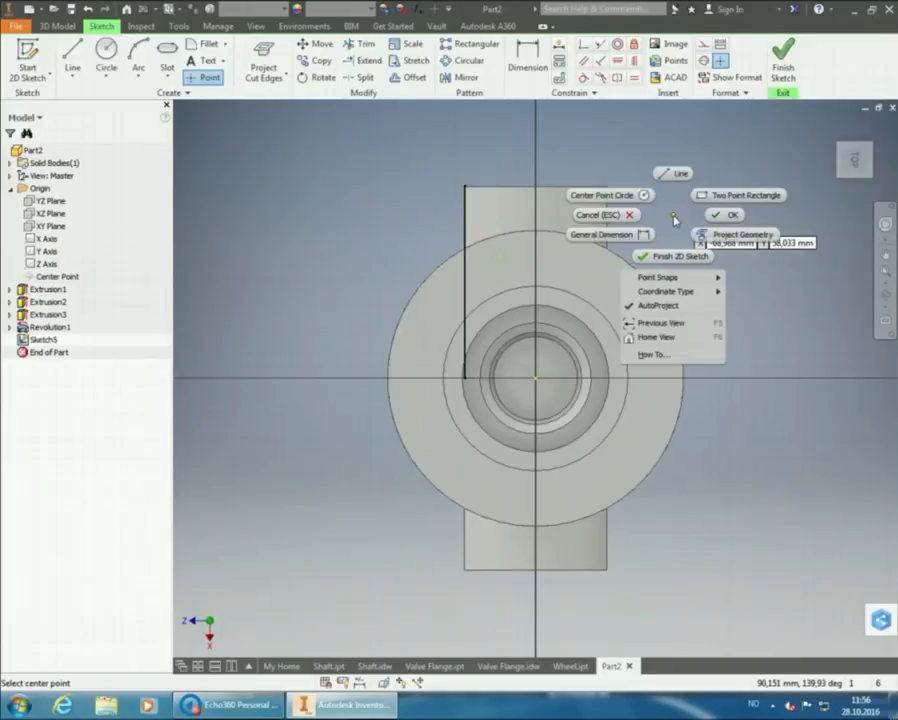
pyautogui.click(726, 215)
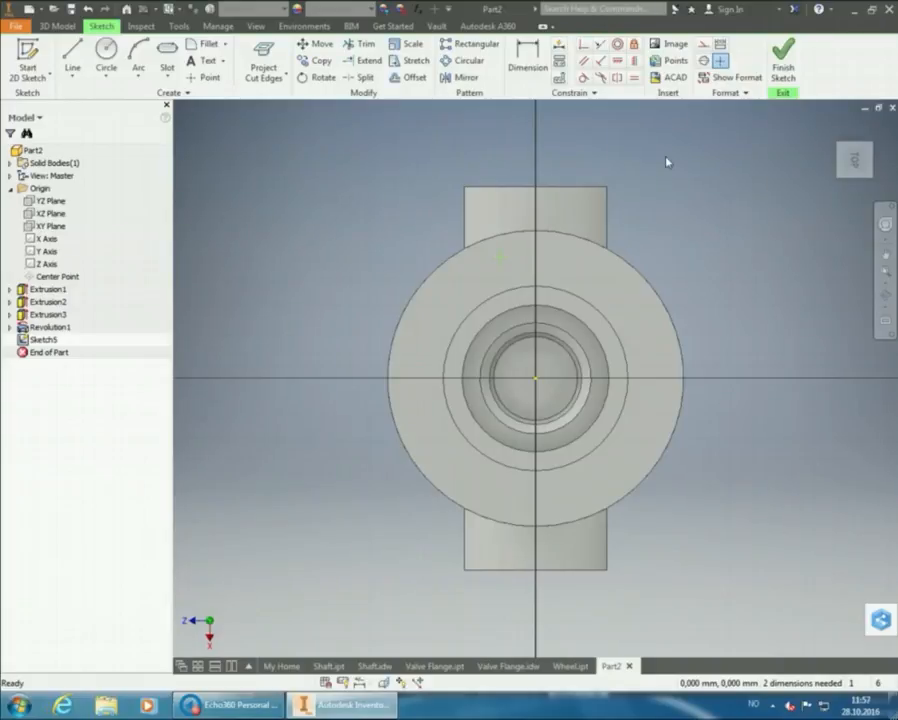
# - Align the sketched point with the bore's center point using a horizontal constraint
pyautogui.click(617, 60)
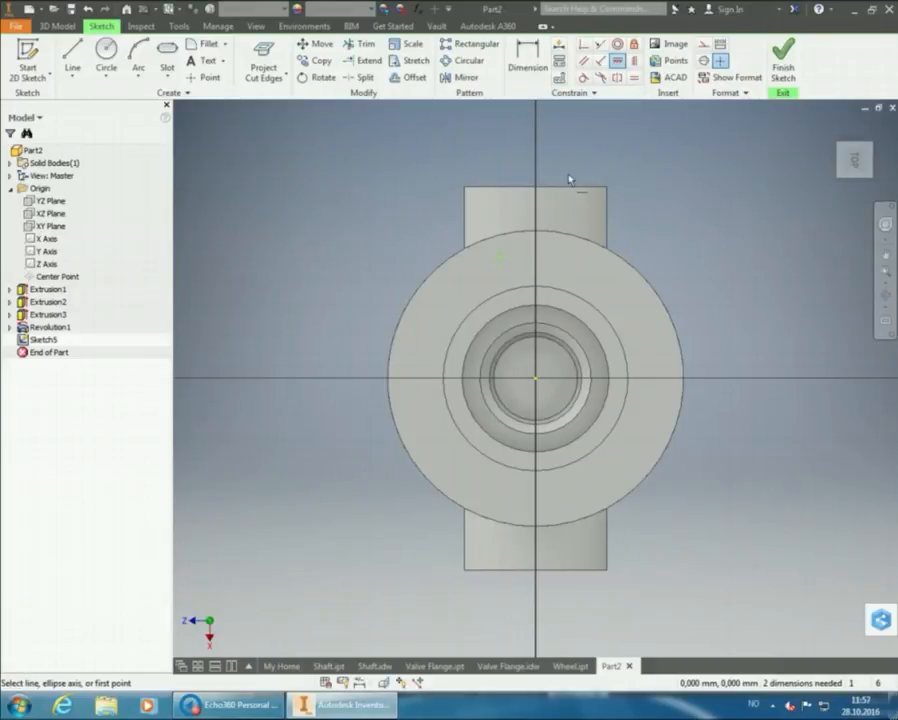
pyautogui.click(500, 256)
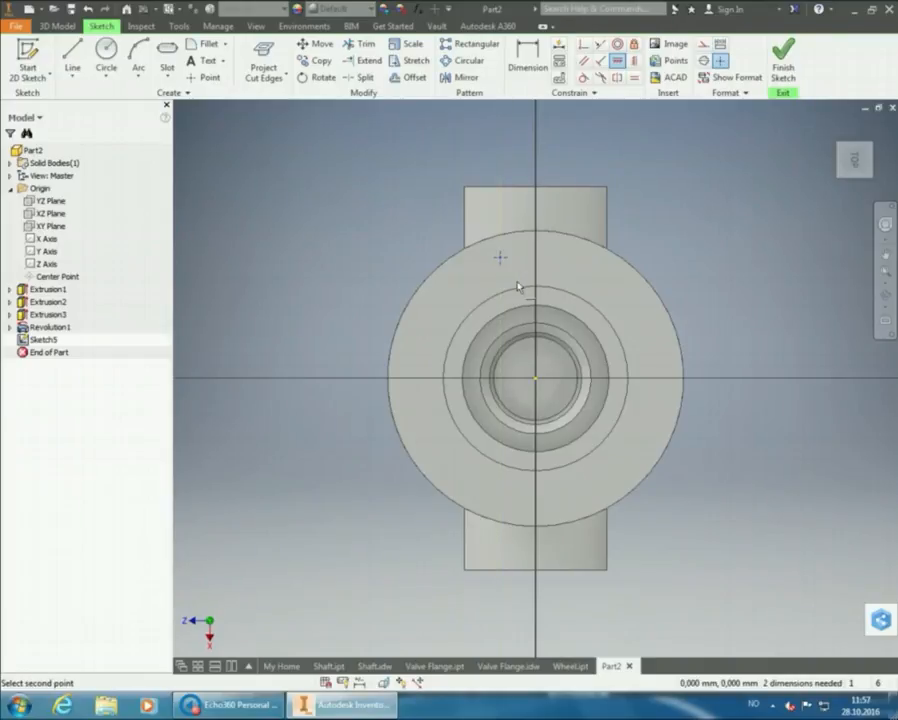
pyautogui.click(535, 379)
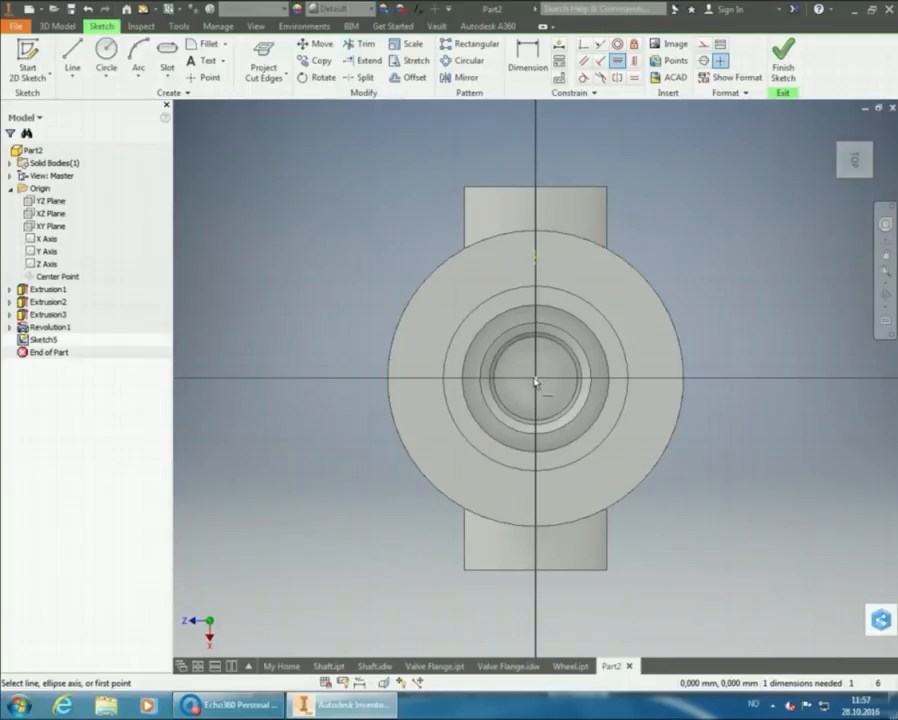
# - Dimension the point's distance from the bore's center as 52.1 mm and finish the sketch
pyautogui.click(528, 70)
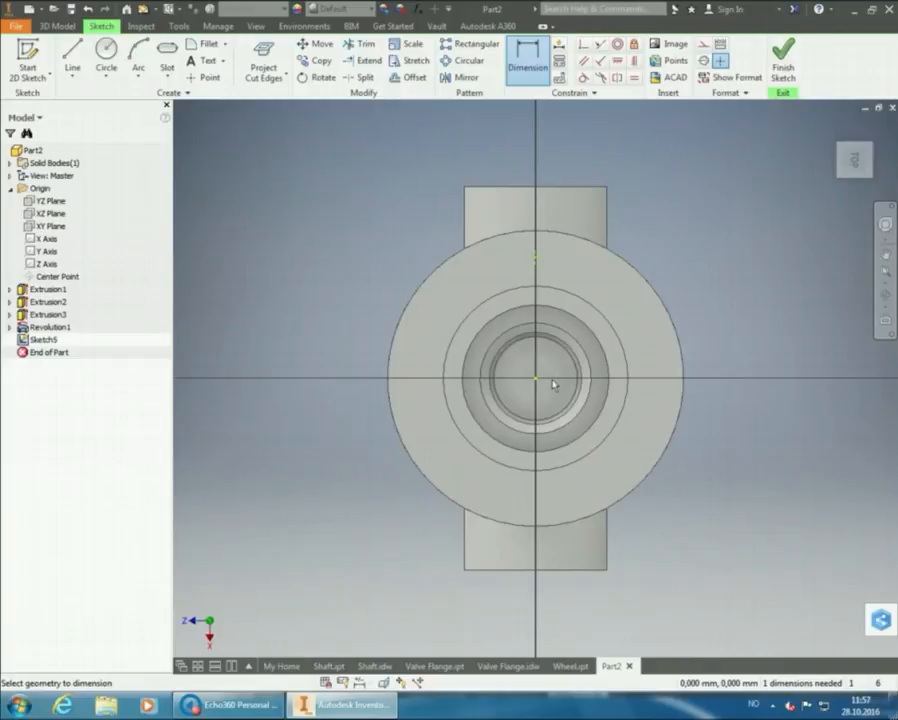
pyautogui.click(536, 259)
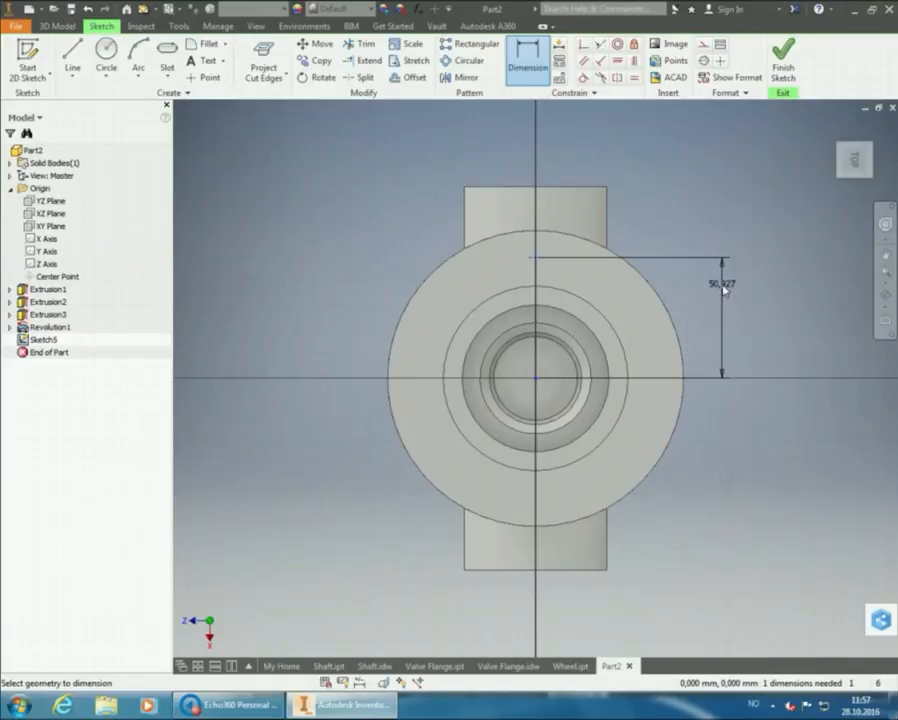
pyautogui.click(725, 289)
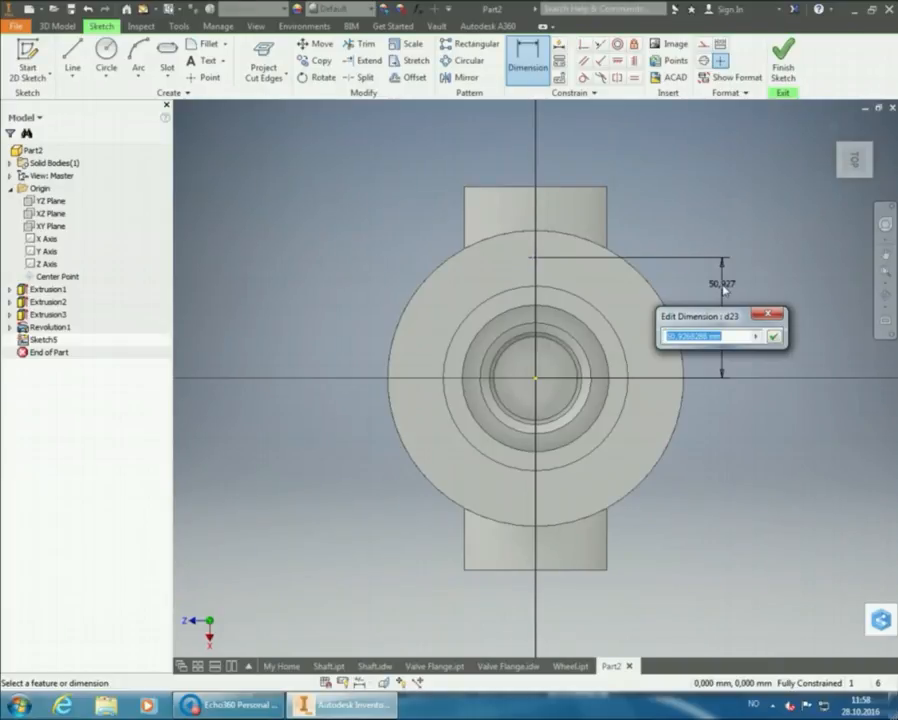
pyautogui.write('52,1')
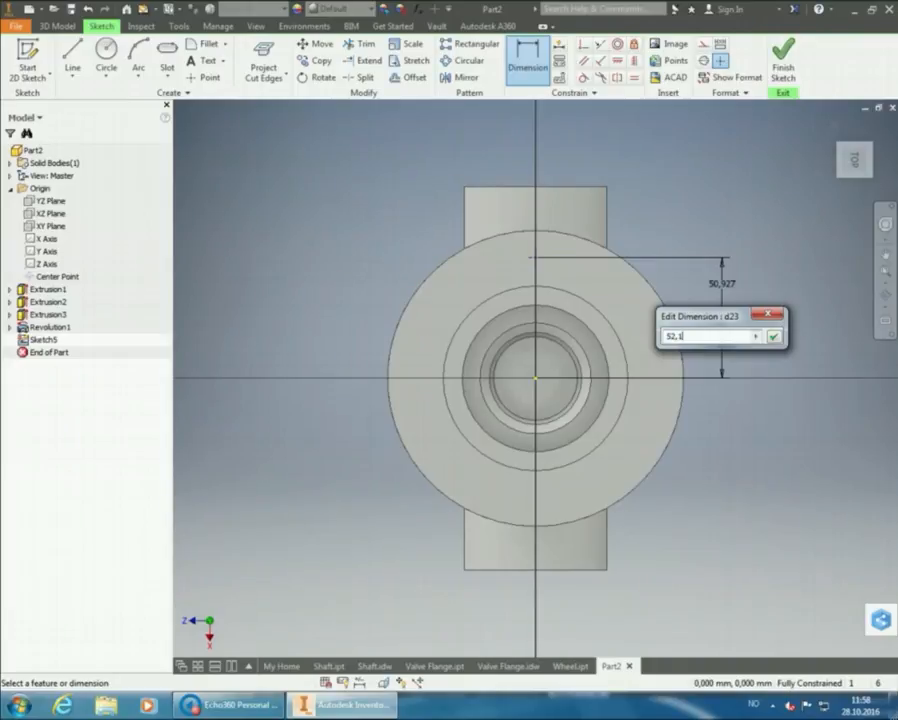
pyautogui.press('Return')
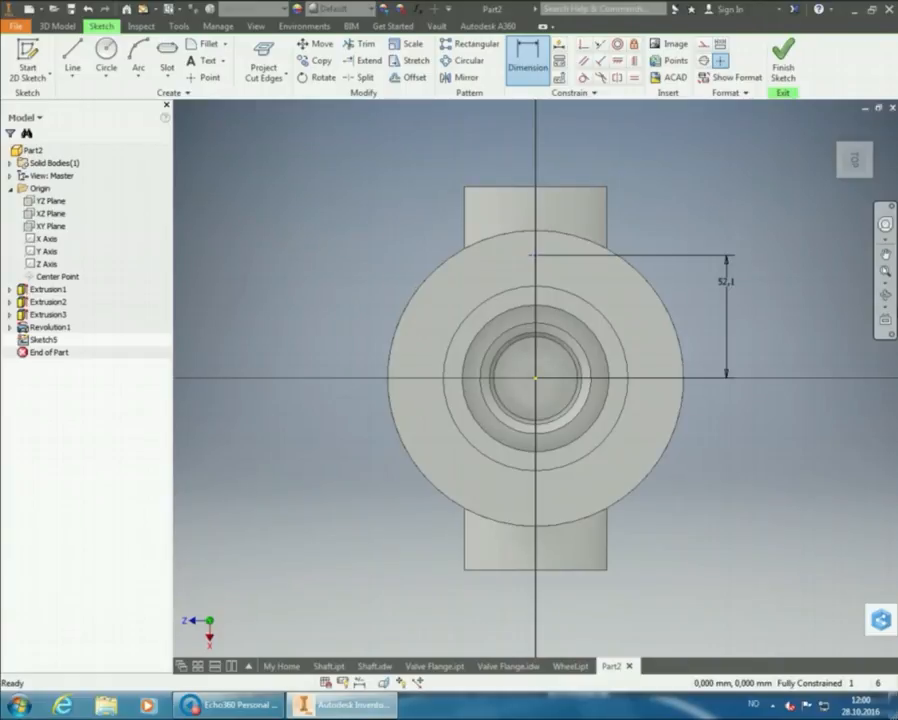
pyautogui.click(781, 73)
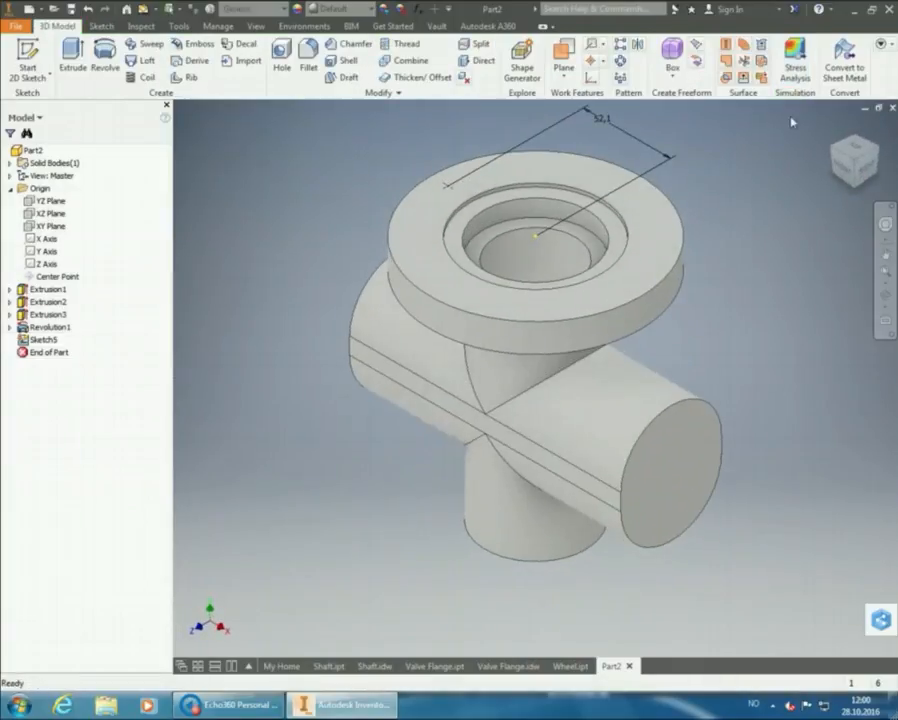
# - Start a hole at the sketched point with To termination, ending at the flange's underside
pyautogui.scroll(3, 735, 346)
pyautogui.scroll(-3, 721, 231)
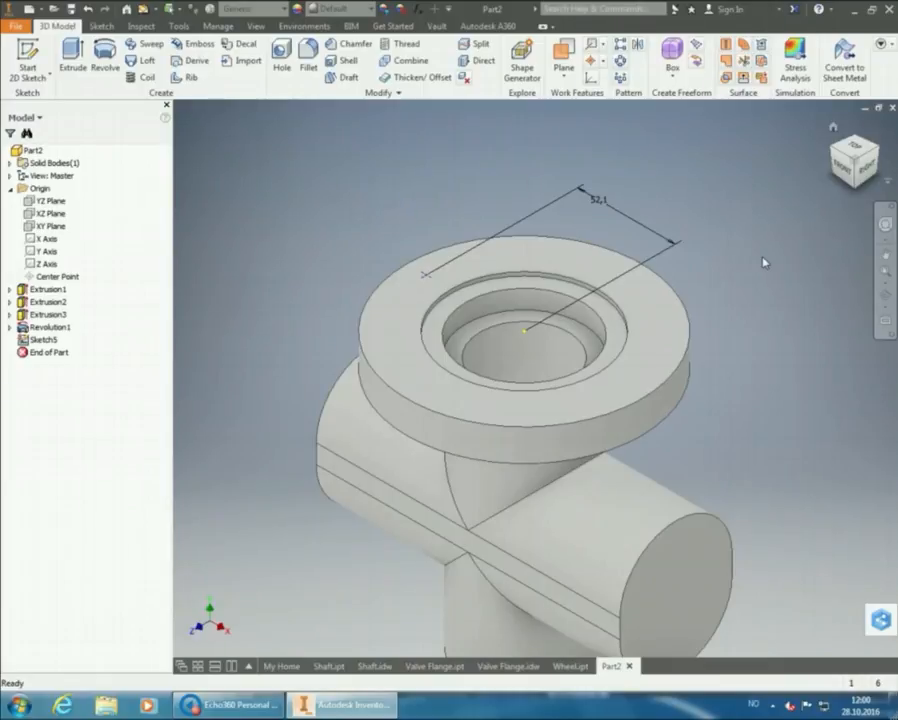
pyautogui.click(282, 50)
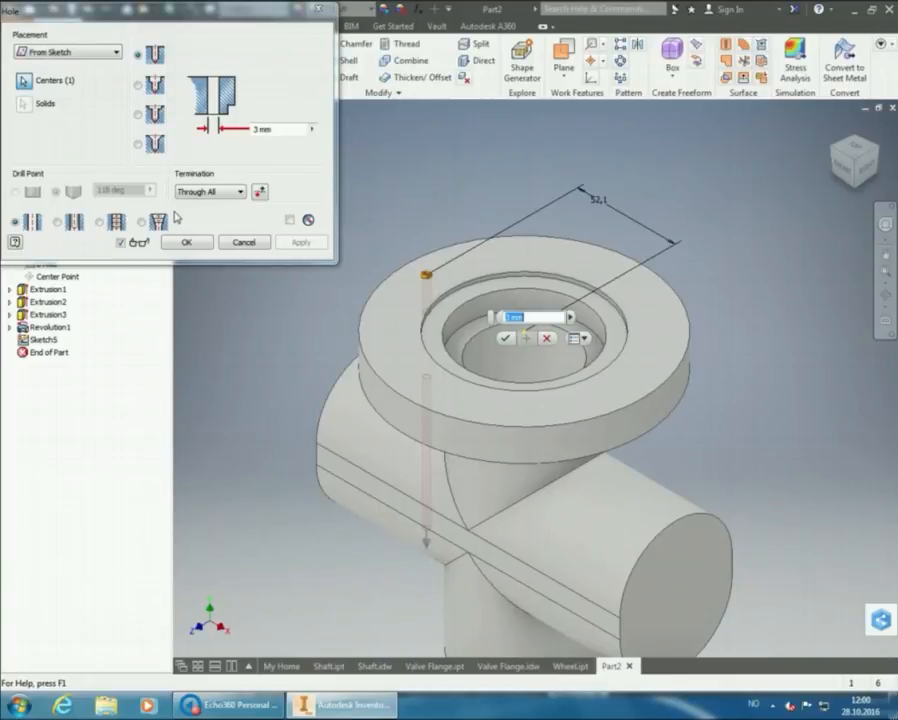
pyautogui.click(202, 193)
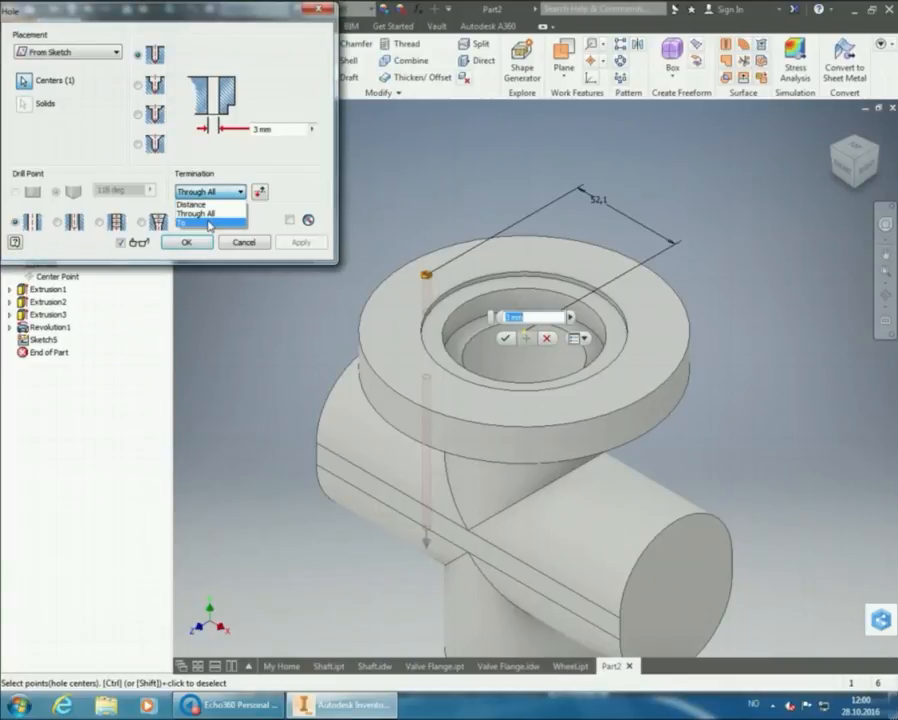
pyautogui.click(200, 222)
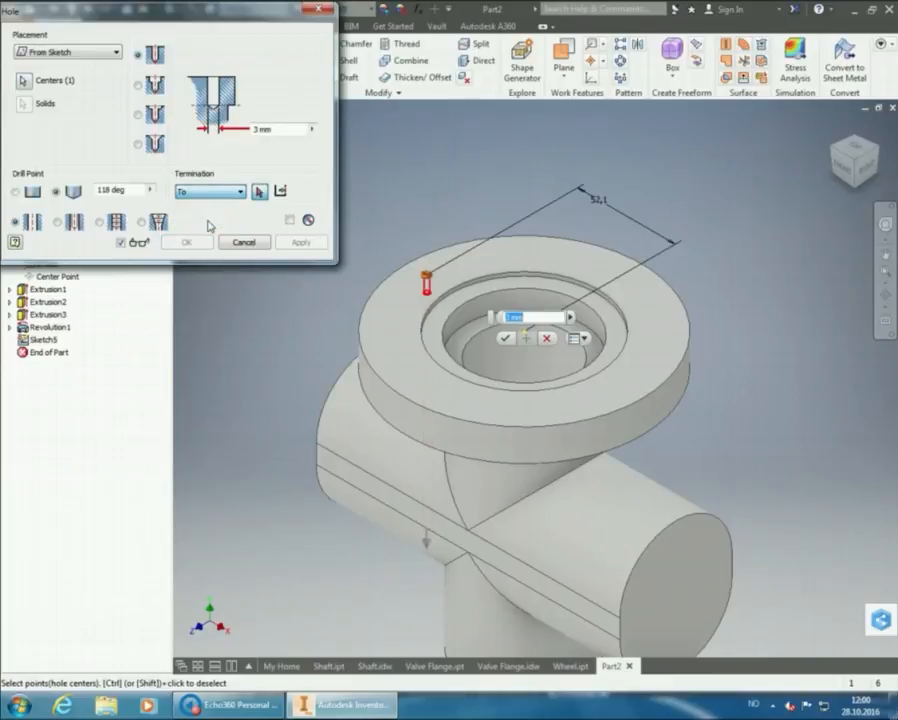
pyautogui.click(856, 188)
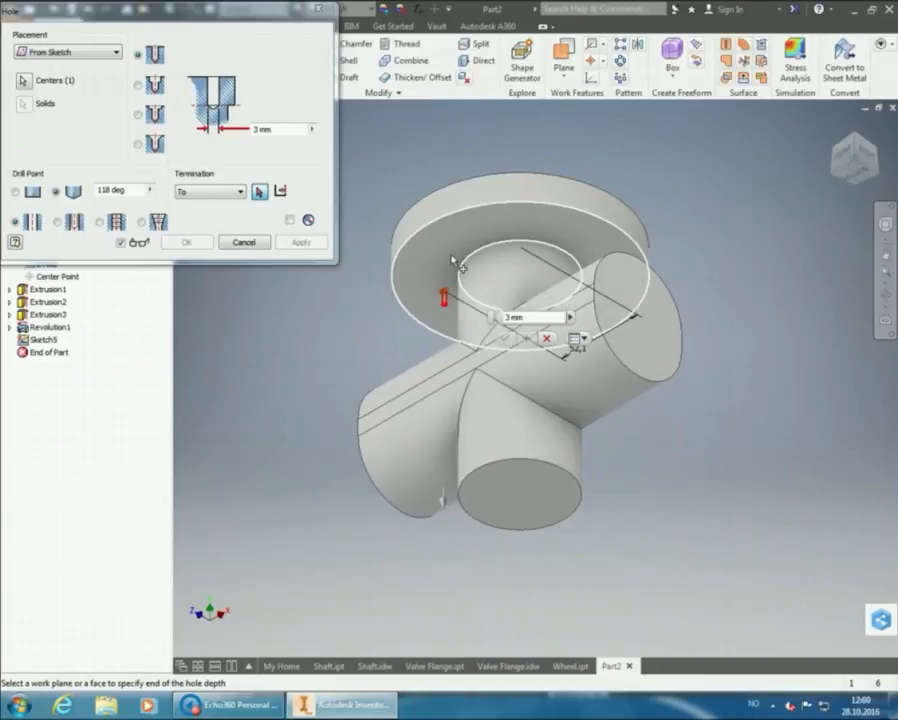
pyautogui.click(449, 262)
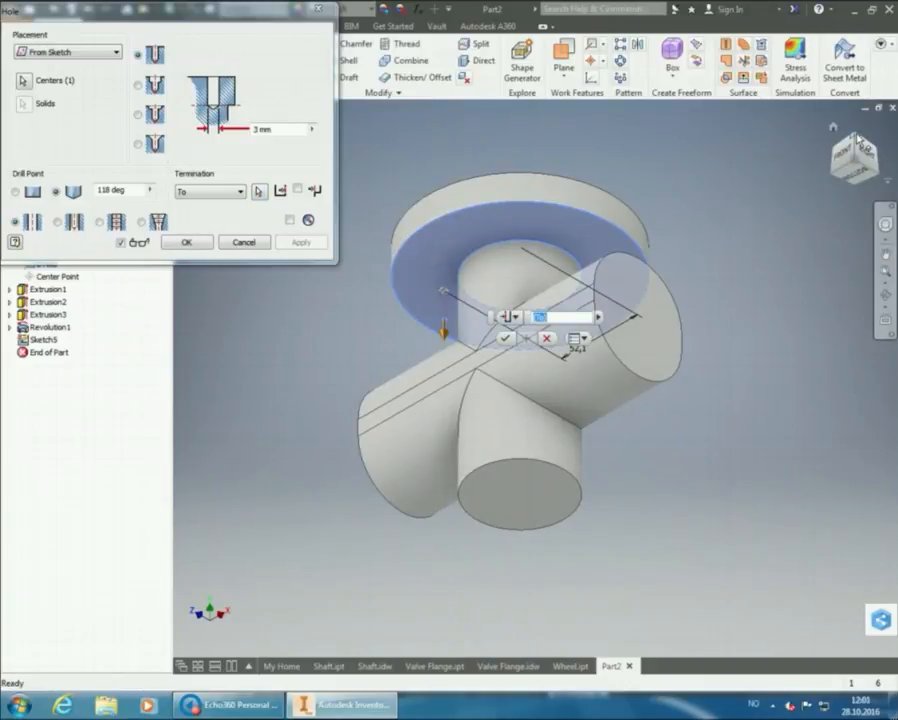
# - Create it as a clearance hole for an ISO 24017 hex head cap screw, size M12, with Close fit
pyautogui.click(858, 152)
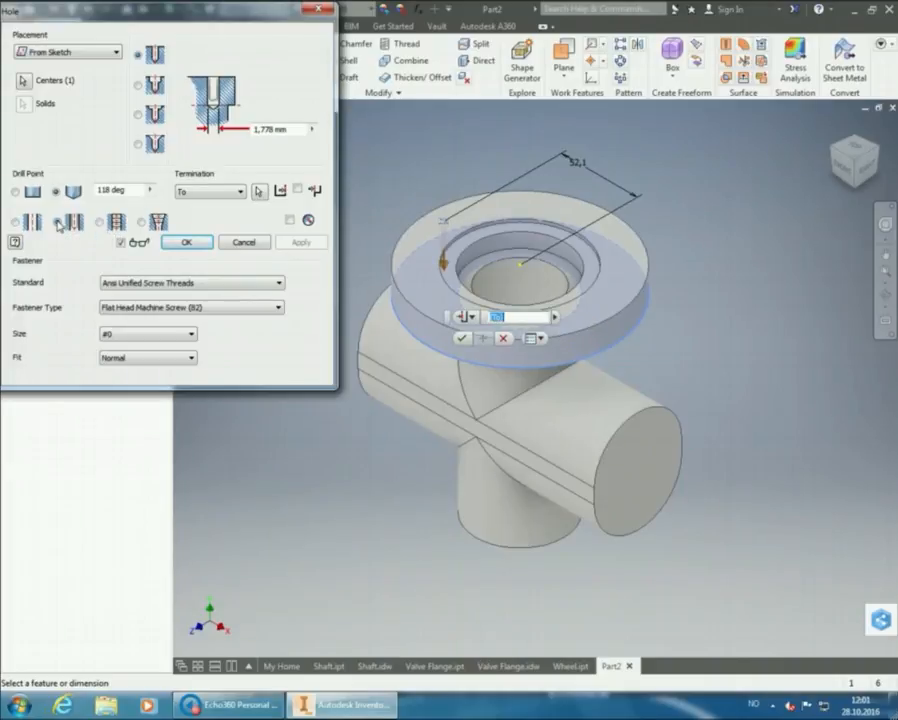
pyautogui.click(113, 284)
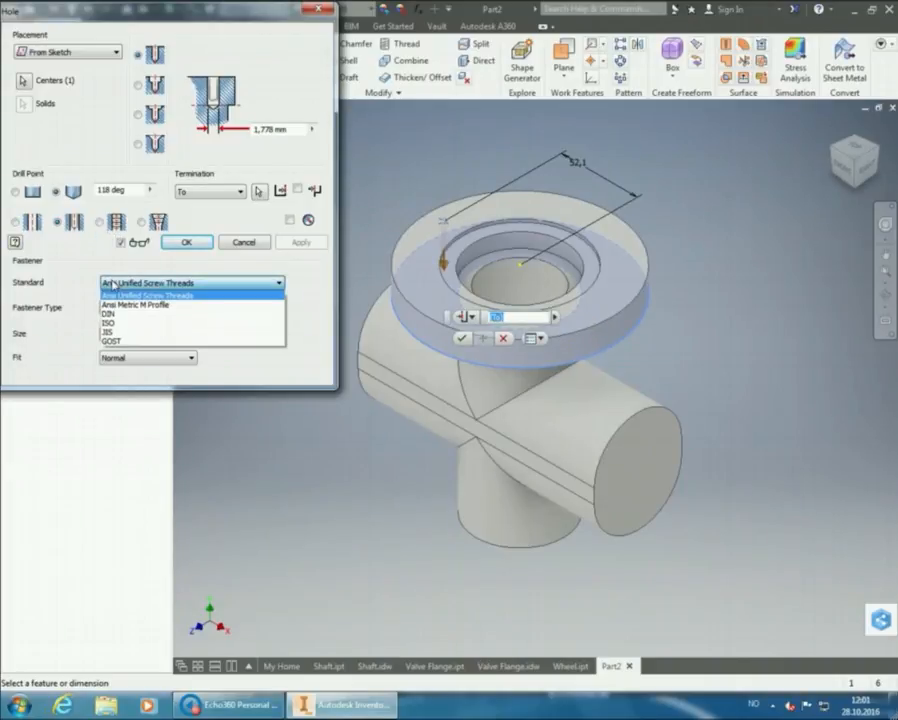
pyautogui.click(124, 328)
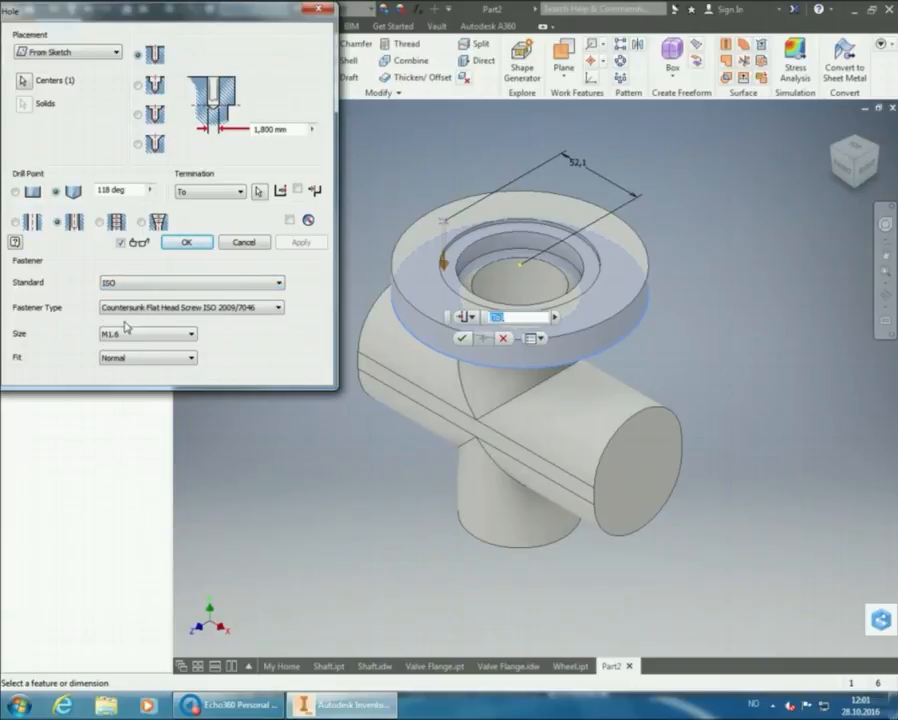
pyautogui.click(126, 308)
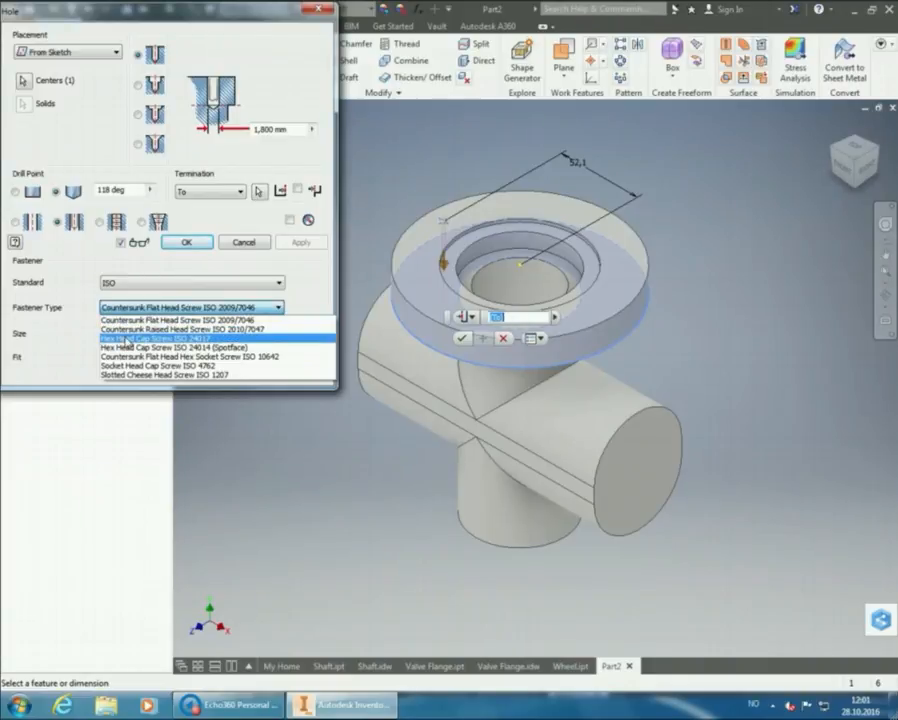
pyautogui.click(127, 340)
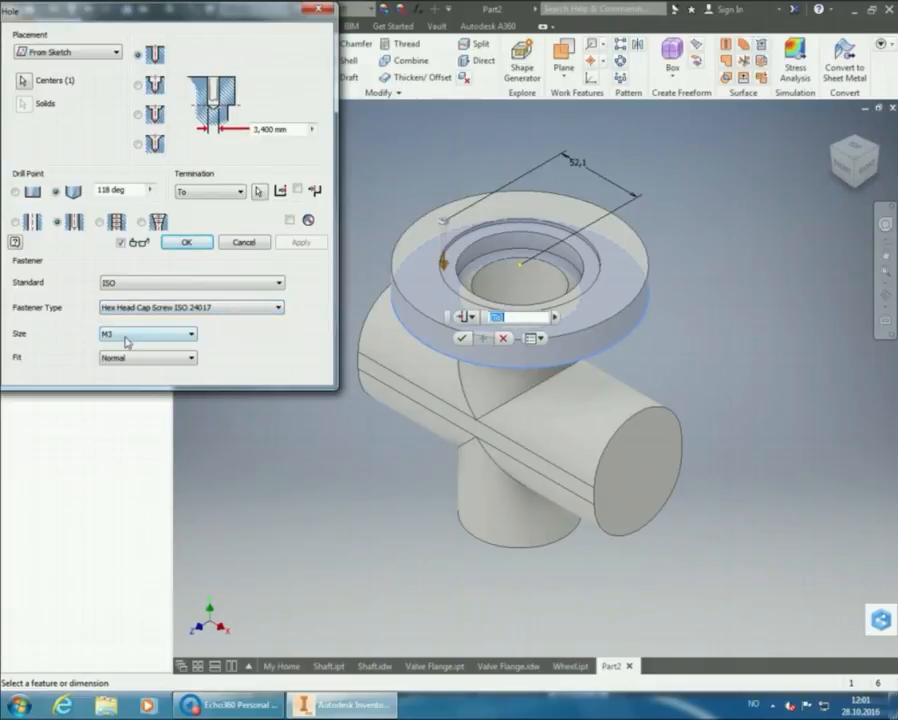
pyautogui.click(126, 338)
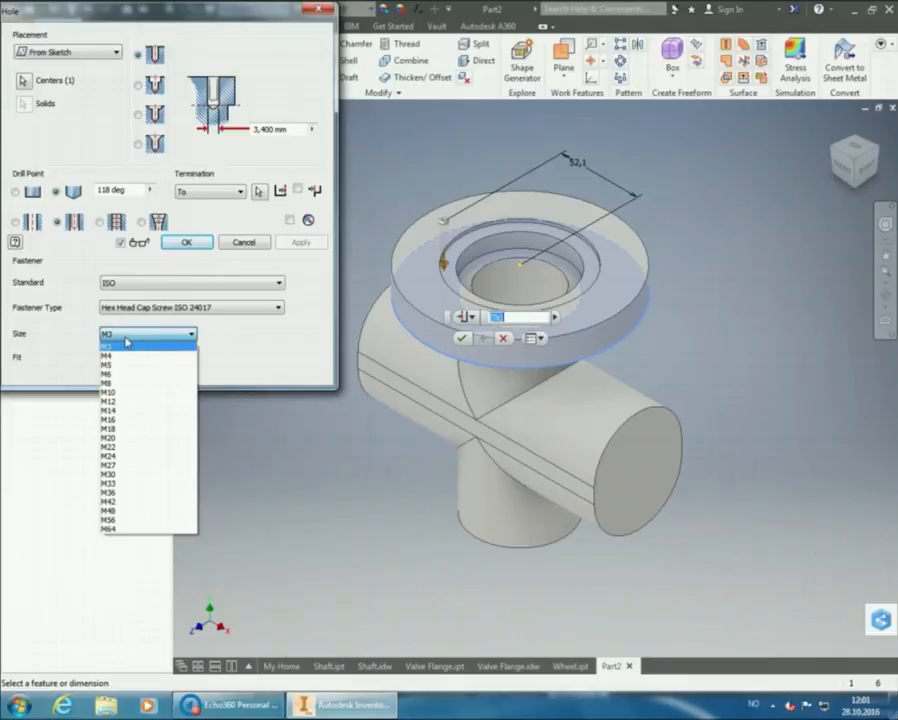
pyautogui.click(127, 402)
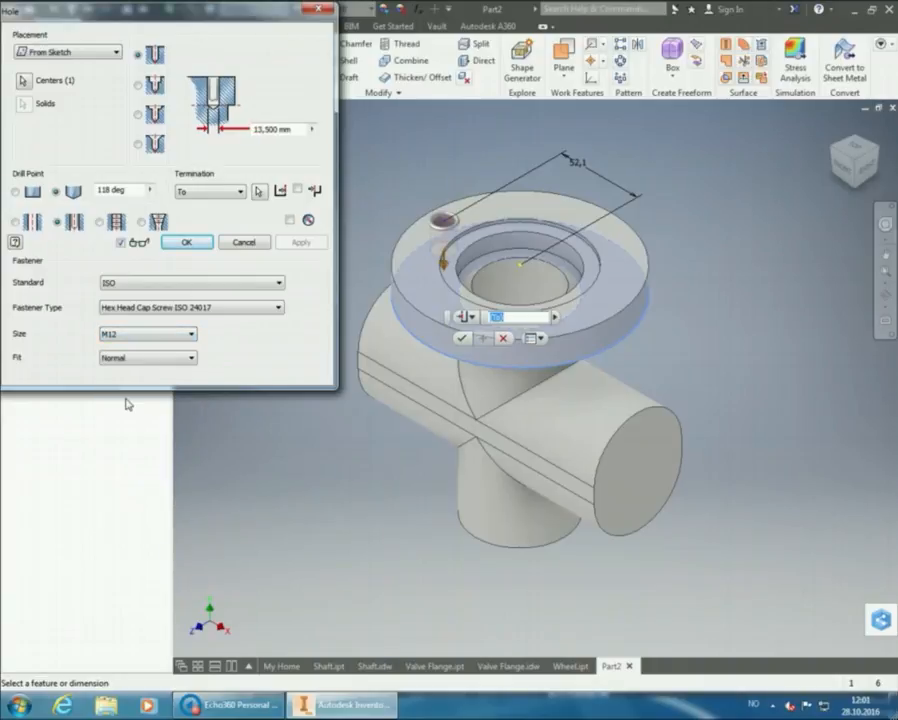
pyautogui.click(130, 358)
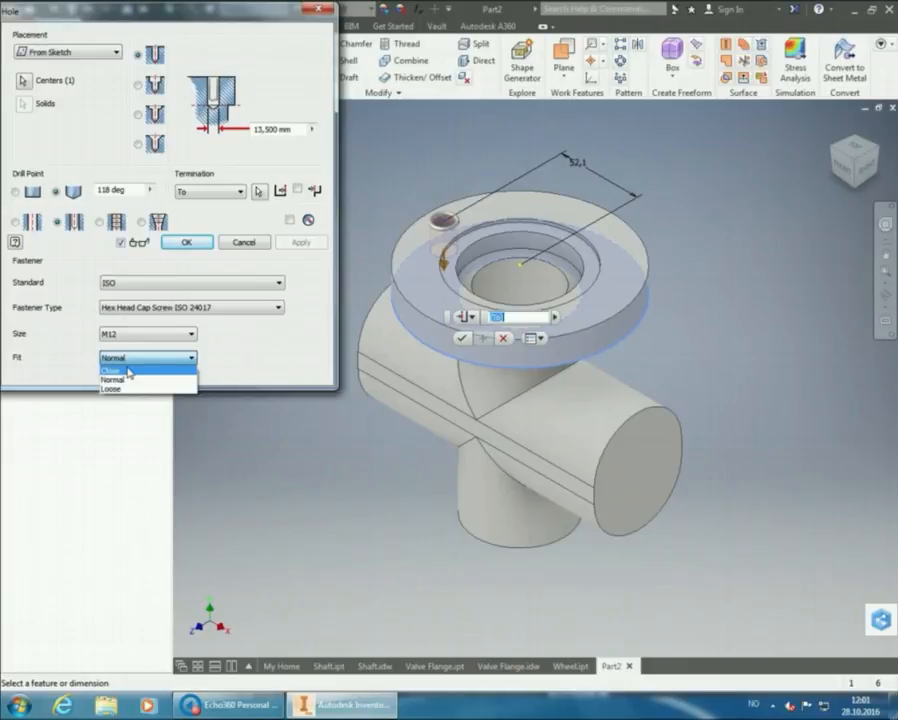
pyautogui.click(128, 371)
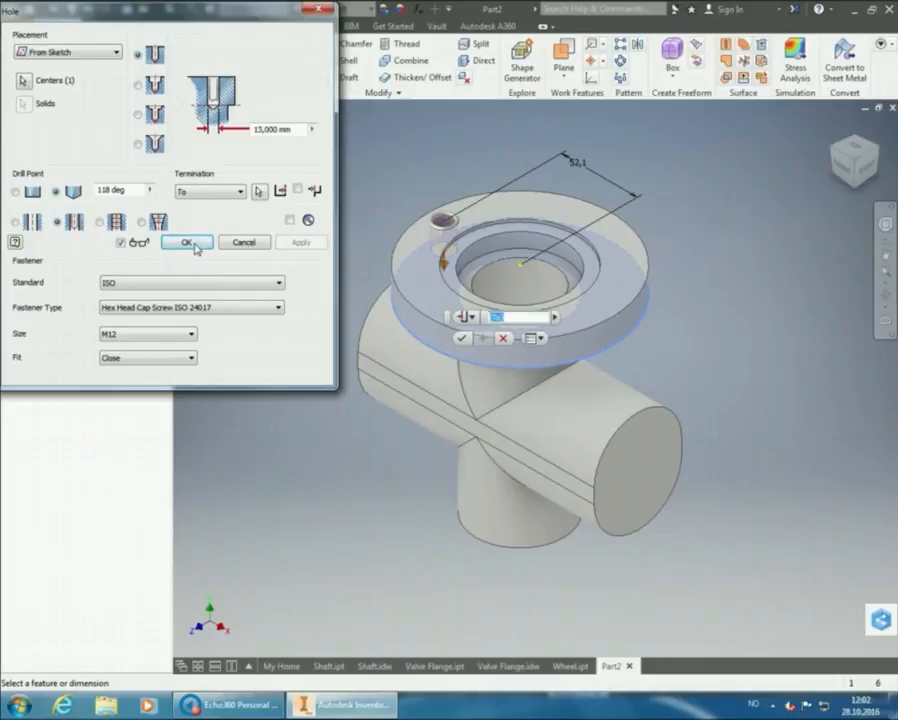
pyautogui.click(192, 244)
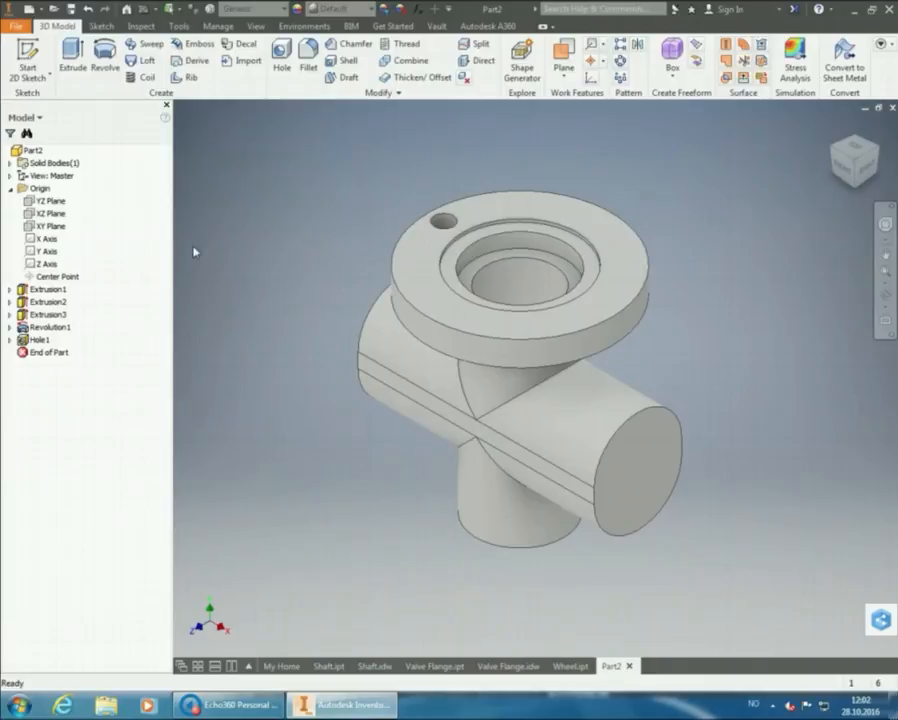
# - Create a circular pattern of the flange hole with 4 occurrences over 360 deg, using the cylindrical face's axis as rotation axis
pyautogui.click(620, 63)
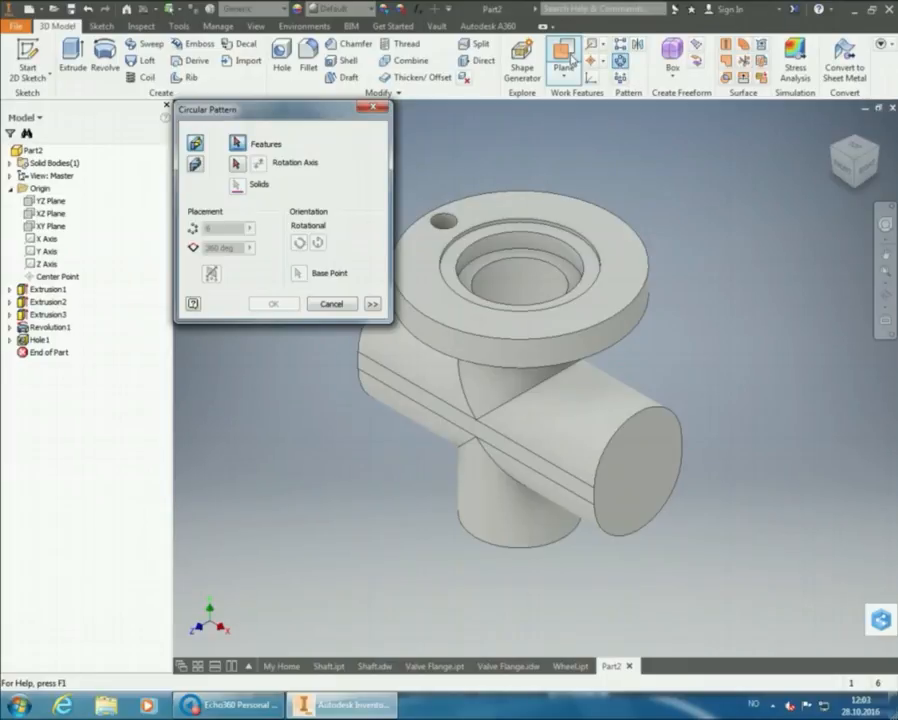
pyautogui.click(449, 231)
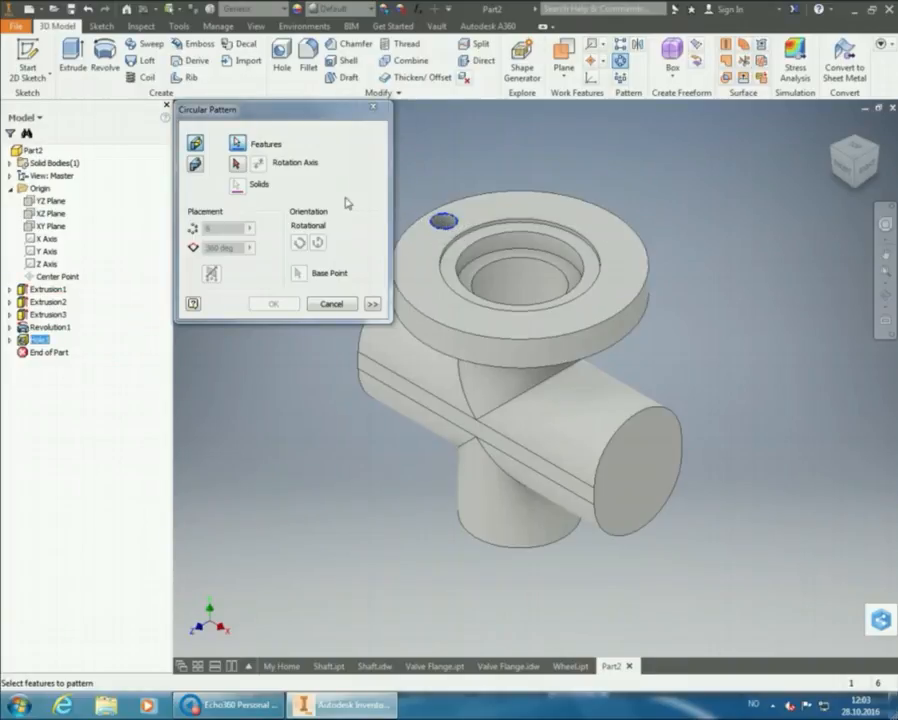
pyautogui.click(236, 163)
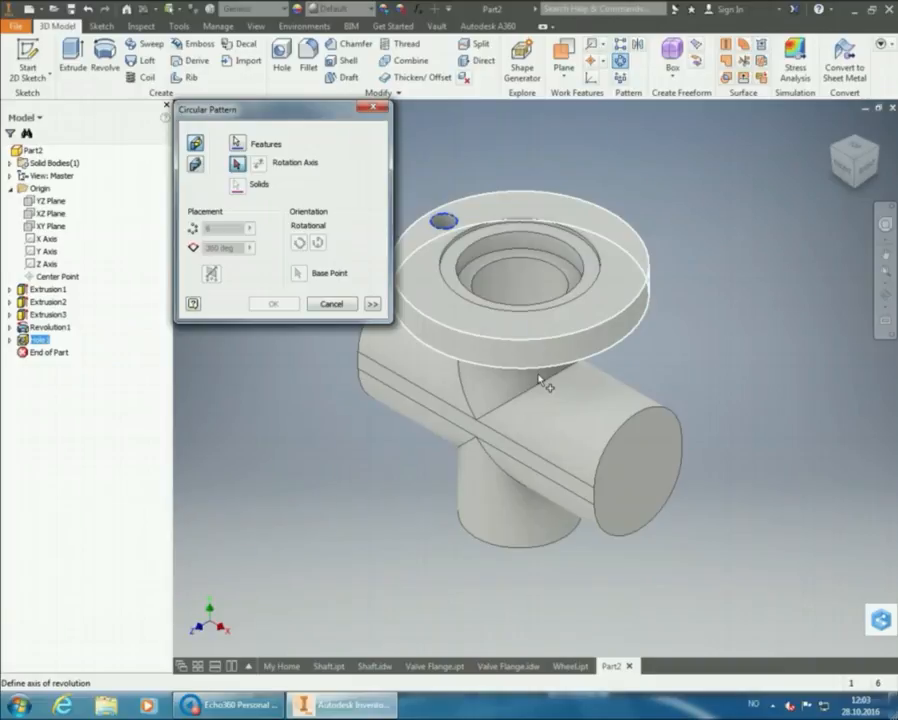
pyautogui.moveTo(539, 377)
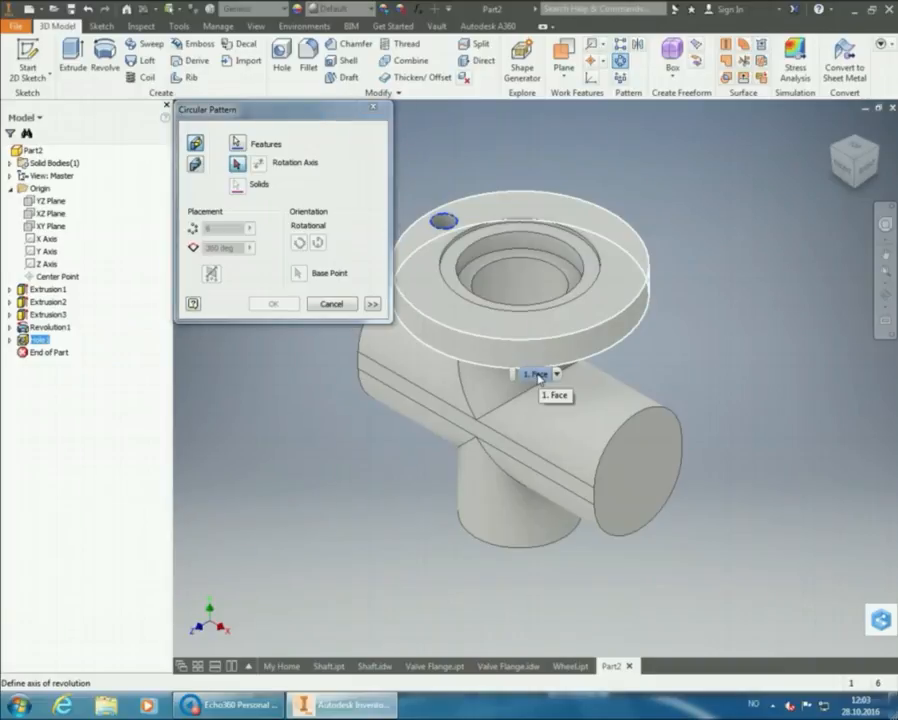
pyautogui.click(539, 376)
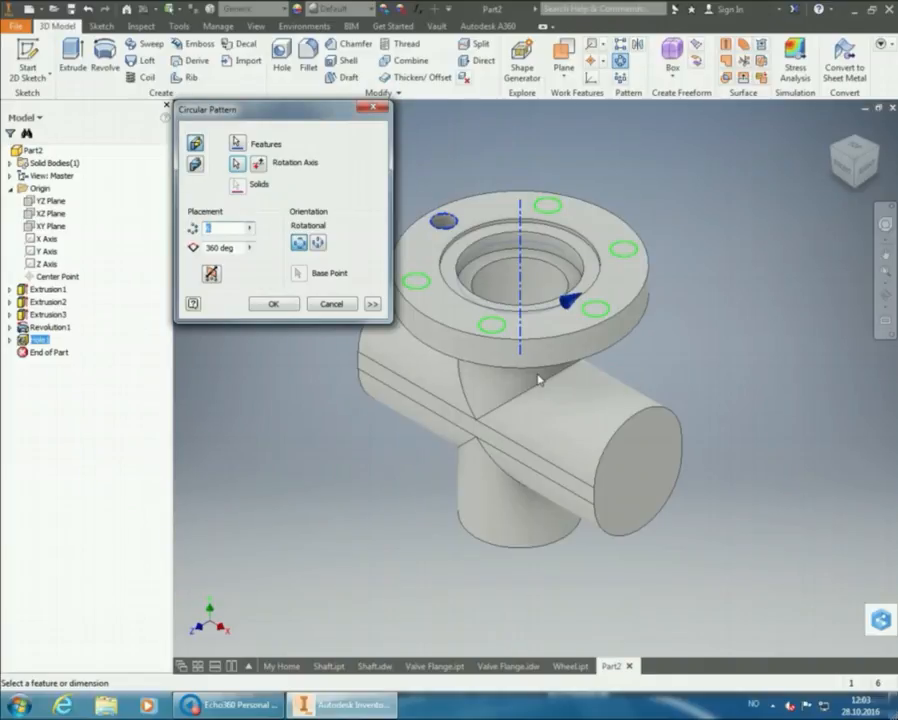
pyautogui.write('4')
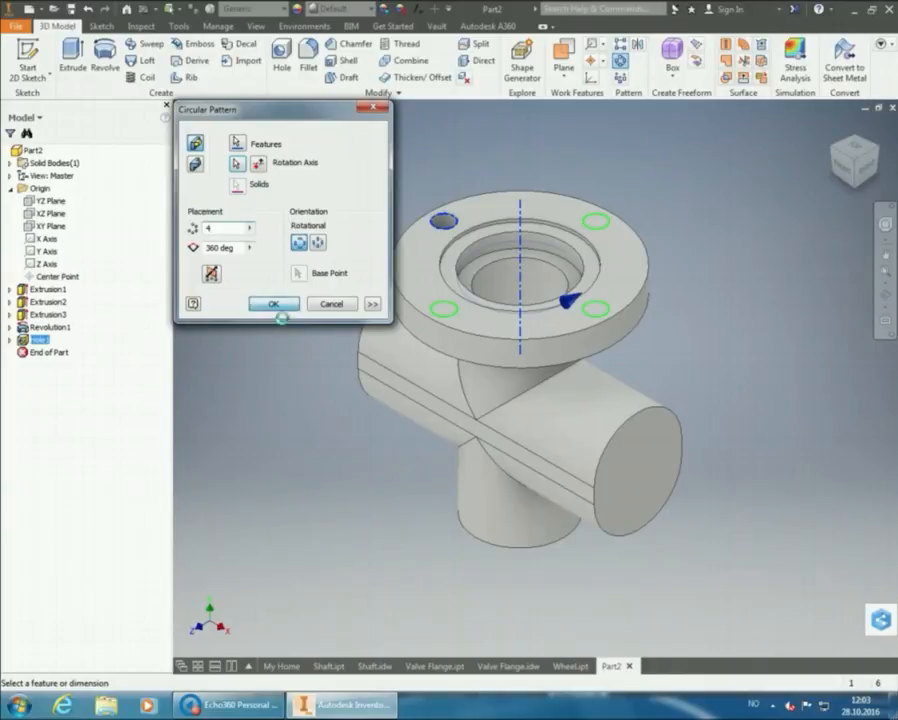
pyautogui.click(273, 305)
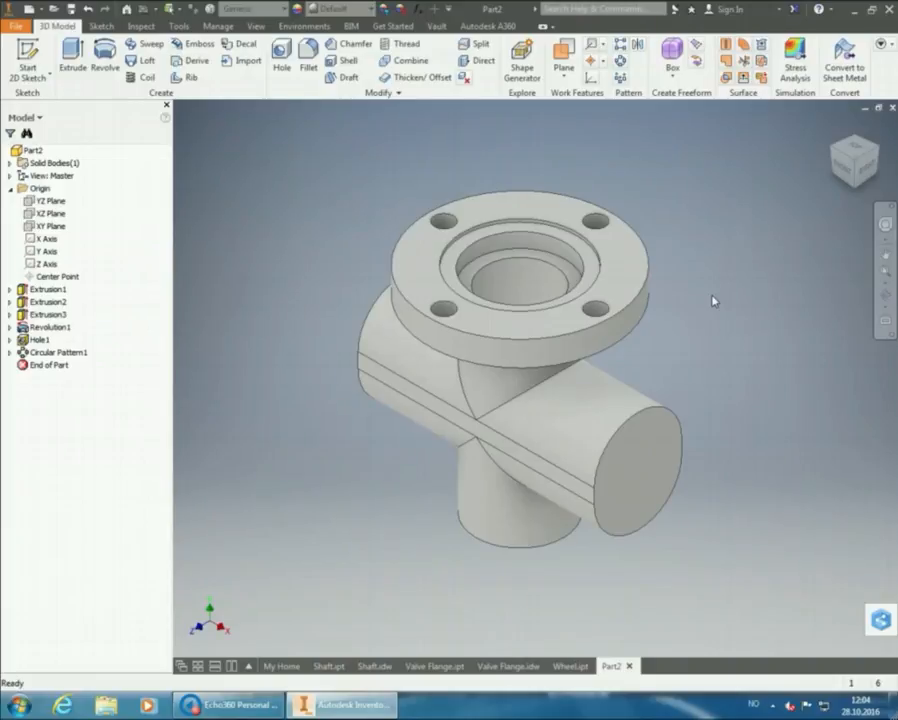
# - Save the part as Housing in the Practice Task 8B folder
pyautogui.click(68, 9)
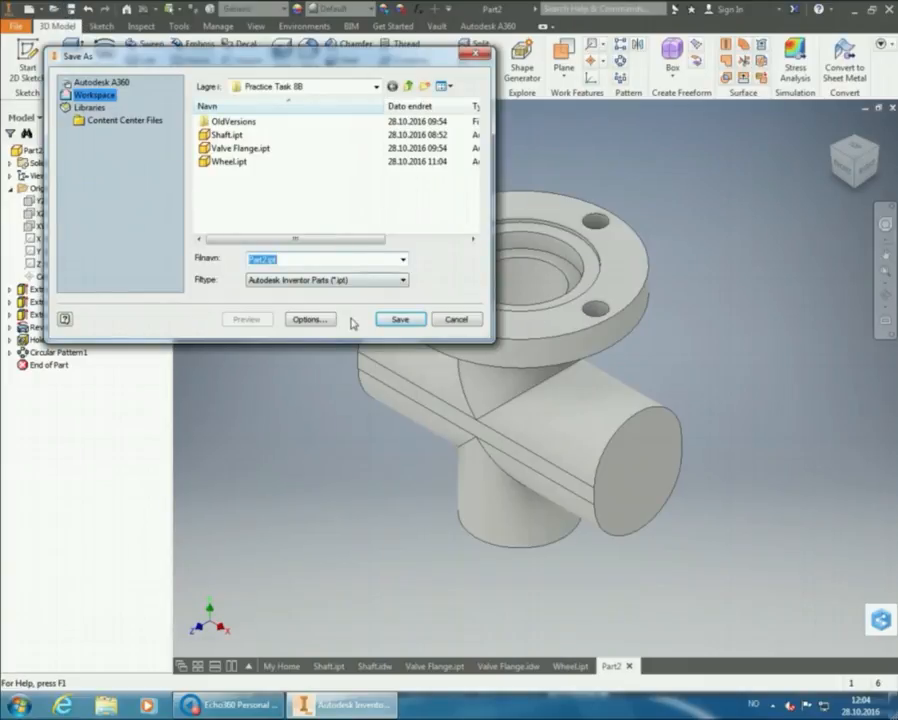
pyautogui.write('Housing')
pyautogui.press('Return')
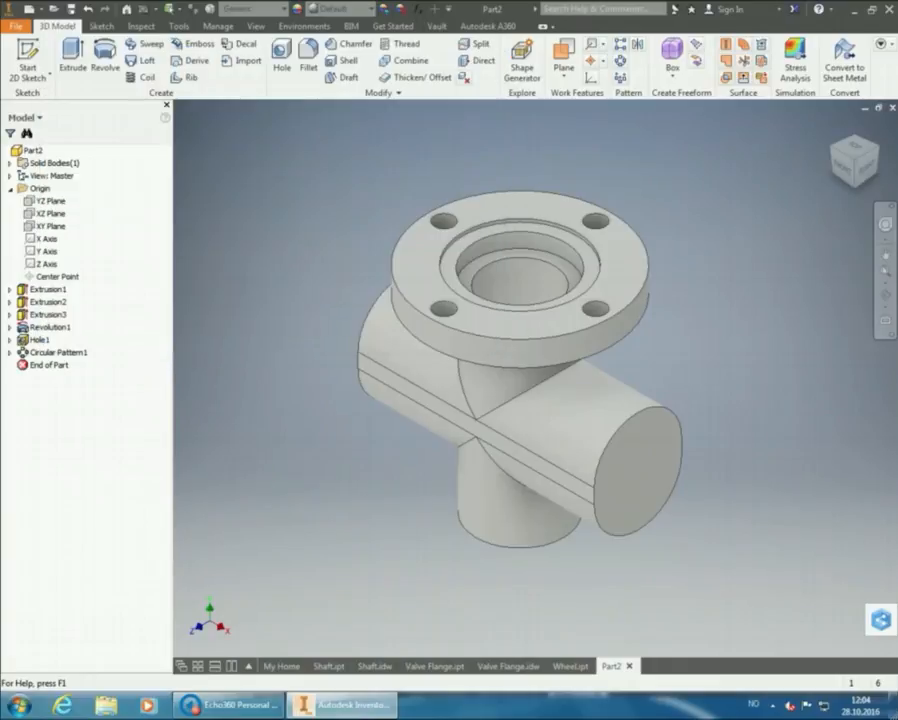